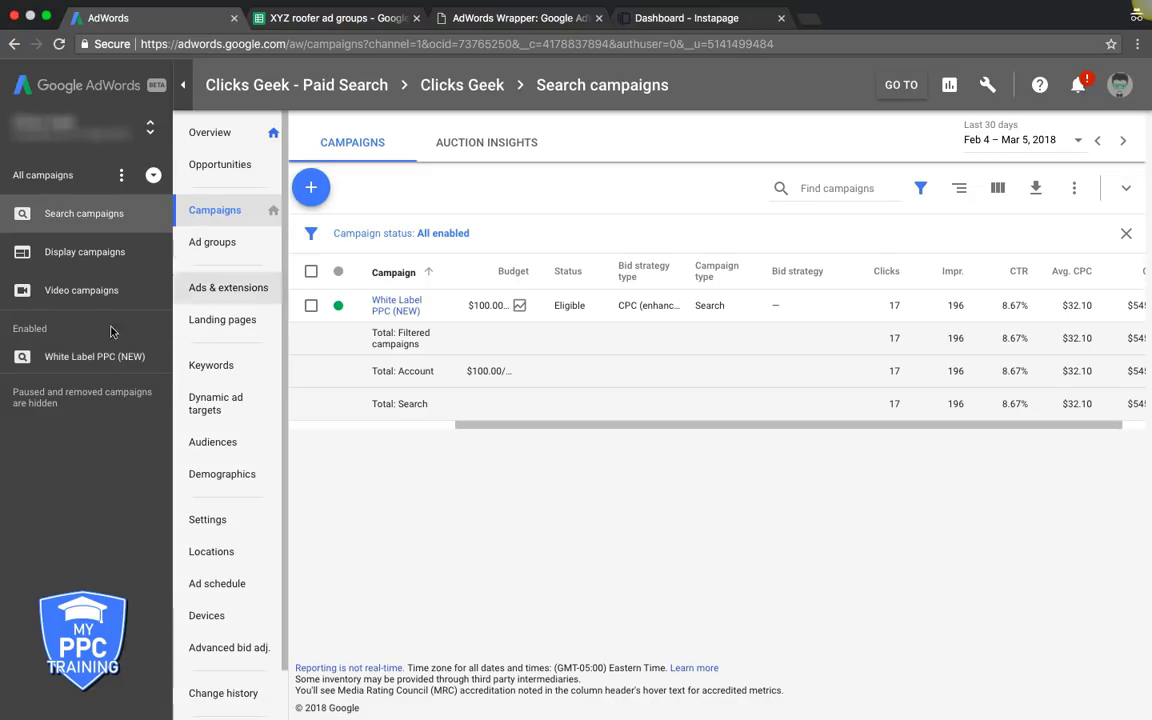
Check the campaign status filter options, and open the white label ppc agency ad group in the White Label PPC (NEW) campaign
{"action": "left_click", "coordinate": [357, 232]}
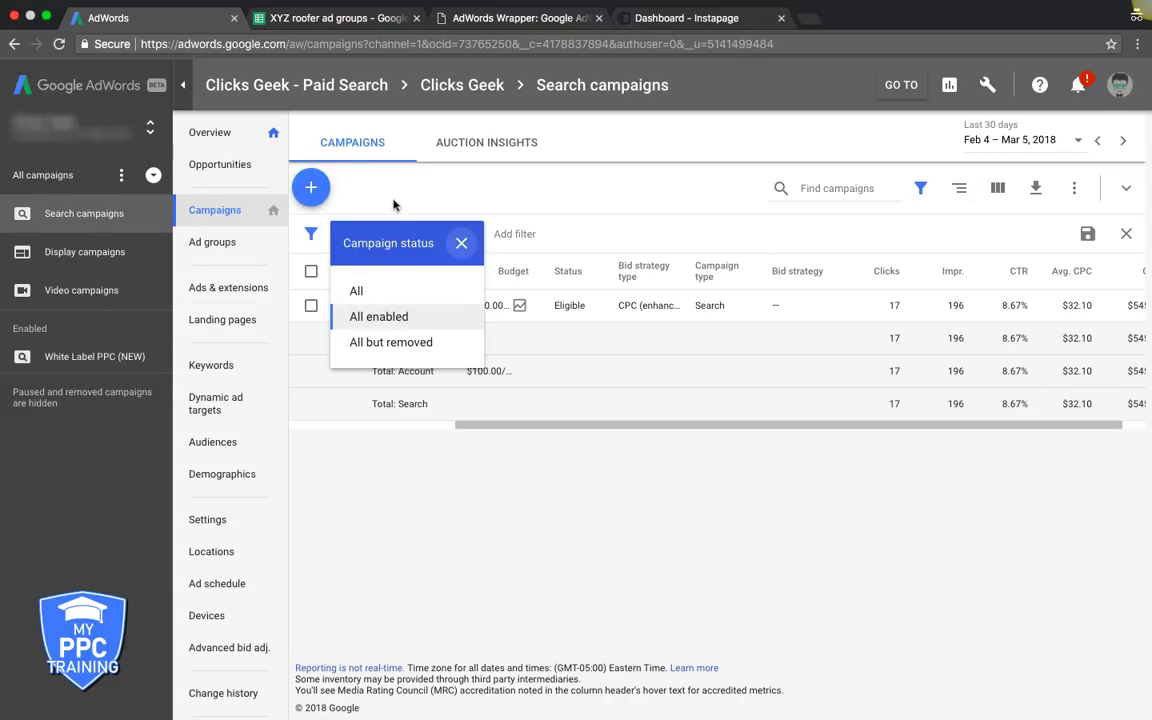
{"action": "left_click", "coordinate": [393, 204]}
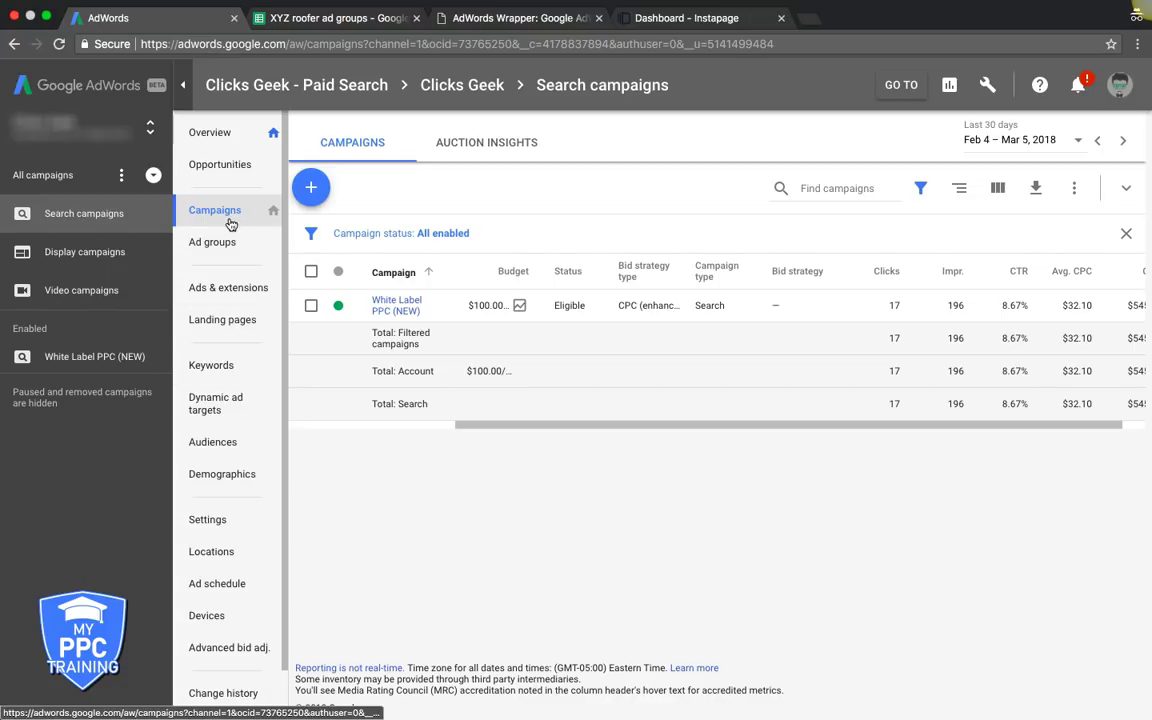
{"action": "left_click", "coordinate": [407, 313]}
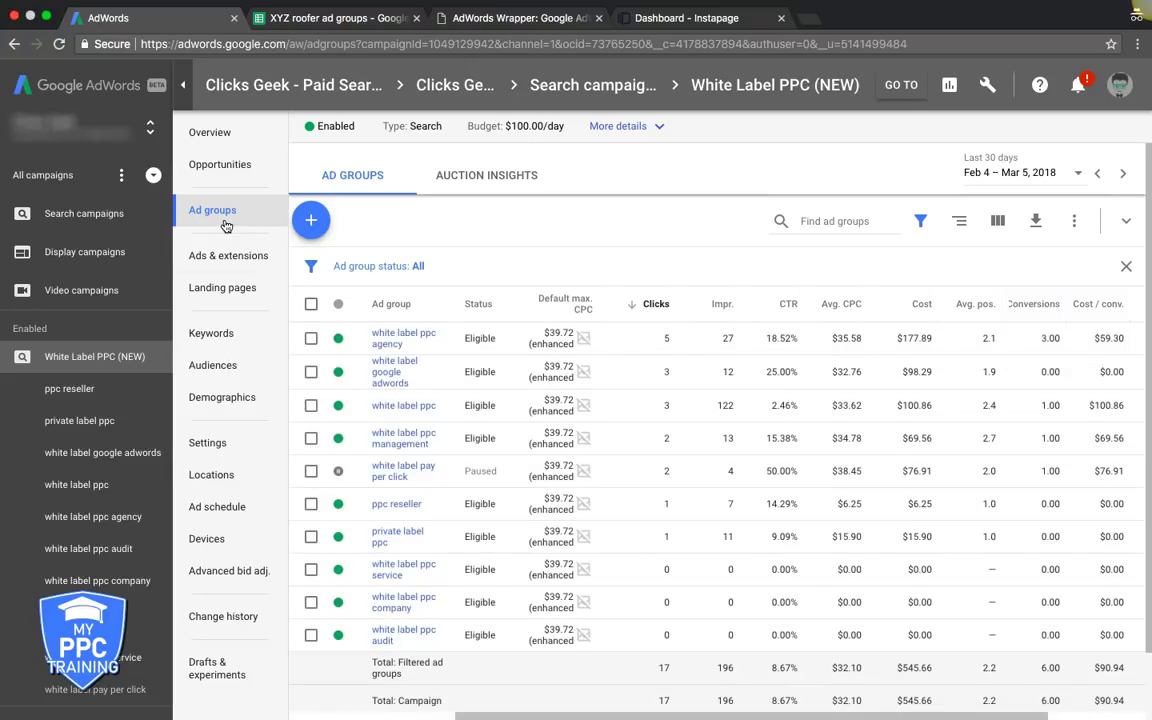
{"action": "left_click", "coordinate": [391, 341]}
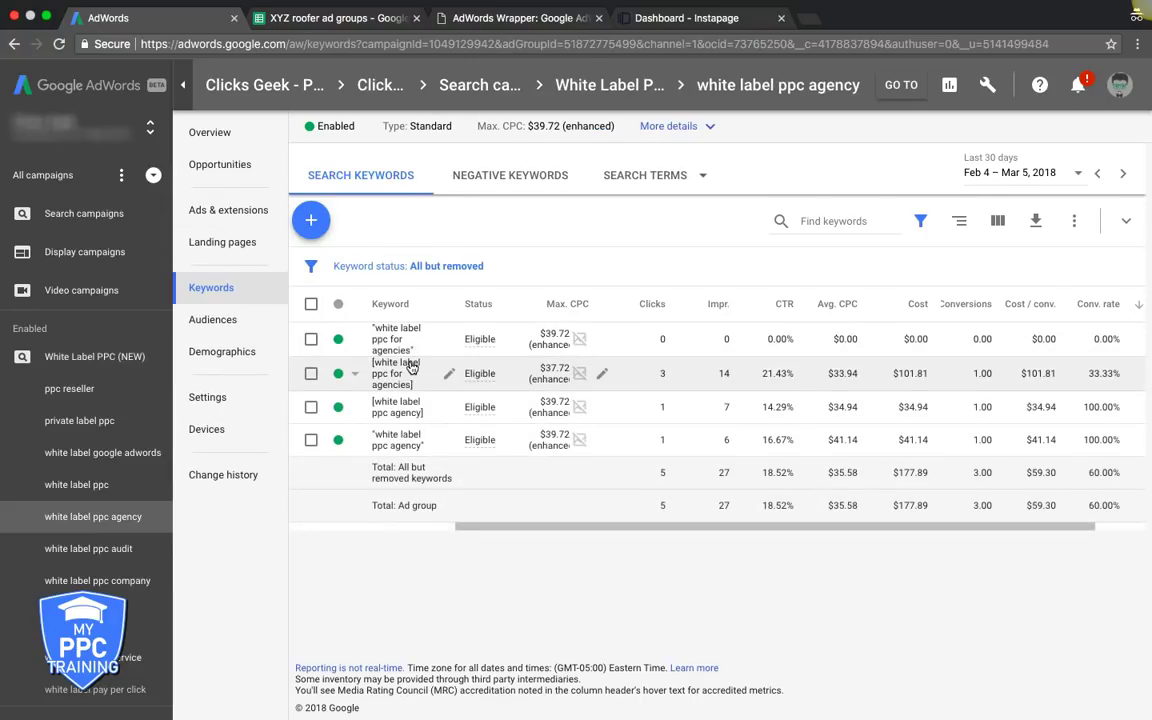
Review the white label ppc agency ad group's ads, extensions, demographics, settings and device bid adjustments
{"action": "left_click", "coordinate": [236, 211]}
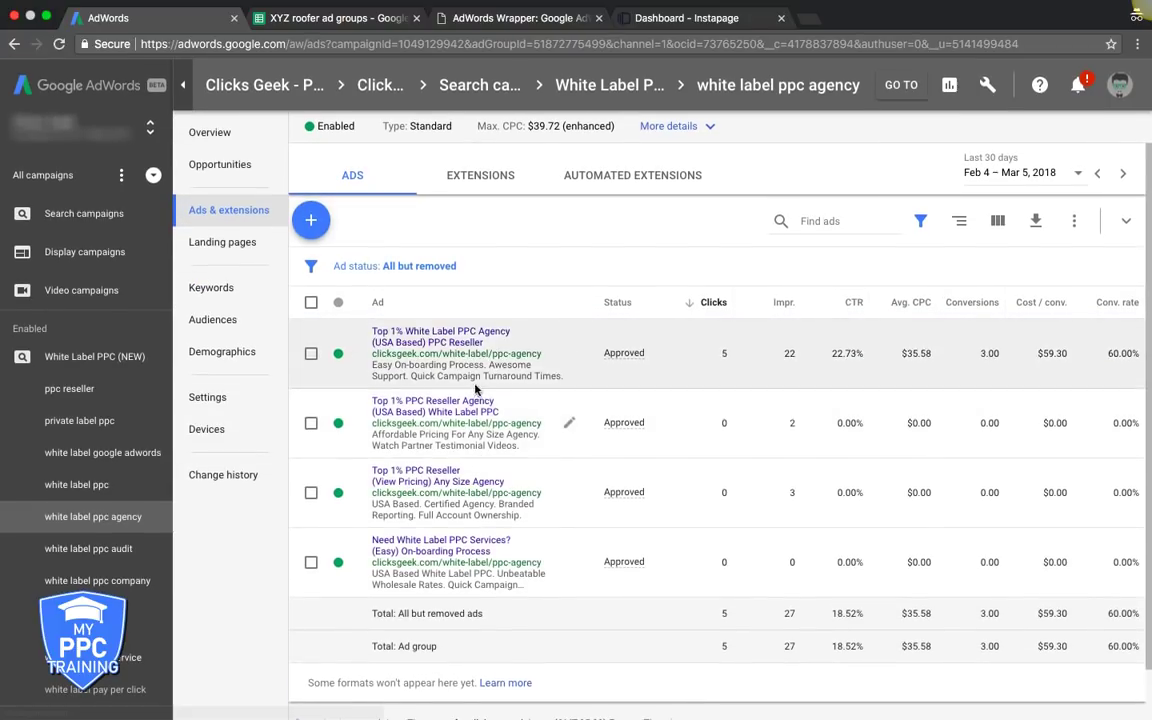
{"action": "left_click", "coordinate": [480, 178]}
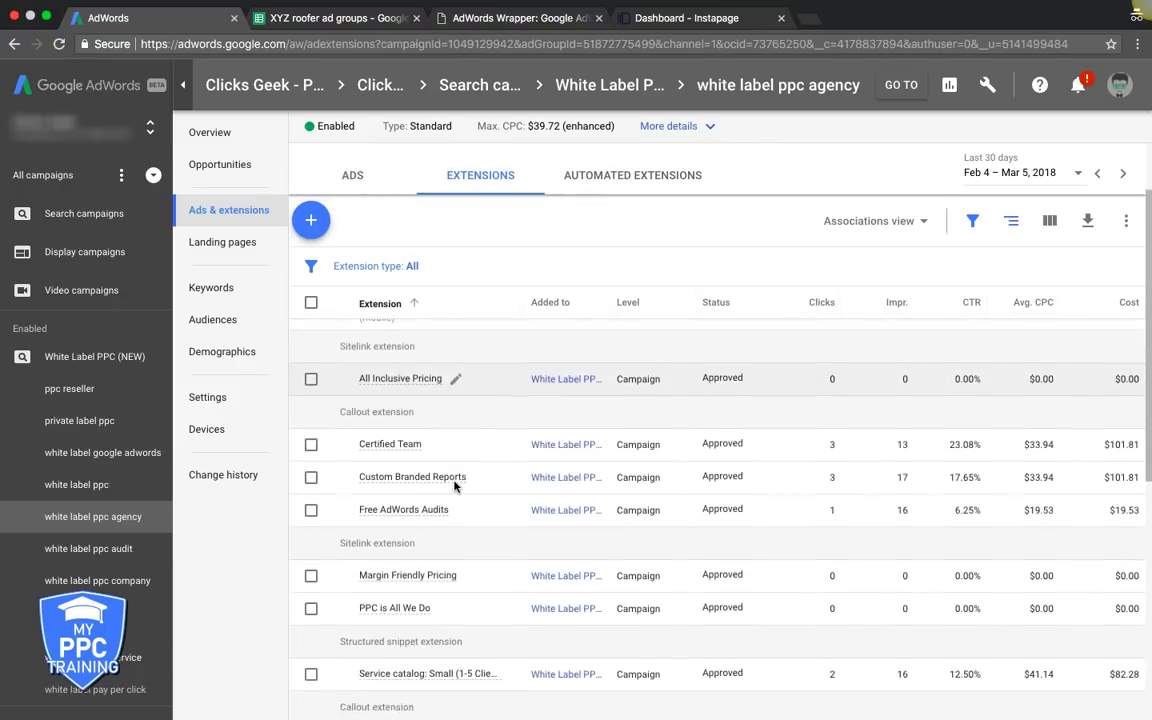
{"action": "left_click", "coordinate": [239, 354]}
{"action": "left_click", "coordinate": [240, 406]}
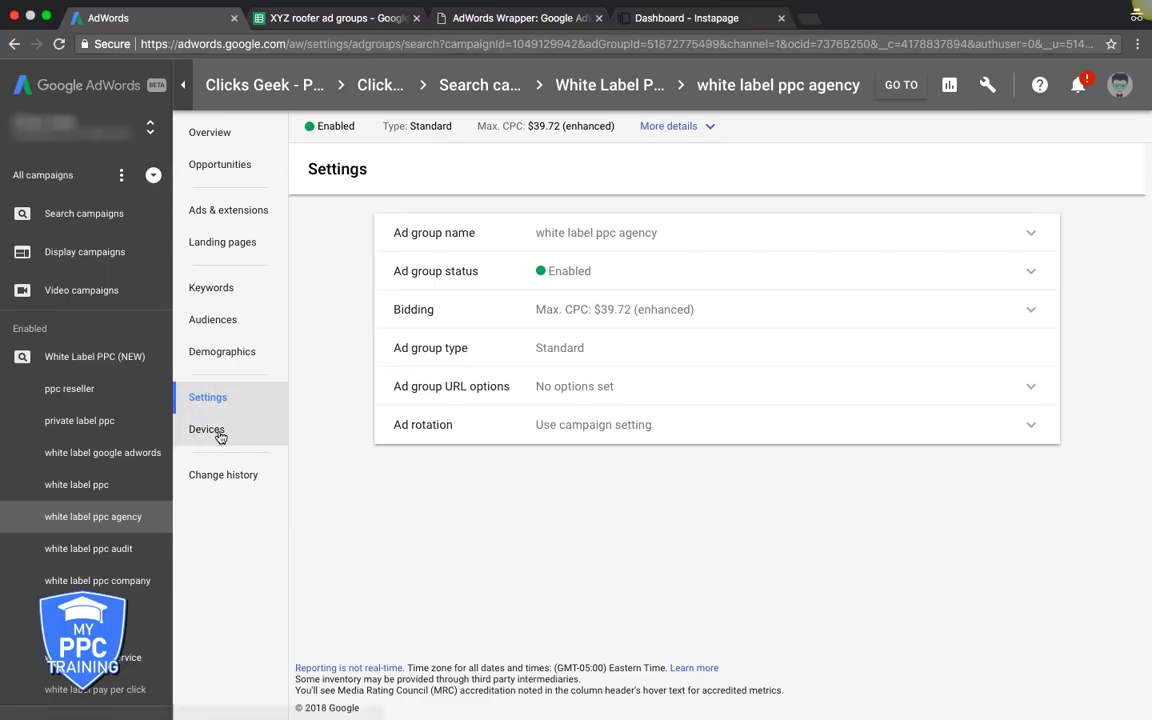
{"action": "left_click", "coordinate": [218, 433]}
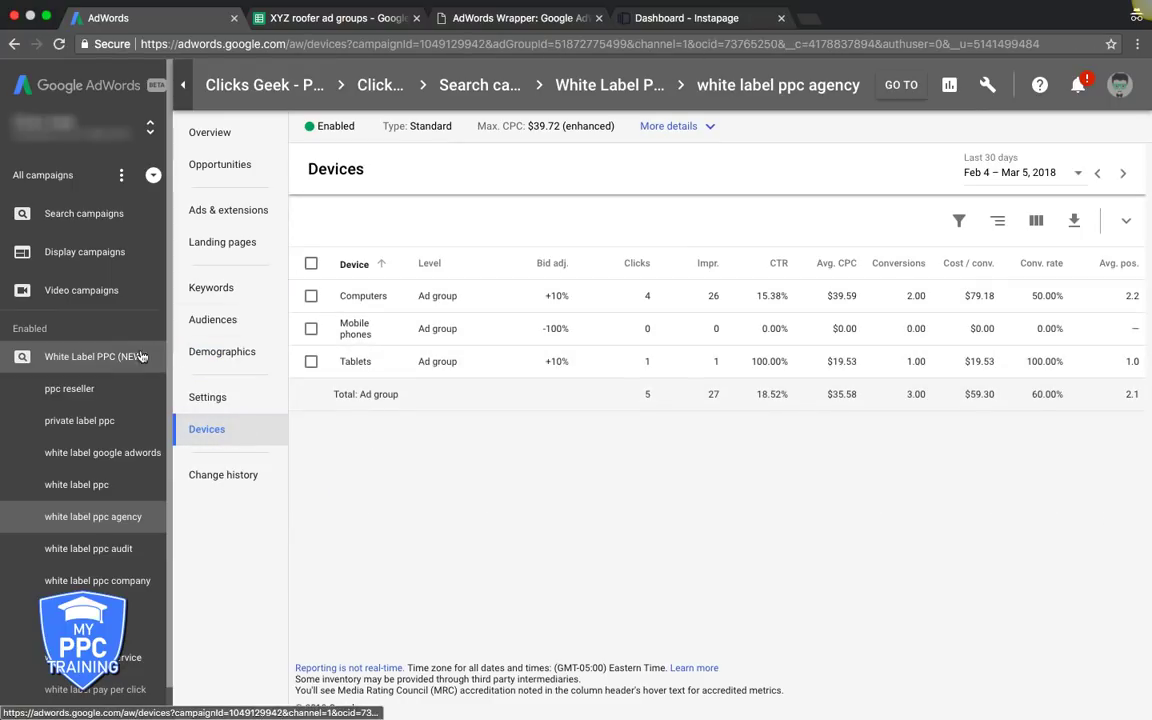
Return to the White Label PPC (NEW) campaign and review its ad groups, ads, extensions, landing pages and keywords
{"action": "left_click", "coordinate": [88, 358]}
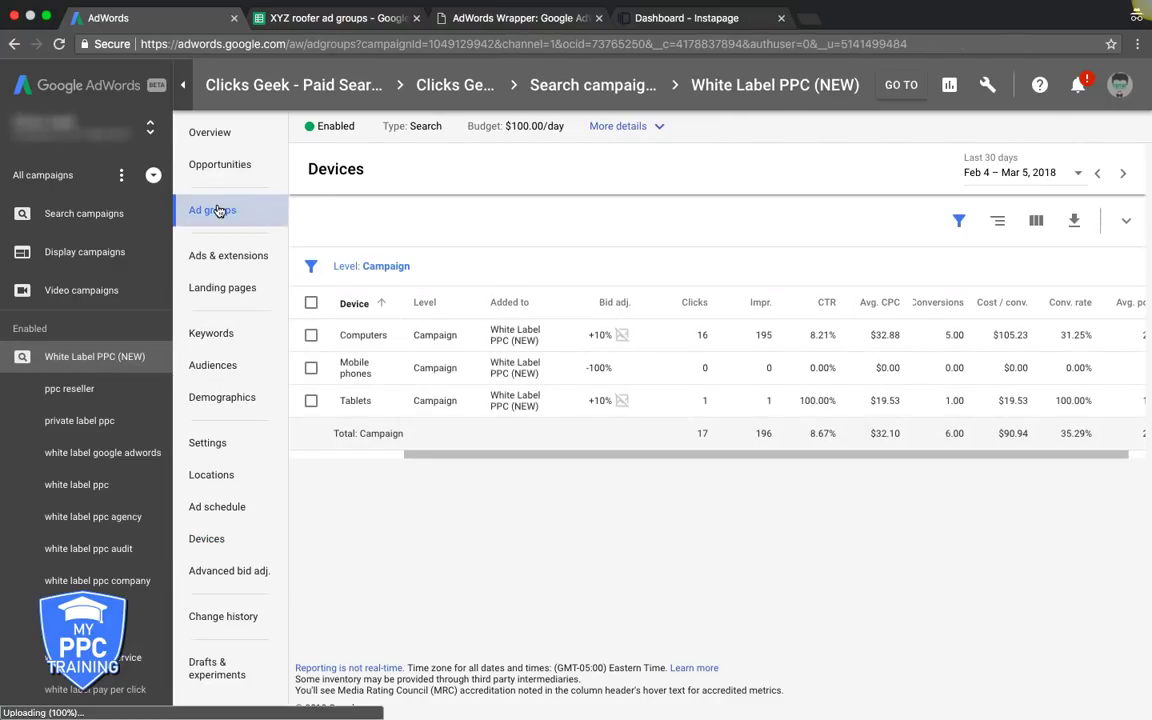
{"action": "left_click", "coordinate": [221, 212]}
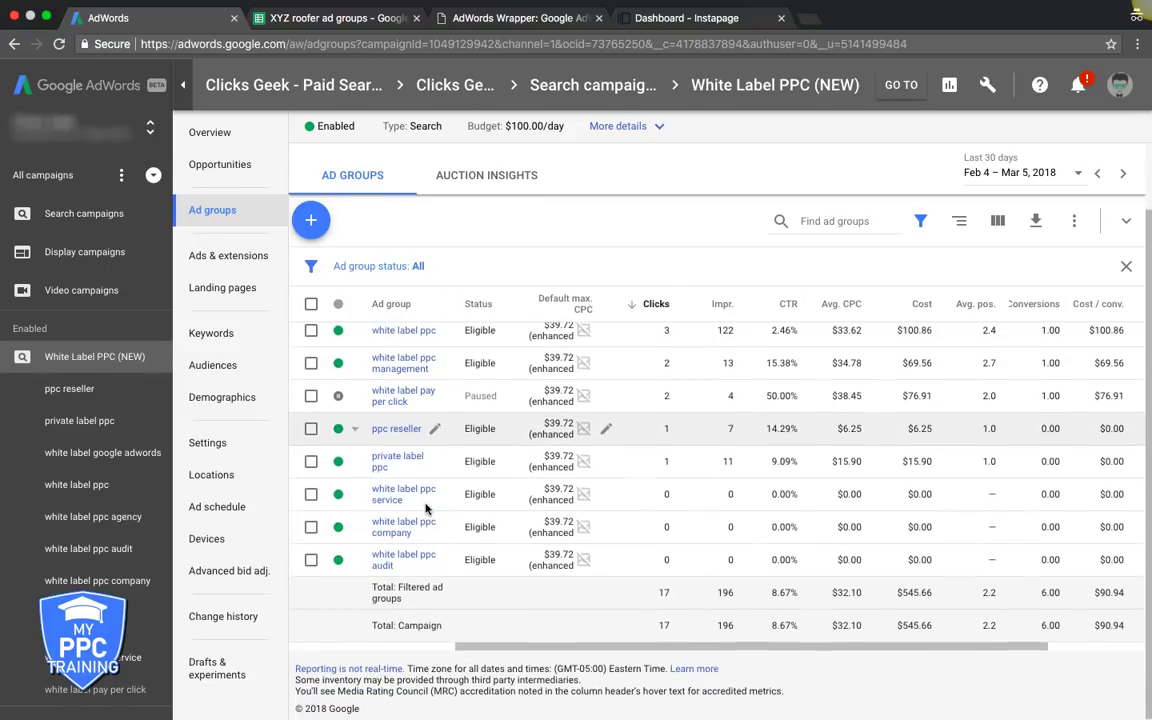
{"action": "left_click", "coordinate": [230, 255]}
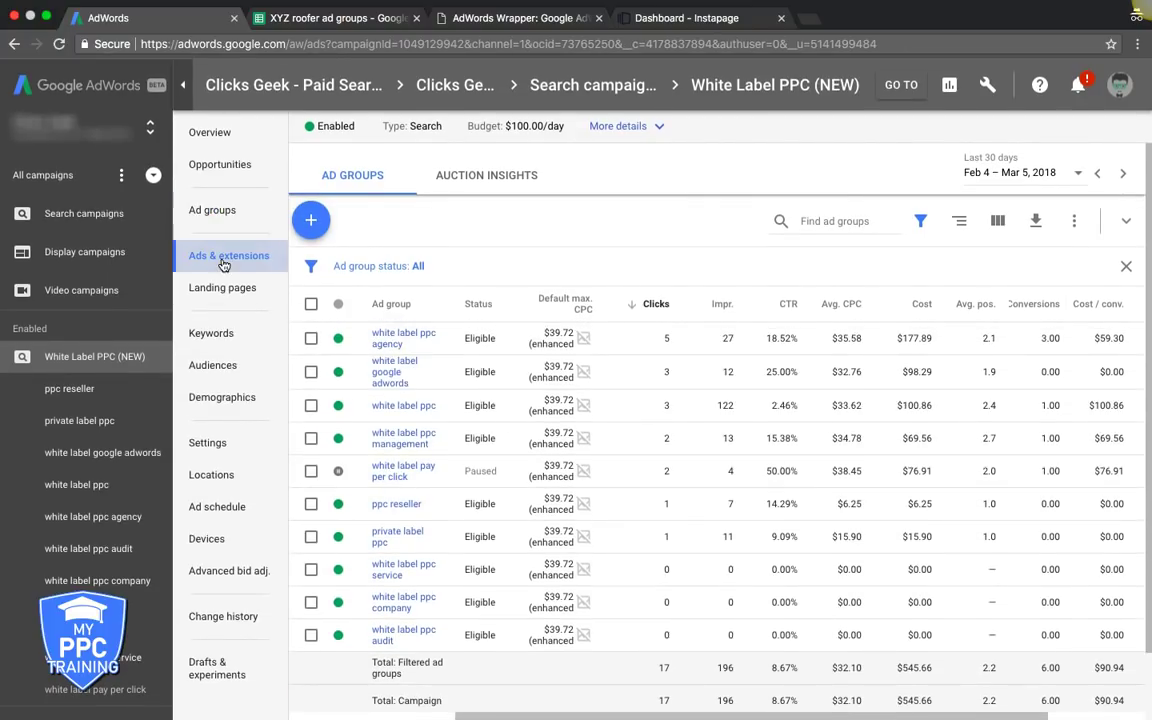
{"action": "left_click", "coordinate": [471, 178]}
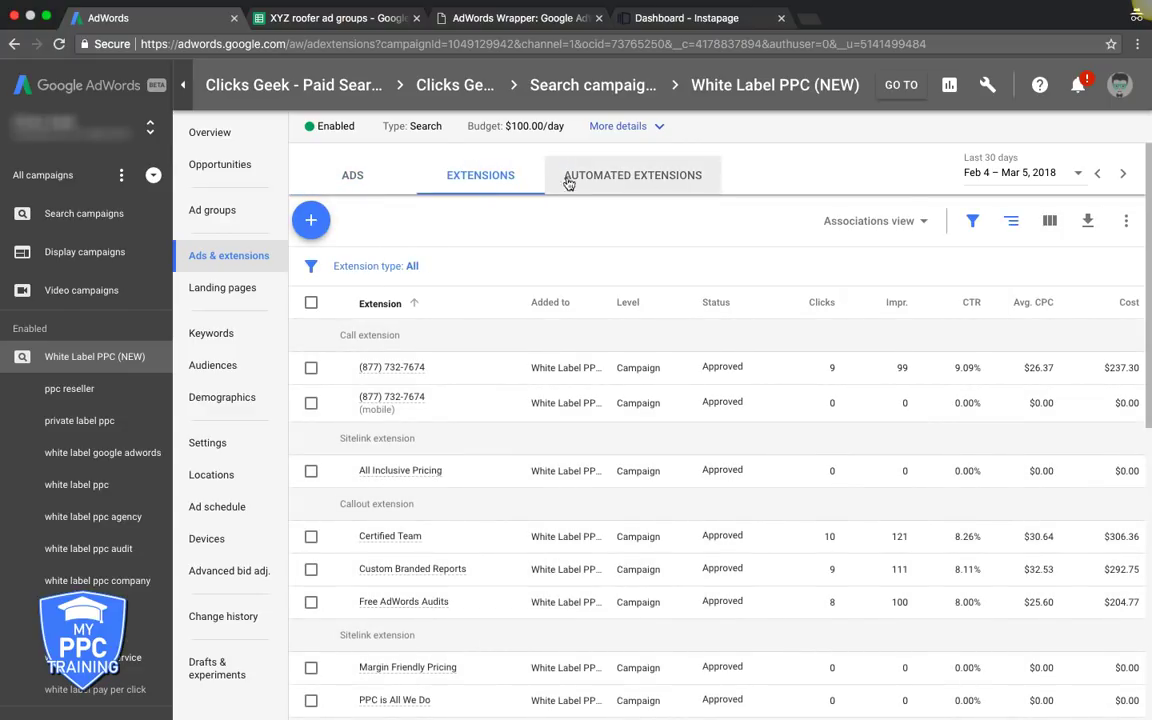
{"action": "left_click", "coordinate": [226, 291]}
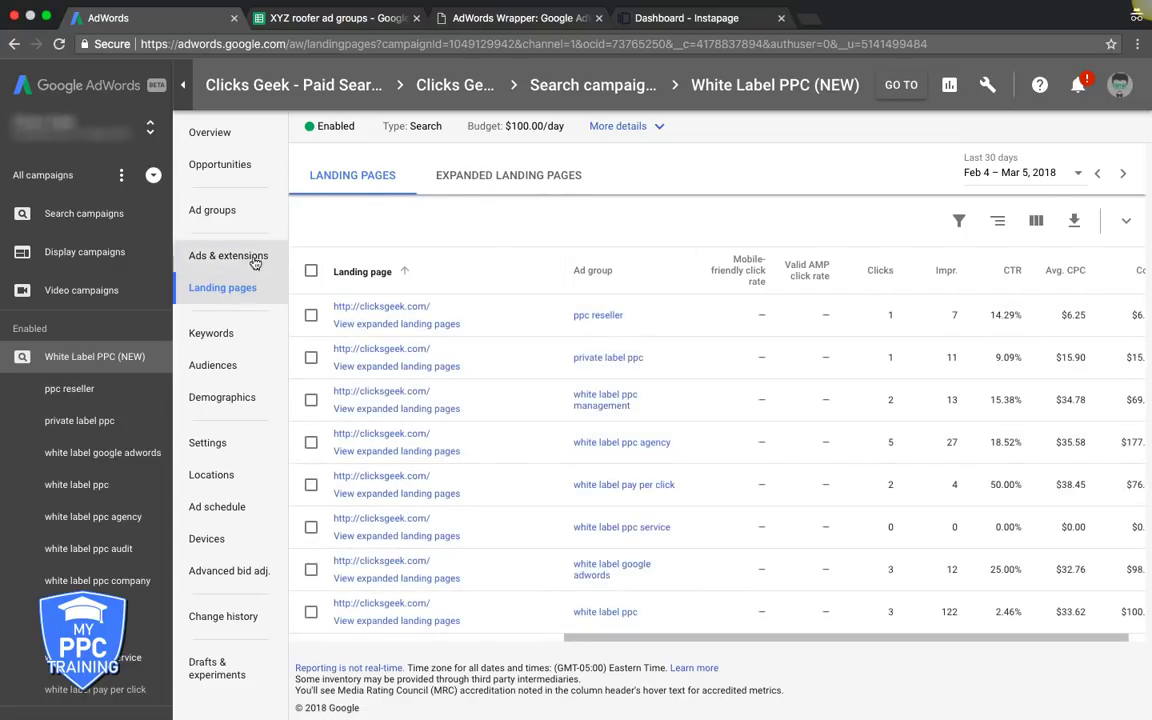
{"action": "left_click", "coordinate": [224, 332]}
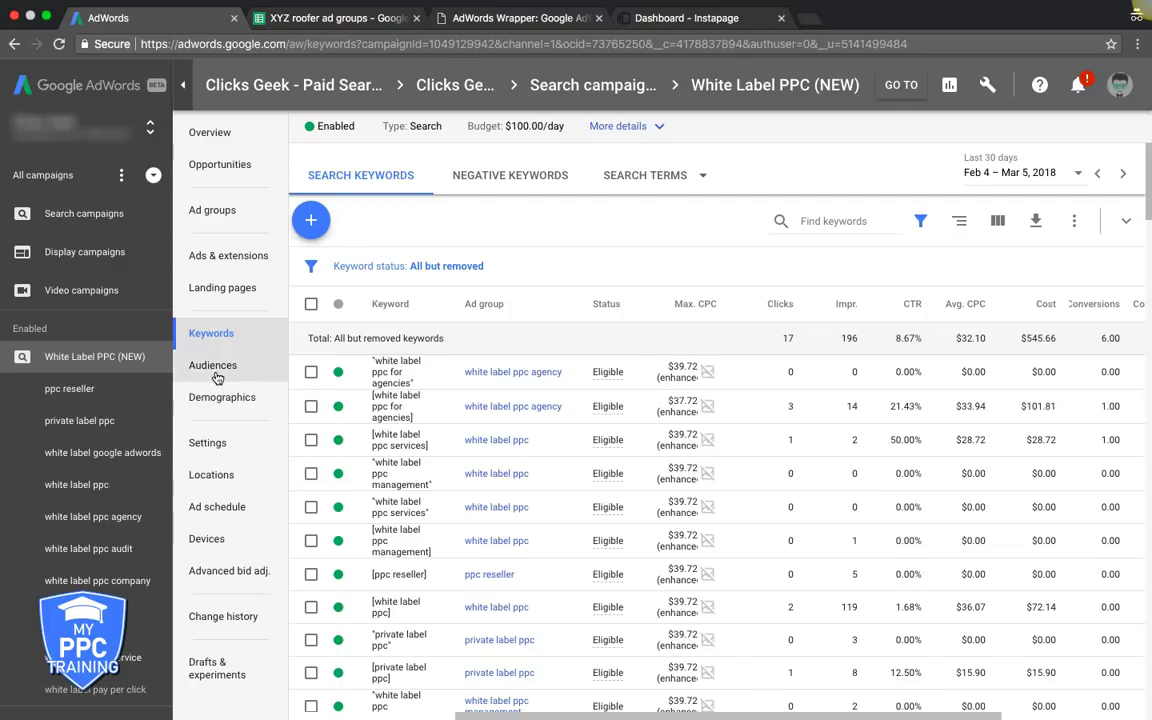
Examine the campaign's settings including the additional ones, plus its targeted locations, ad schedule and devices
{"action": "left_click", "coordinate": [210, 442]}
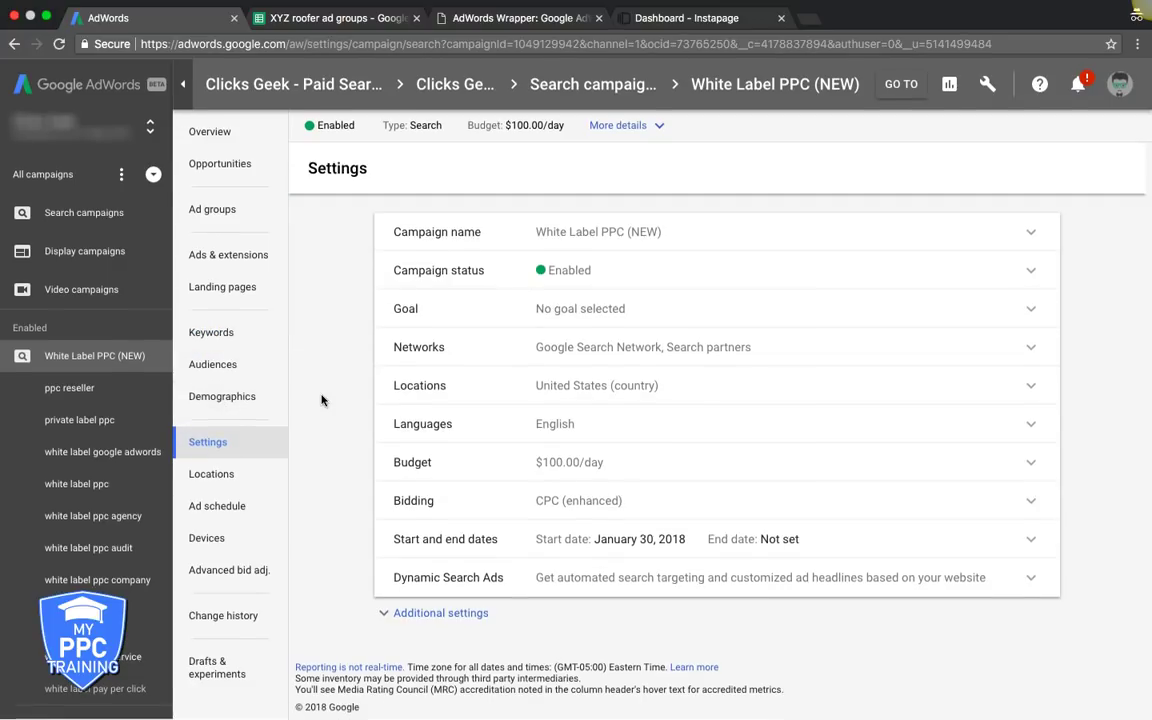
{"action": "left_click", "coordinate": [420, 613]}
{"action": "scroll", "coordinate": [326, 570], "scroll_direction": "down", "scroll_amount": 3}
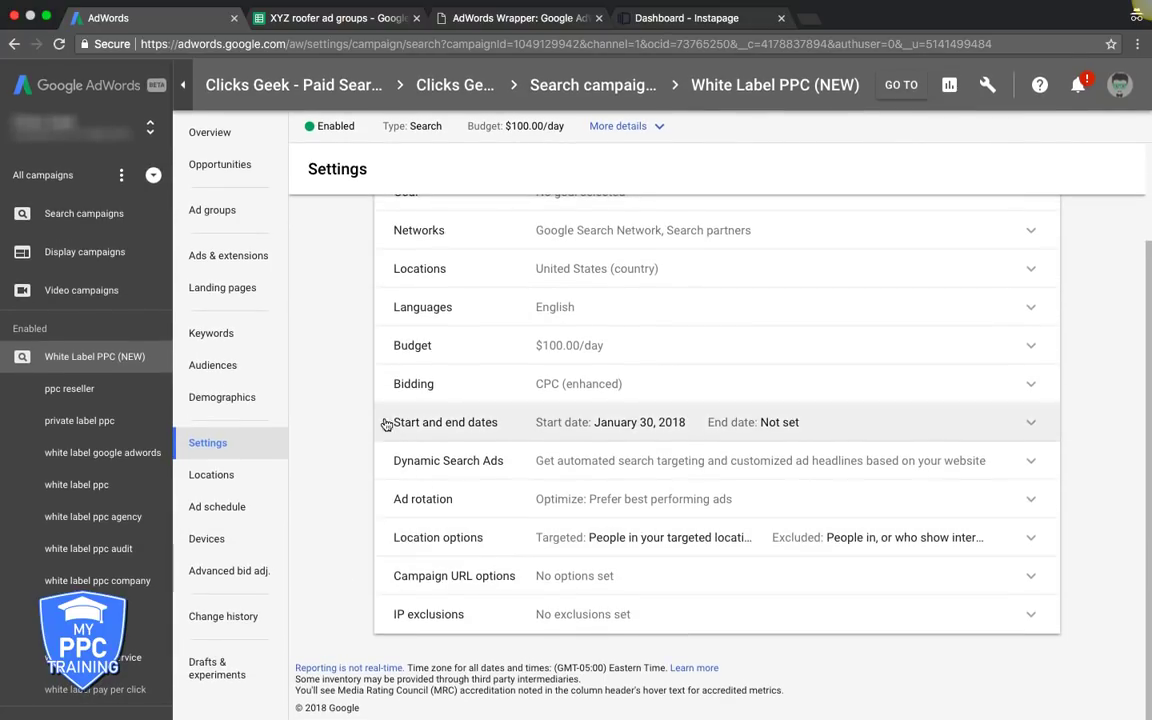
{"action": "left_click", "coordinate": [207, 485]}
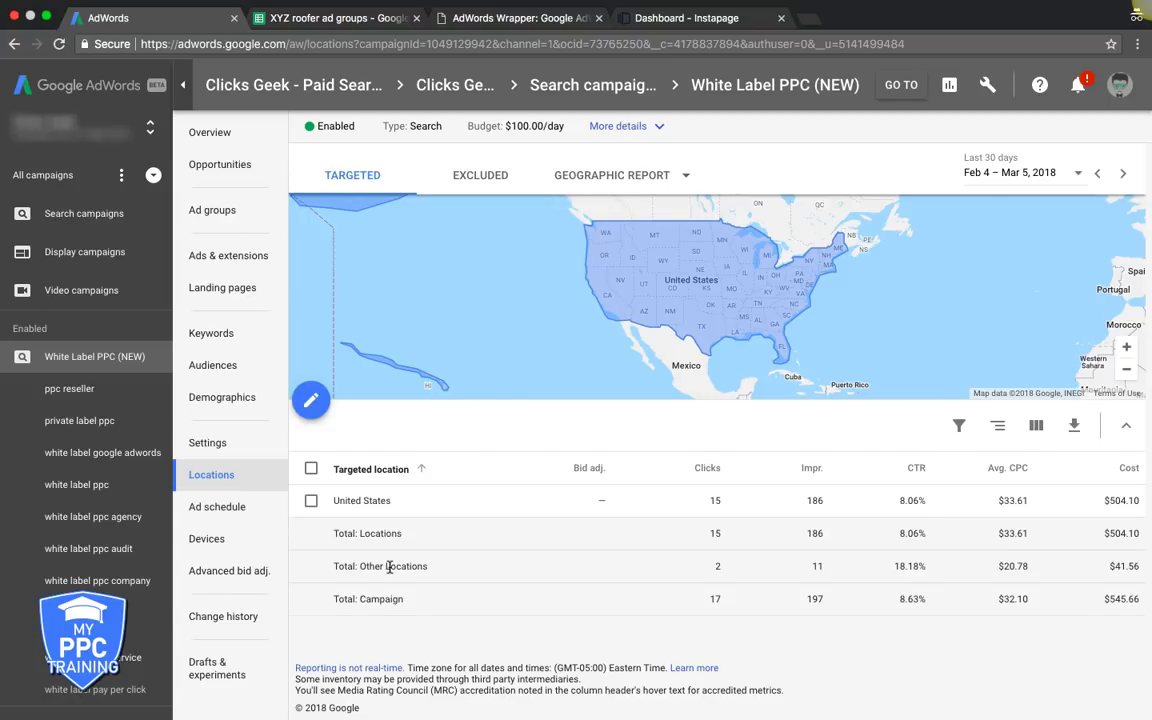
{"action": "left_click", "coordinate": [220, 508]}
{"action": "left_click", "coordinate": [215, 541]}
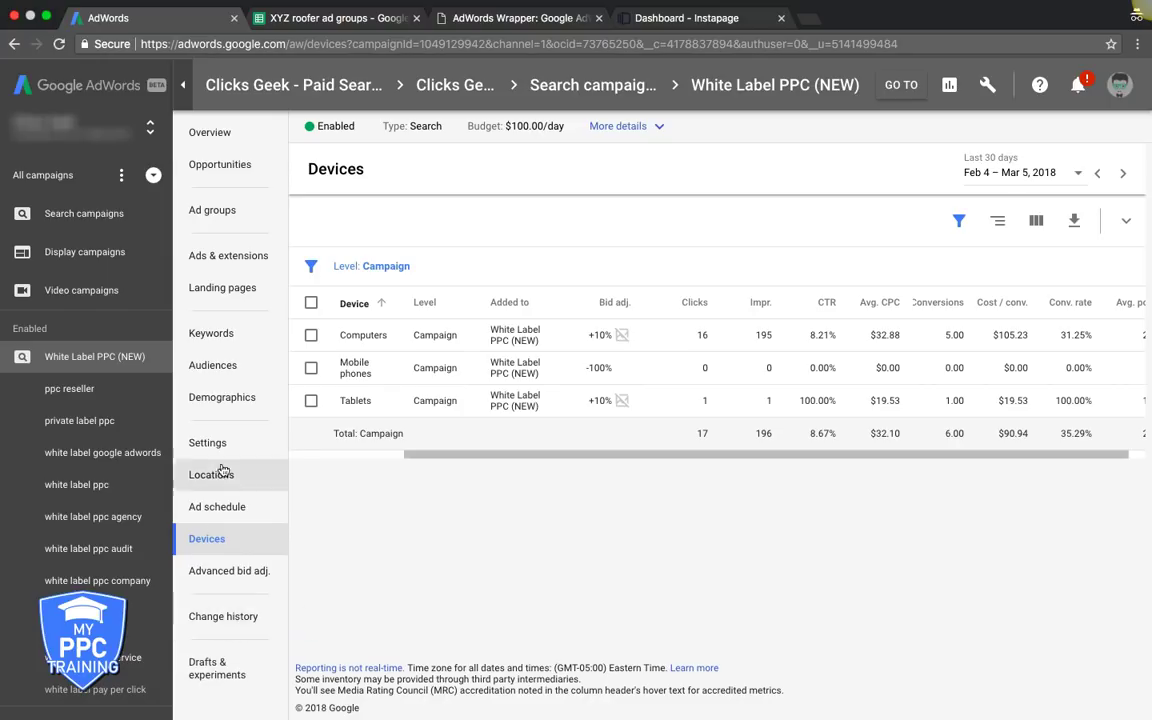
{"action": "scroll", "coordinate": [232, 495], "scroll_direction": "up", "scroll_amount": 1}
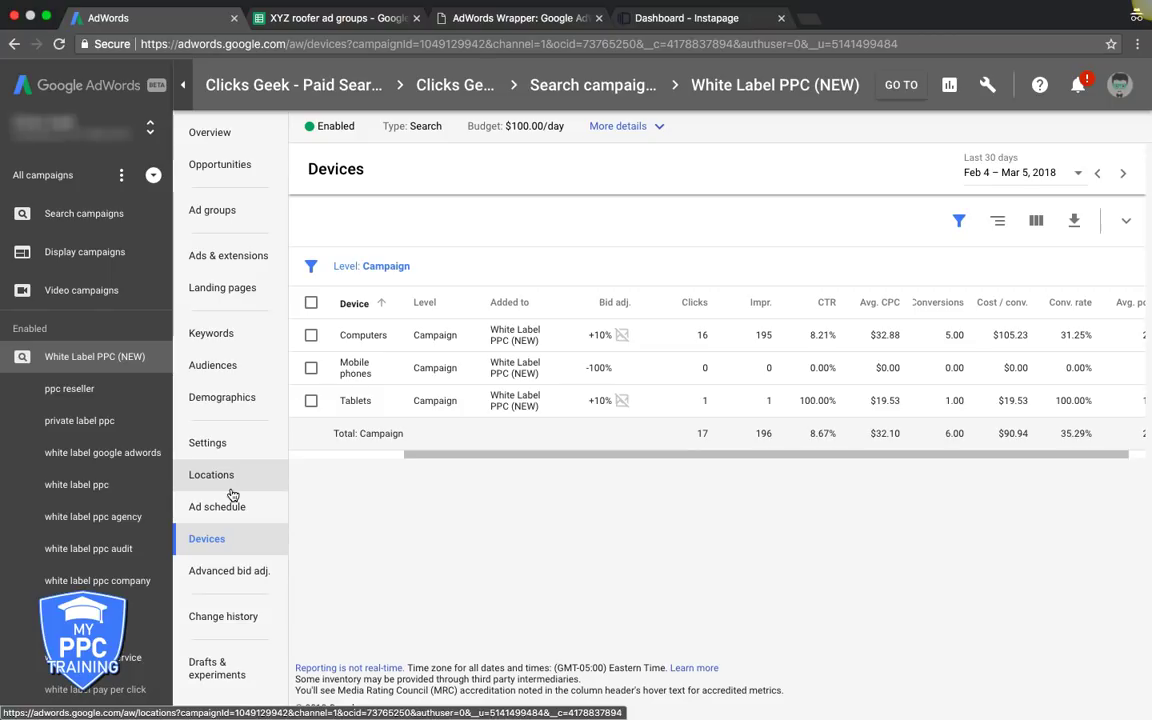
View the White Label PPC (NEW) campaign's ad group list and its performance overview
{"action": "left_click", "coordinate": [89, 358]}
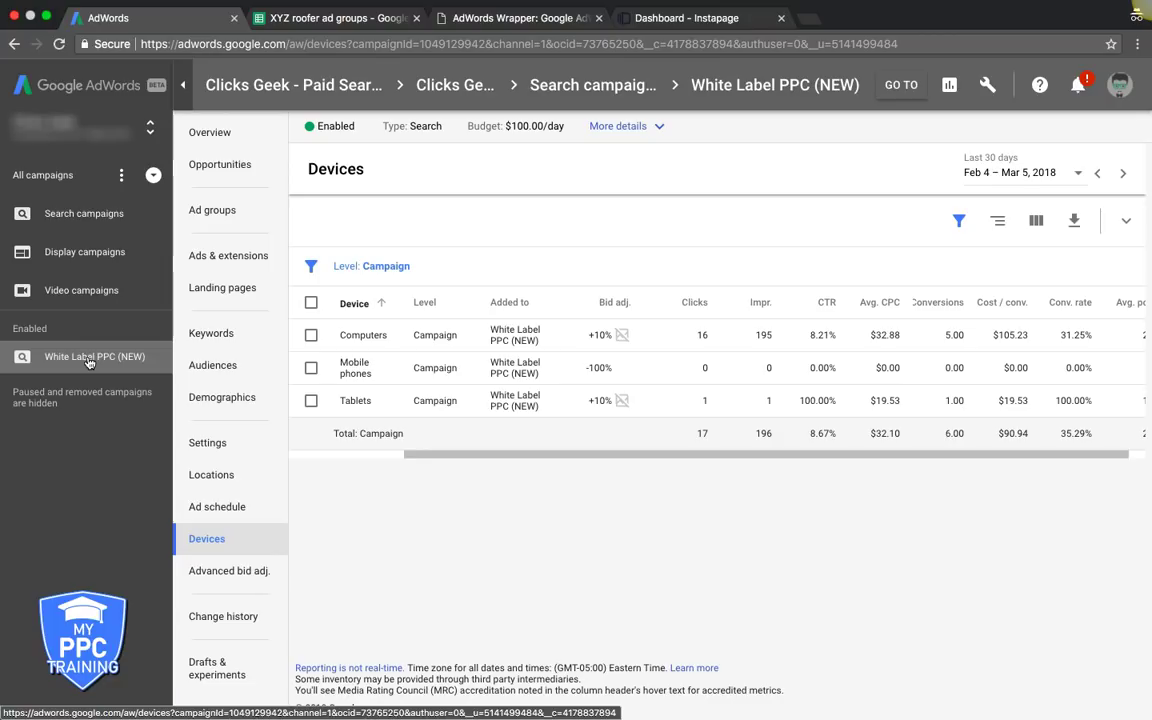
{"action": "left_click", "coordinate": [216, 213]}
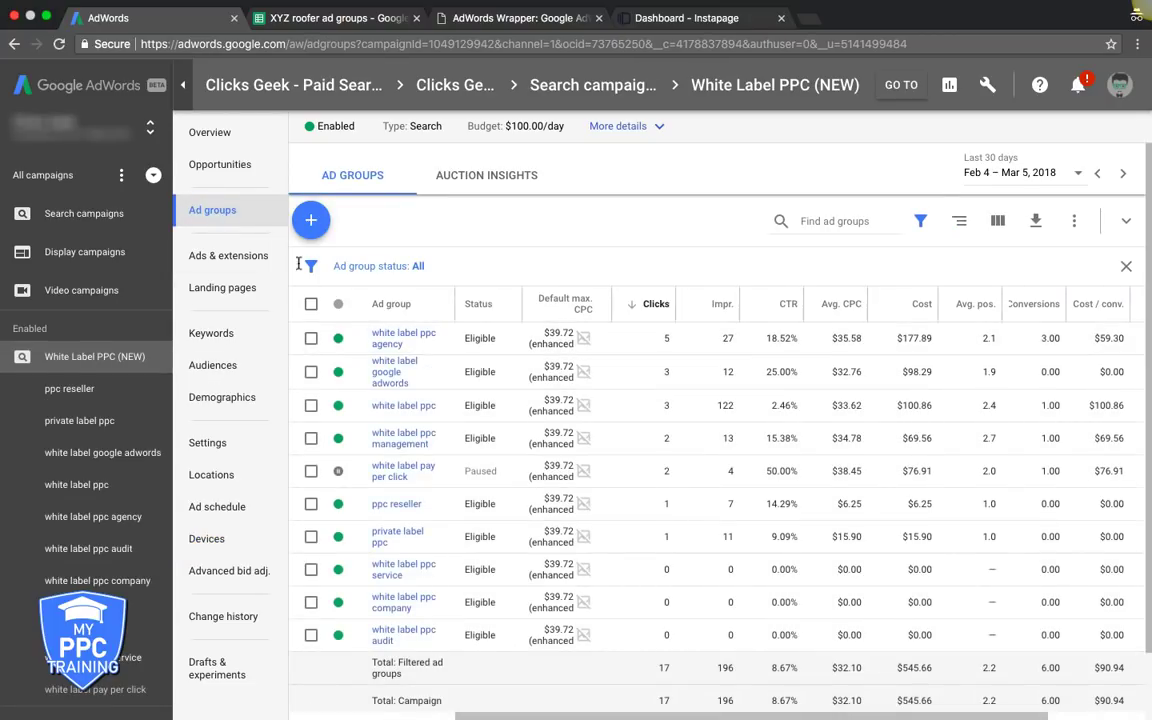
{"action": "left_click", "coordinate": [213, 147]}
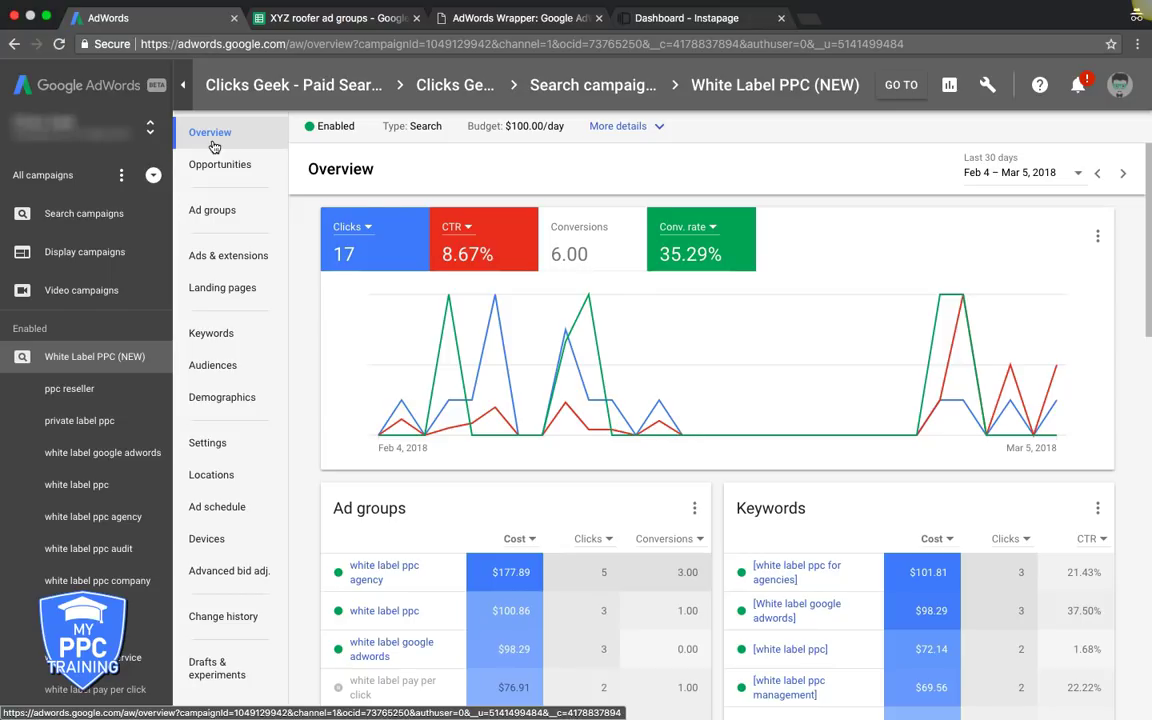
Start a new campaign from the search campaigns list, with Search as the campaign type and Leads as the goal
{"action": "left_click", "coordinate": [65, 223]}
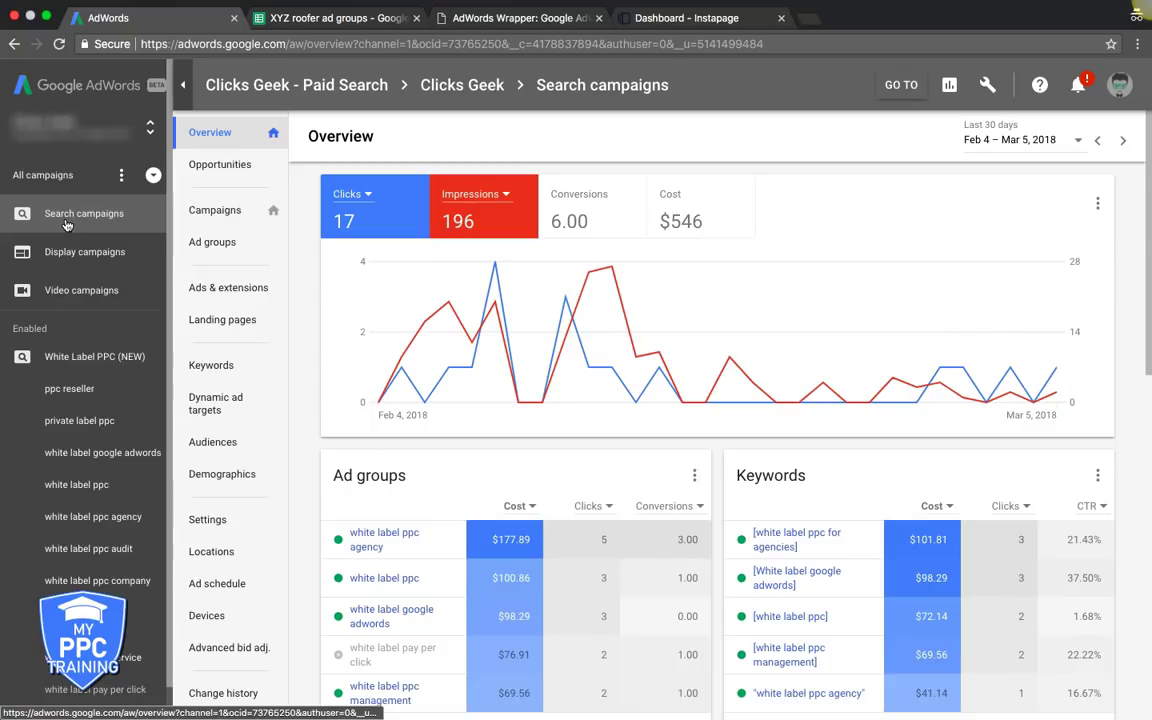
{"action": "left_click", "coordinate": [224, 216]}
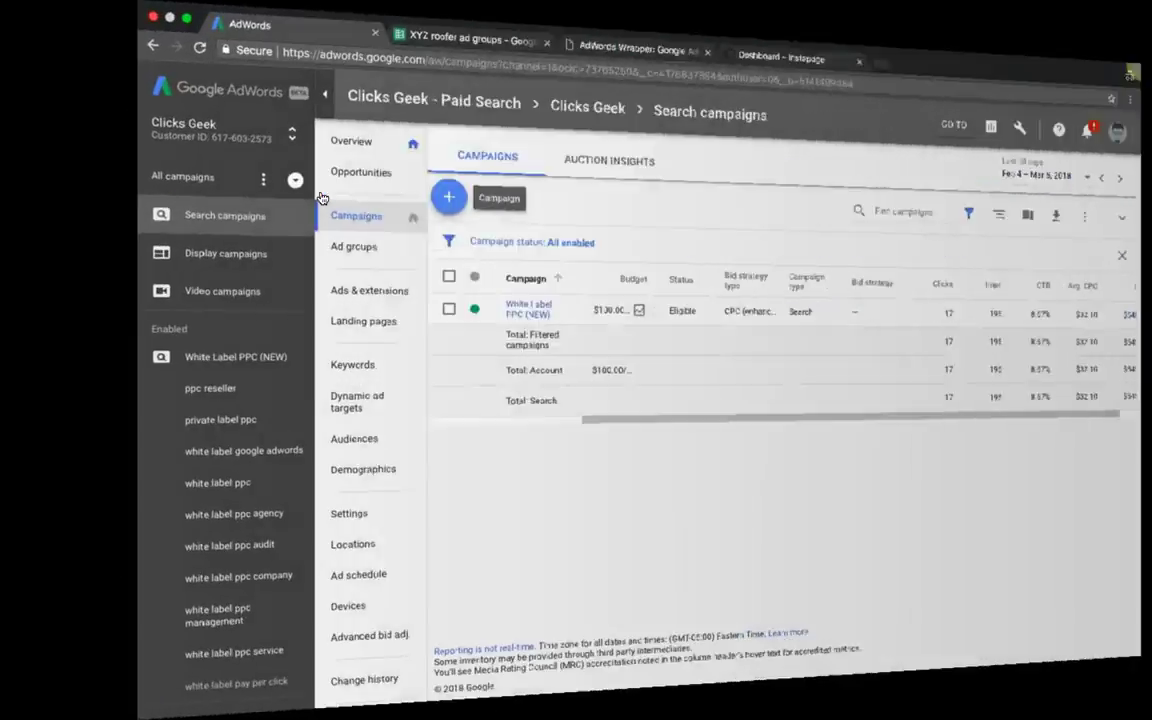
{"action": "left_click", "coordinate": [320, 196]}
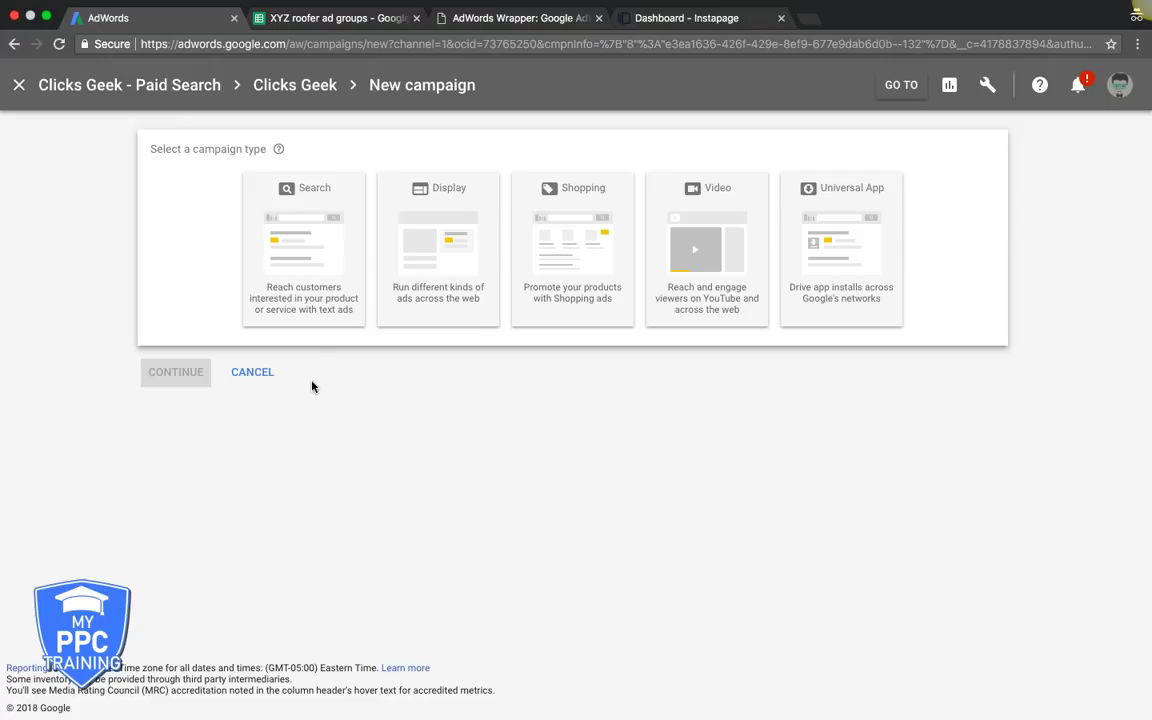
{"action": "left_click", "coordinate": [300, 266]}
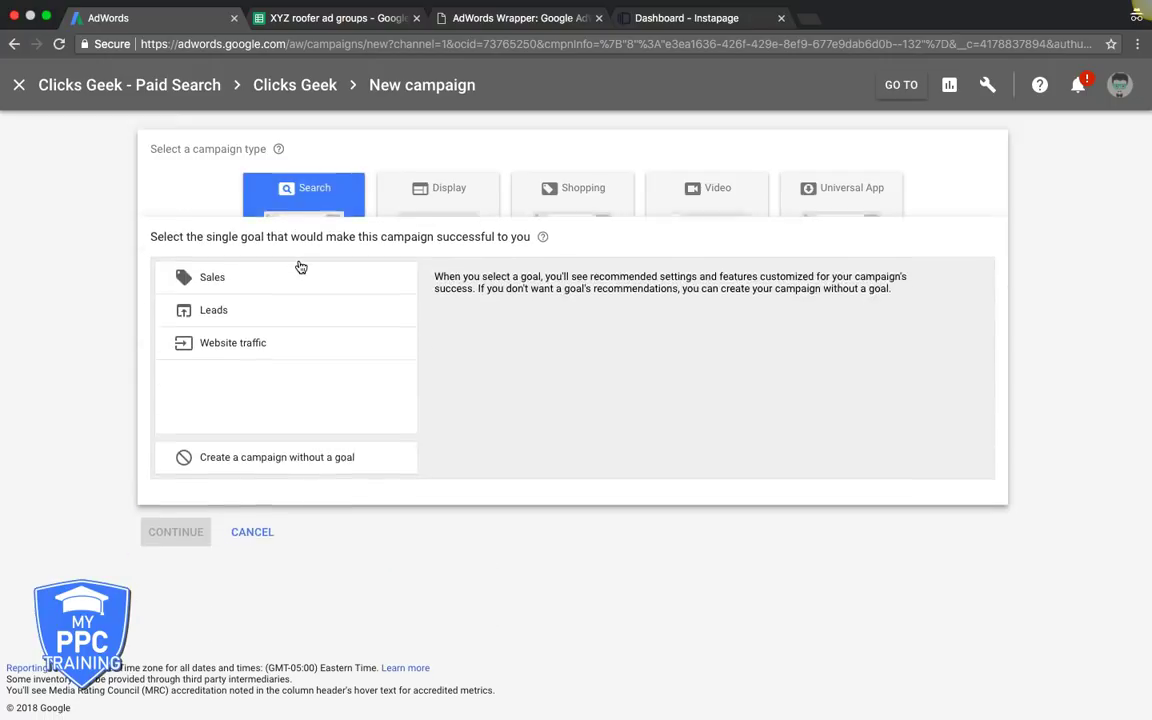
{"action": "left_click", "coordinate": [217, 304]}
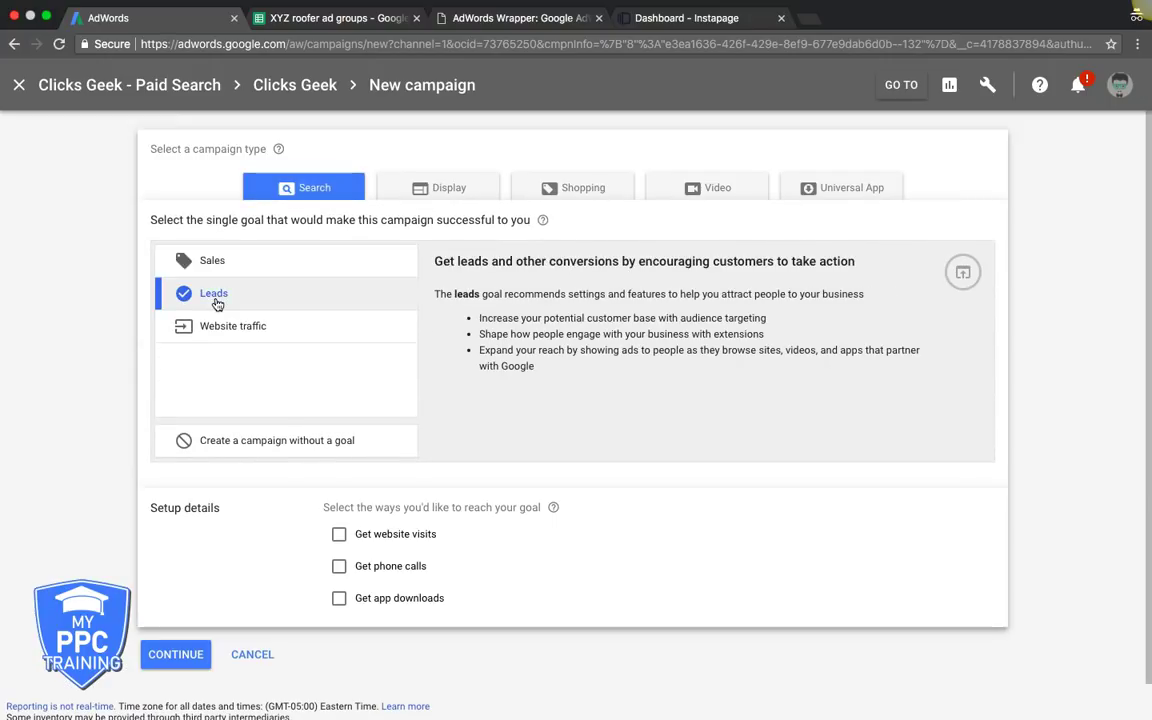
Choose website visits as the only way to reach the Leads goal, leaving phone calls and app downloads unselected
{"action": "scroll", "coordinate": [273, 524], "scroll_direction": "down", "scroll_amount": 1}
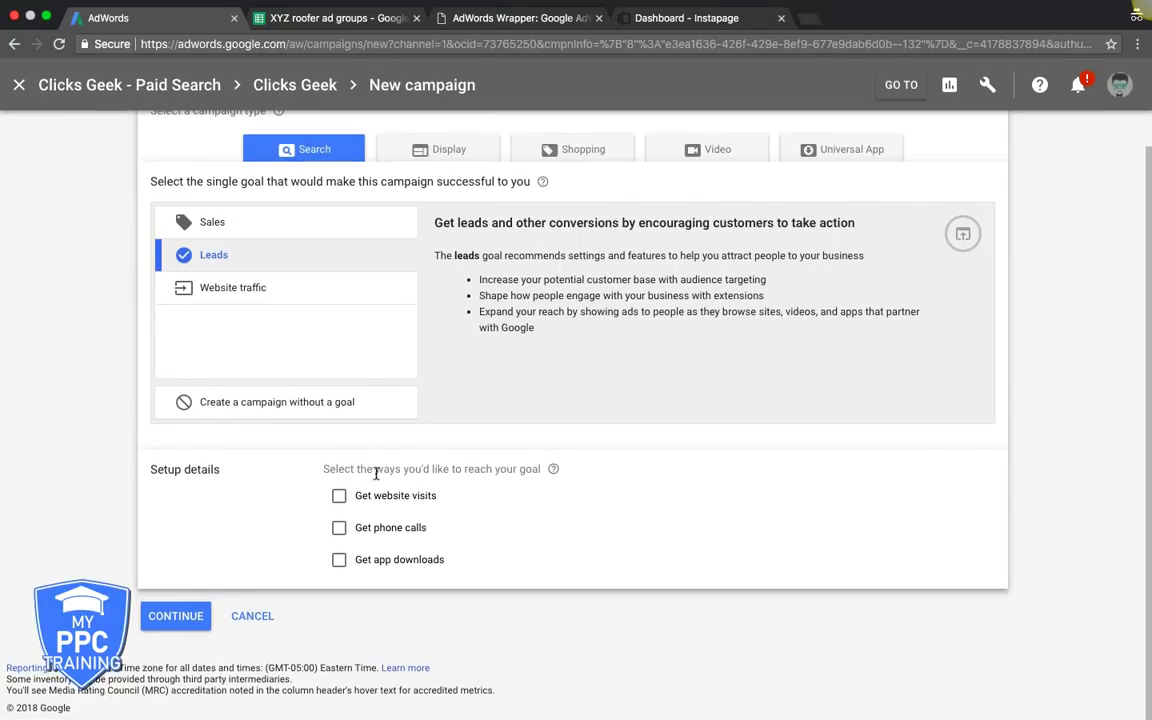
{"action": "left_click", "coordinate": [341, 495]}
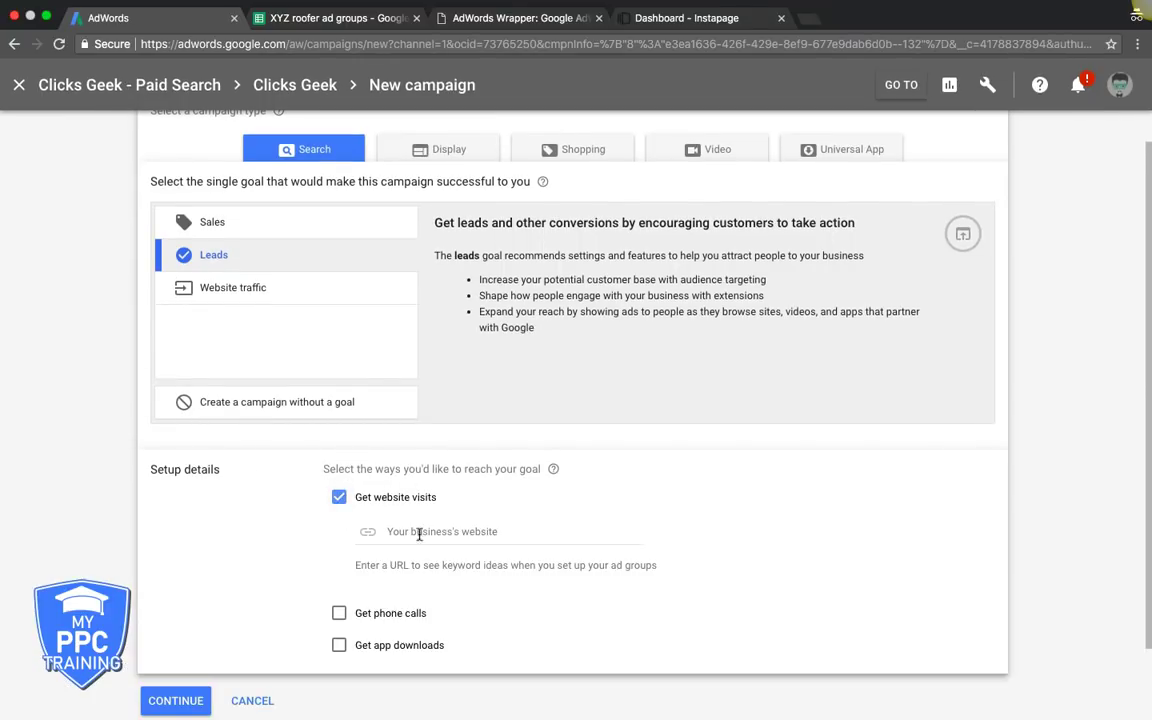
{"action": "left_click", "coordinate": [339, 615]}
{"action": "scroll", "coordinate": [300, 538], "scroll_direction": "down", "scroll_amount": 3}
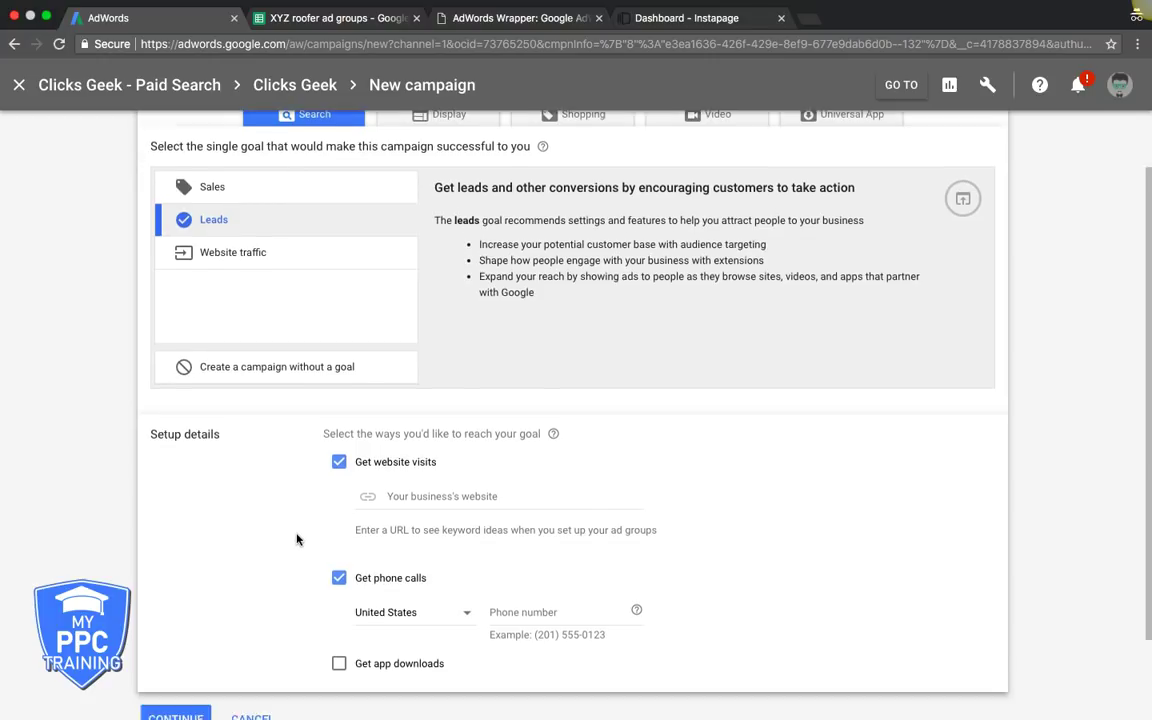
{"action": "left_click", "coordinate": [339, 474]}
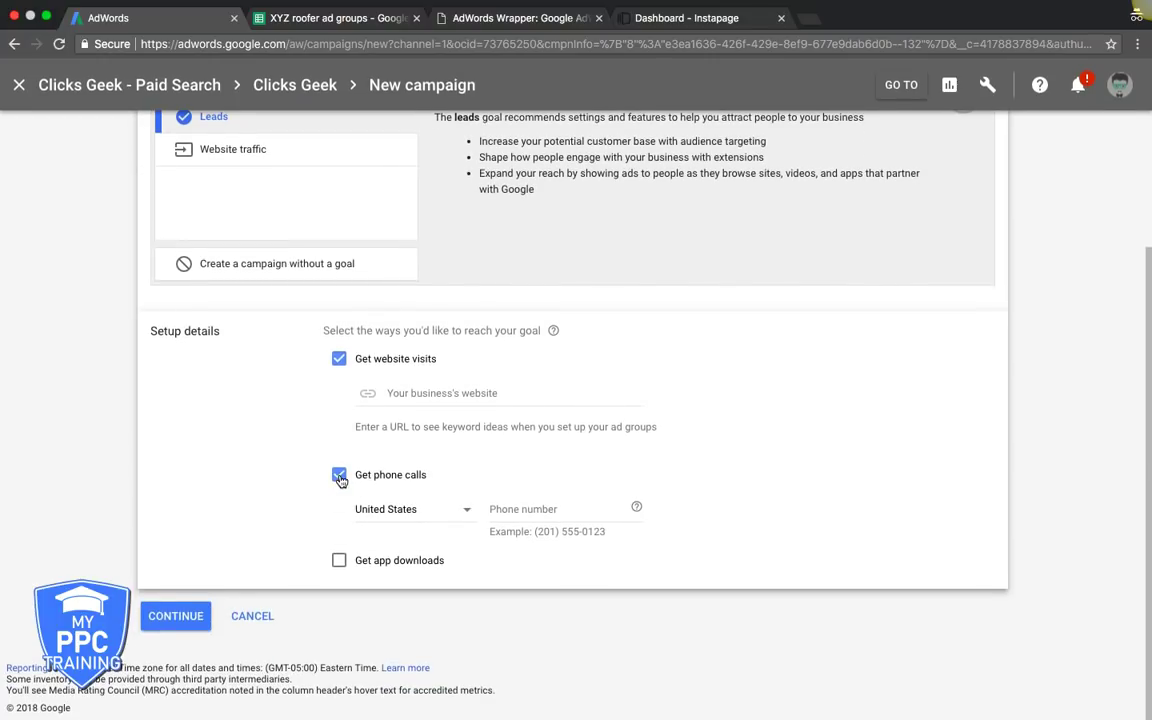
{"action": "left_click", "coordinate": [442, 447]}
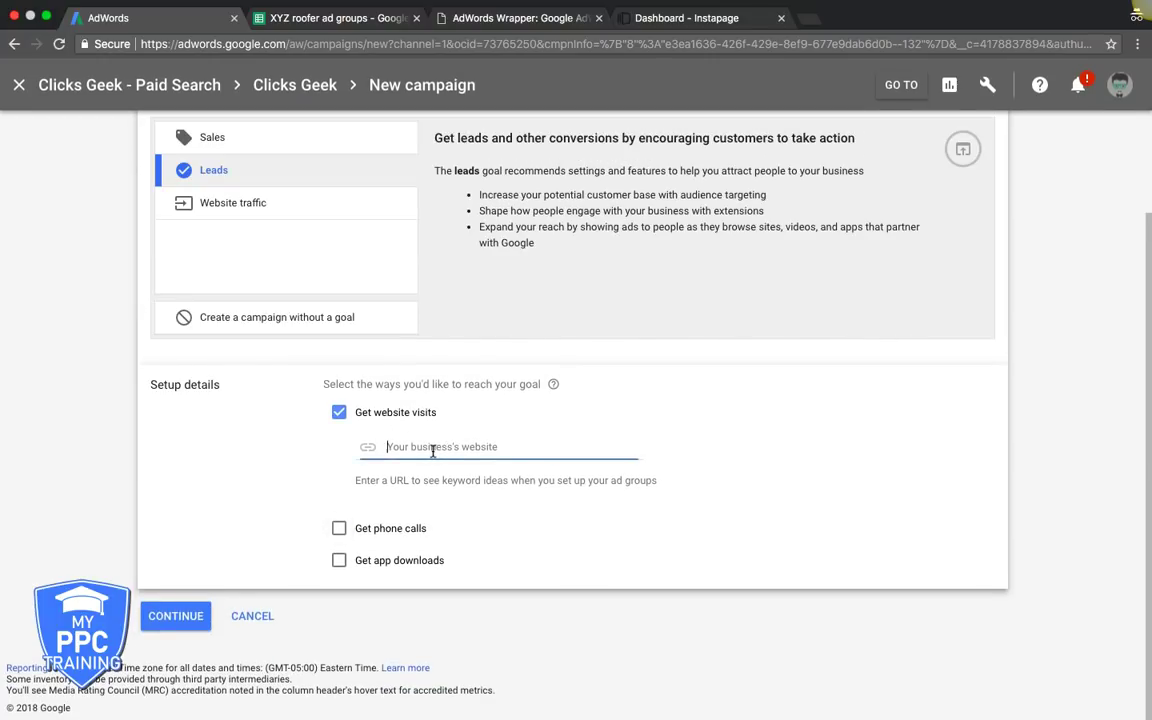
{"action": "left_click", "coordinate": [659, 20]}
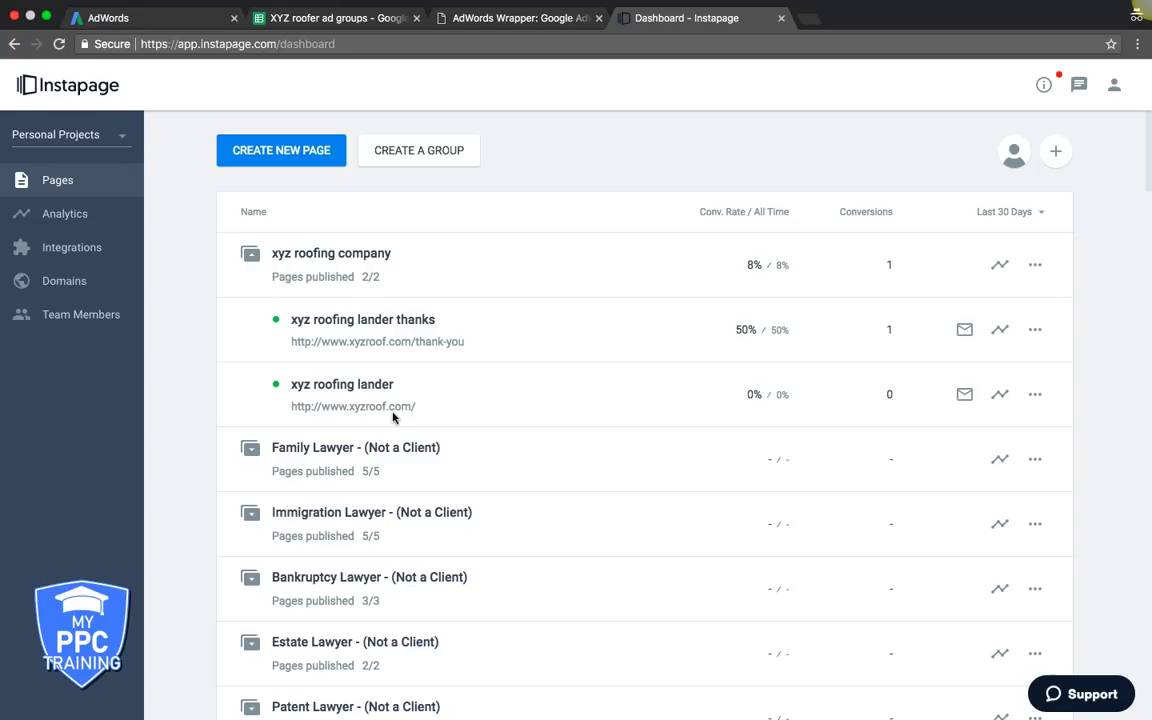
{"action": "left_click", "coordinate": [372, 406]}
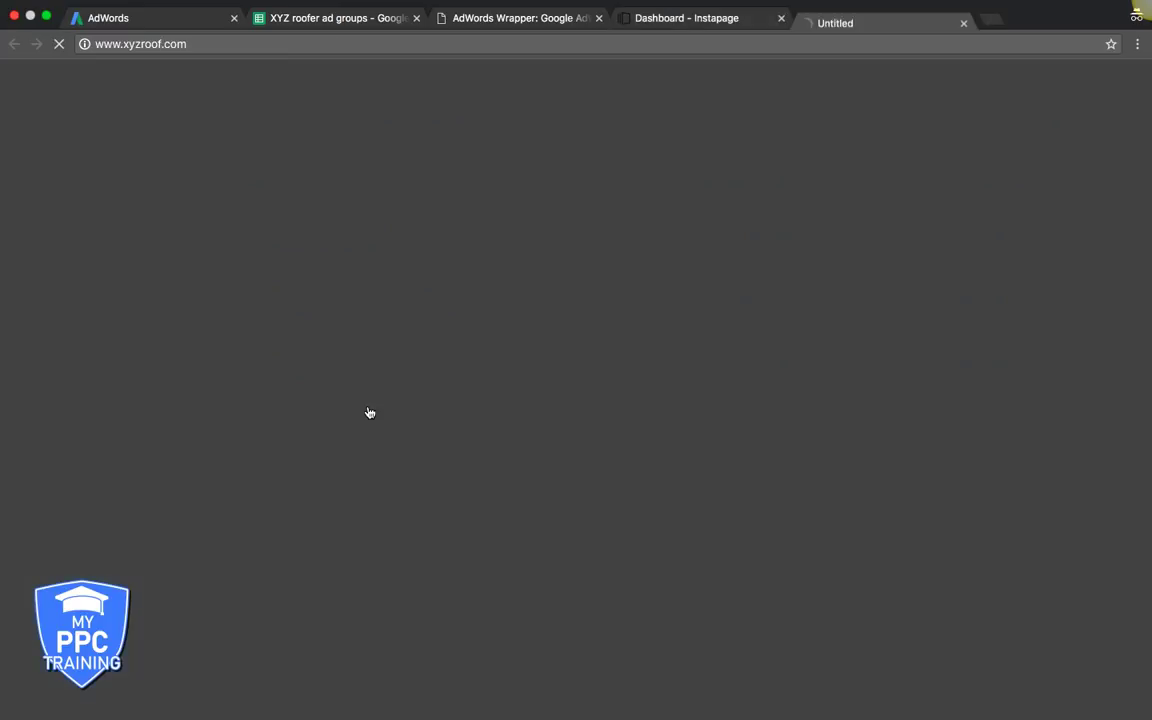
{"action": "left_click", "coordinate": [280, 42]}
{"action": "key", "text": "super+c"}
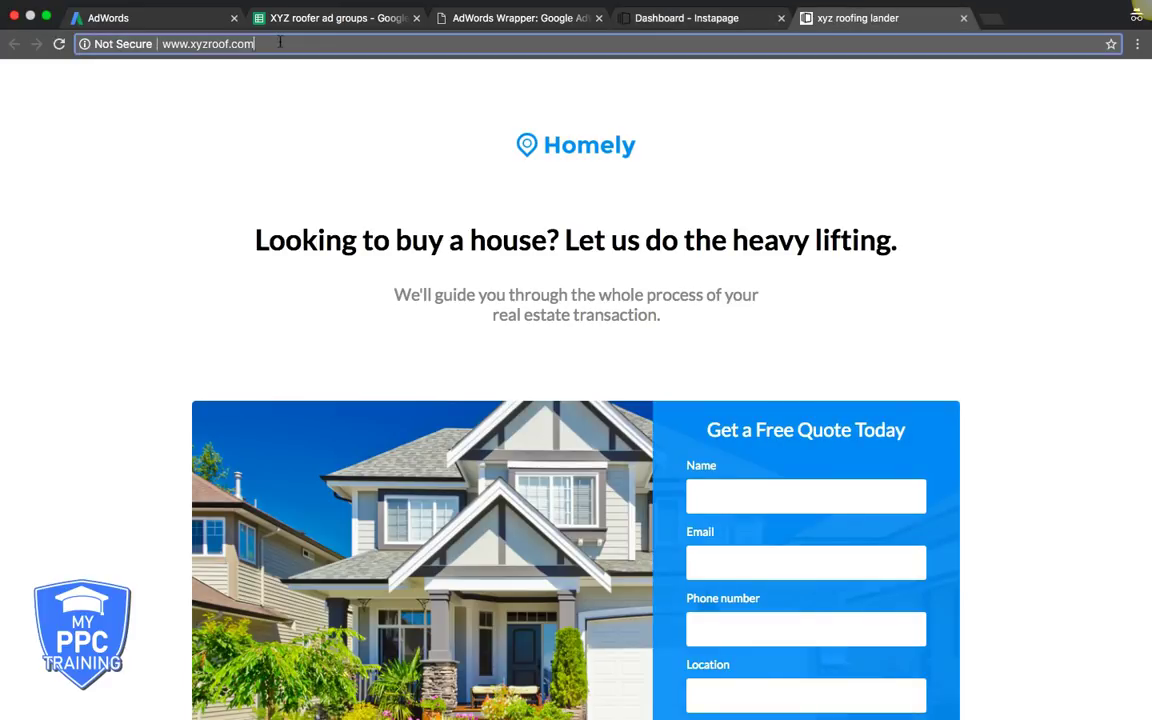
Examine the whole xyz roofing lander page, from its quote form through the testimonials to the footer
{"action": "left_click", "coordinate": [167, 170]}
{"action": "scroll", "coordinate": [128, 280], "scroll_direction": "down", "scroll_amount": 5}
{"action": "scroll", "coordinate": [128, 283], "scroll_direction": "down", "scroll_amount": 10}
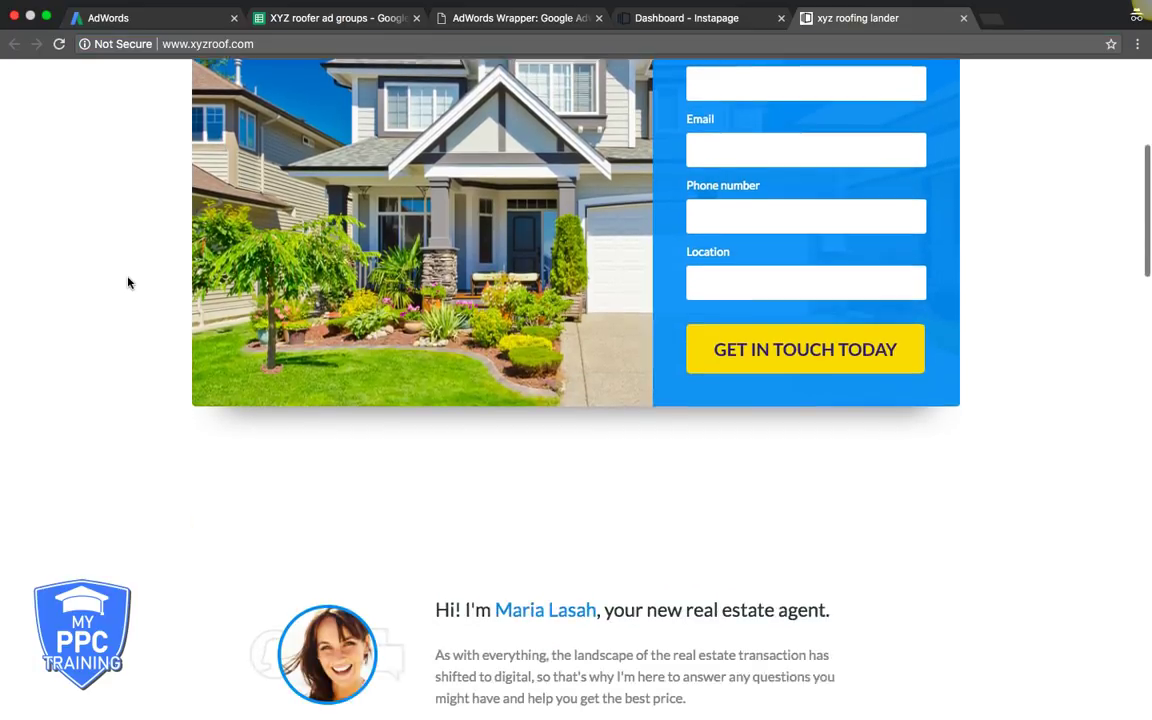
{"action": "scroll", "coordinate": [128, 283], "scroll_direction": "down", "scroll_amount": 15}
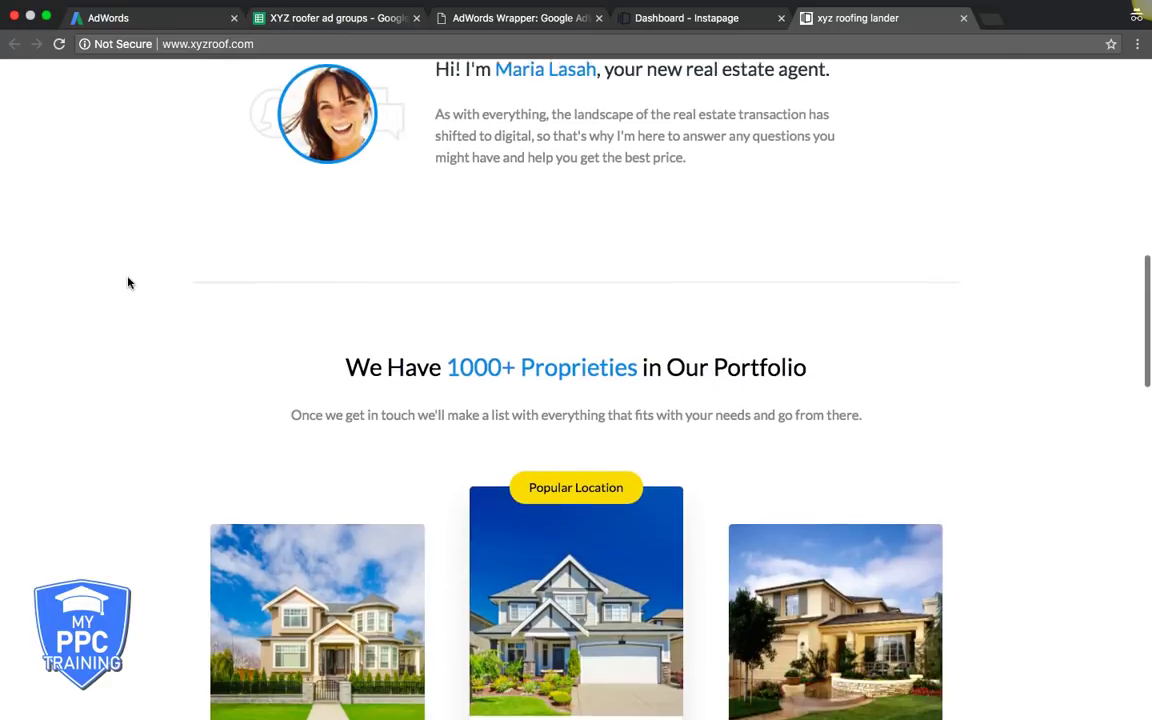
{"action": "scroll", "coordinate": [418, 352], "scroll_direction": "down", "scroll_amount": 8}
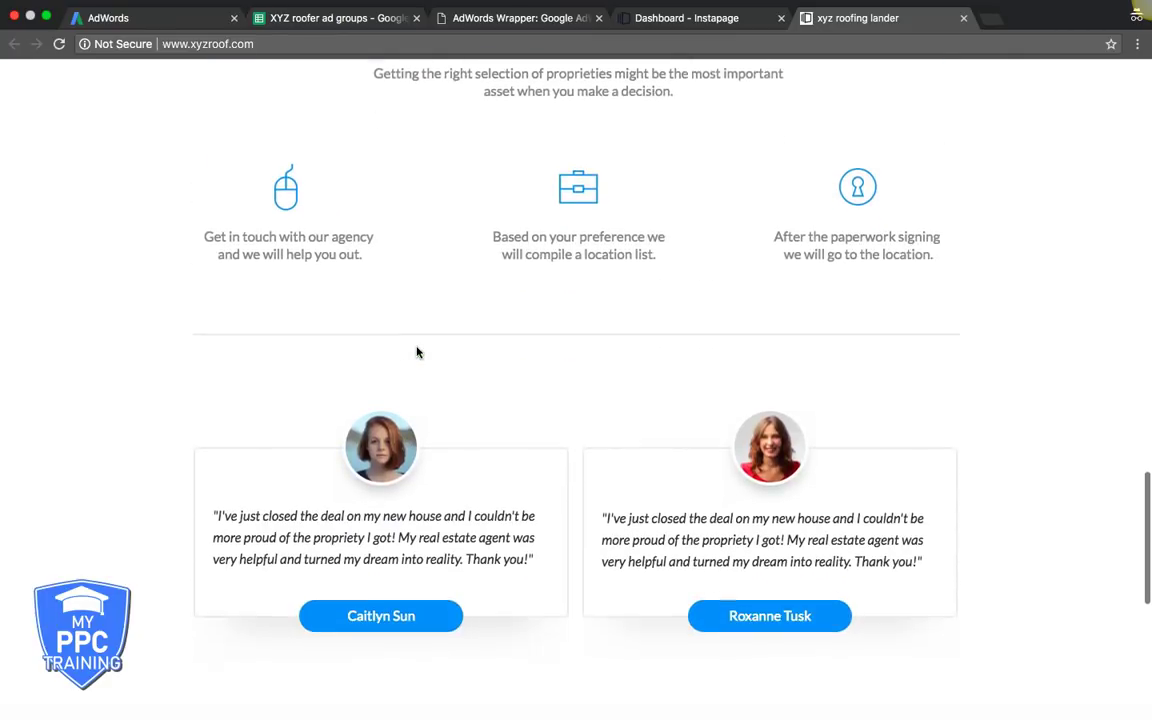
{"action": "scroll", "coordinate": [418, 352], "scroll_direction": "down", "scroll_amount": 3}
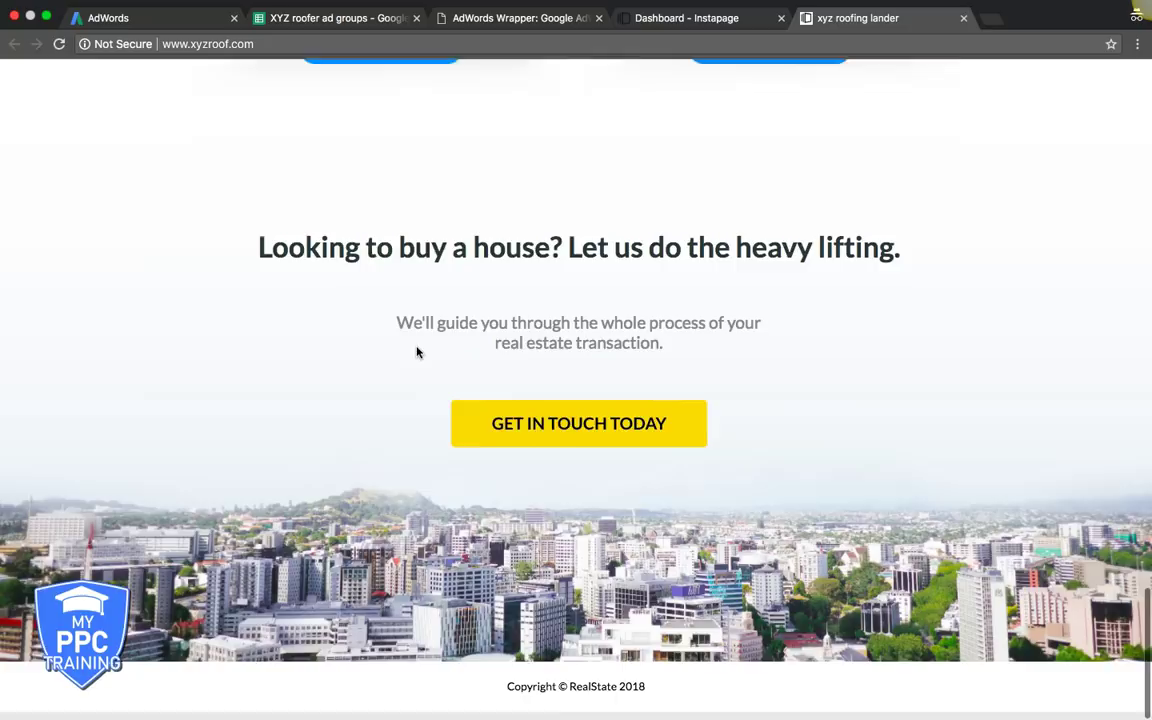
{"action": "scroll", "coordinate": [259, 322], "scroll_direction": "up", "scroll_amount": 8}
{"action": "scroll", "coordinate": [259, 322], "scroll_direction": "up", "scroll_amount": 15}
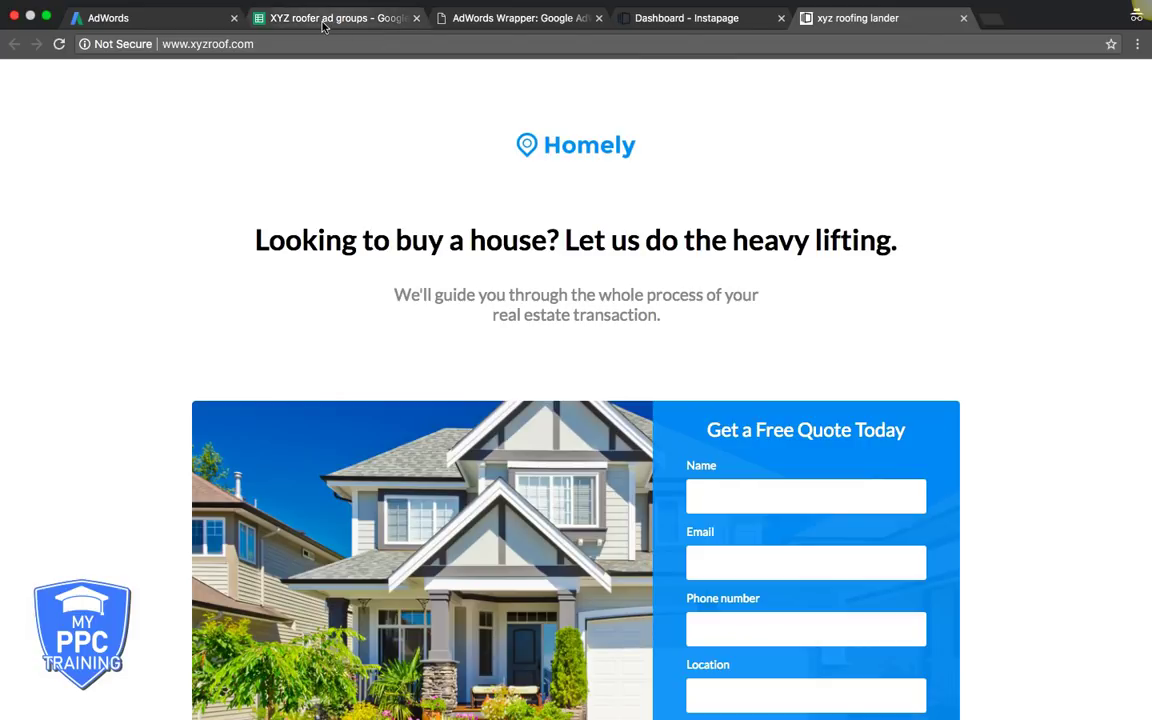
{"action": "left_click", "coordinate": [128, 22]}
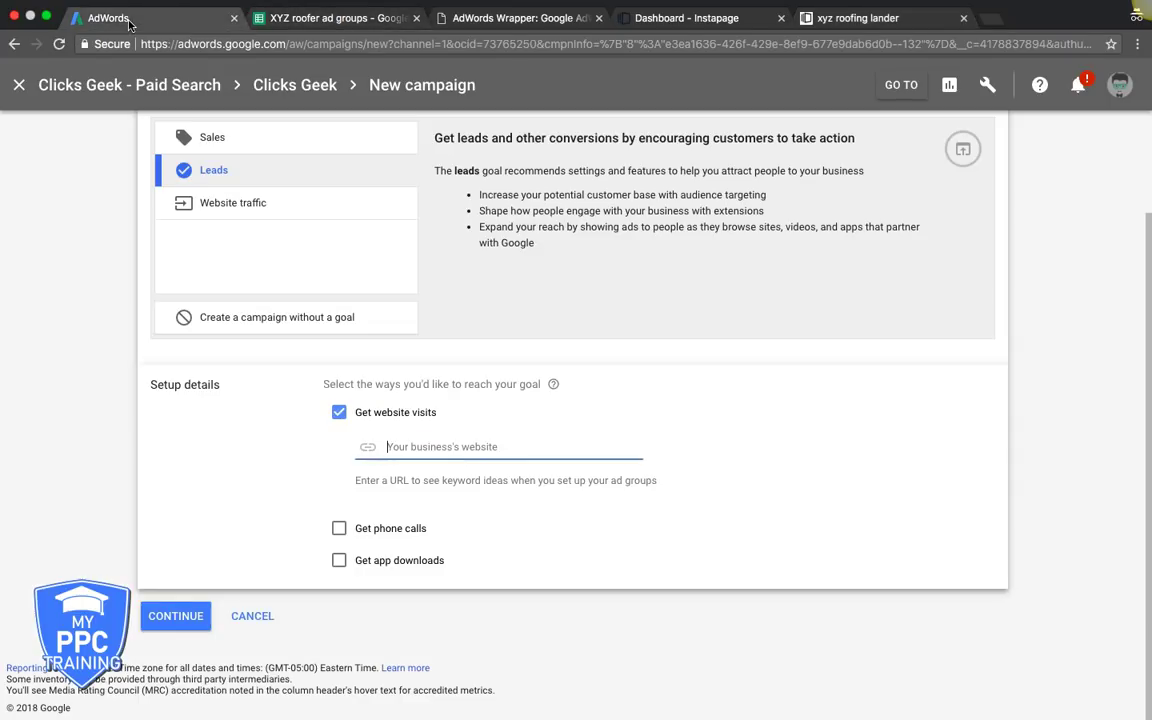
{"action": "key", "text": "super+v"}
{"action": "left_click", "coordinate": [177, 617]}
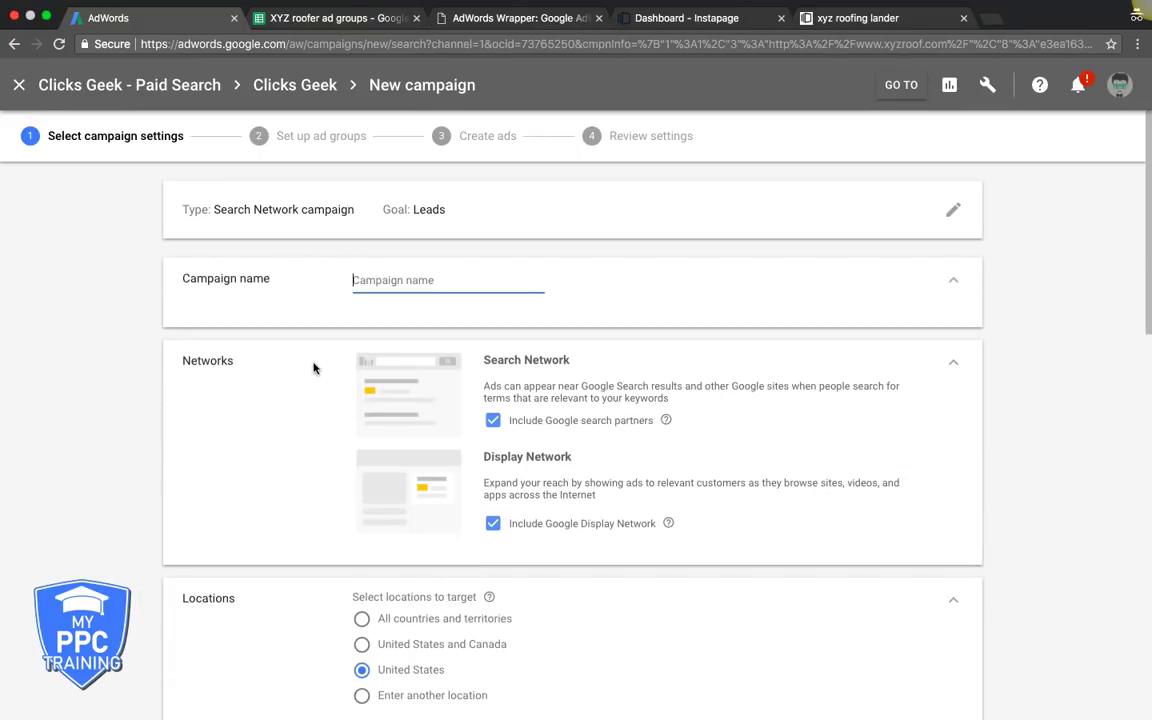
Name the campaign "xyz roofers" and exclude the Google Display Network from its networks
{"action": "type", "text": "xyz roofers"}
{"action": "left_click", "coordinate": [494, 525]}
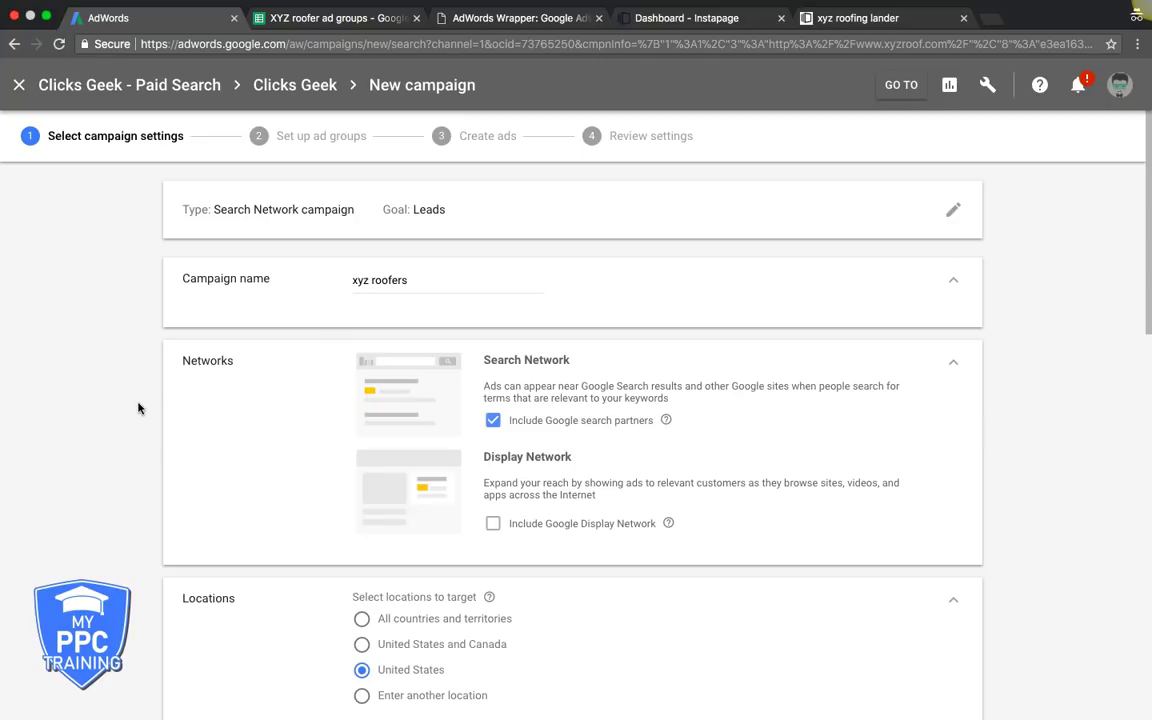
Target the Philadelphia PA, United States Nielsen DMA region as the campaign's location
{"action": "scroll", "coordinate": [138, 407], "scroll_direction": "down", "scroll_amount": 2}
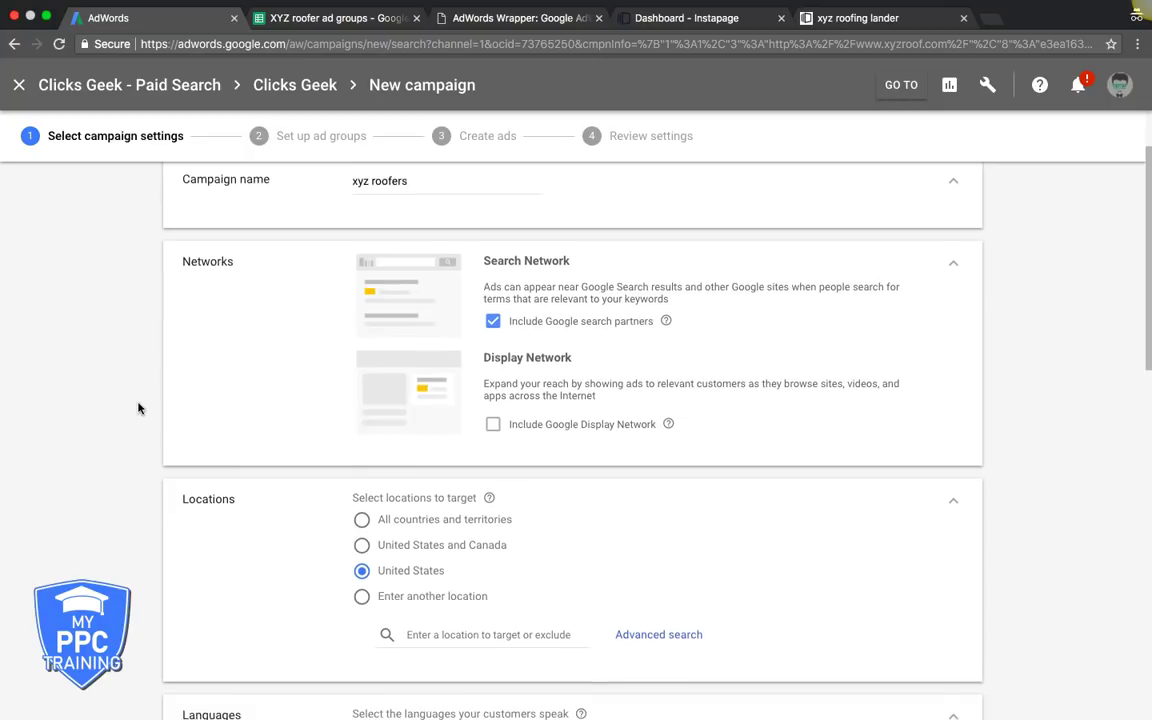
{"action": "scroll", "coordinate": [138, 407], "scroll_direction": "down", "scroll_amount": 1}
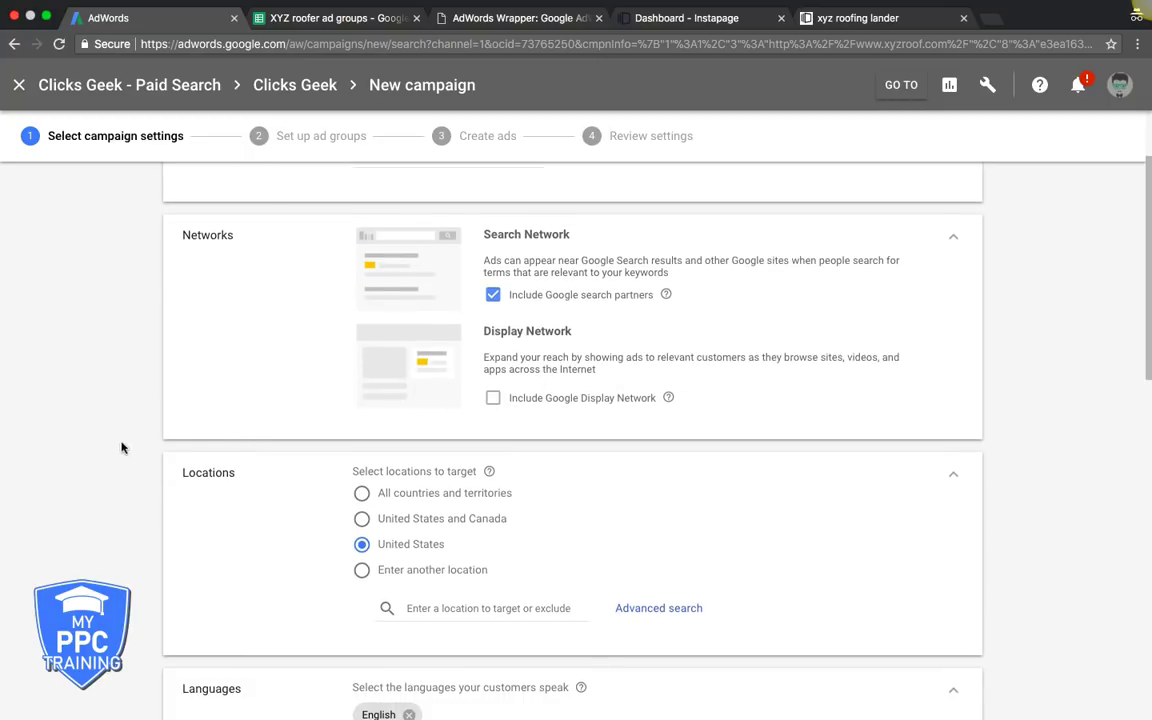
{"action": "scroll", "coordinate": [109, 427], "scroll_direction": "down", "scroll_amount": 5}
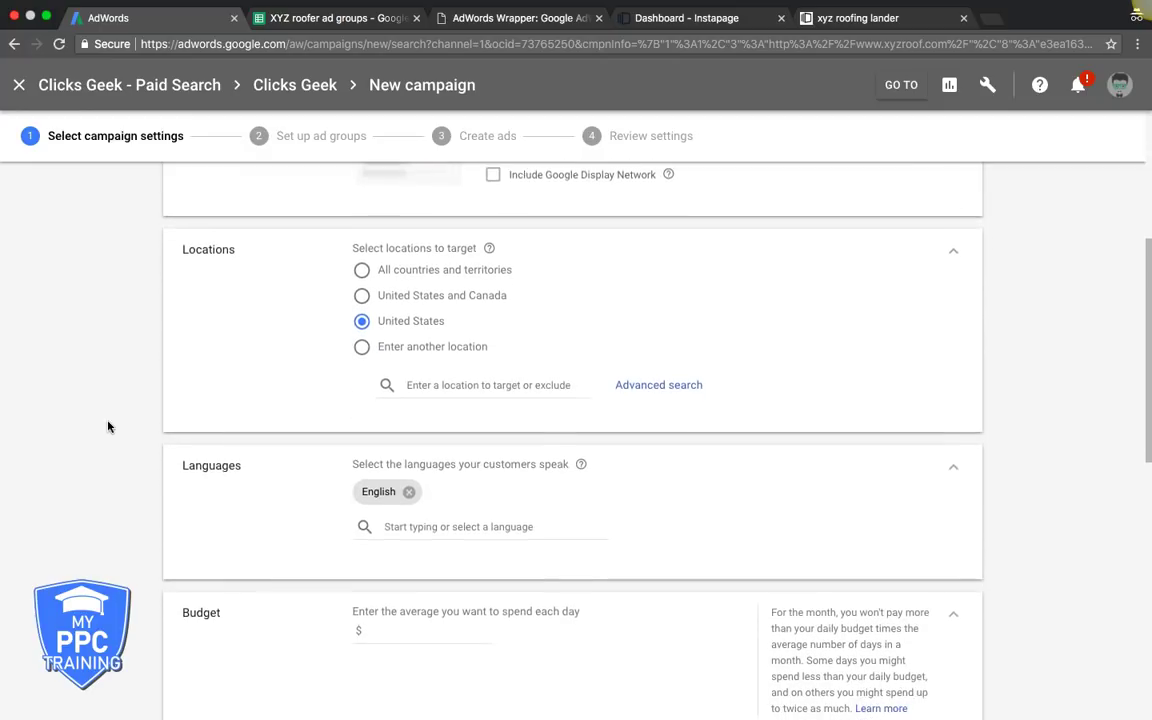
{"action": "left_click", "coordinate": [431, 367]}
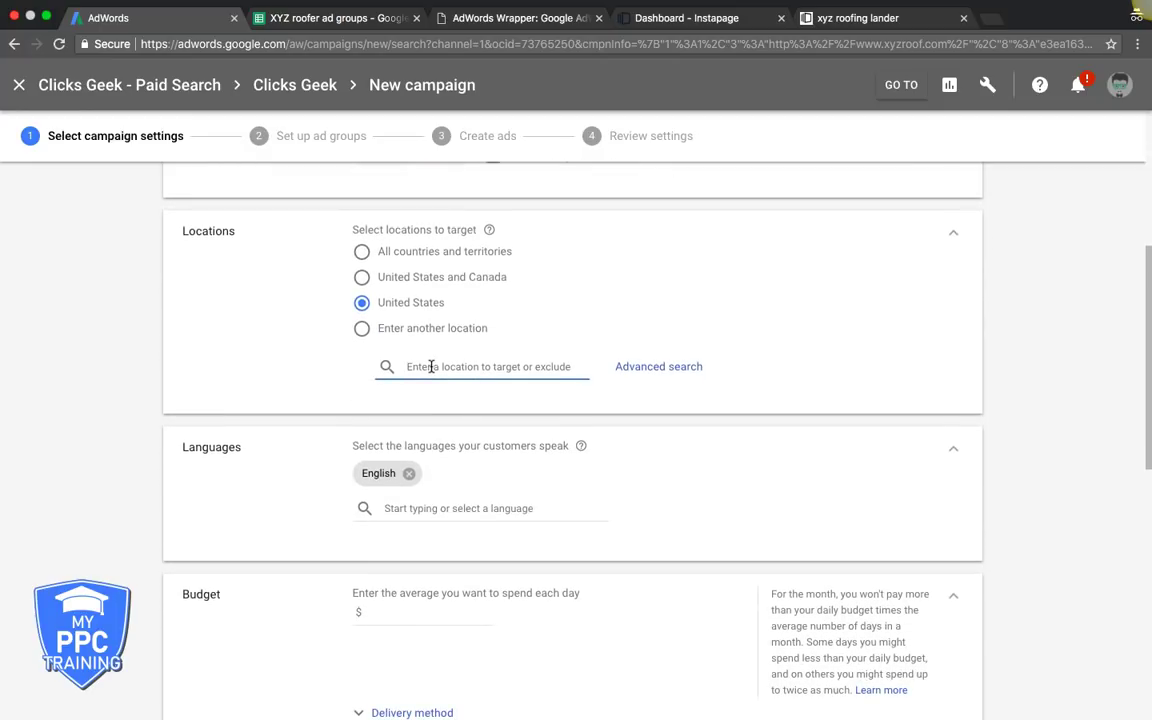
{"action": "type", "text": "philadelphia"}
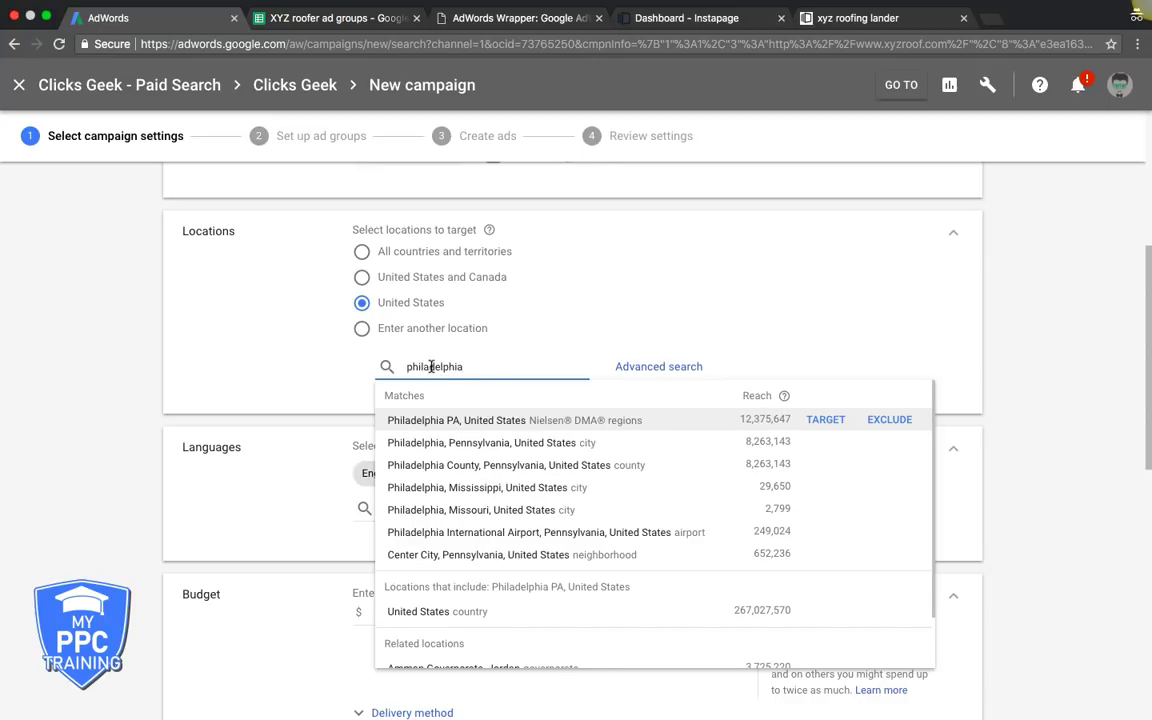
{"action": "left_click", "coordinate": [470, 420]}
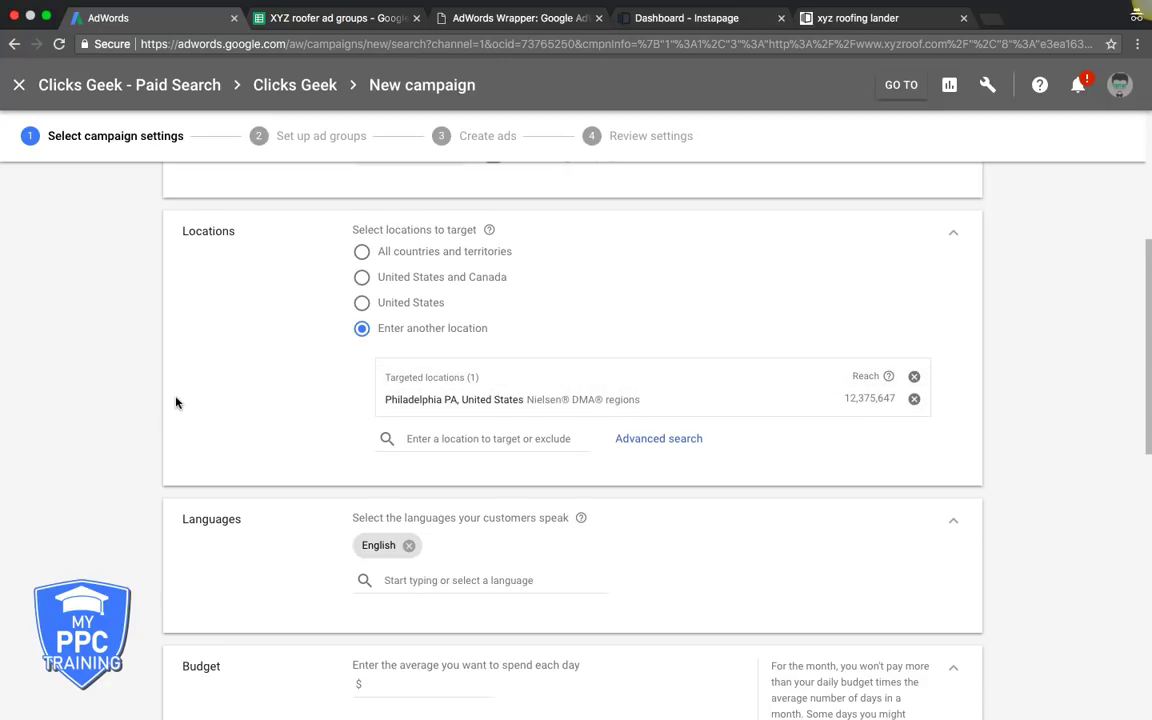
Set the average daily budget to $50.00 and show the delivery method options, keeping Standard
{"action": "scroll", "coordinate": [175, 401], "scroll_direction": "down", "scroll_amount": 3}
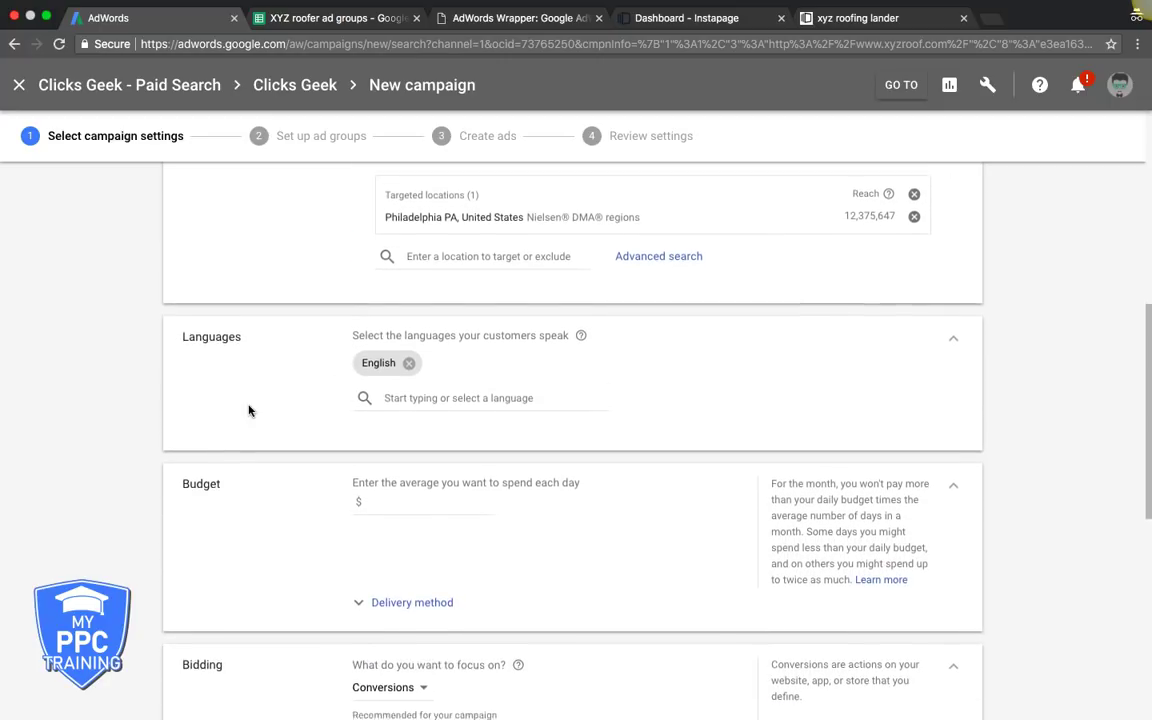
{"action": "scroll", "coordinate": [250, 411], "scroll_direction": "down", "scroll_amount": 2}
{"action": "left_click", "coordinate": [415, 388]}
{"action": "type", "text": "50.0"}
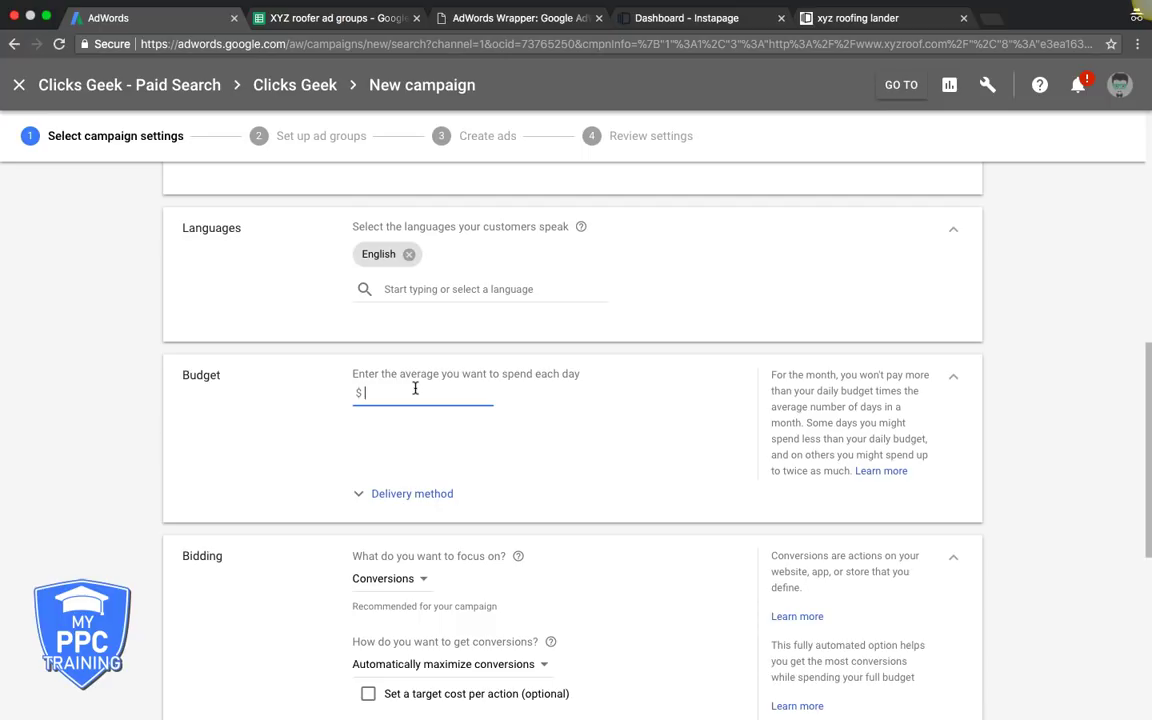
{"action": "type", "text": "0"}
{"action": "left_click", "coordinate": [214, 424]}
{"action": "scroll", "coordinate": [167, 470], "scroll_direction": "down", "scroll_amount": 2}
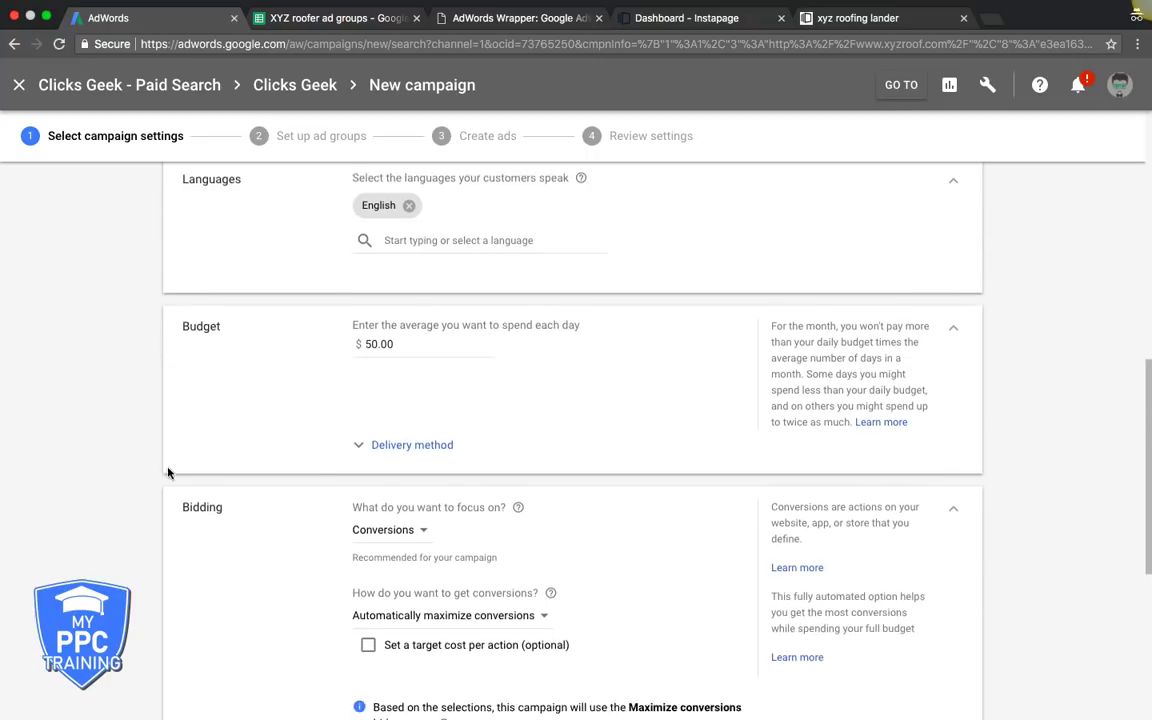
{"action": "left_click", "coordinate": [406, 404]}
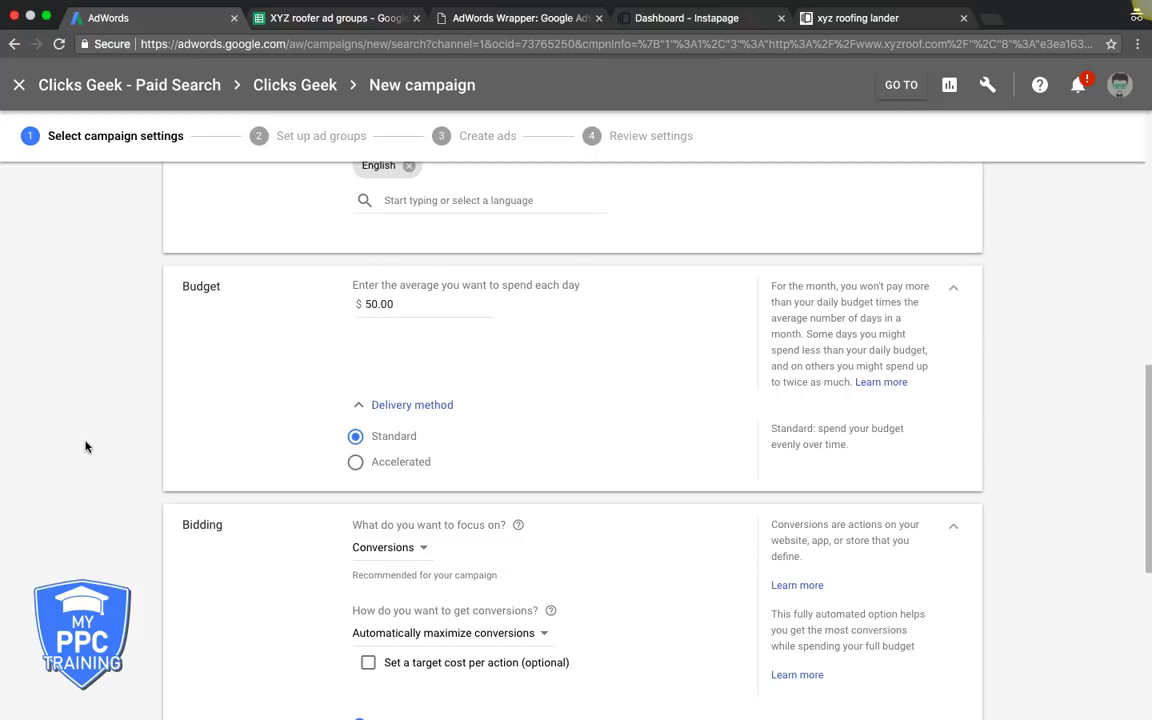
Look over the bidding focus choices and try manually set bids as the way to get conversions
{"action": "scroll", "coordinate": [85, 446], "scroll_direction": "down", "scroll_amount": 2}
{"action": "scroll", "coordinate": [85, 446], "scroll_direction": "down", "scroll_amount": 4}
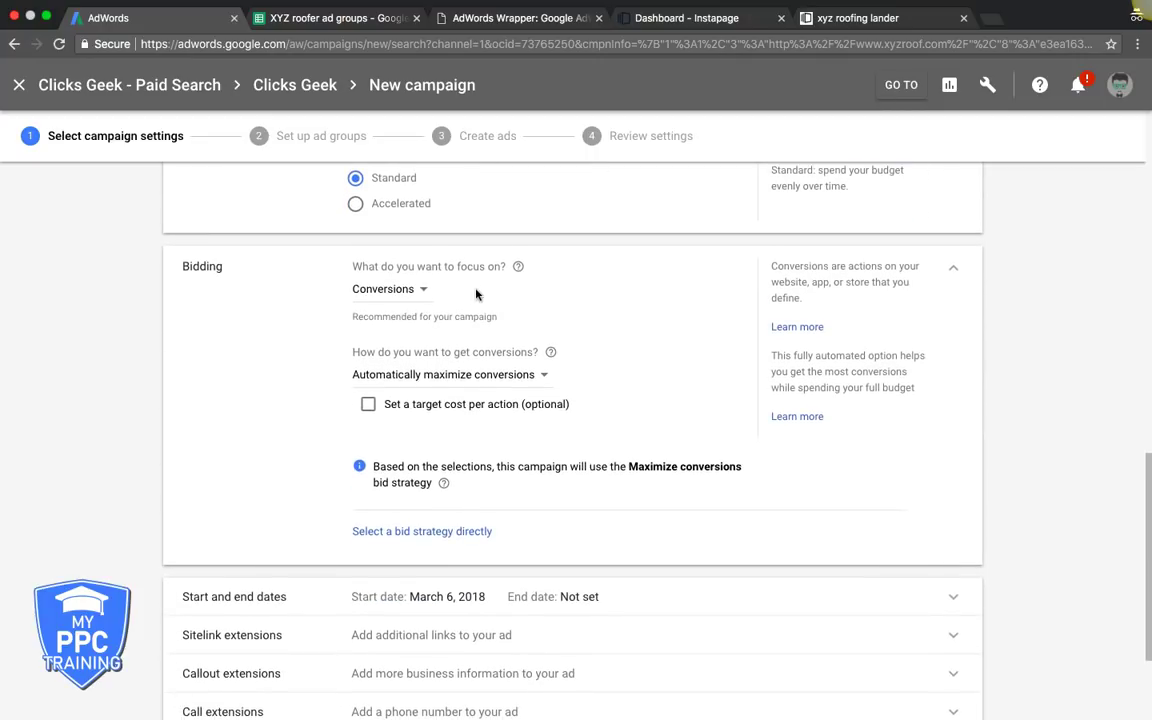
{"action": "left_click", "coordinate": [411, 293]}
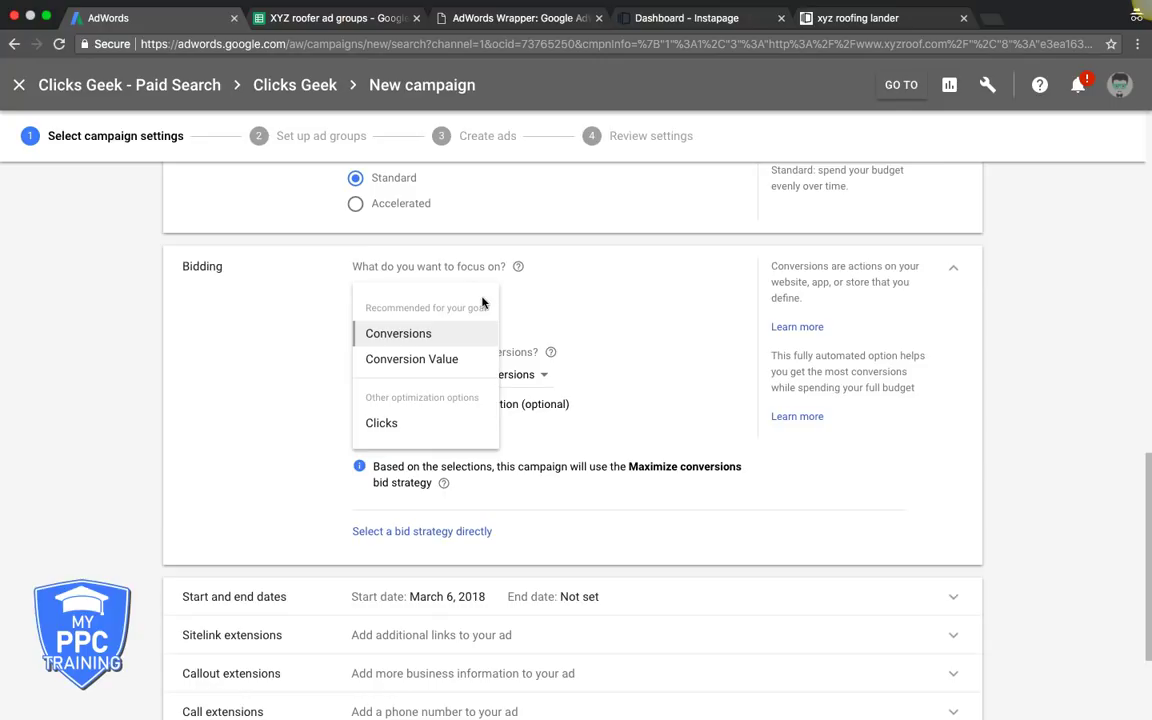
{"action": "left_click", "coordinate": [316, 310]}
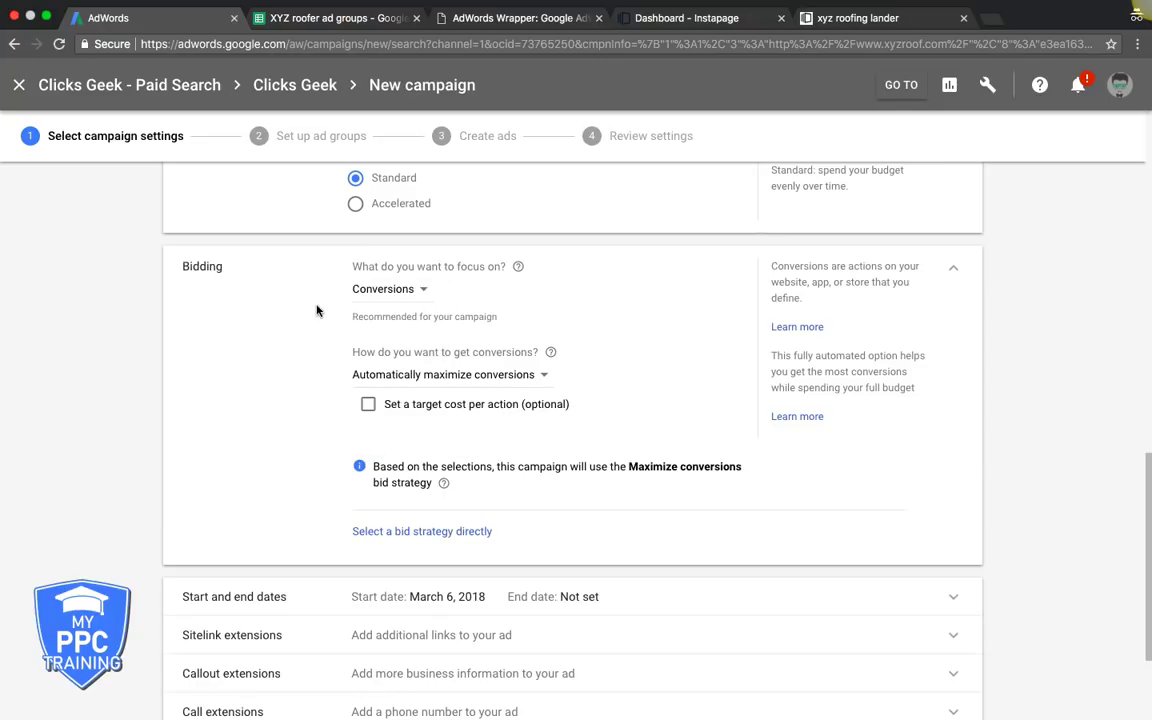
{"action": "left_click", "coordinate": [434, 378]}
{"action": "left_click", "coordinate": [419, 422]}
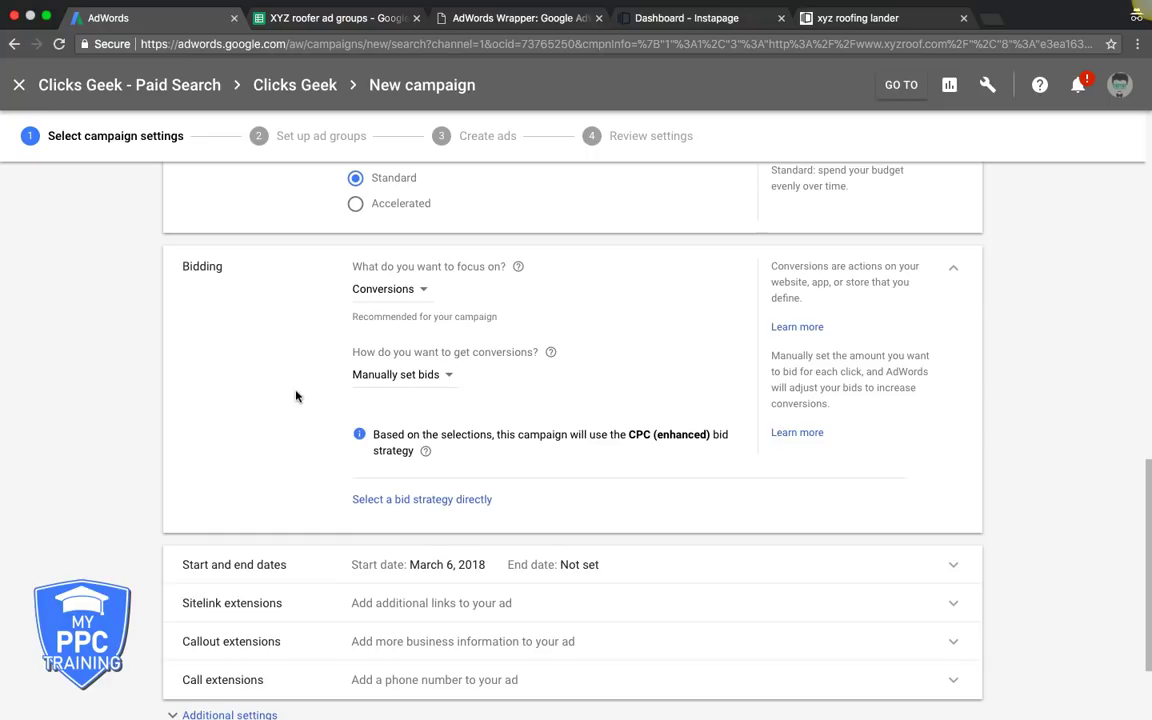
Focus the bidding on Clicks and set the maximum CPC bid limit to $33.62
{"action": "left_click", "coordinate": [408, 291]}
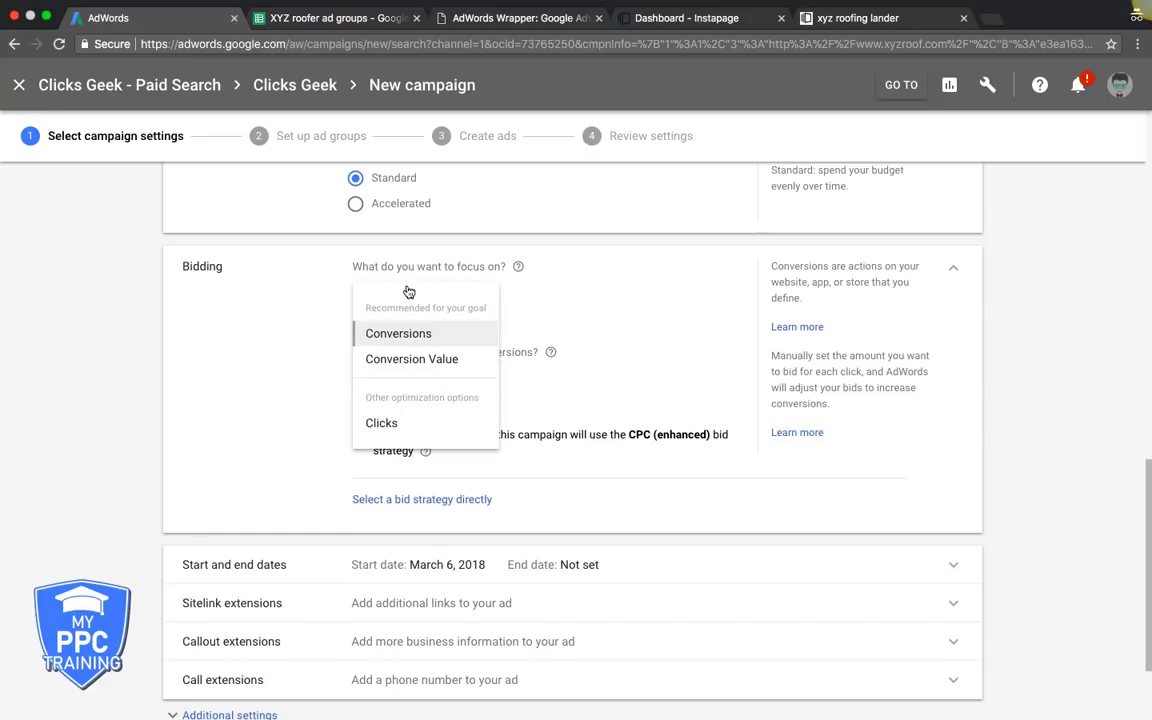
{"action": "left_click", "coordinate": [385, 423]}
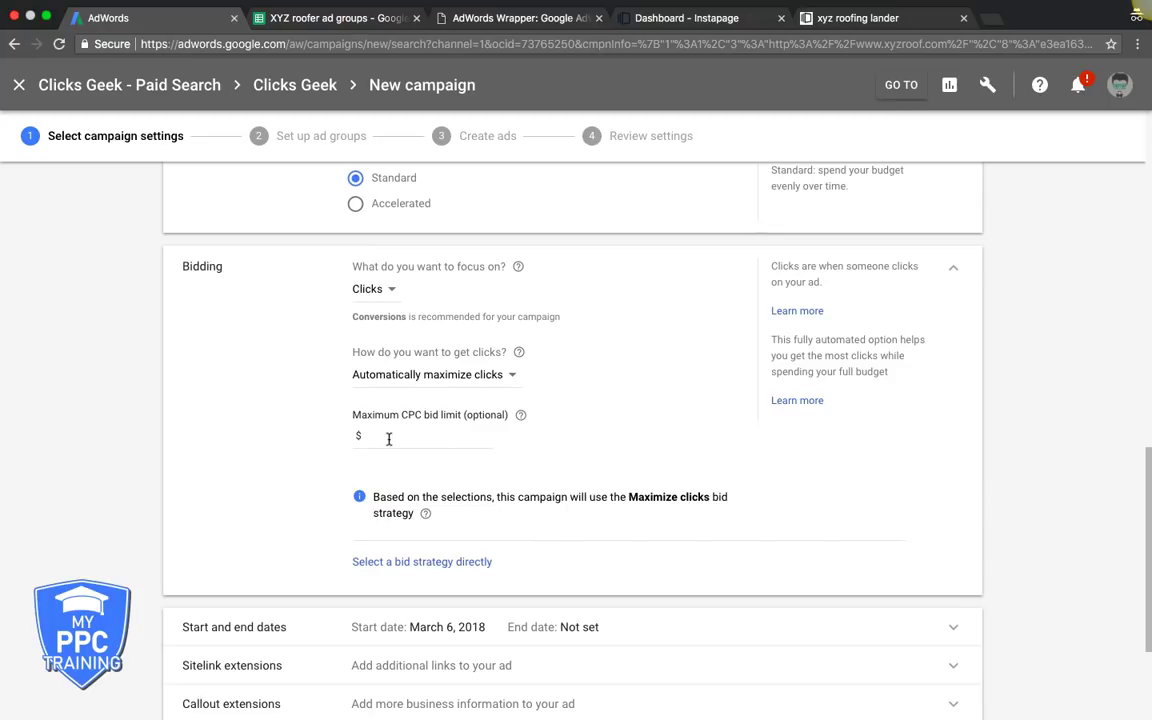
{"action": "left_click", "coordinate": [389, 438]}
{"action": "type", "text": "33.62"}
{"action": "left_click", "coordinate": [282, 453]}
Switch to selecting the bid strategy directly and enable increased conversions with Enhanced CPC for Maximize clicks
{"action": "scroll", "coordinate": [253, 448], "scroll_direction": "down", "scroll_amount": 2}
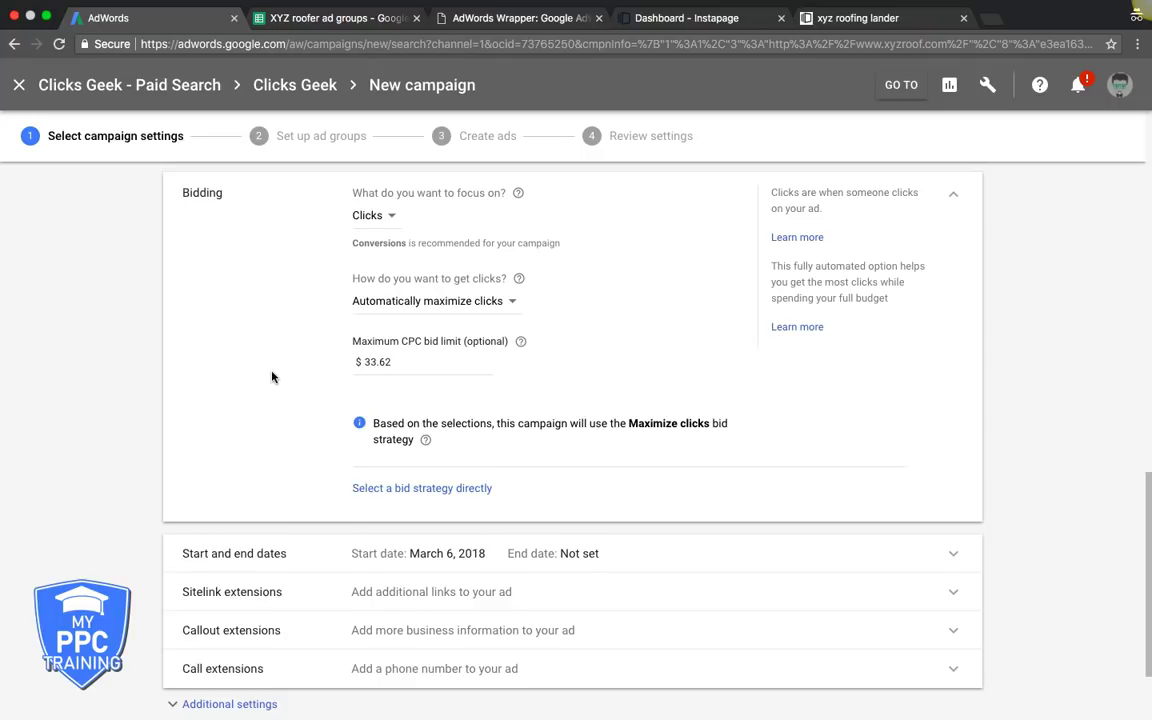
{"action": "scroll", "coordinate": [271, 377], "scroll_direction": "down", "scroll_amount": 1}
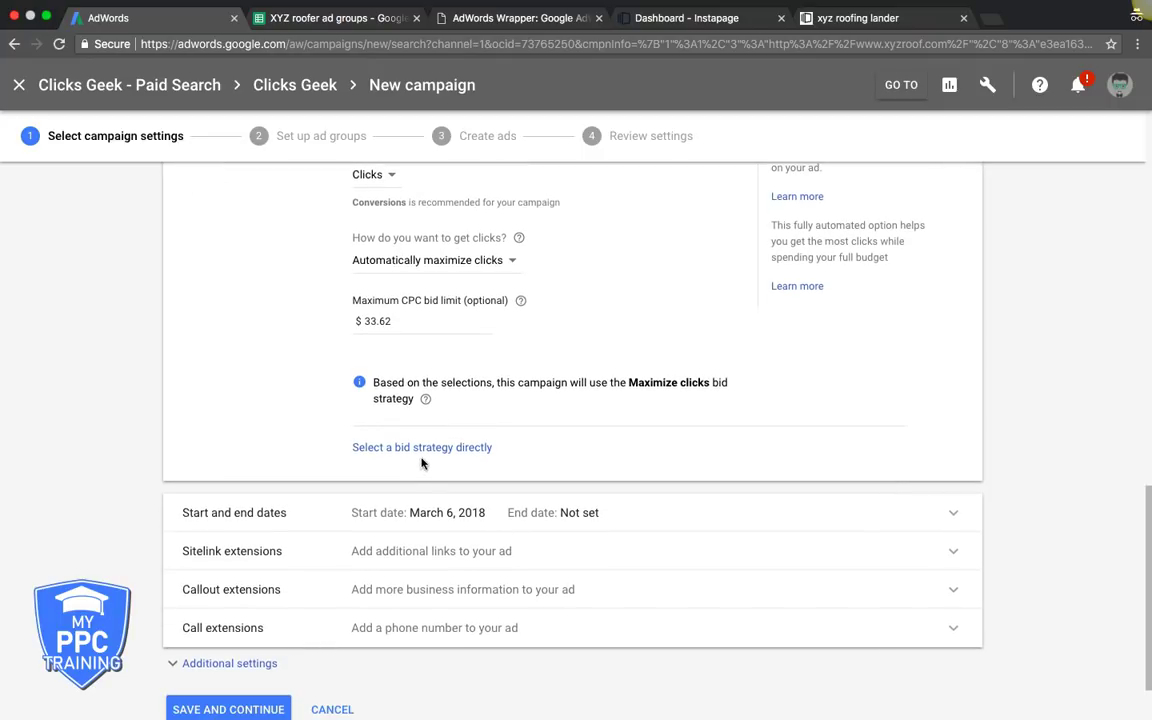
{"action": "scroll", "coordinate": [303, 393], "scroll_direction": "down", "scroll_amount": 2}
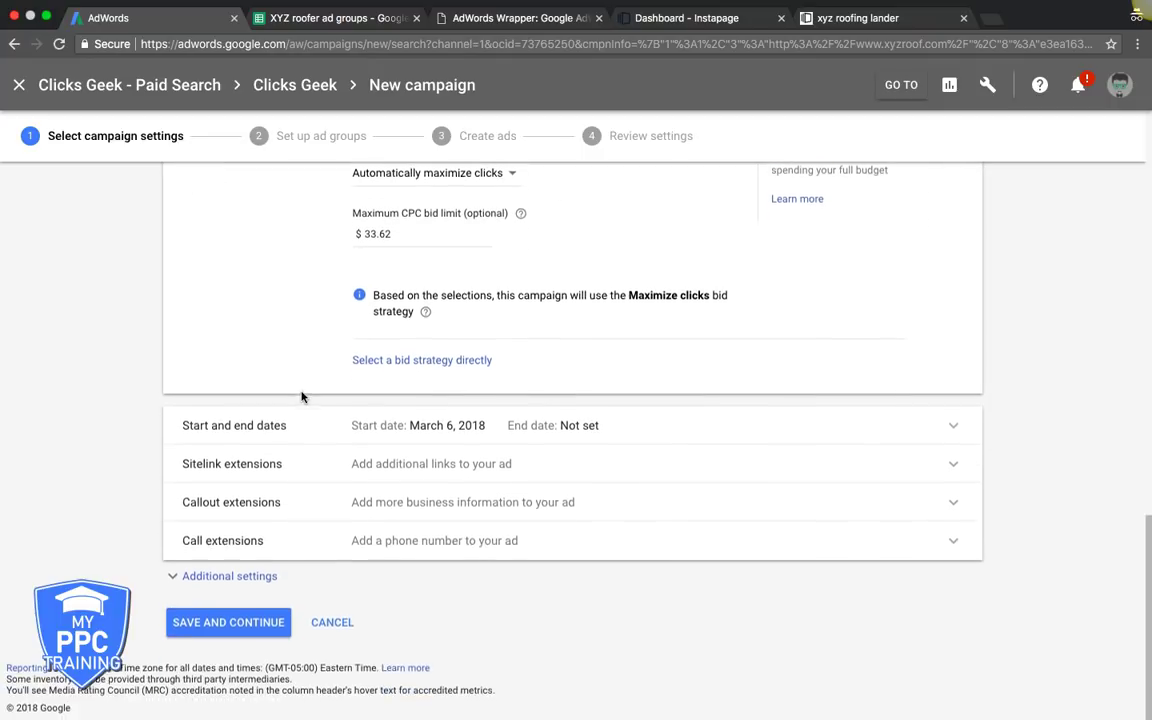
{"action": "left_click", "coordinate": [365, 361]}
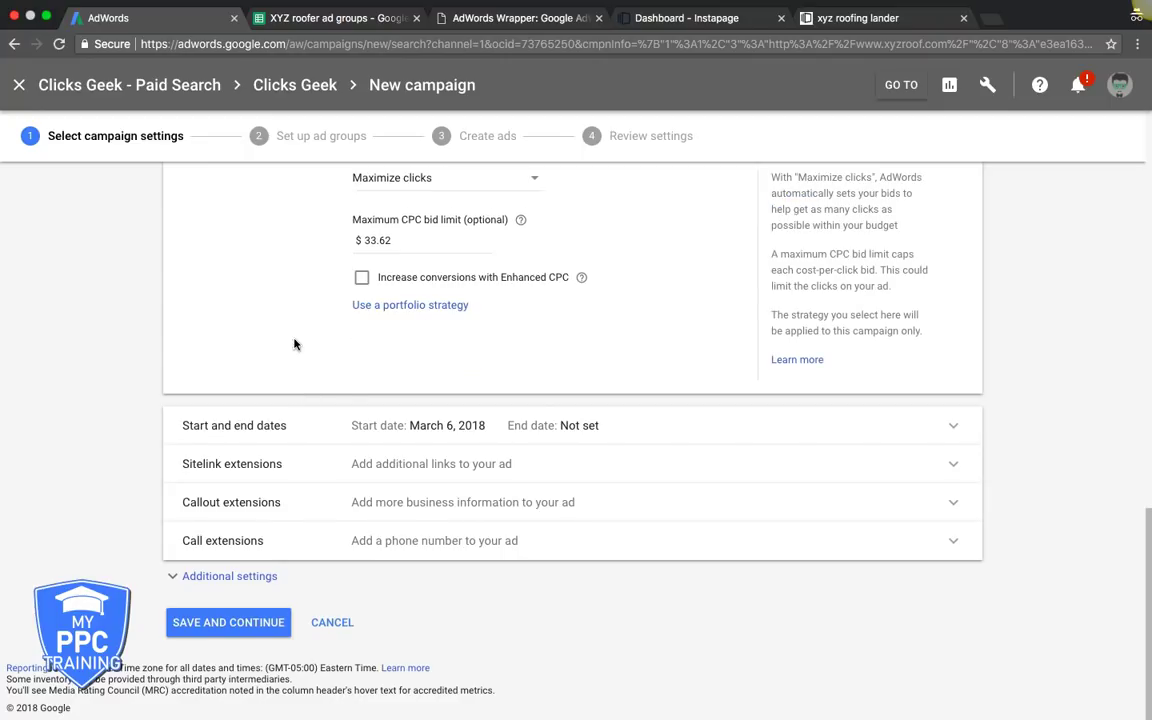
{"action": "scroll", "coordinate": [295, 344], "scroll_direction": "up", "scroll_amount": 3}
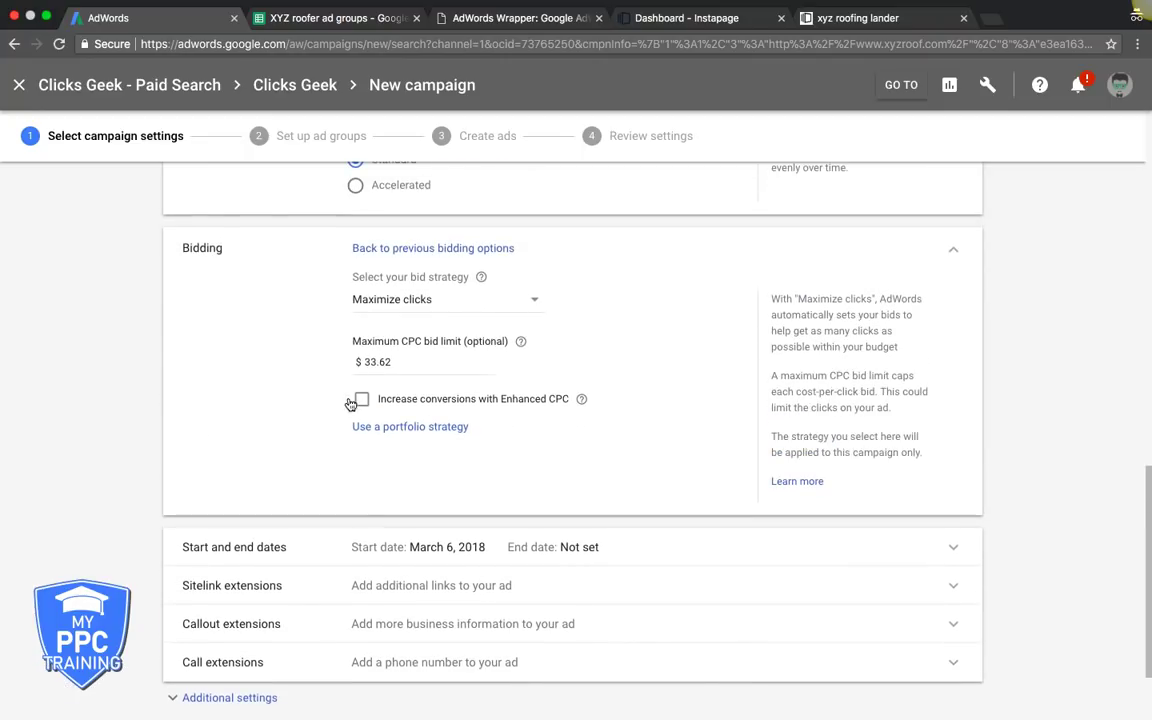
{"action": "left_click", "coordinate": [363, 400]}
Expand the campaign's start and end dates to review them, leaving the end date at None
{"action": "scroll", "coordinate": [249, 414], "scroll_direction": "down", "scroll_amount": 3}
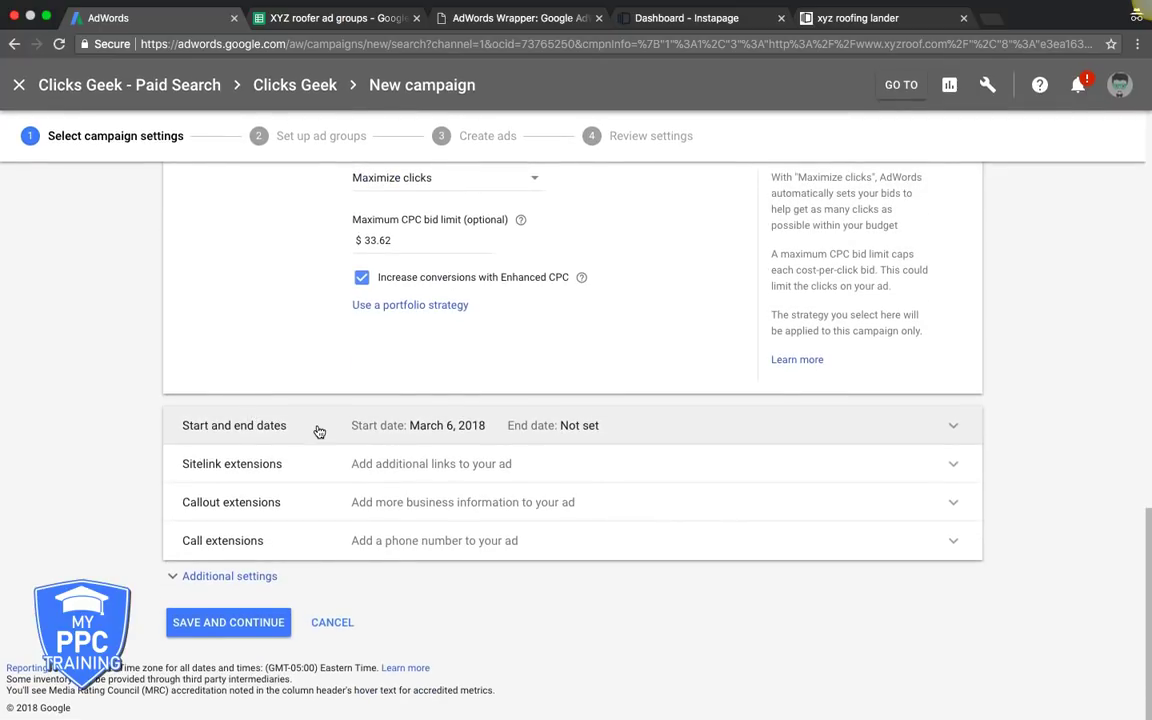
{"action": "left_click", "coordinate": [953, 428]}
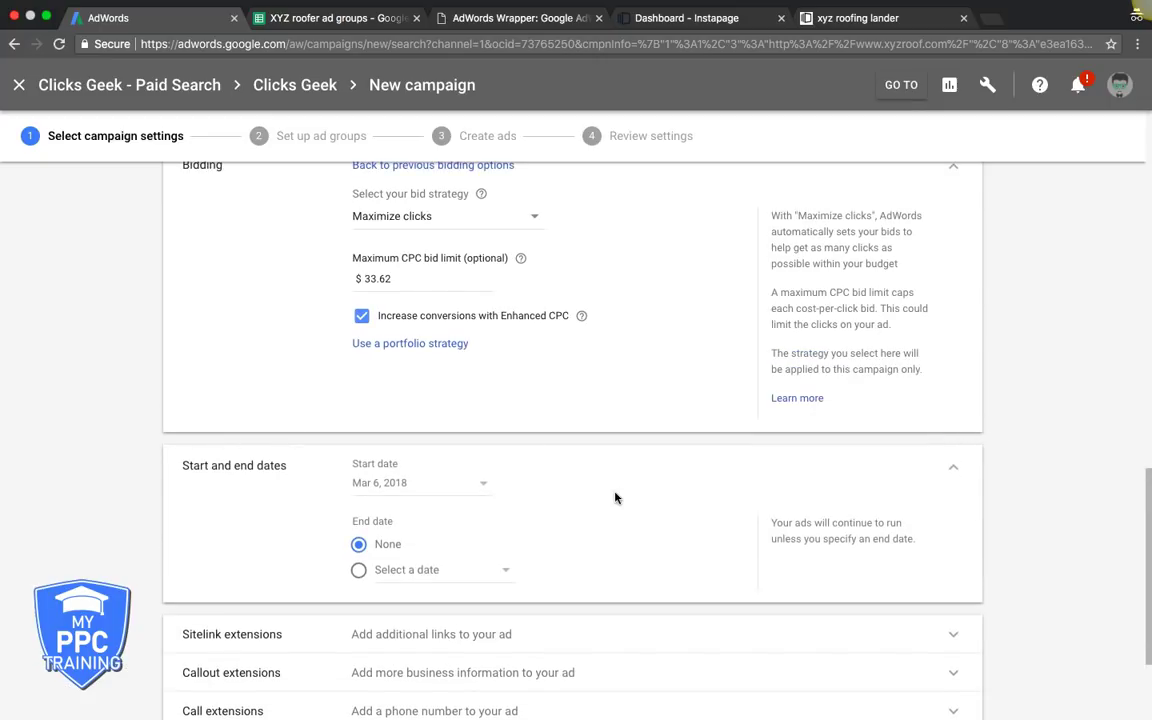
{"action": "scroll", "coordinate": [615, 497], "scroll_direction": "down", "scroll_amount": 3}
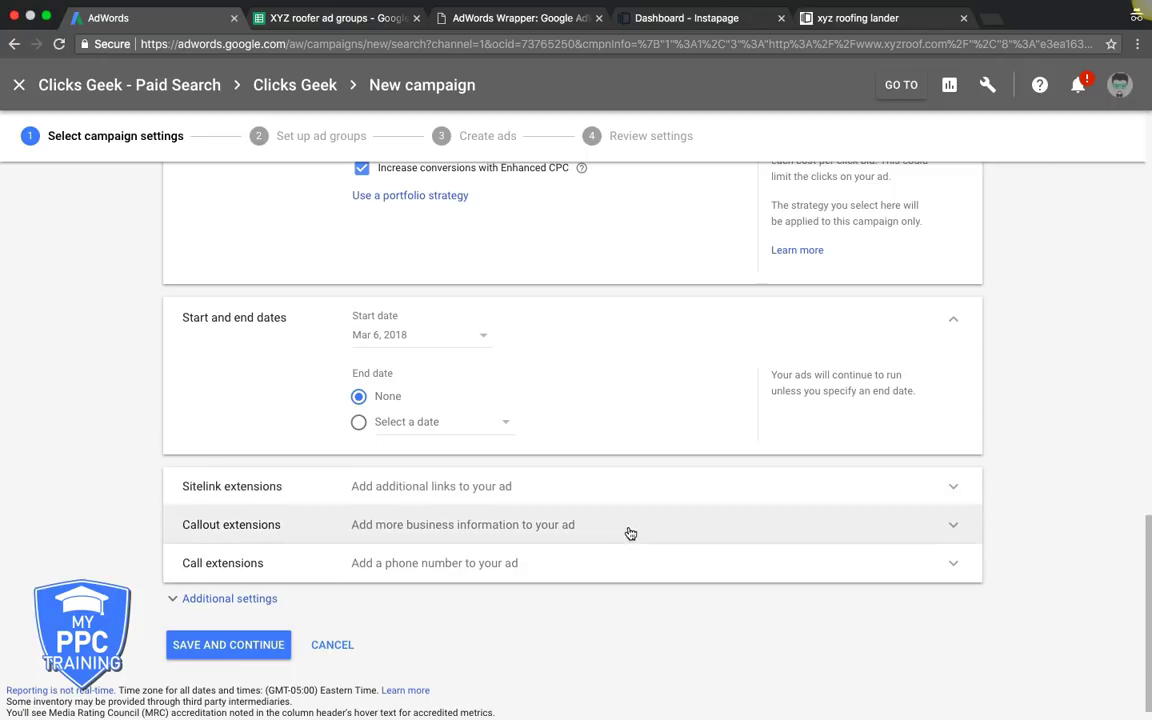
Show the additional campaign settings and review the ad rotation options, keeping Optimize: Prefer best performing ads
{"action": "left_click", "coordinate": [253, 604]}
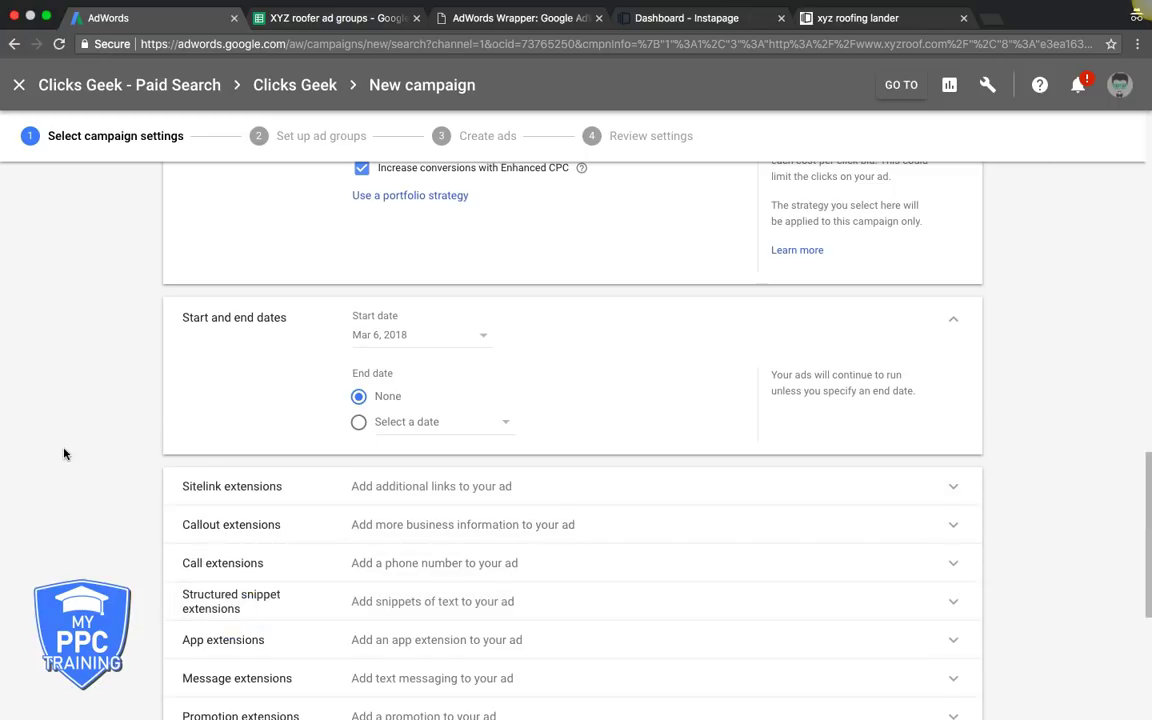
{"action": "scroll", "coordinate": [64, 454], "scroll_direction": "down", "scroll_amount": 3}
{"action": "scroll", "coordinate": [111, 381], "scroll_direction": "down", "scroll_amount": 3}
{"action": "left_click", "coordinate": [386, 450]}
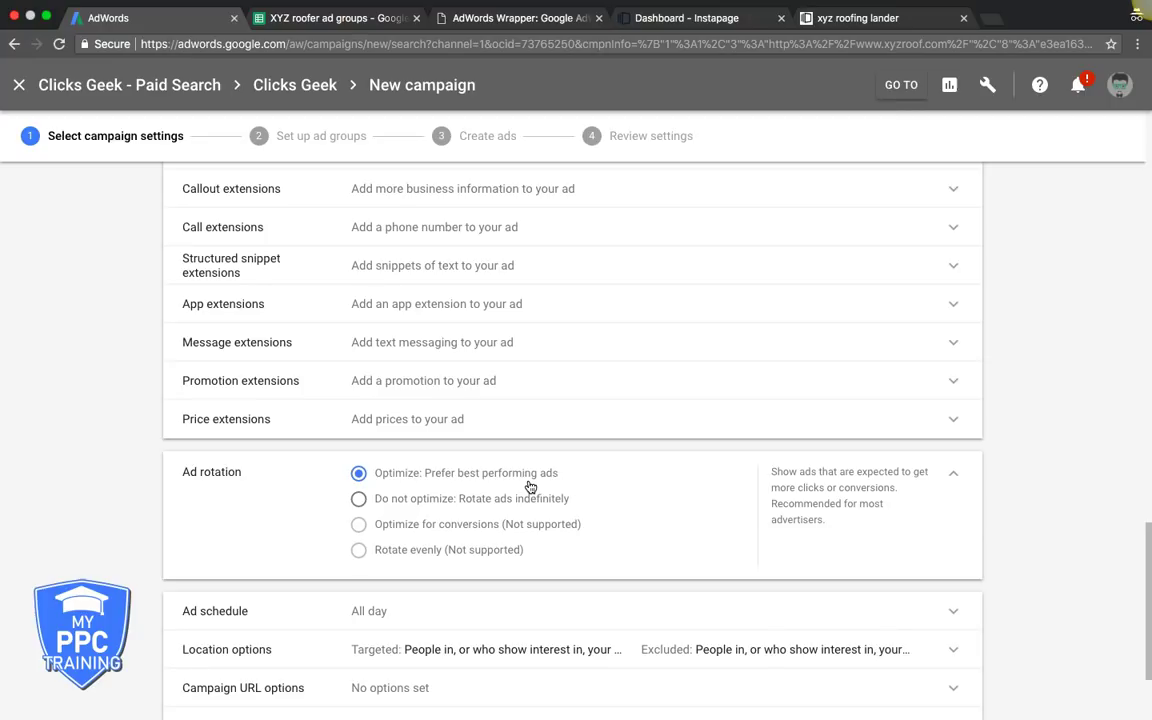
{"action": "scroll", "coordinate": [90, 501], "scroll_direction": "down", "scroll_amount": 3}
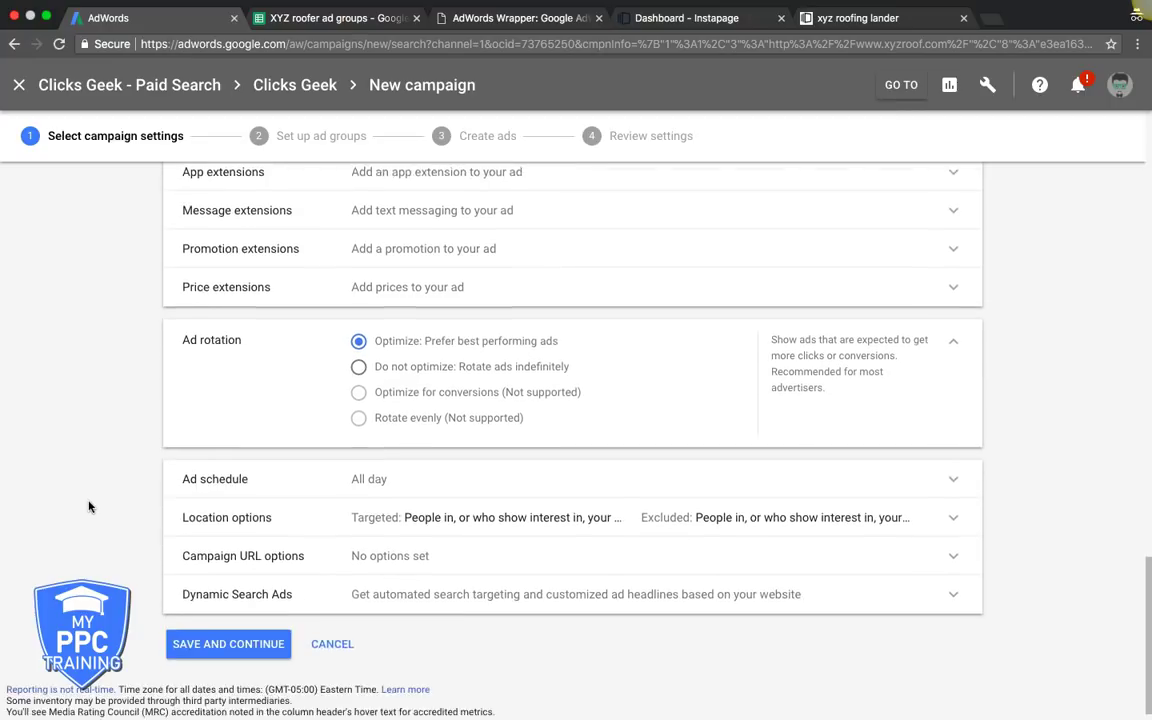
Set the ad schedule to Mondays - Fridays with a start time of 07:00
{"action": "left_click", "coordinate": [372, 469]}
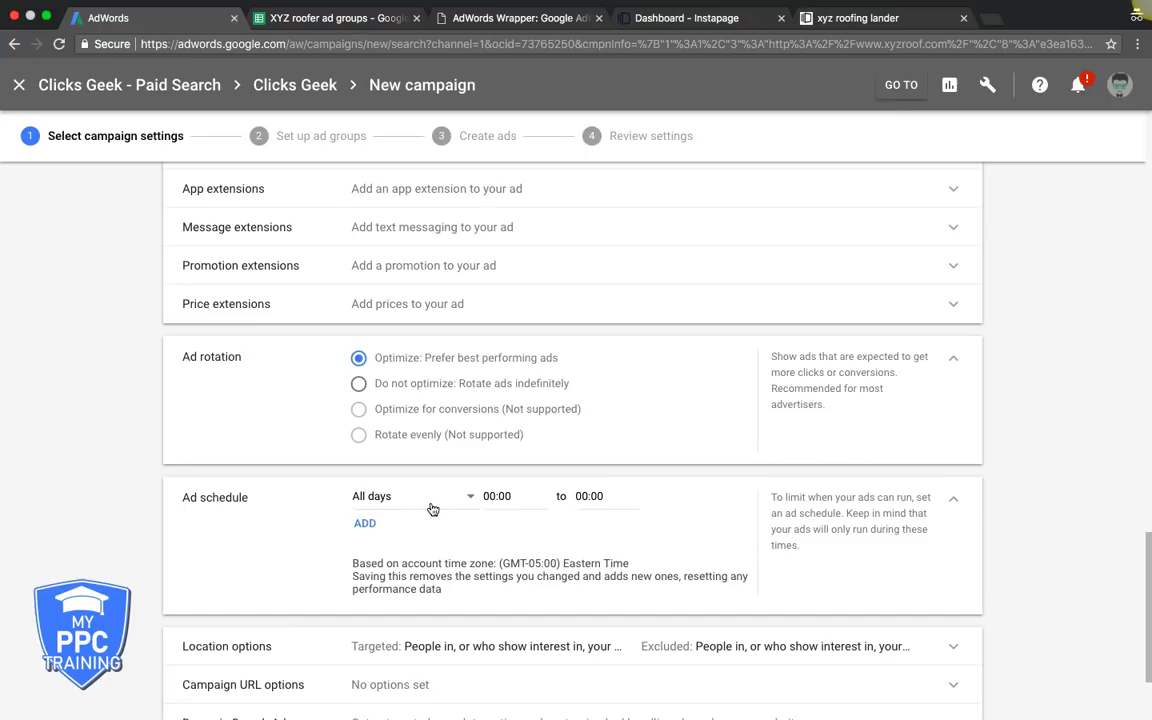
{"action": "left_click", "coordinate": [376, 498]}
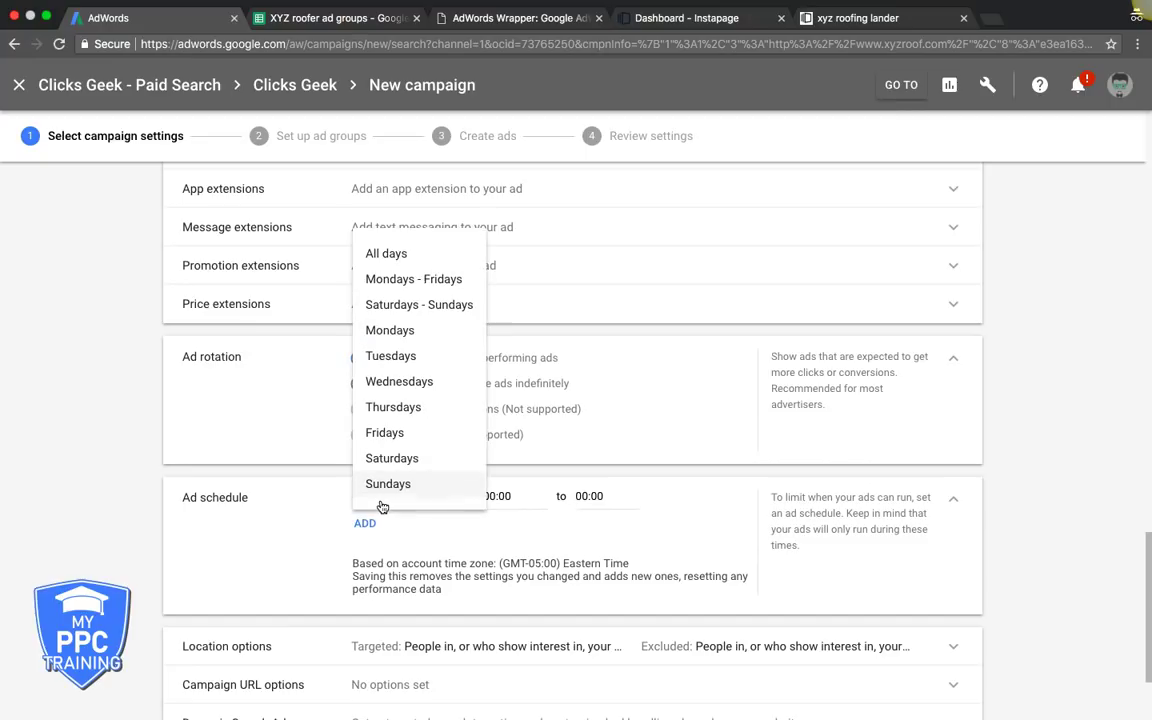
{"action": "left_click", "coordinate": [415, 280]}
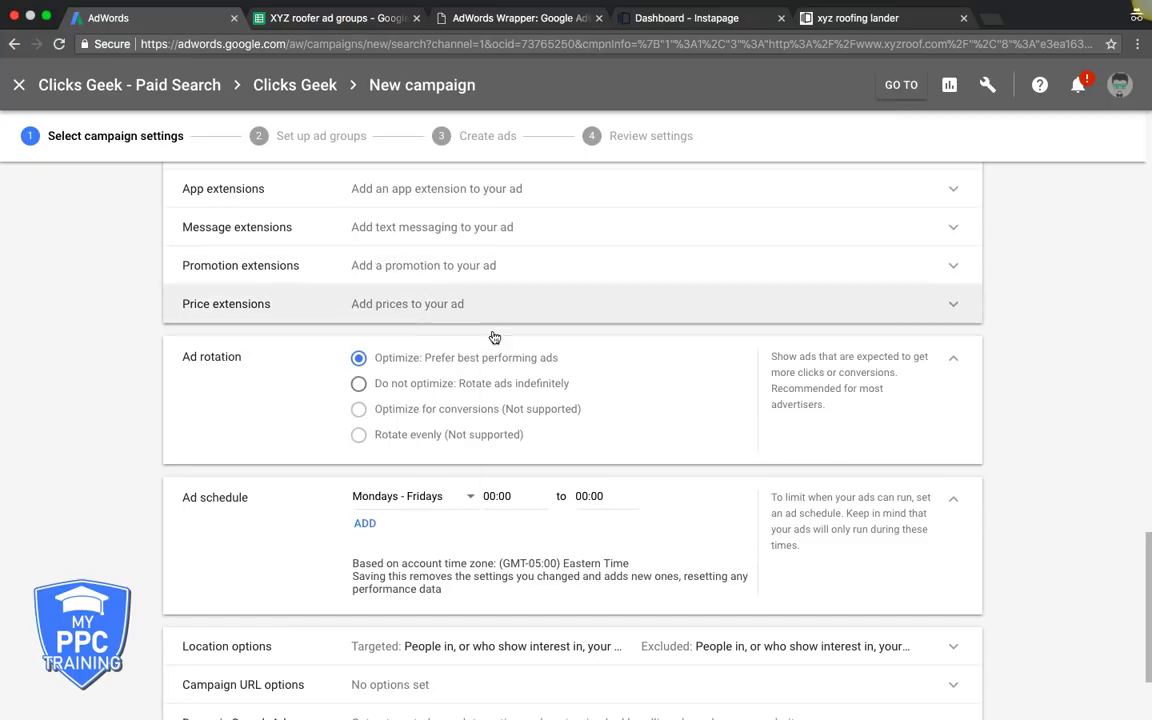
{"action": "left_click", "coordinate": [520, 497]}
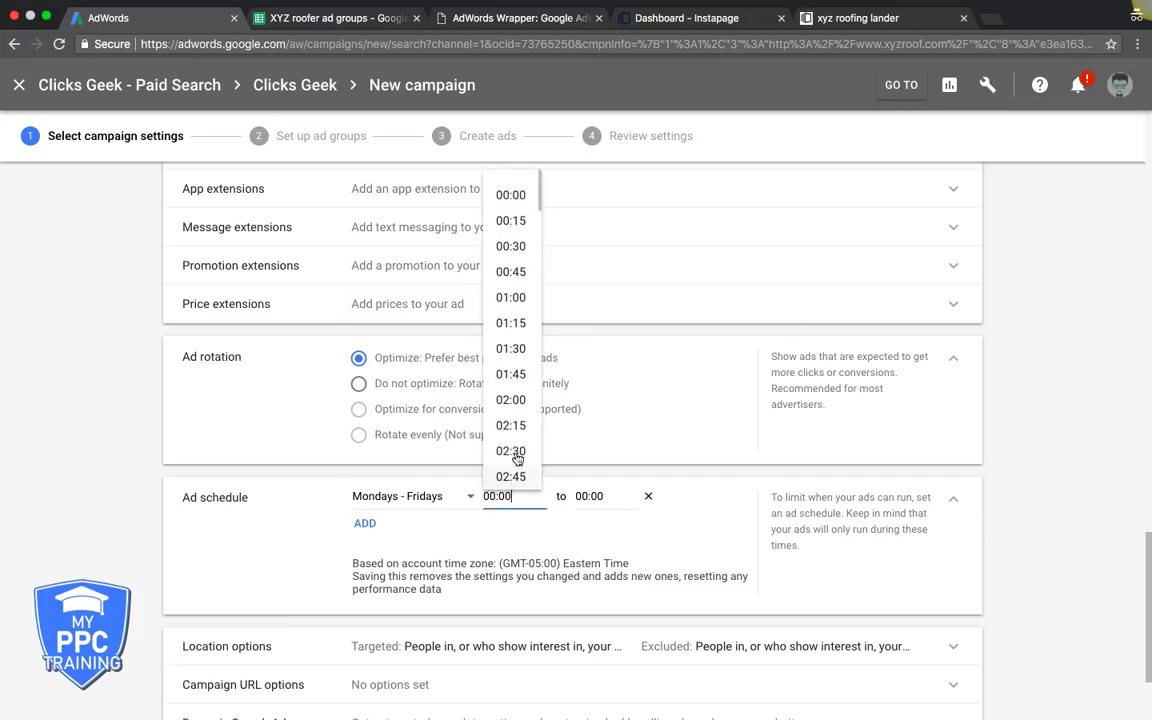
{"action": "scroll", "coordinate": [510, 402], "scroll_direction": "down", "scroll_amount": 2}
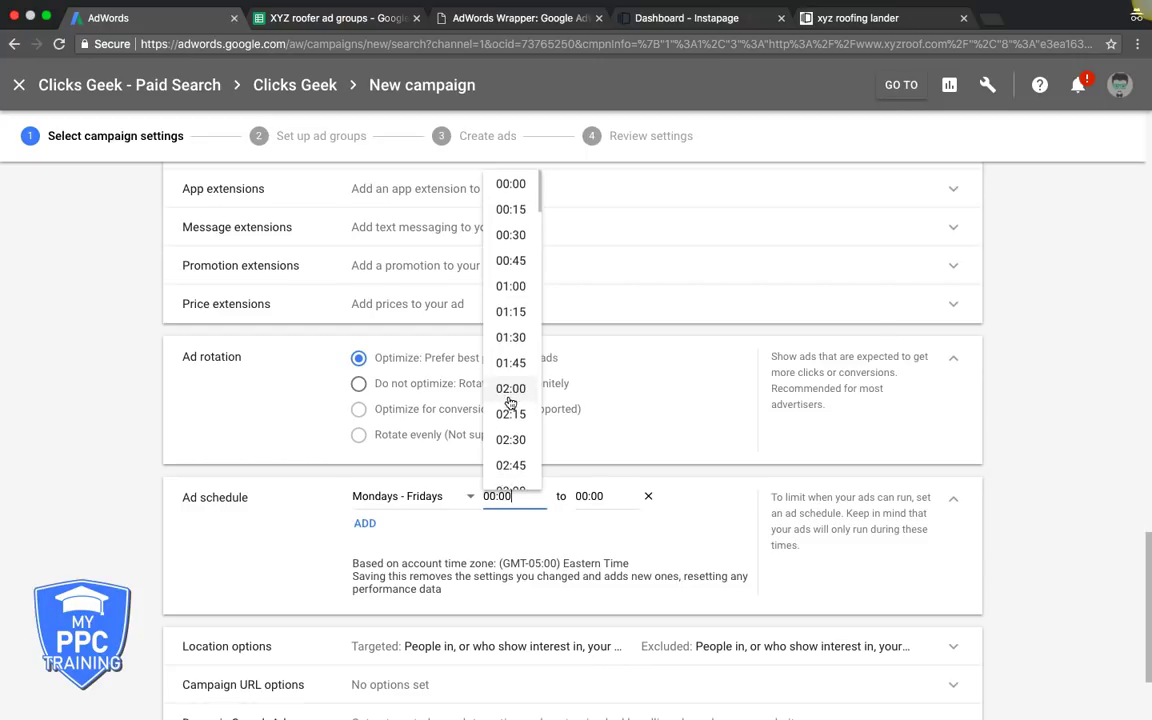
{"action": "scroll", "coordinate": [510, 402], "scroll_direction": "down", "scroll_amount": 2}
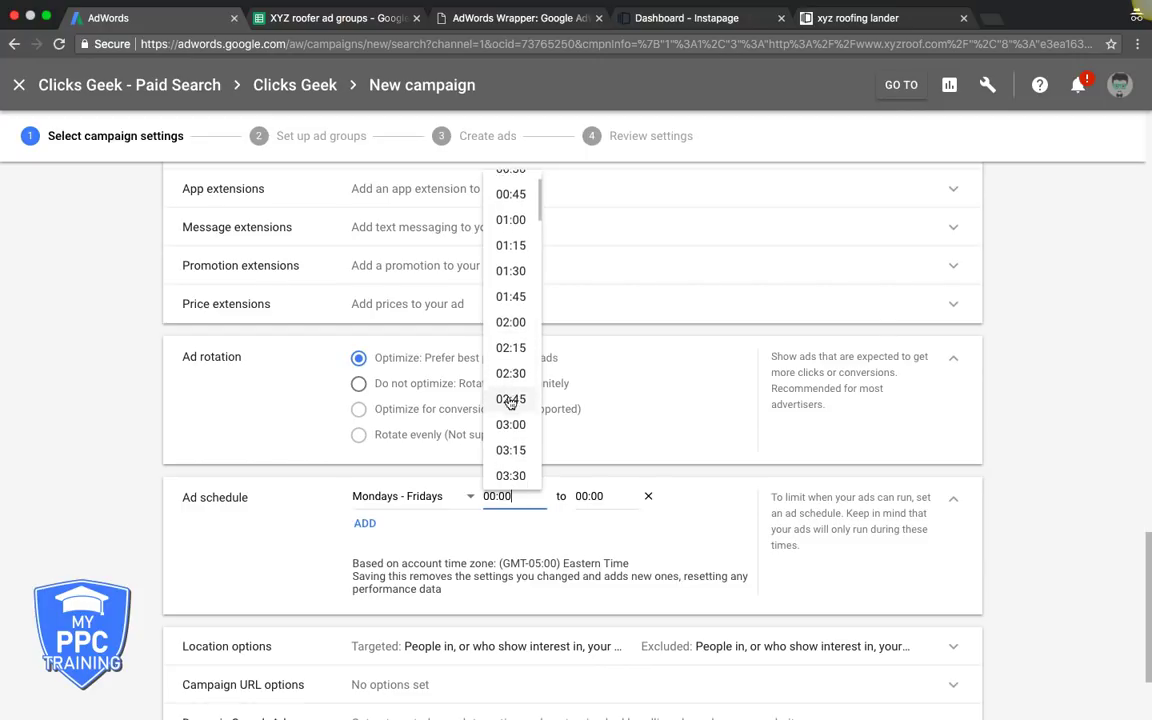
{"action": "scroll", "coordinate": [510, 402], "scroll_direction": "down", "scroll_amount": 3}
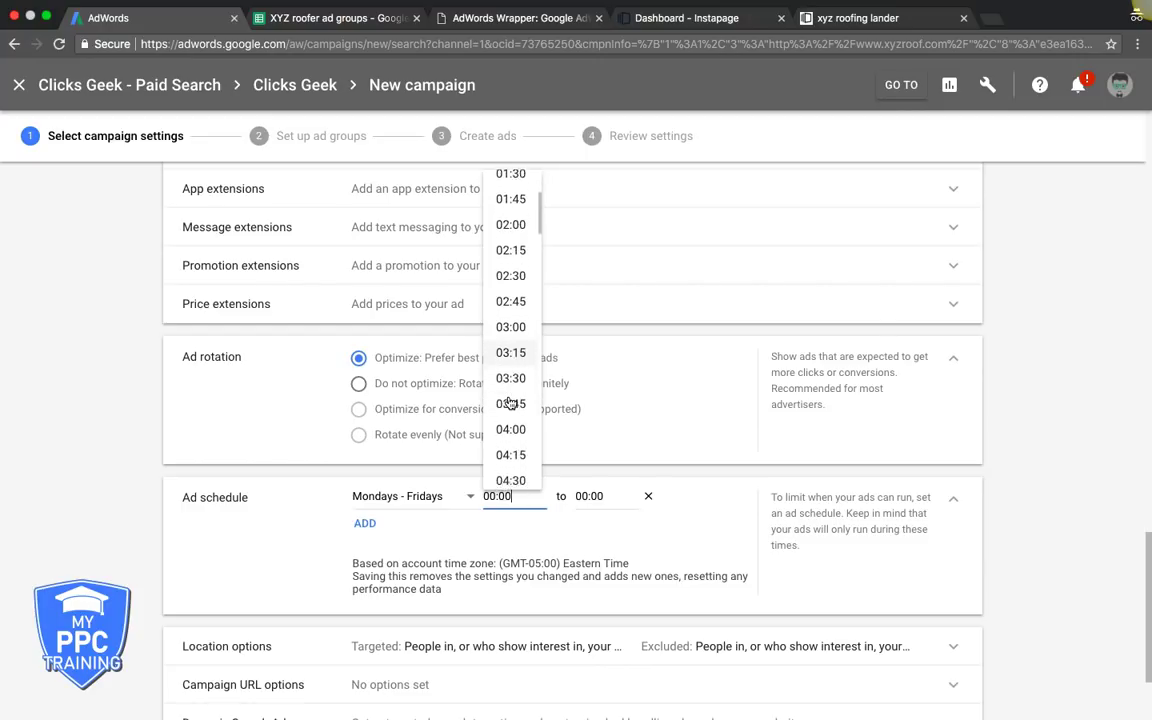
{"action": "scroll", "coordinate": [510, 402], "scroll_direction": "down", "scroll_amount": 3}
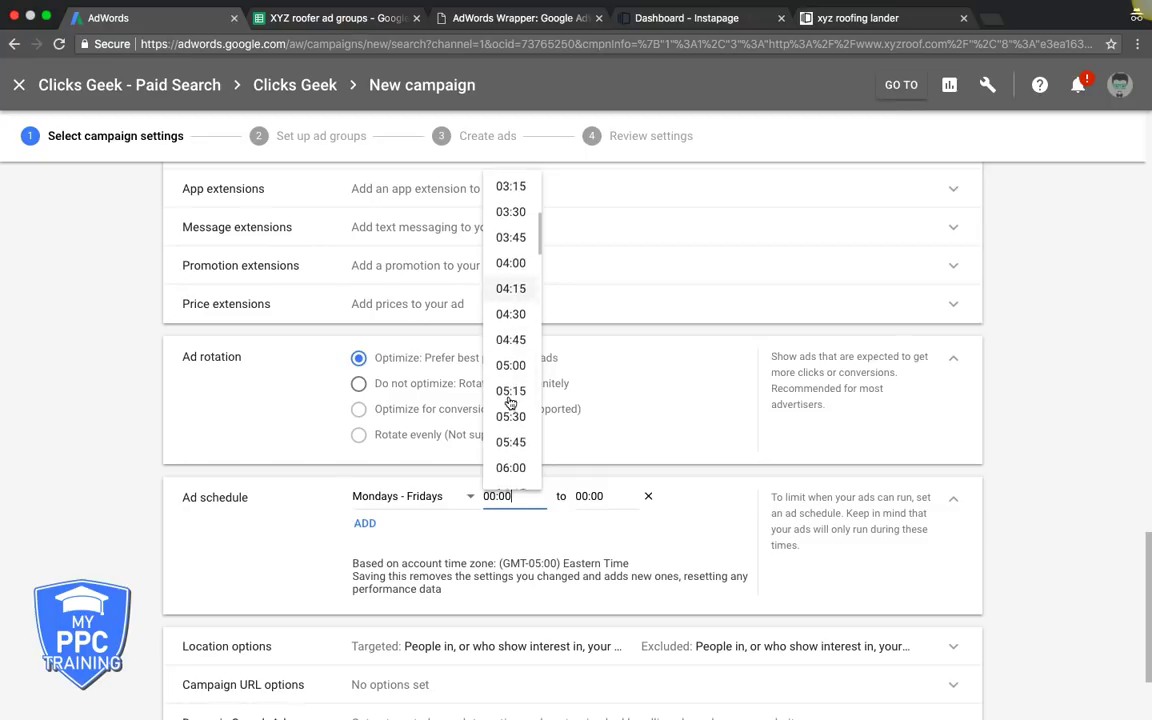
{"action": "scroll", "coordinate": [510, 402], "scroll_direction": "down", "scroll_amount": 3}
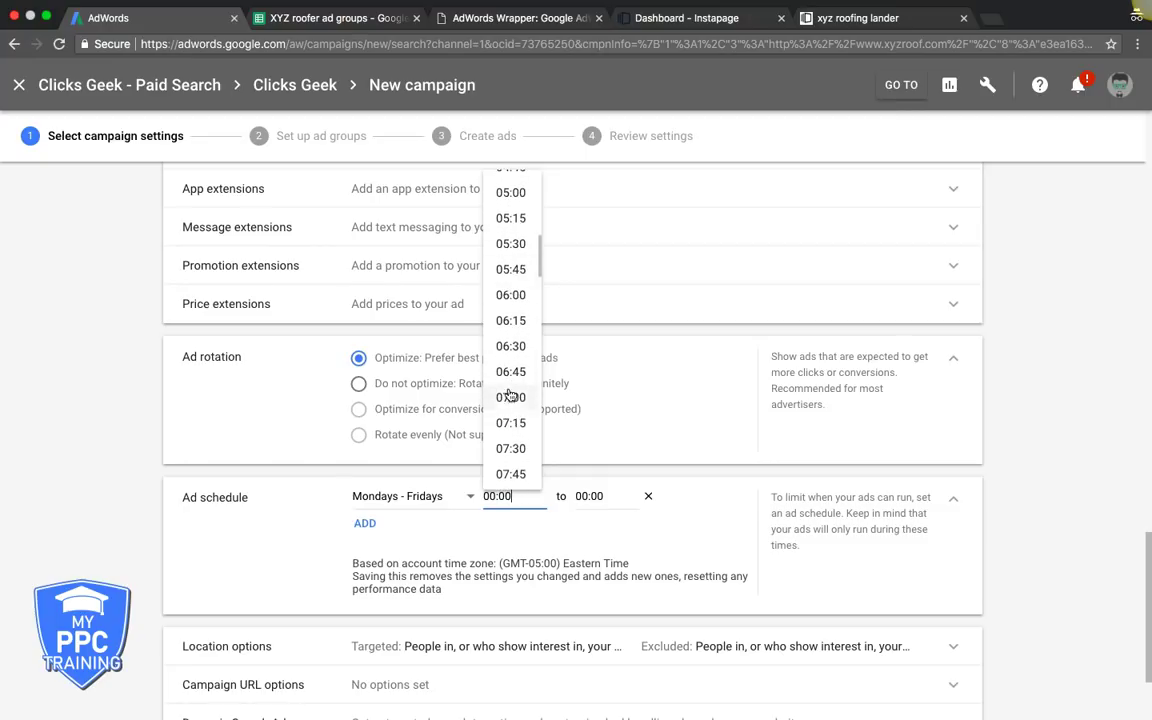
{"action": "left_click", "coordinate": [510, 408]}
Set the end time of the Mondays - Fridays ad schedule to 18:00
{"action": "left_click", "coordinate": [590, 497]}
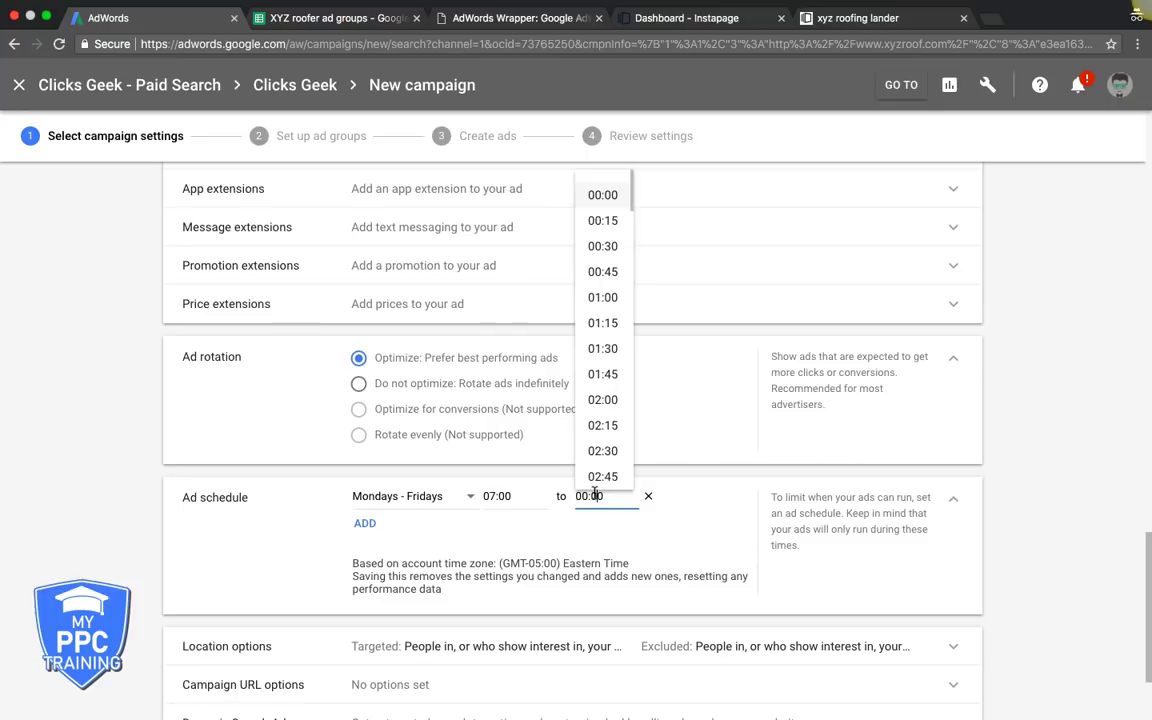
{"action": "scroll", "coordinate": [603, 390], "scroll_direction": "down", "scroll_amount": 15}
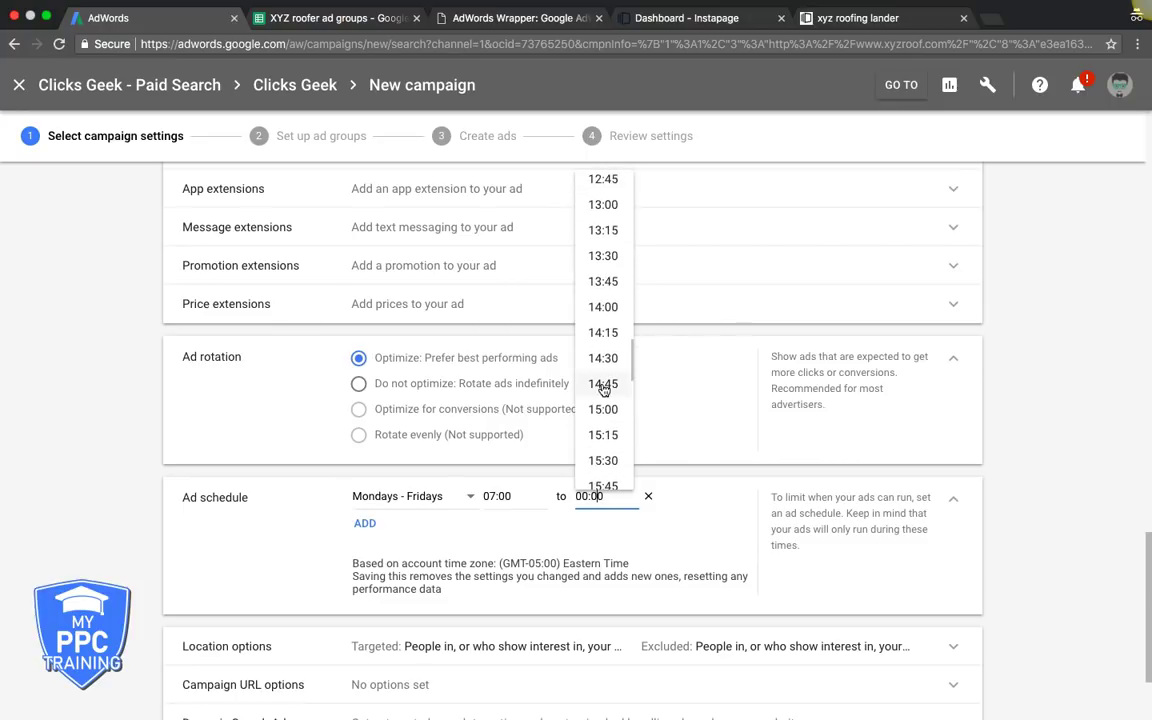
{"action": "scroll", "coordinate": [603, 390], "scroll_direction": "down", "scroll_amount": 2}
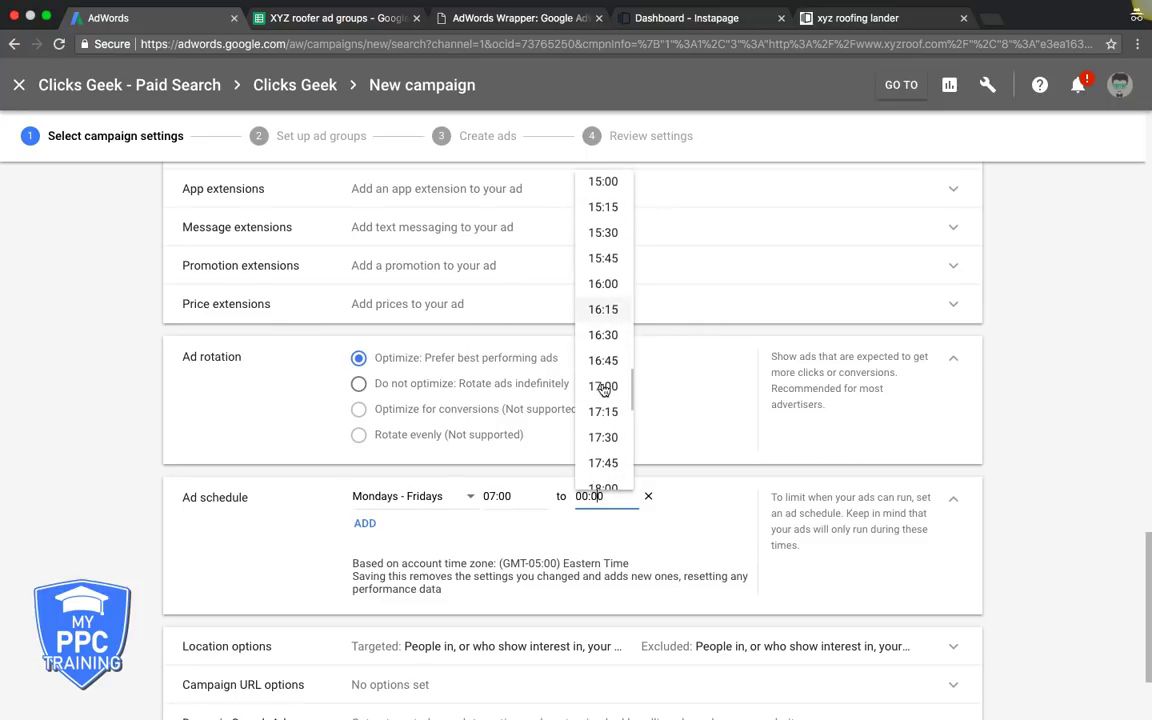
{"action": "scroll", "coordinate": [603, 390], "scroll_direction": "down", "scroll_amount": 1}
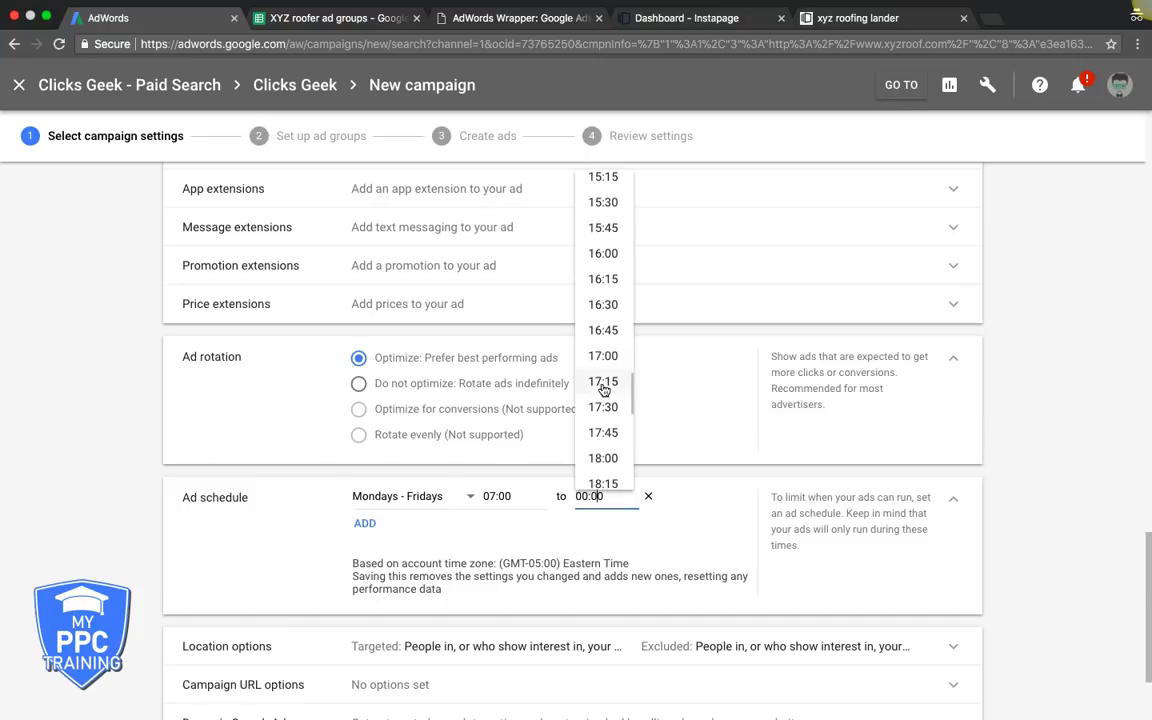
{"action": "left_click", "coordinate": [603, 459]}
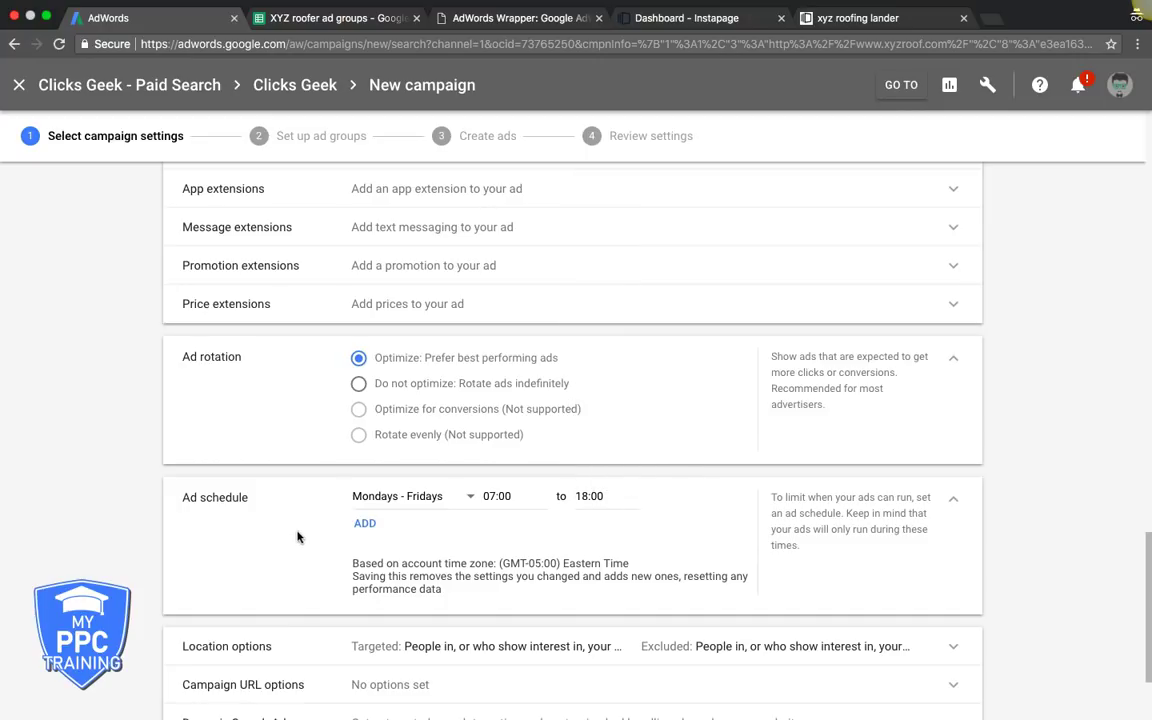
Set the location targeting to People in your targeted locations and save the campaign settings to continue to the ad groups
{"action": "scroll", "coordinate": [352, 544], "scroll_direction": "down", "scroll_amount": 2}
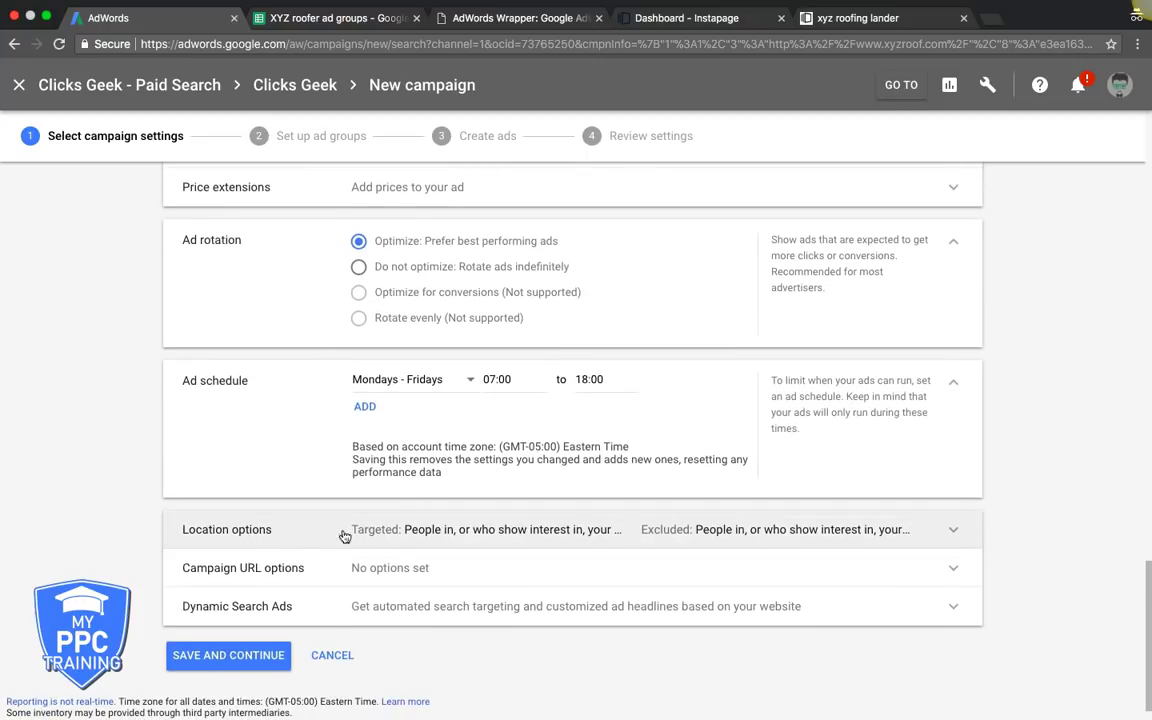
{"action": "scroll", "coordinate": [105, 437], "scroll_direction": "down", "scroll_amount": 1}
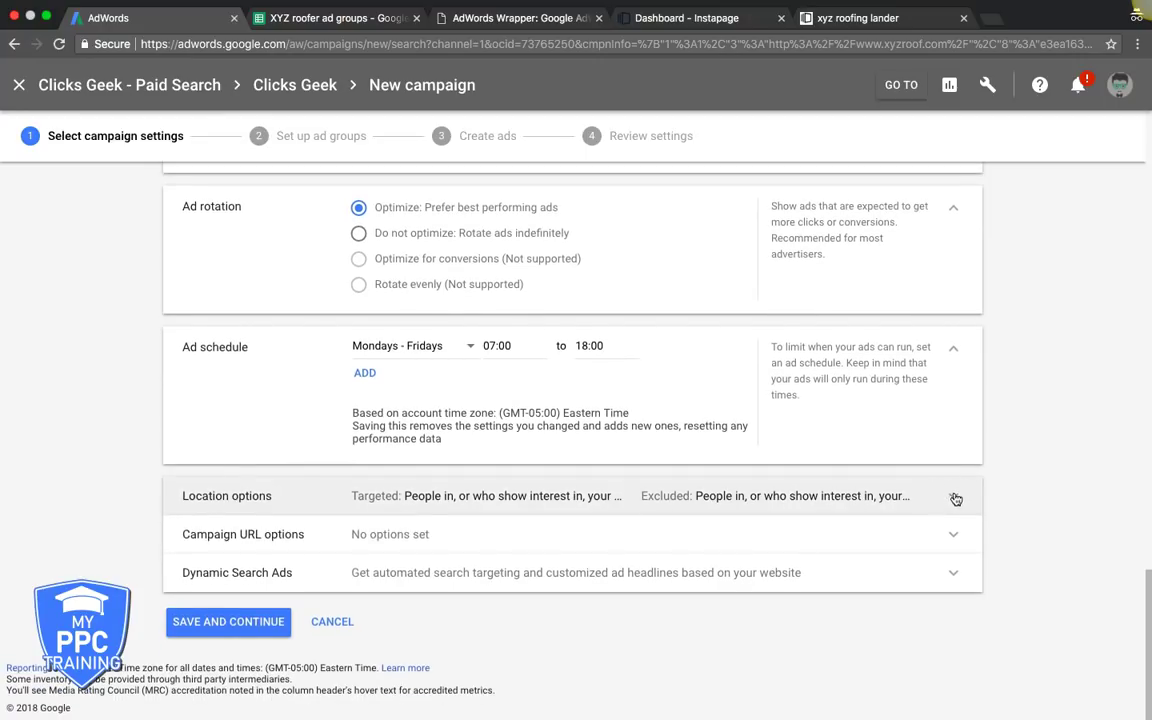
{"action": "left_click", "coordinate": [954, 497]}
{"action": "scroll", "coordinate": [105, 437], "scroll_direction": "down", "scroll_amount": 3}
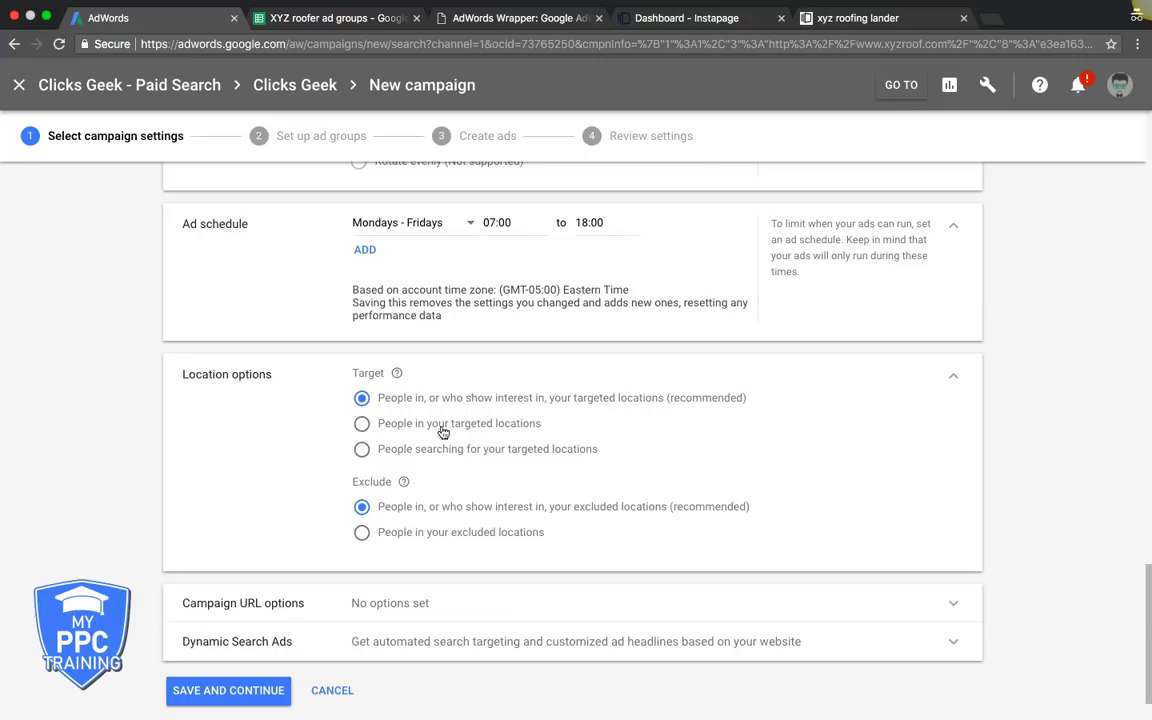
{"action": "left_click", "coordinate": [362, 425]}
{"action": "scroll", "coordinate": [70, 466], "scroll_direction": "down", "scroll_amount": 2}
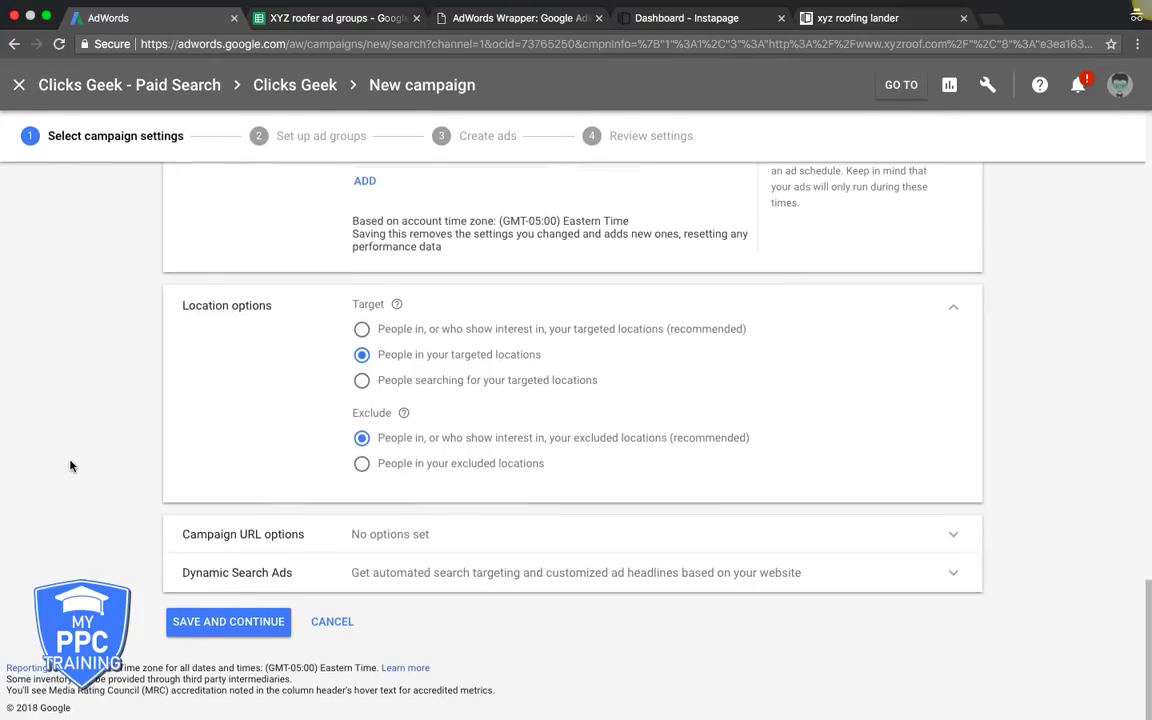
{"action": "left_click", "coordinate": [212, 624]}
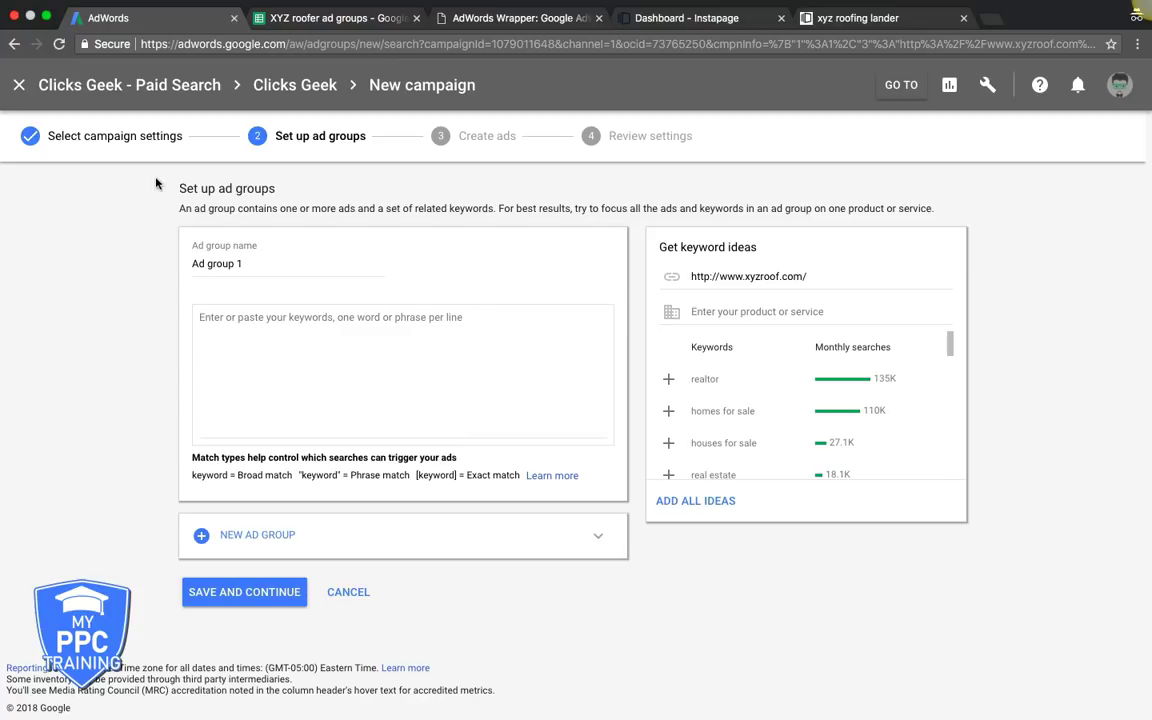
Name the first ad group "philadelphia roofers" by copying that keyword from the XYZ roofer ad groups spreadsheet
{"action": "left_click", "coordinate": [234, 263]}
{"action": "left_click", "coordinate": [318, 24]}
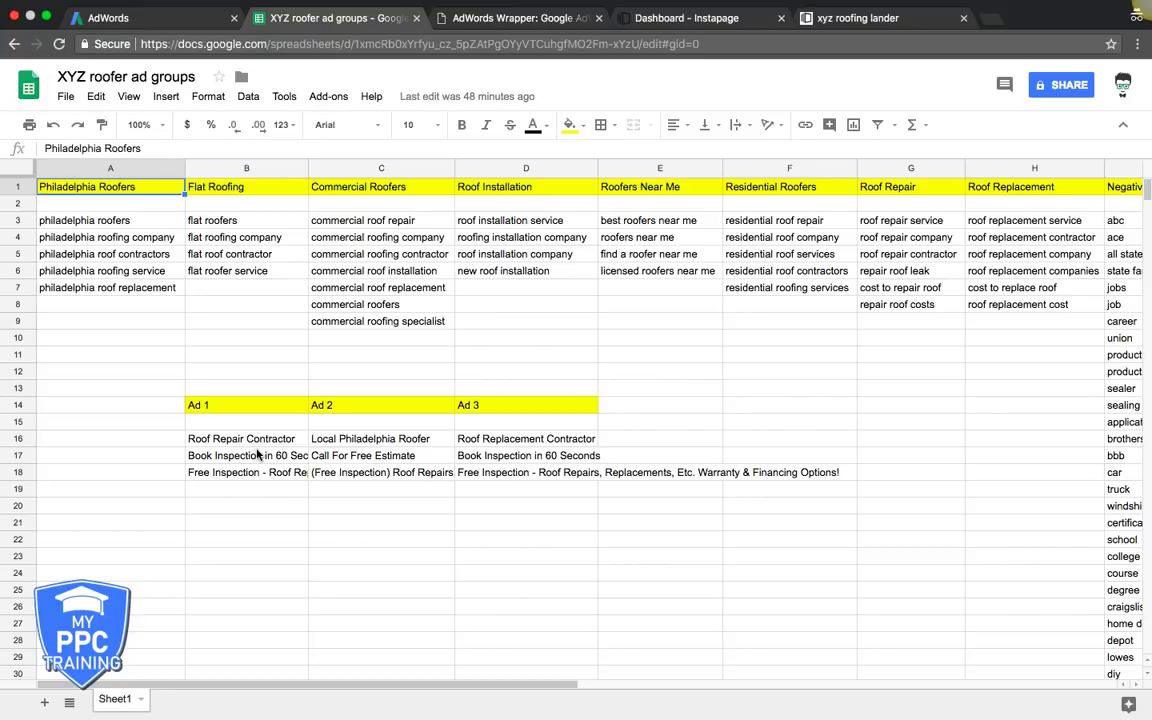
{"action": "left_click", "coordinate": [90, 221]}
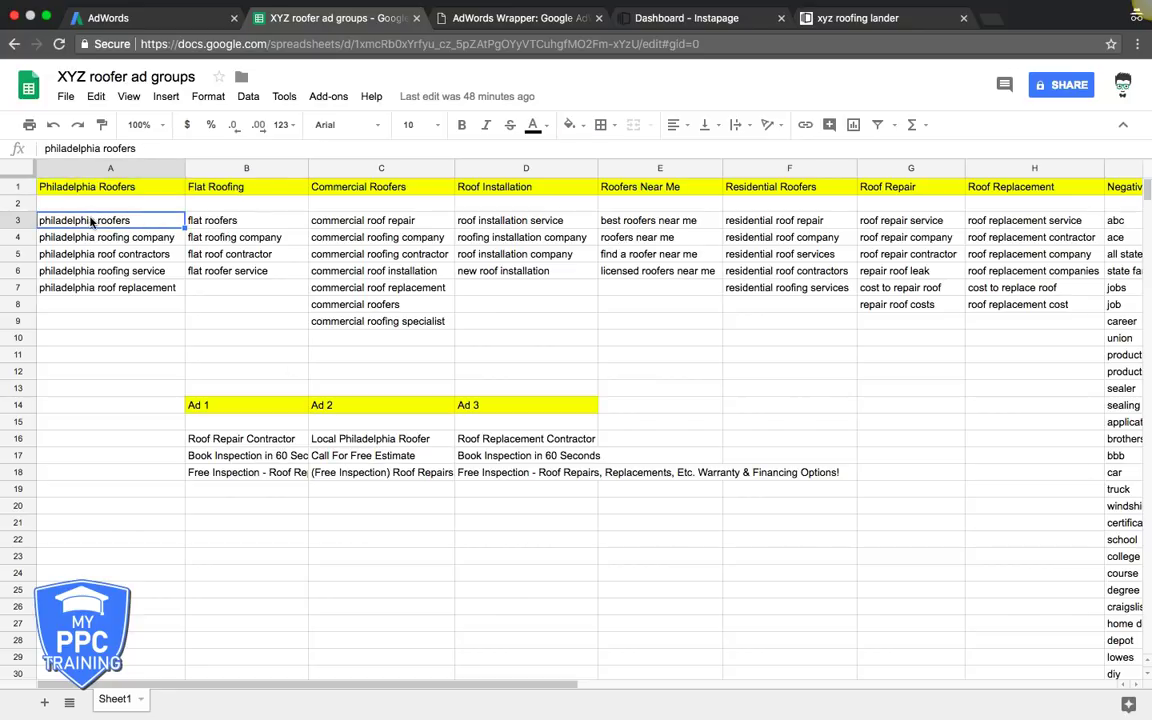
{"action": "key", "text": "super+c"}
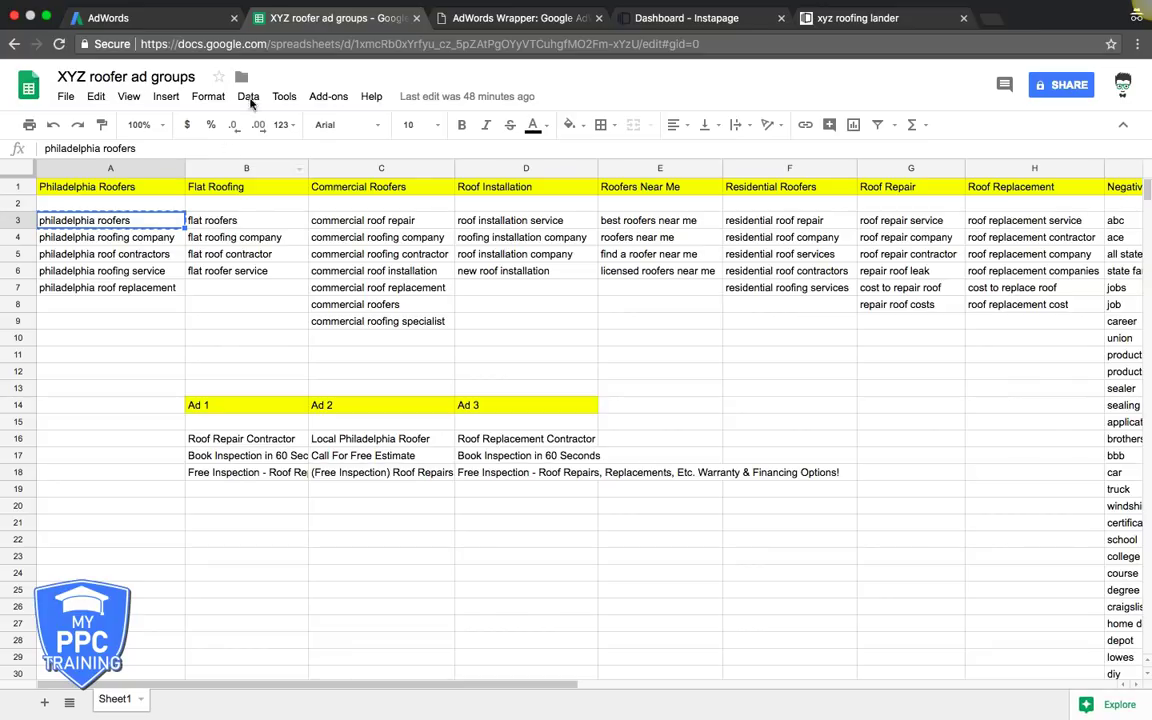
{"action": "left_click", "coordinate": [167, 20]}
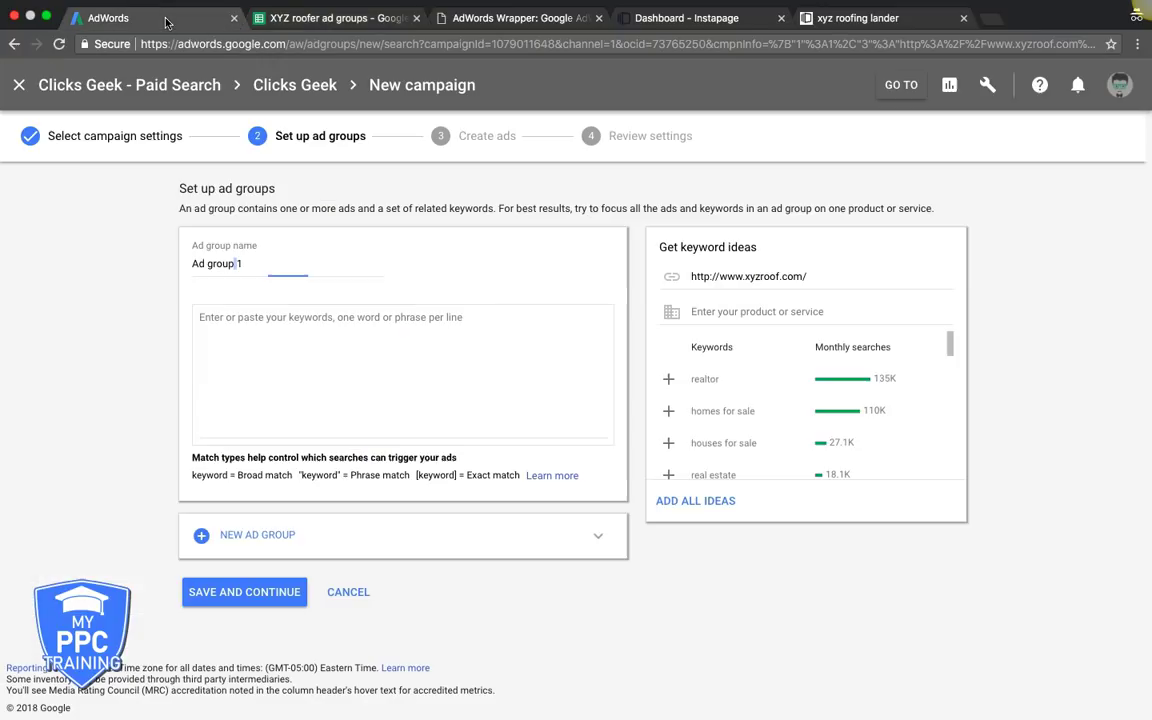
{"action": "triple_click", "coordinate": [234, 262]}
{"action": "key", "text": "super+v"}
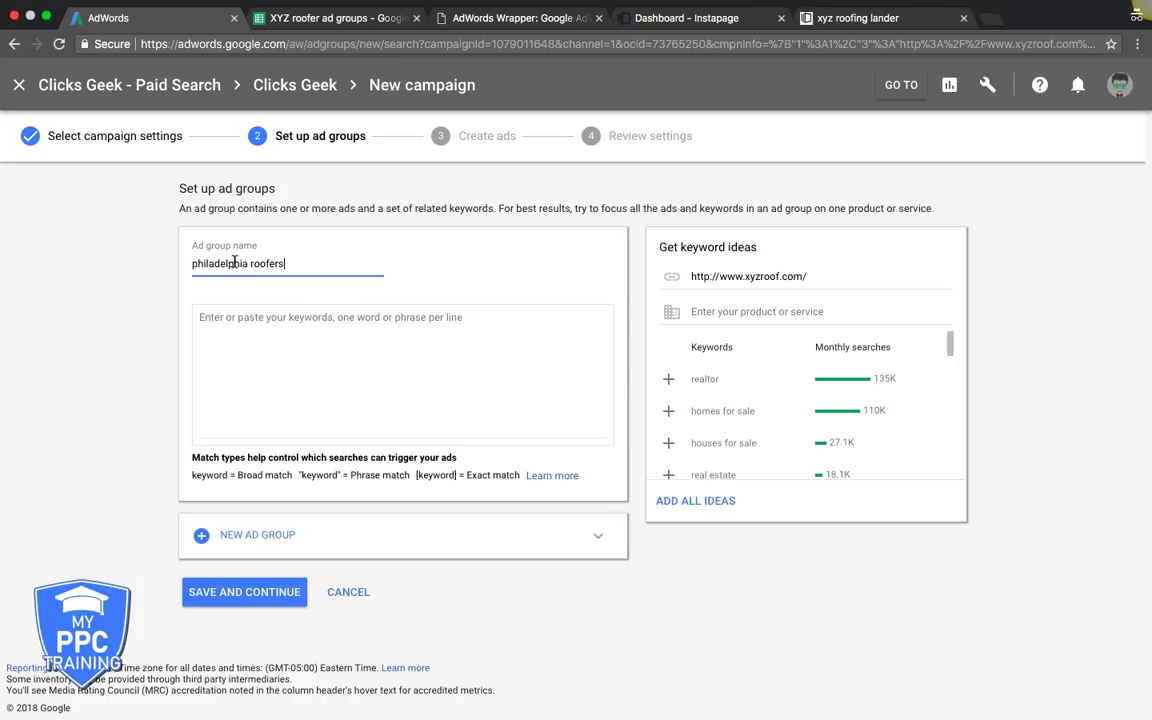
{"action": "key", "text": "Tab"}
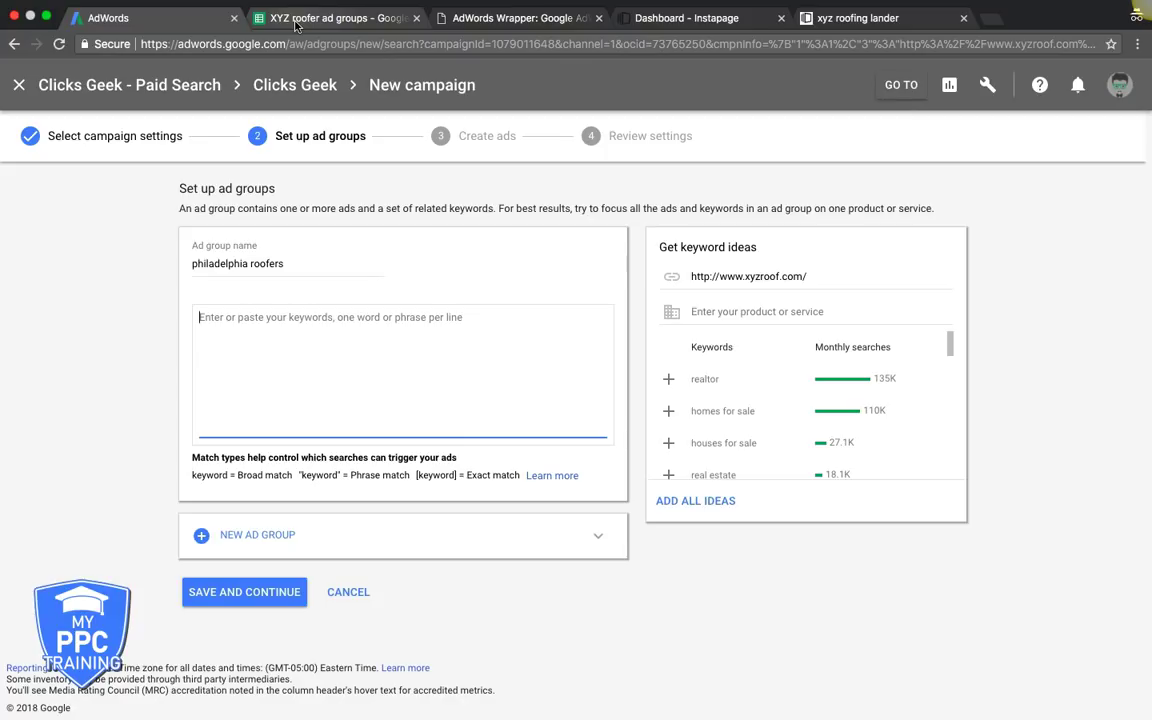
Switch to the XYZ roofer ad groups spreadsheet and copy the five Philadelphia Roofers keywords in A3:A7
{"action": "left_click", "coordinate": [296, 22]}
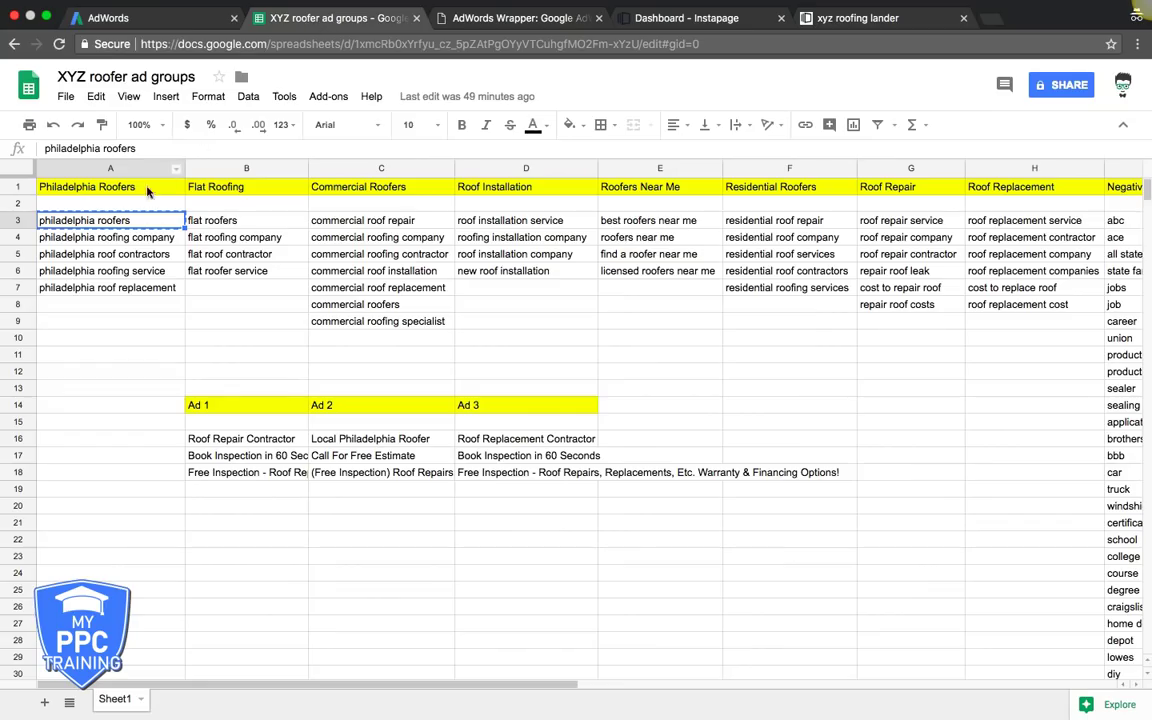
{"action": "left_click", "coordinate": [95, 343]}
{"action": "left_click_drag", "start_coordinate": [80, 222], "coordinate": [90, 291]}
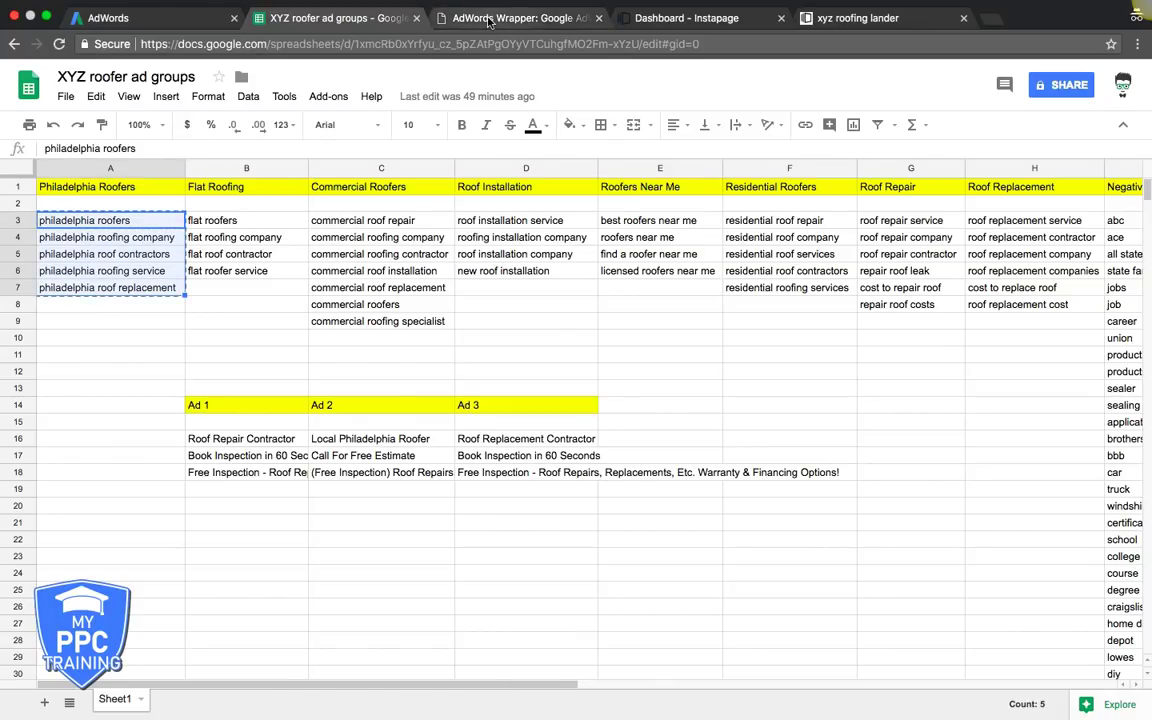
Switch to the AdWords Wrapper site, wrap the copied Philadelphia keywords and look through the generated match-type lists
{"action": "left_click", "coordinate": [490, 20]}
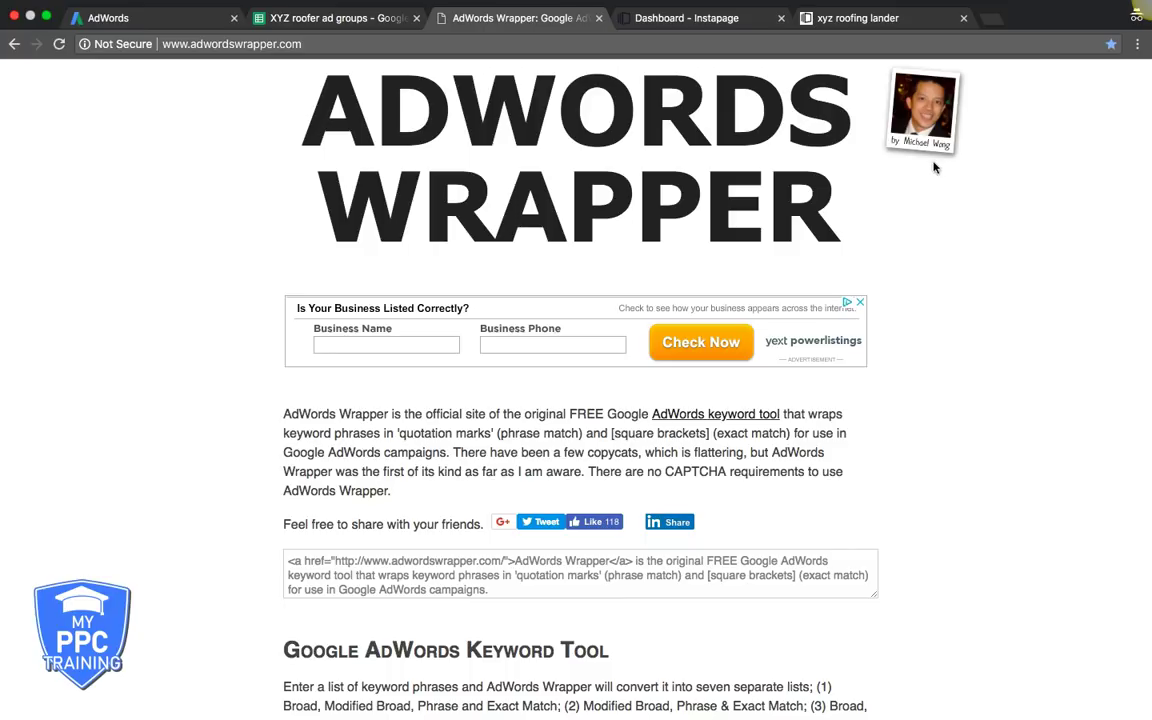
{"action": "scroll", "coordinate": [963, 280], "scroll_direction": "down", "scroll_amount": 5}
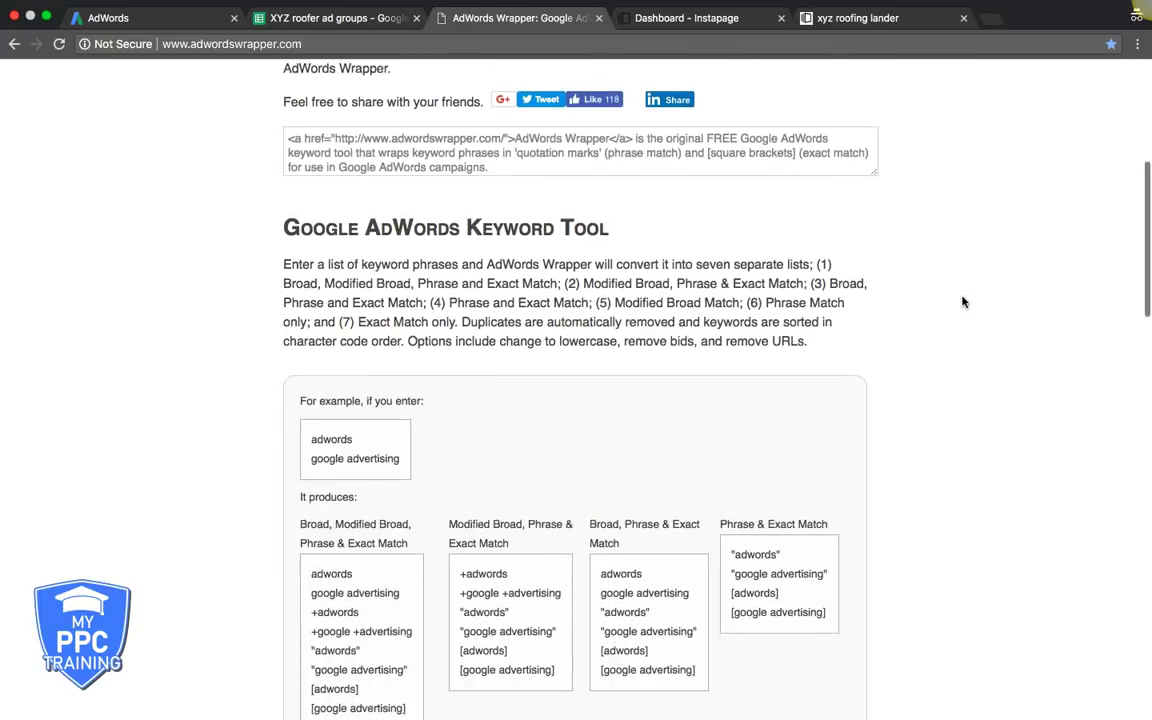
{"action": "scroll", "coordinate": [916, 426], "scroll_direction": "down", "scroll_amount": 7}
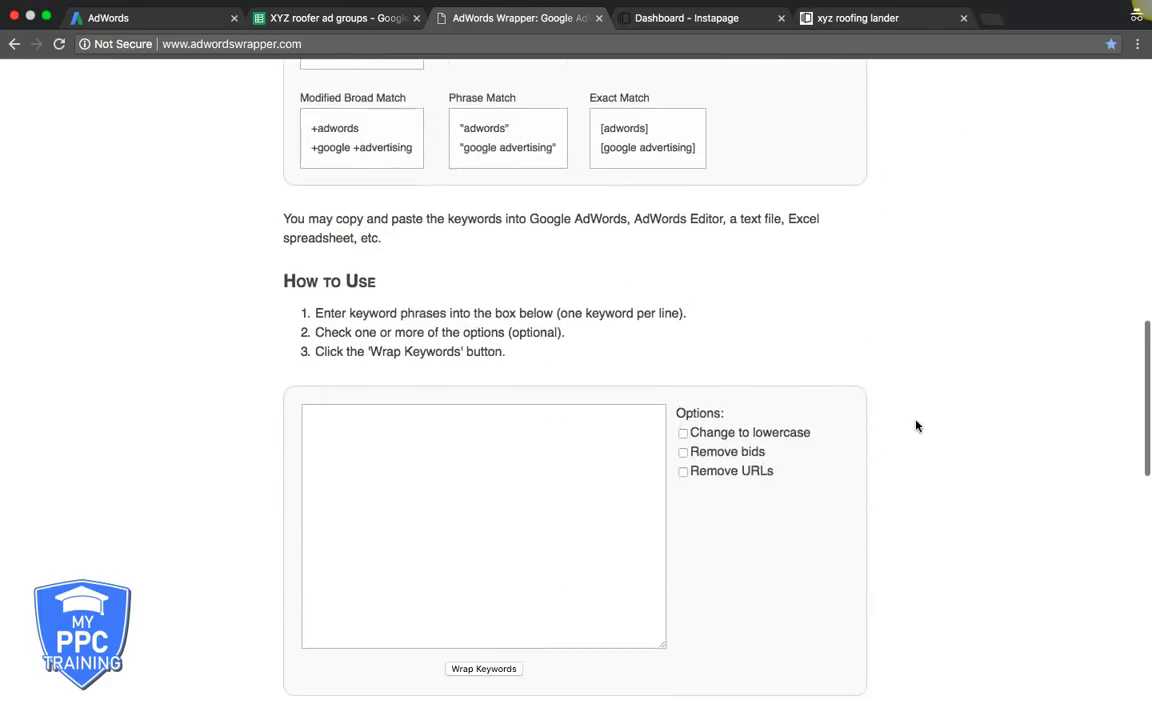
{"action": "left_click", "coordinate": [502, 296]}
{"action": "key", "text": "ctrl+v"}
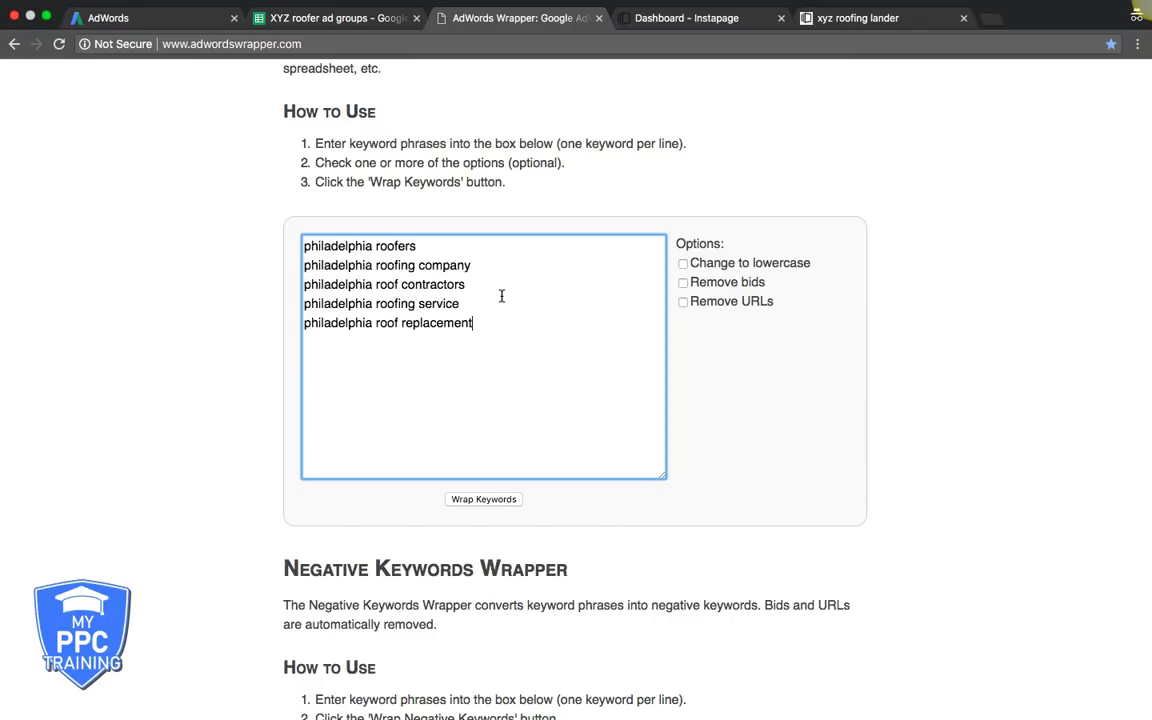
{"action": "left_click", "coordinate": [483, 499]}
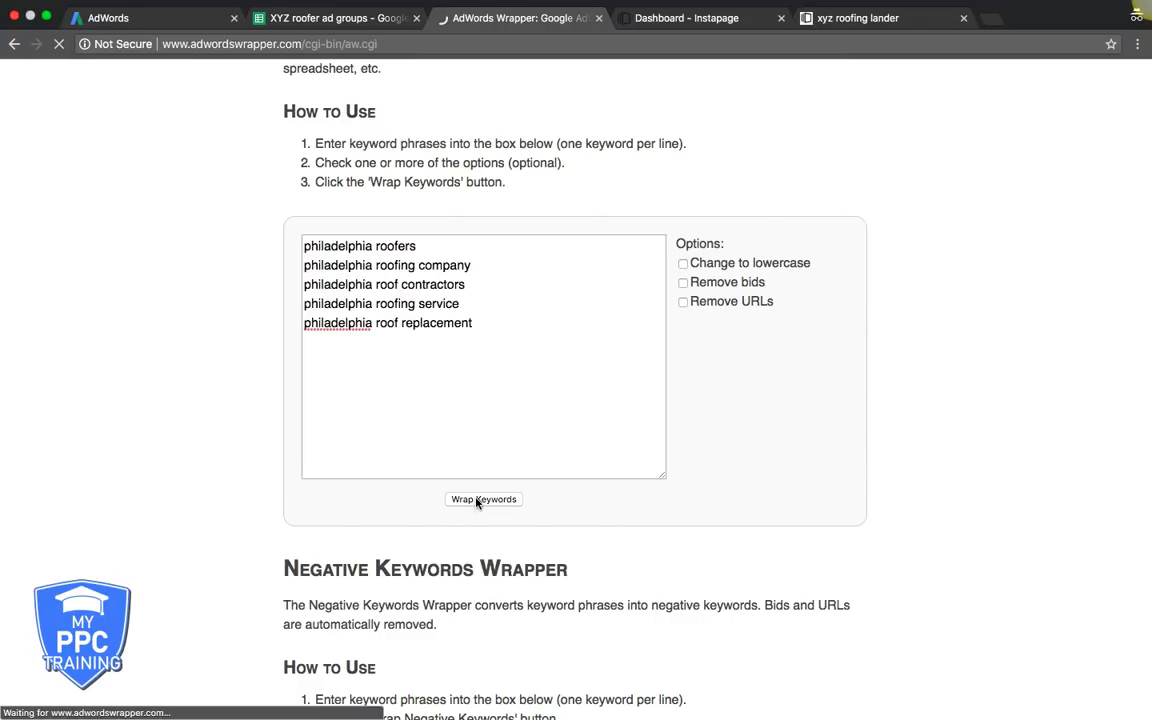
{"action": "scroll", "coordinate": [985, 421], "scroll_direction": "down", "scroll_amount": 5}
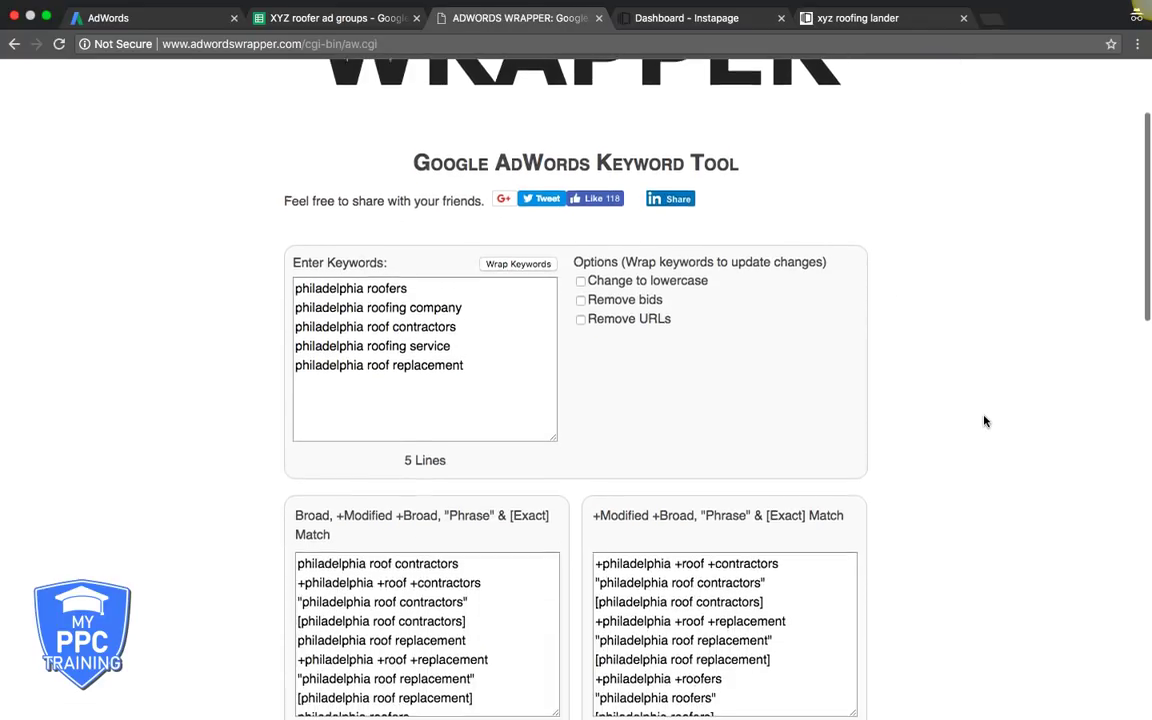
{"action": "scroll", "coordinate": [985, 421], "scroll_direction": "down", "scroll_amount": 1}
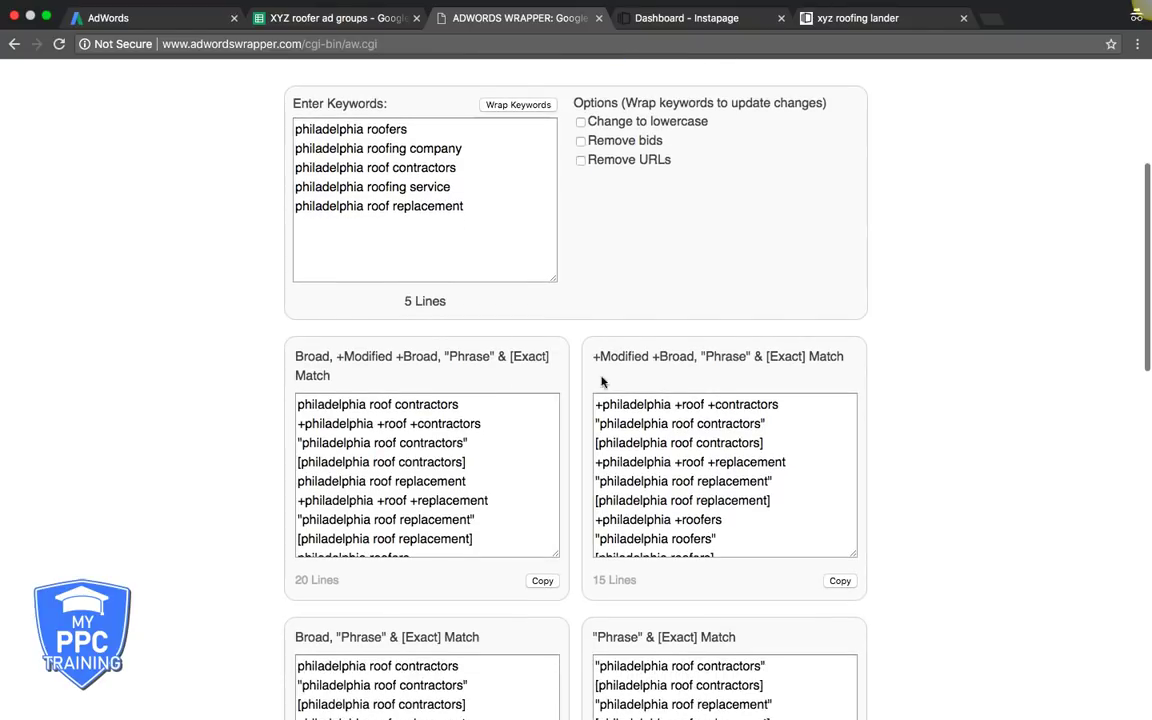
{"action": "scroll", "coordinate": [949, 380], "scroll_direction": "down", "scroll_amount": 3}
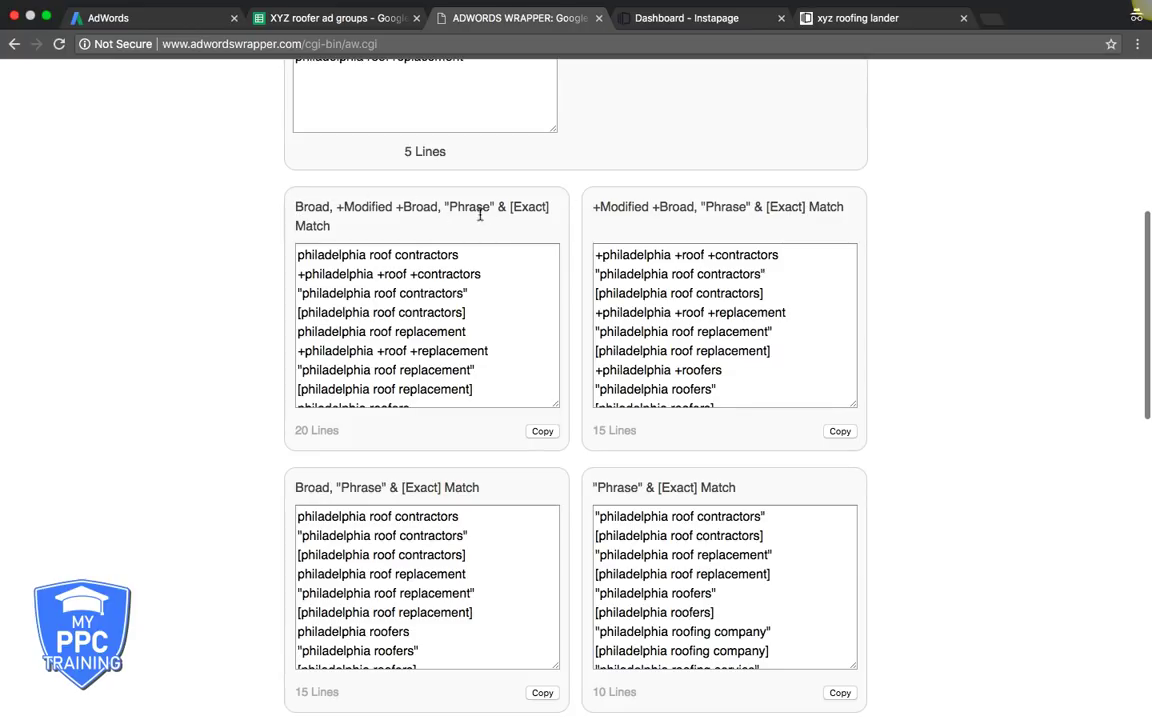
Copy the wrapped "Phrase" & [Exact] Match list and switch to AdWords to paste it as the philadelphia roofers ad group's keywords
{"action": "scroll", "coordinate": [247, 509], "scroll_direction": "down", "scroll_amount": 10}
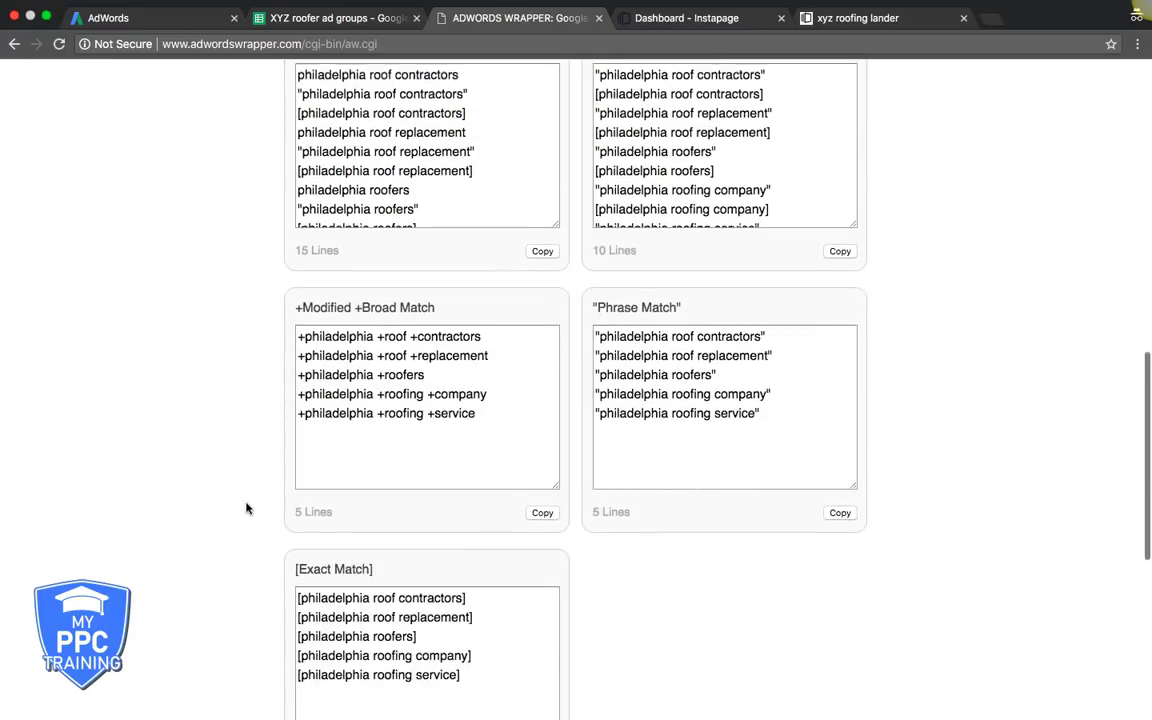
{"action": "scroll", "coordinate": [247, 509], "scroll_direction": "up", "scroll_amount": 7}
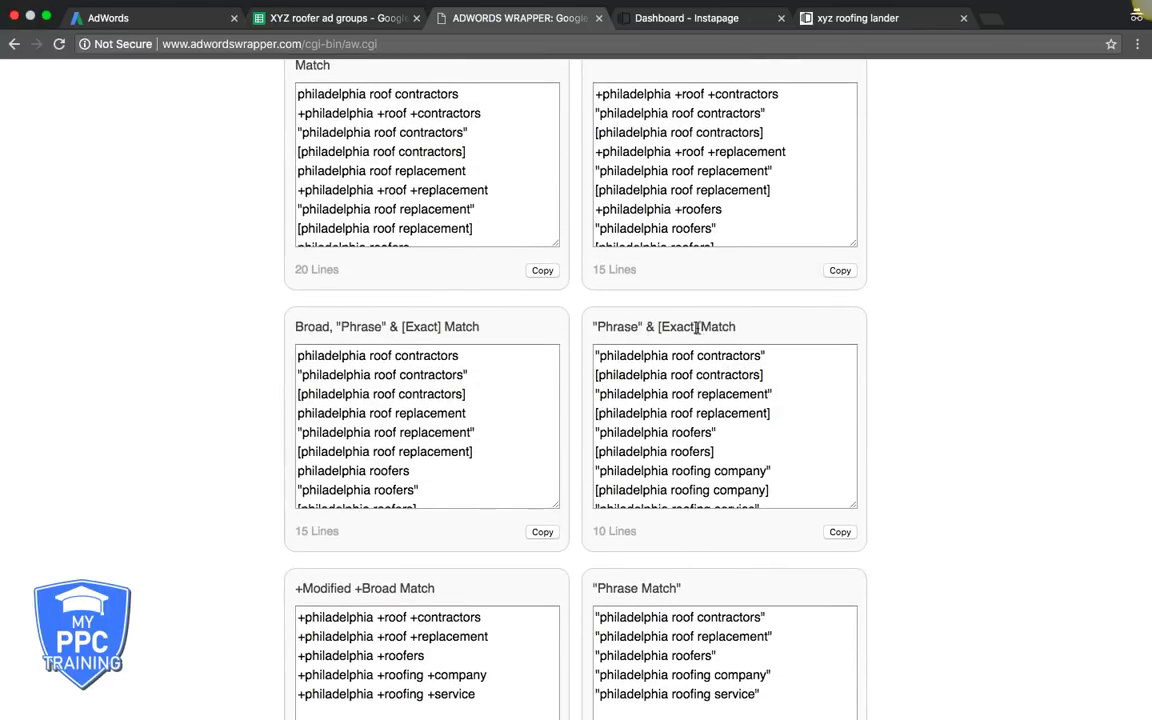
{"action": "left_click", "coordinate": [840, 532]}
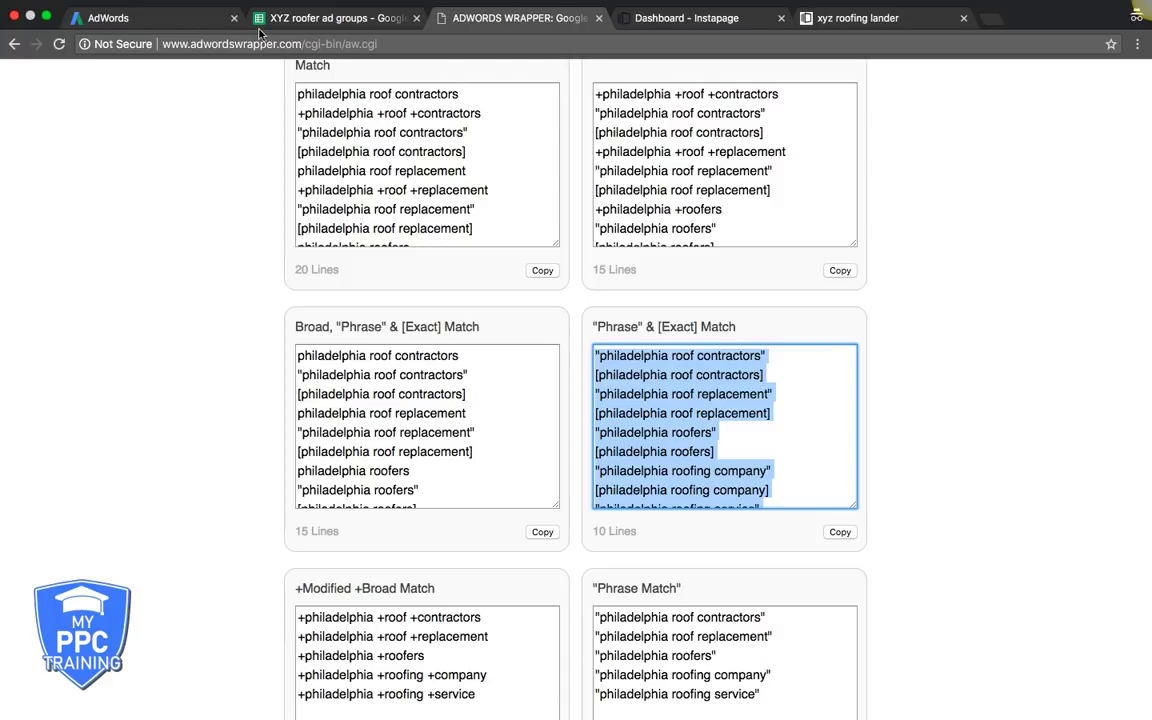
{"action": "left_click", "coordinate": [95, 18]}
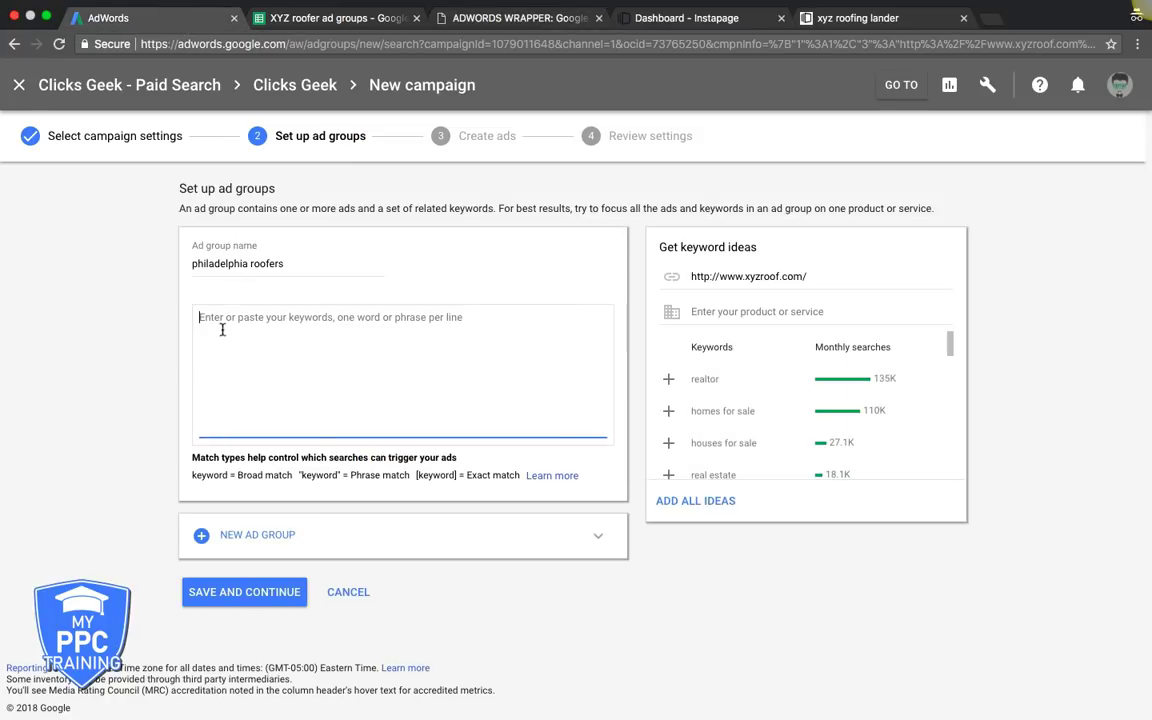
{"action": "key", "text": "super+v"}
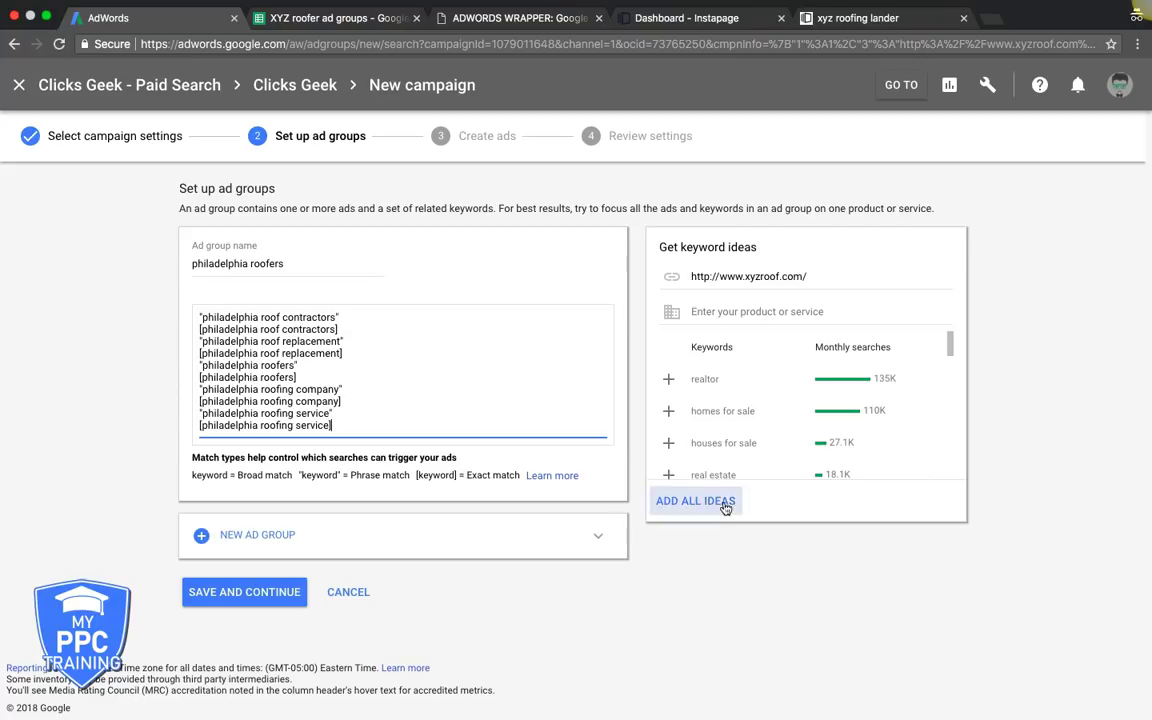
Look through the suggested keyword ideas and get ideas for the product or service "philadelphia roofers"
{"action": "scroll", "coordinate": [743, 413], "scroll_direction": "down", "scroll_amount": 3}
{"action": "scroll", "coordinate": [743, 413], "scroll_direction": "up", "scroll_amount": 2}
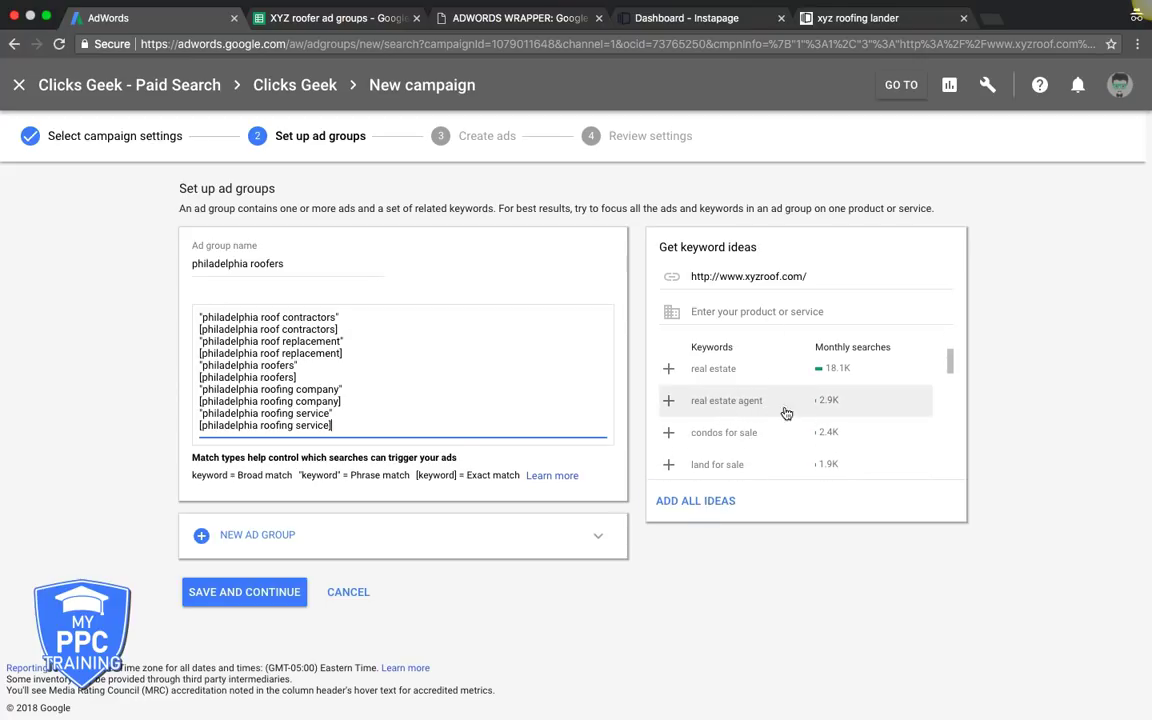
{"action": "scroll", "coordinate": [745, 412], "scroll_direction": "down", "scroll_amount": 3}
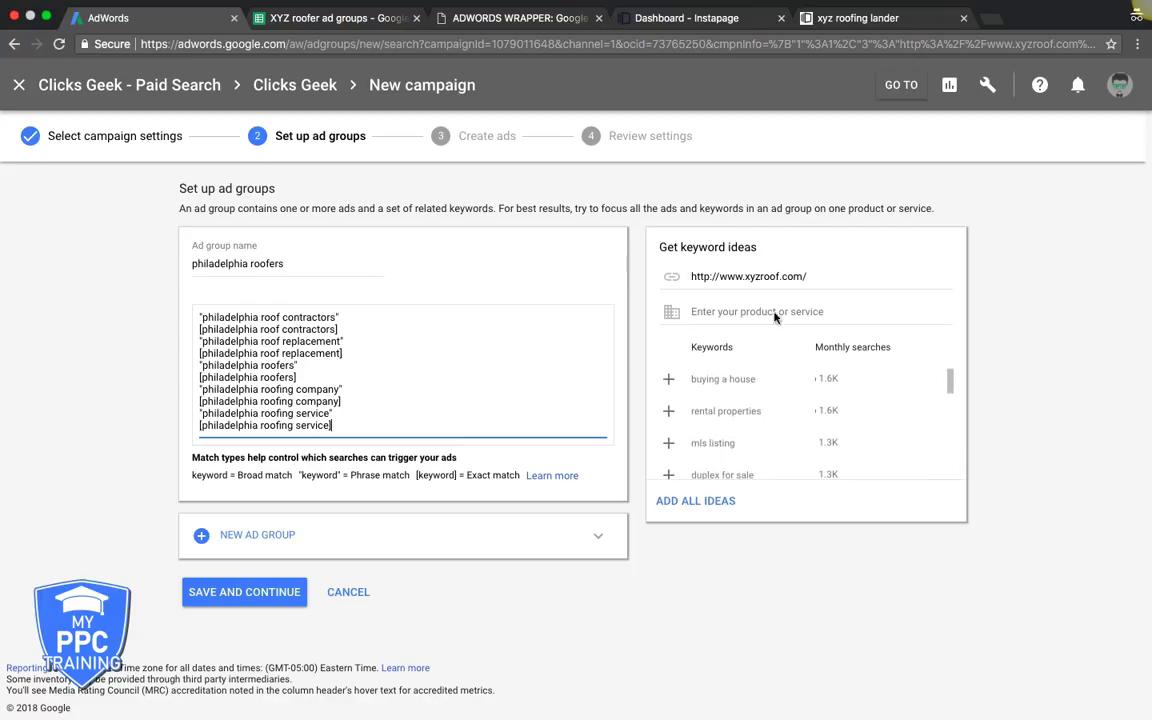
{"action": "scroll", "coordinate": [743, 451], "scroll_direction": "down", "scroll_amount": 1}
{"action": "scroll", "coordinate": [743, 451], "scroll_direction": "down", "scroll_amount": 3}
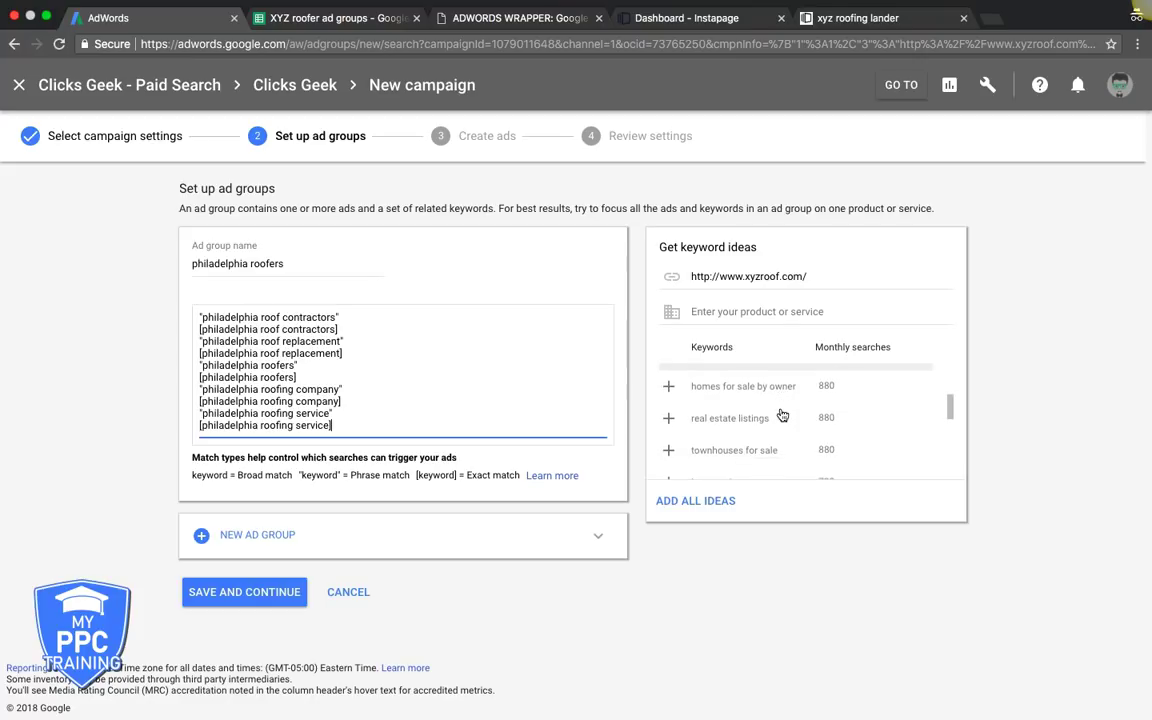
{"action": "scroll", "coordinate": [760, 400], "scroll_direction": "down", "scroll_amount": 1}
{"action": "left_click", "coordinate": [729, 313]}
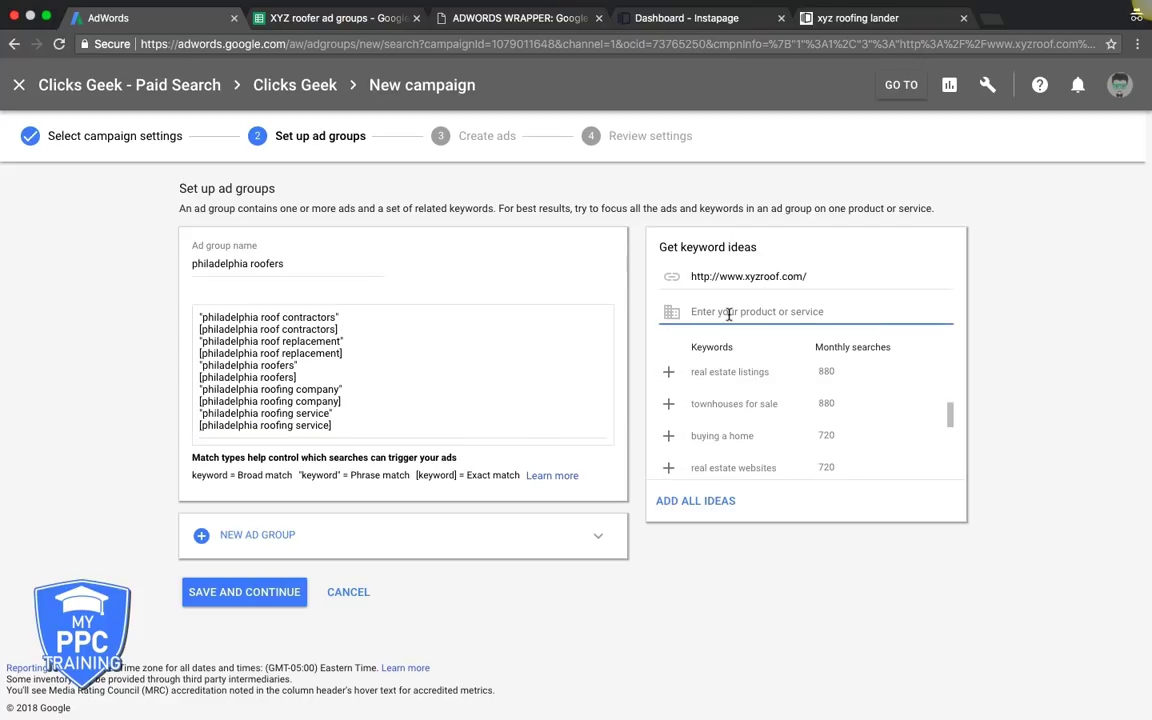
{"action": "type", "text": "roofers"}
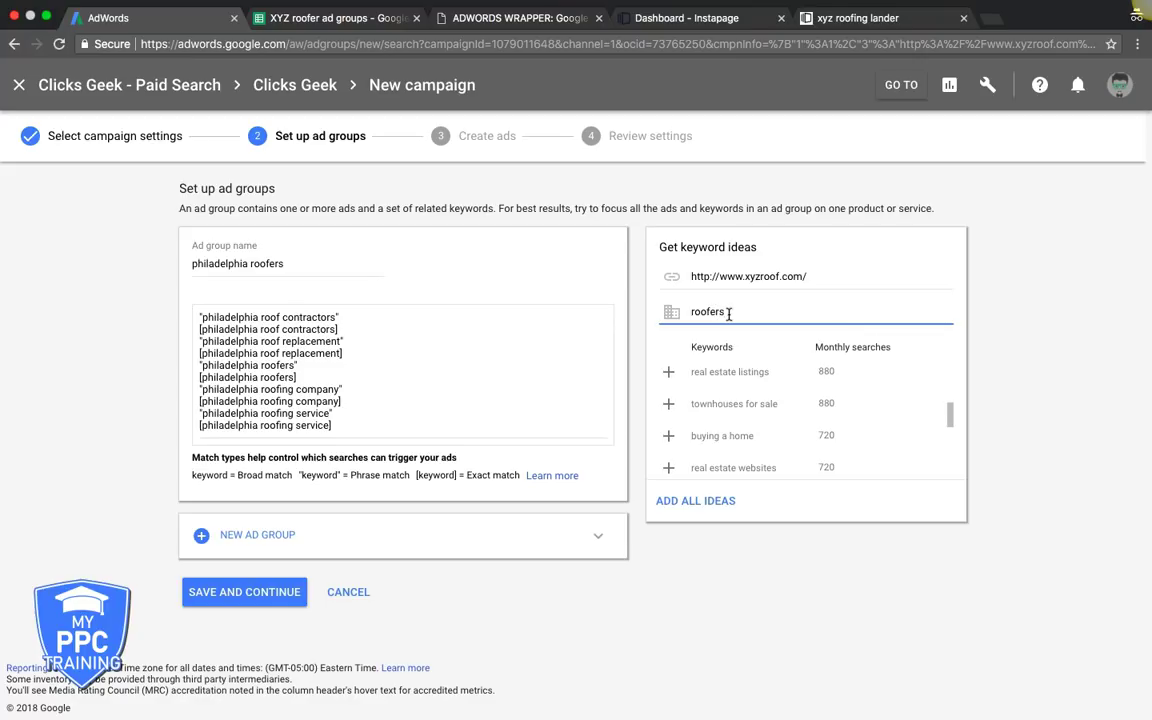
{"action": "left_click", "coordinate": [691, 312]}
{"action": "type", "text": "philadelphia"}
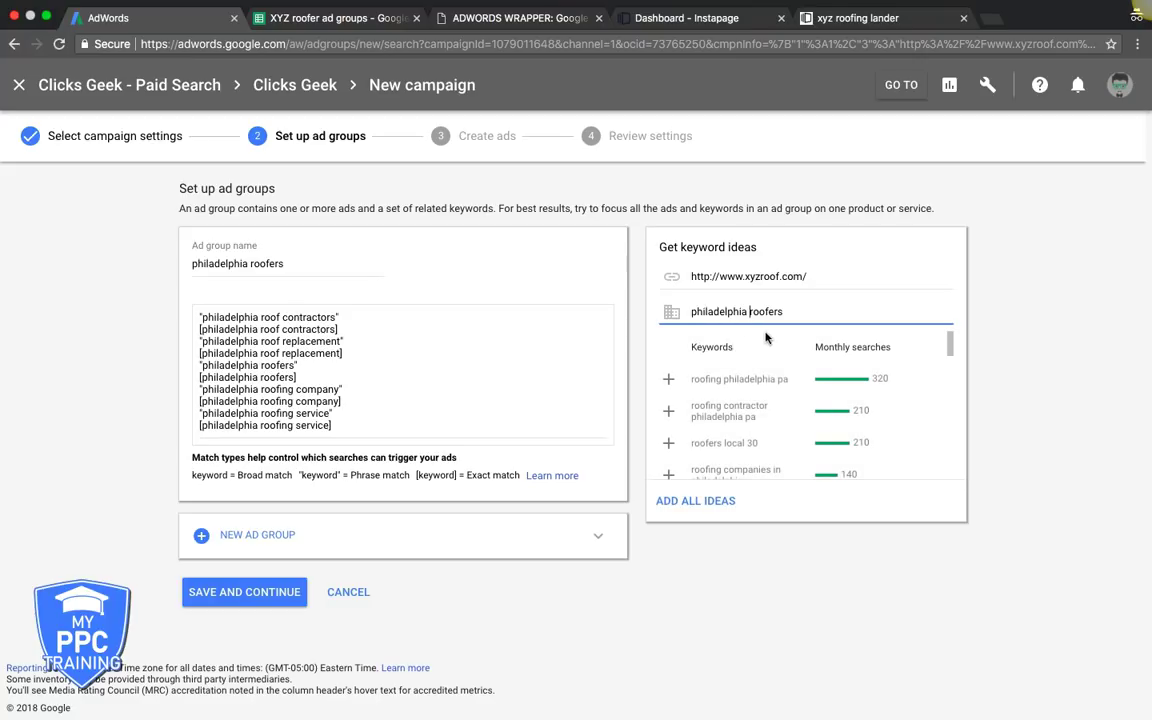
Add the keyword ideas roofing companies in philadelphia, roof repair philadelphia, roofing contractors philadelphia, best roofers in philadelphia and affordable roofing philadelphia pa to the ad group
{"action": "scroll", "coordinate": [760, 395], "scroll_direction": "down", "scroll_amount": 2}
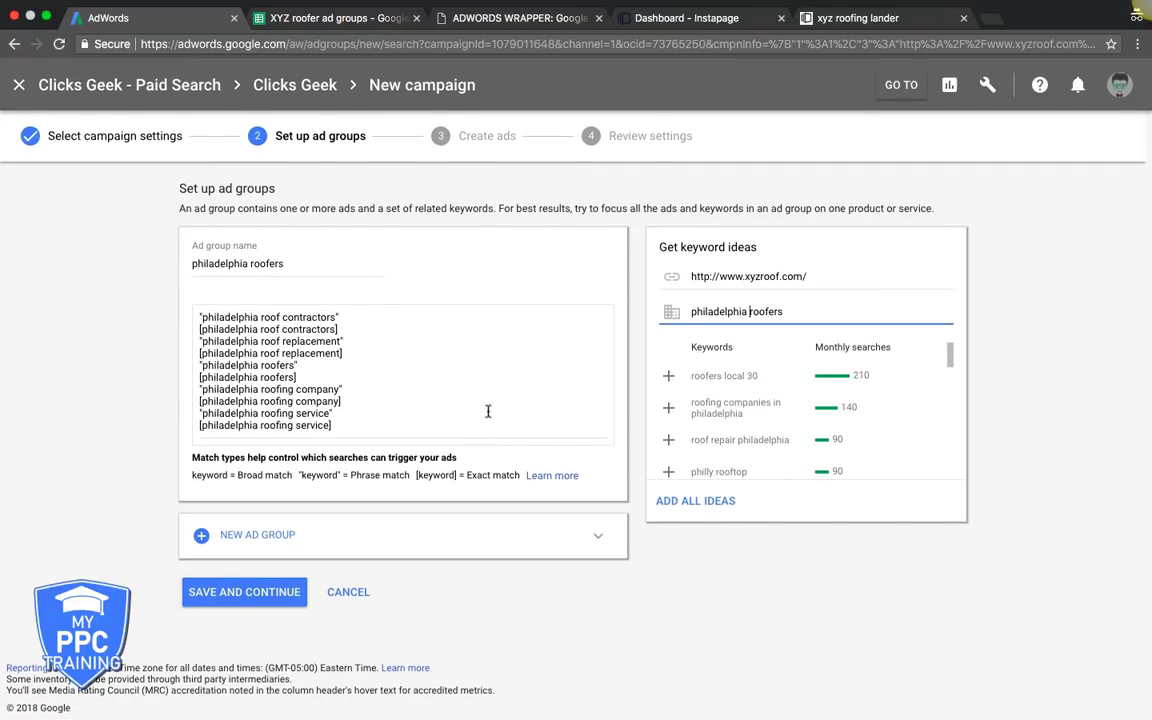
{"action": "left_click", "coordinate": [667, 410]}
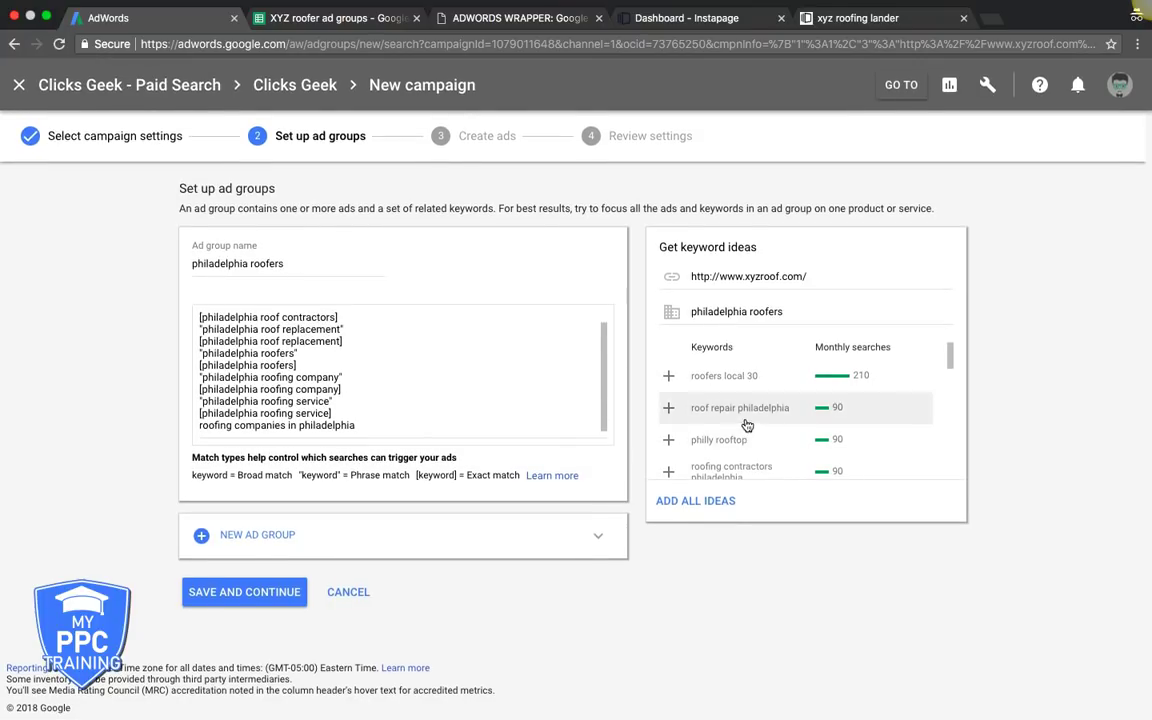
{"action": "left_click", "coordinate": [669, 410]}
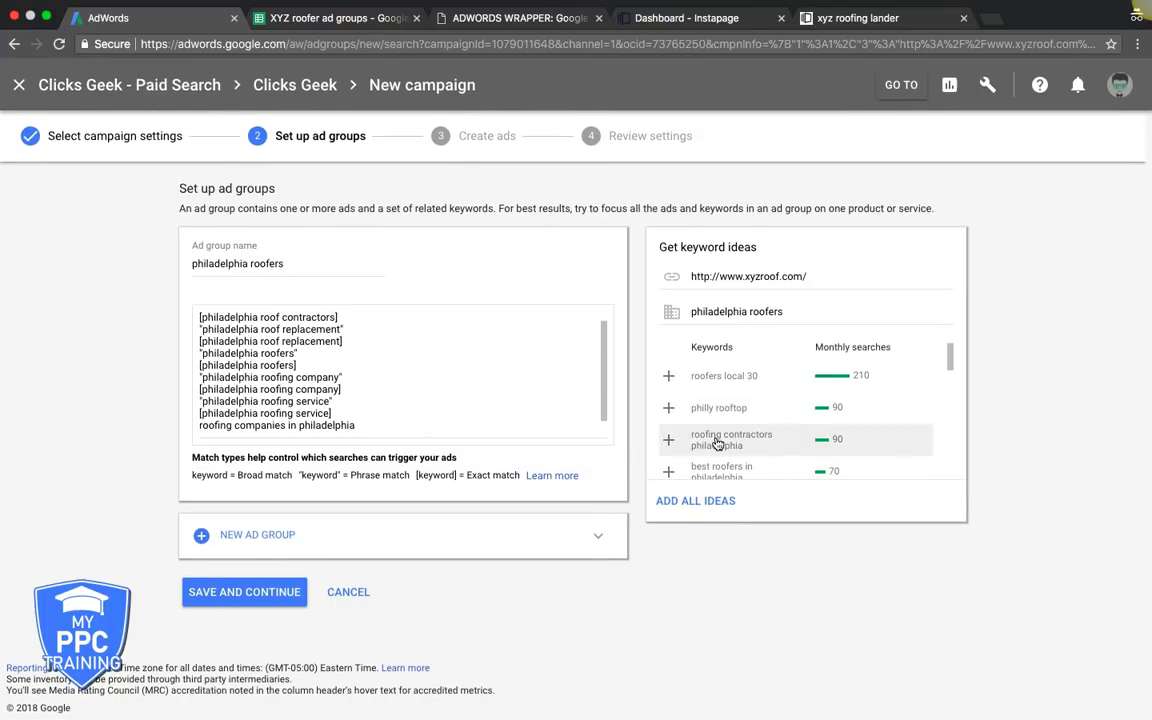
{"action": "left_click", "coordinate": [669, 442]}
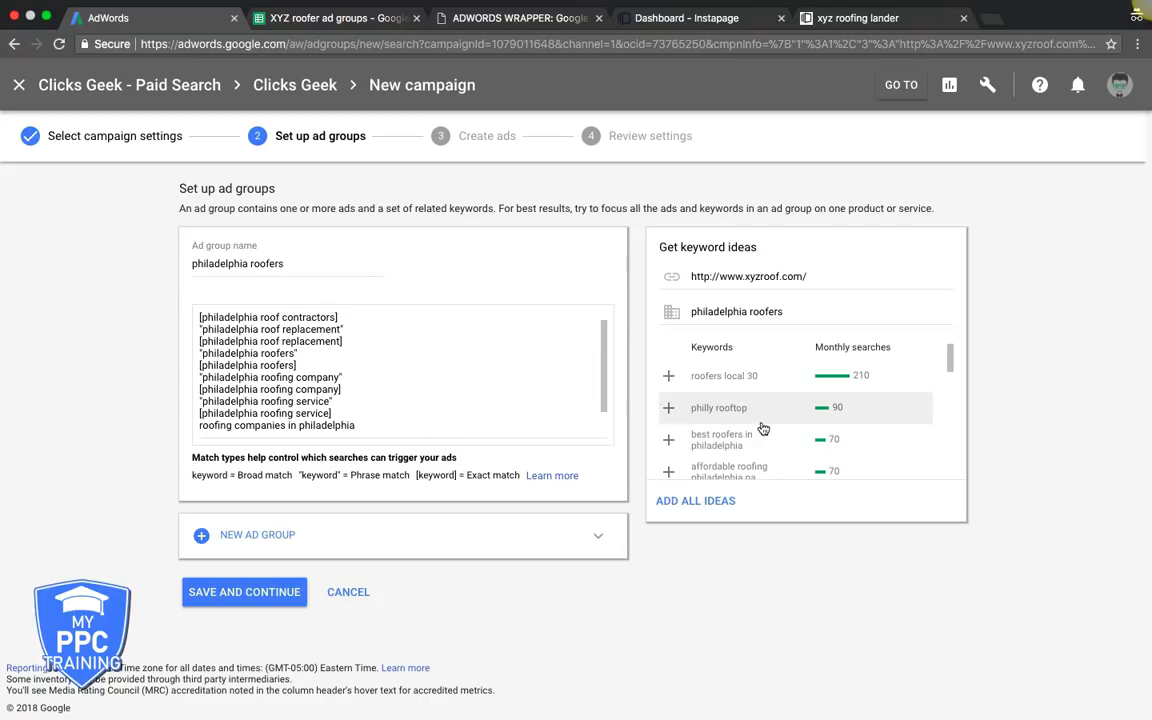
{"action": "scroll", "coordinate": [740, 430], "scroll_direction": "down", "scroll_amount": 1}
{"action": "left_click", "coordinate": [671, 426]}
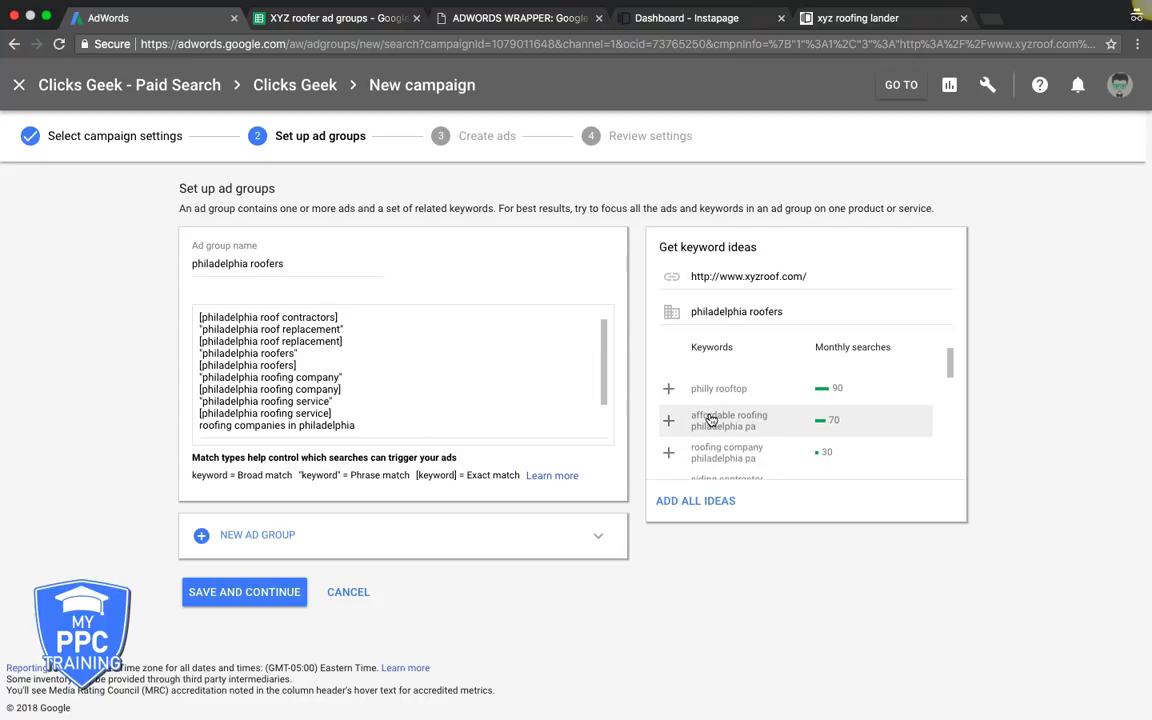
{"action": "left_click", "coordinate": [668, 422]}
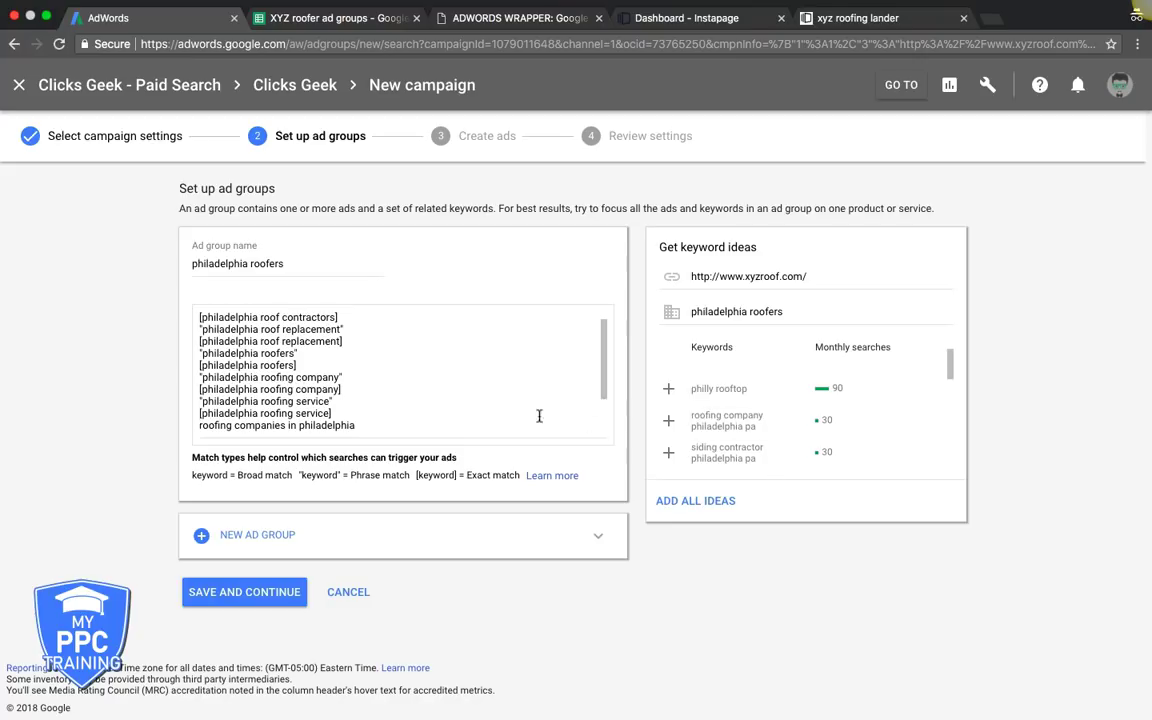
Copy the five newly added unwrapped keywords, from roofing companies in philadelphia to affordable roofing philadelphia pa, and remove them from the ad group's list
{"action": "scroll", "coordinate": [381, 402], "scroll_direction": "down", "scroll_amount": 1}
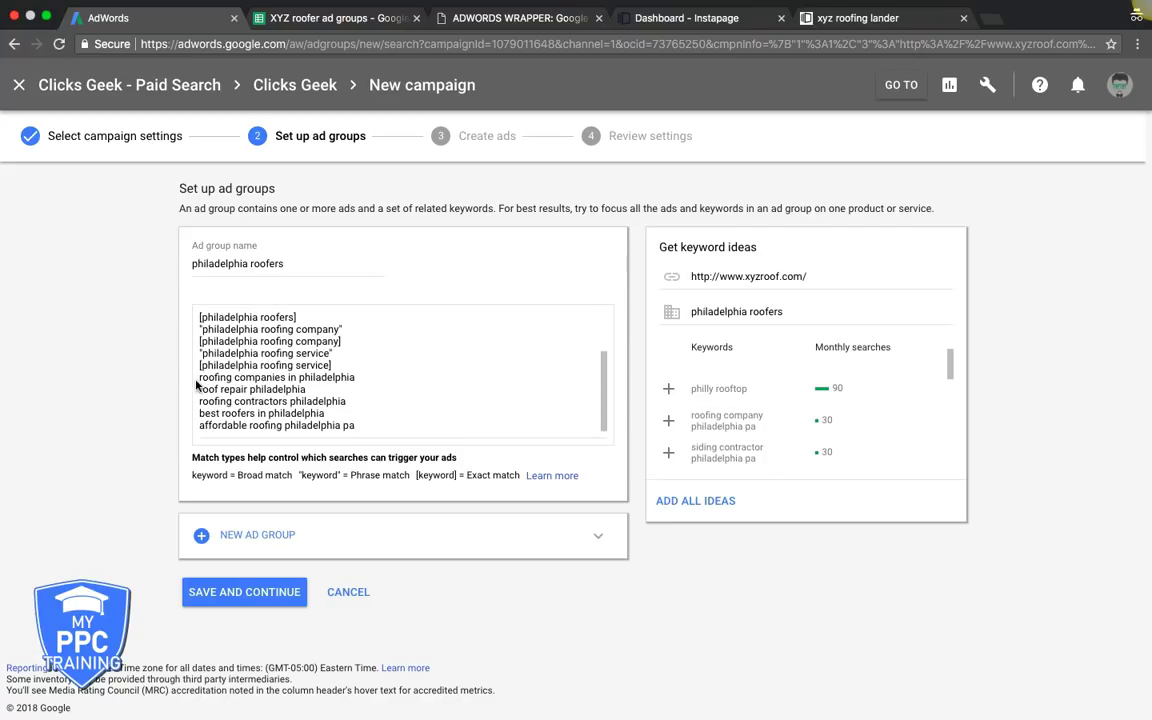
{"action": "scroll", "coordinate": [738, 430], "scroll_direction": "down", "scroll_amount": 3}
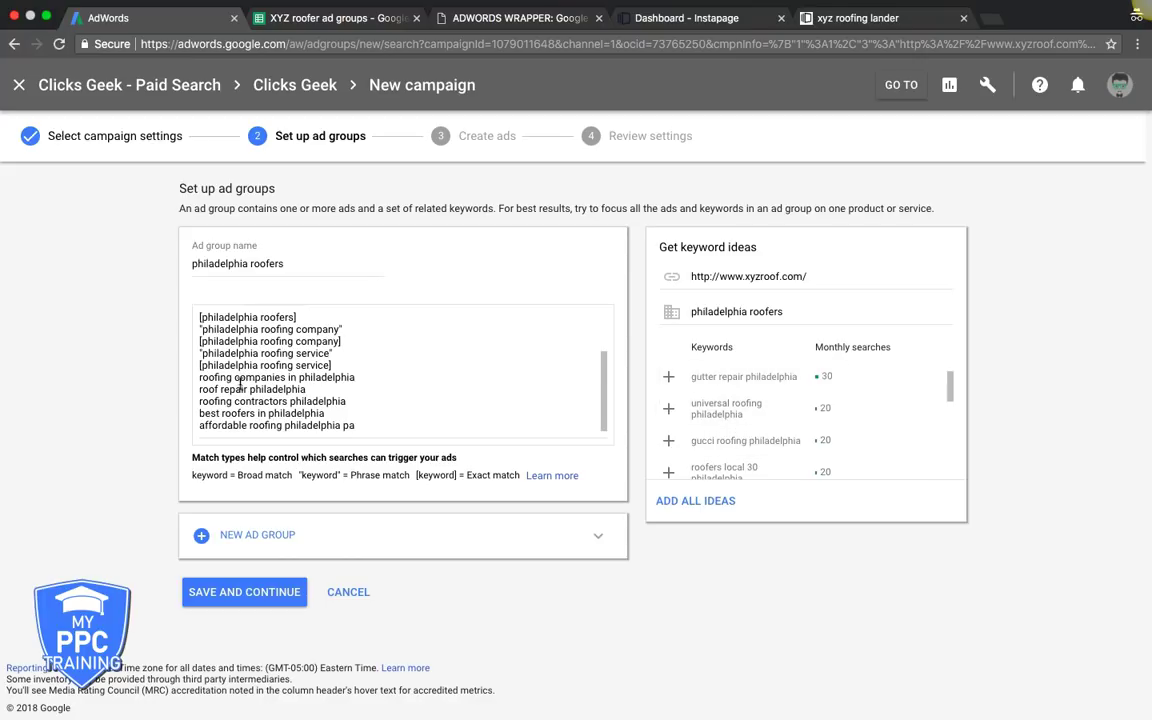
{"action": "left_click_drag", "start_coordinate": [199, 379], "coordinate": [391, 428]}
{"action": "key", "text": "super+c"}
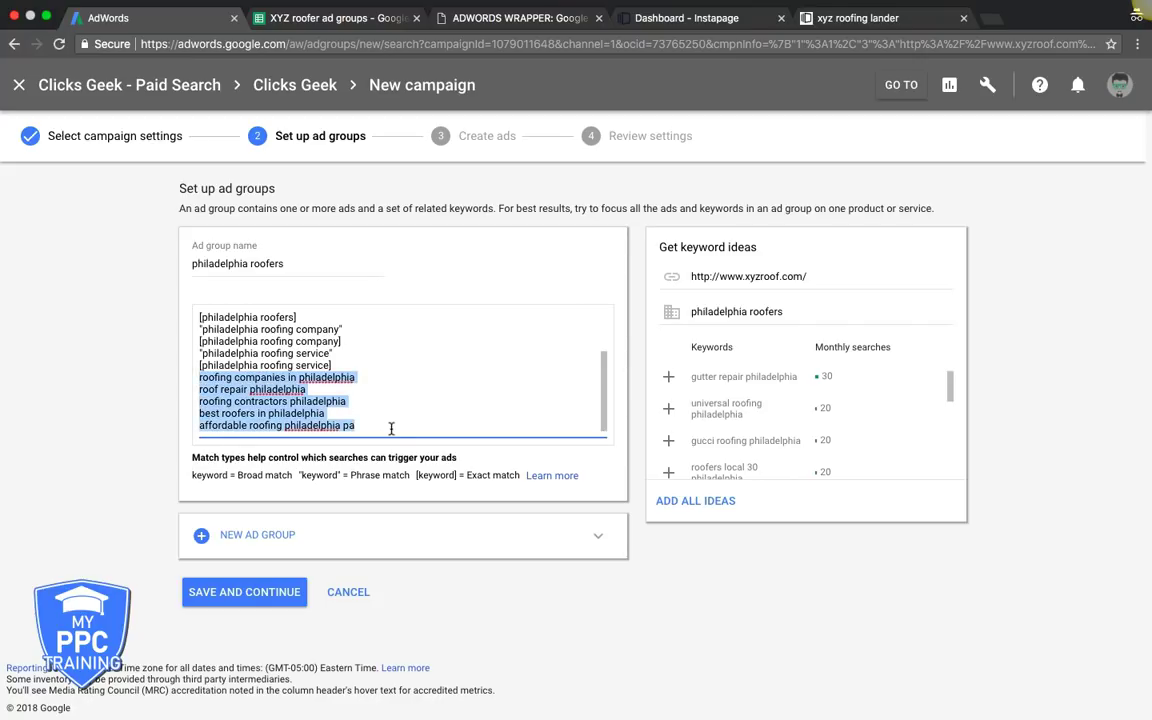
{"action": "key", "text": "BackSpace"}
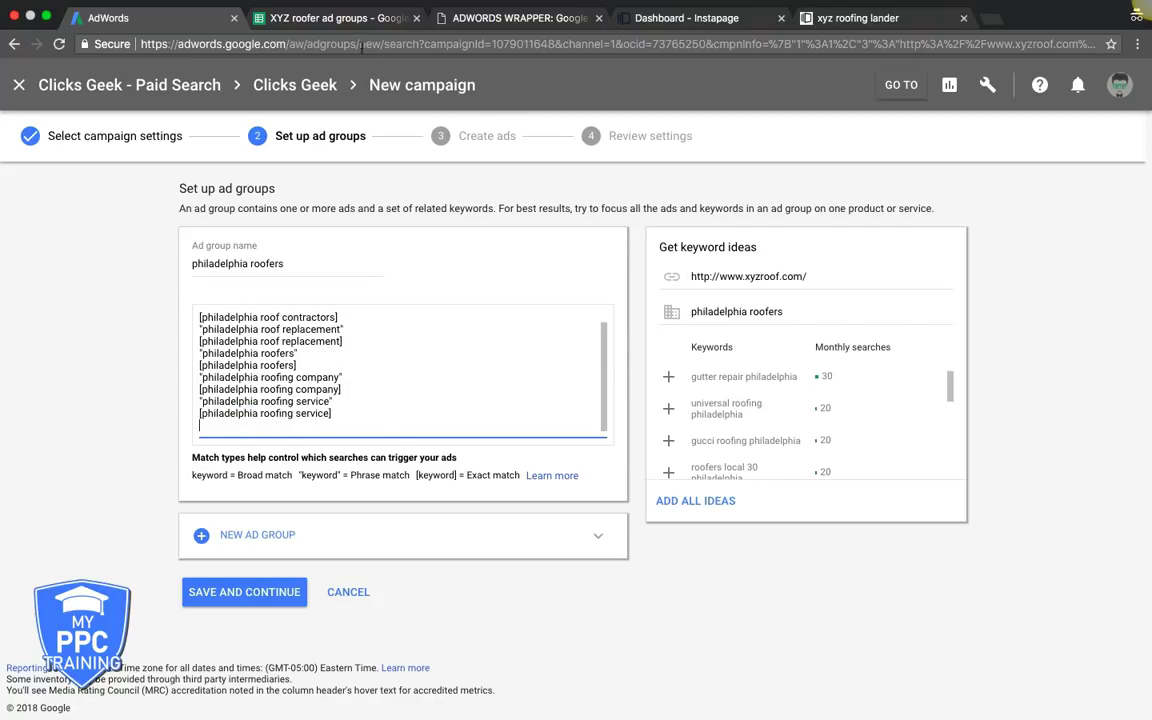
Switch to the AdWords Wrapper site, replace the entered keywords with the five copied ones and wrap them
{"action": "left_click", "coordinate": [503, 17]}
{"action": "scroll", "coordinate": [200, 278], "scroll_direction": "up", "scroll_amount": 5}
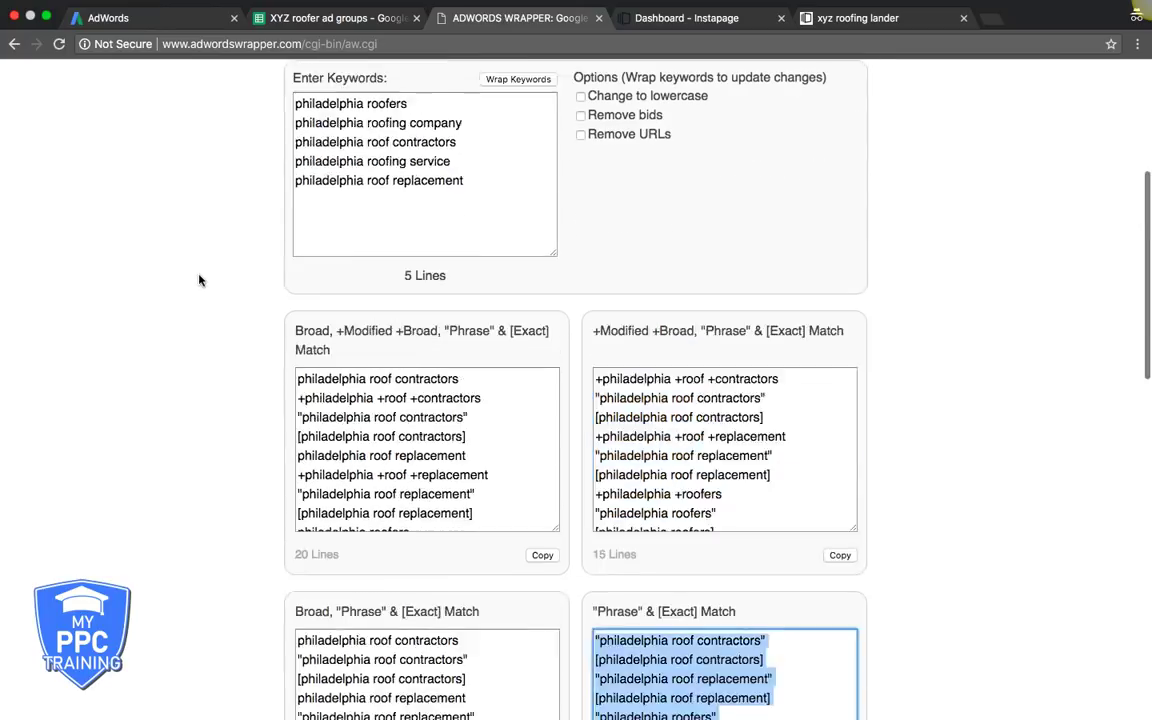
{"action": "left_click", "coordinate": [491, 365]}
{"action": "key", "text": "super+a"}
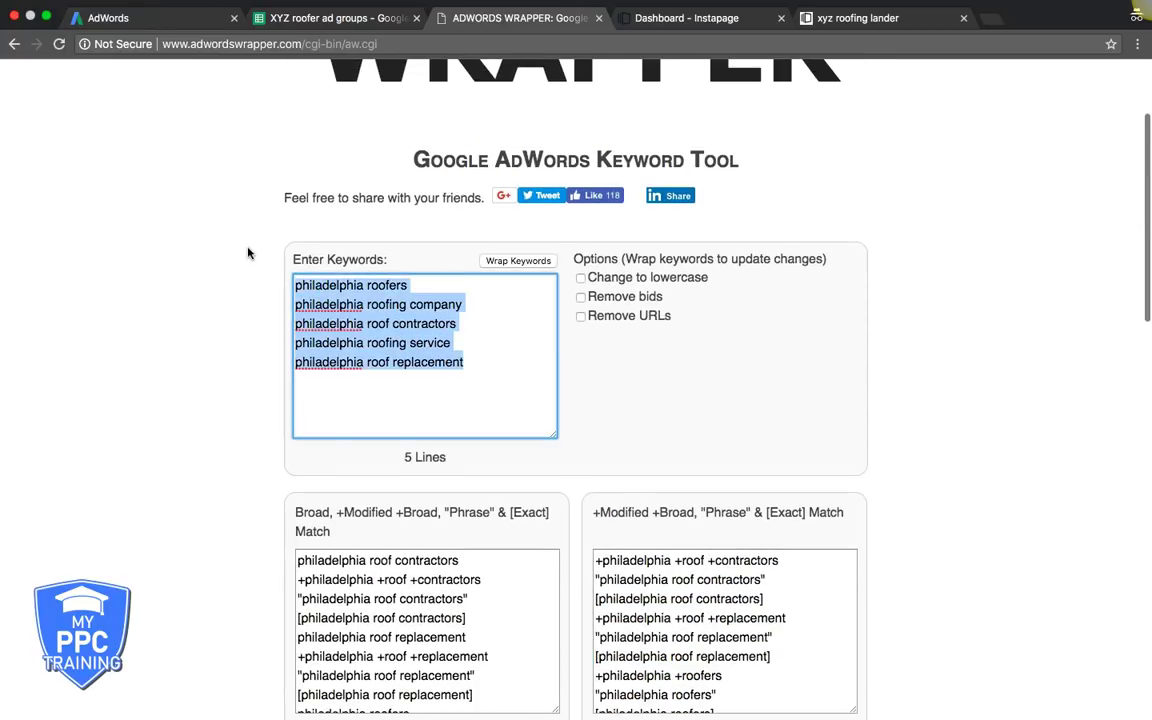
{"action": "key", "text": "super+v"}
{"action": "left_click", "coordinate": [536, 264]}
{"action": "scroll", "coordinate": [931, 465], "scroll_direction": "down", "scroll_amount": 6}
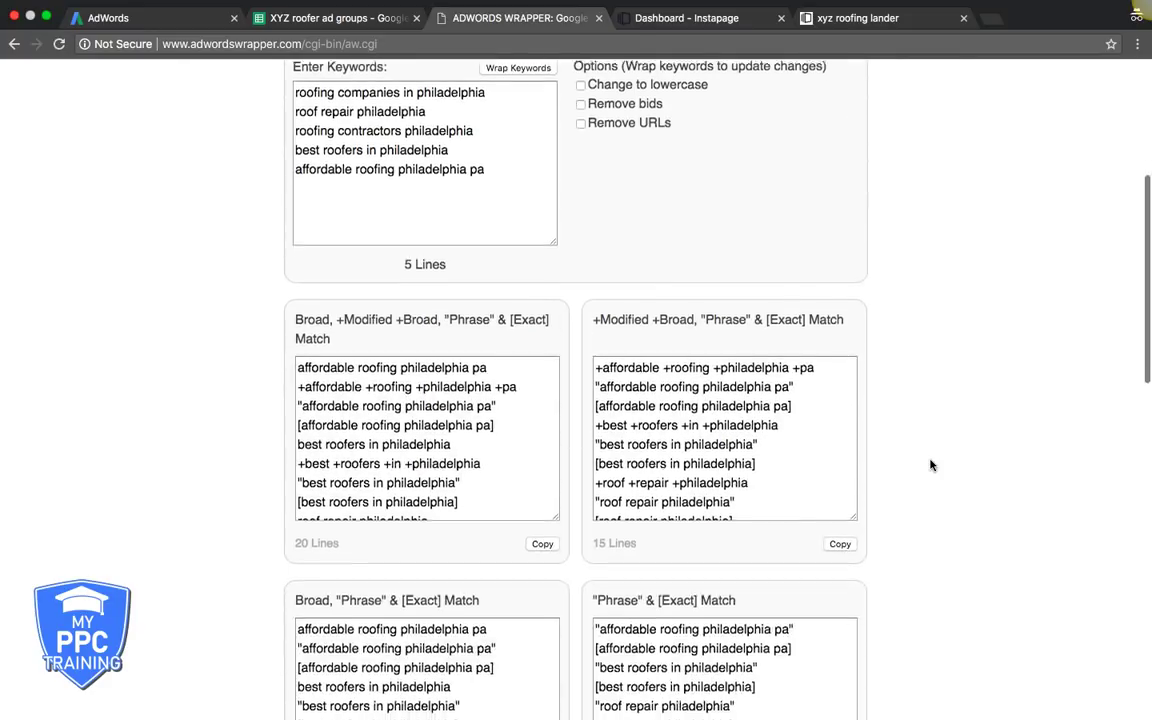
{"action": "scroll", "coordinate": [931, 465], "scroll_direction": "down", "scroll_amount": 1}
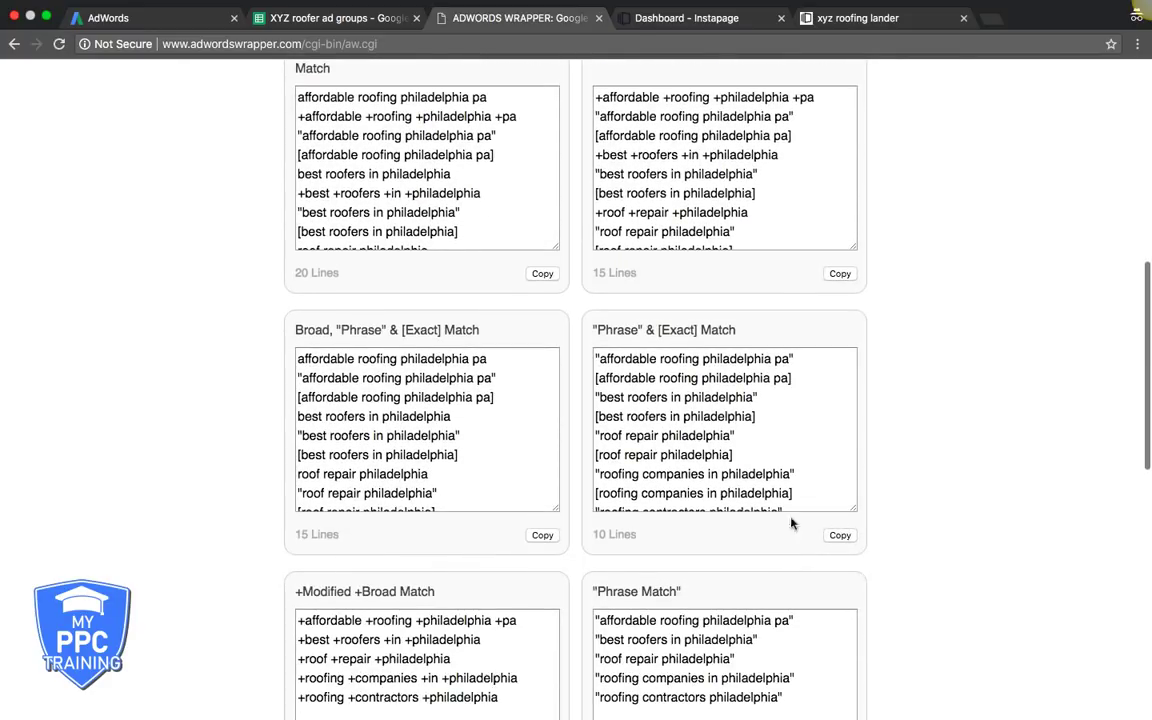
Copy the new "Phrase" & [Exact] Match list, append it to the ad group's keywords in AdWords, and save to continue to ad creation
{"action": "left_click", "coordinate": [840, 536]}
{"action": "key", "text": "ctrl+c"}
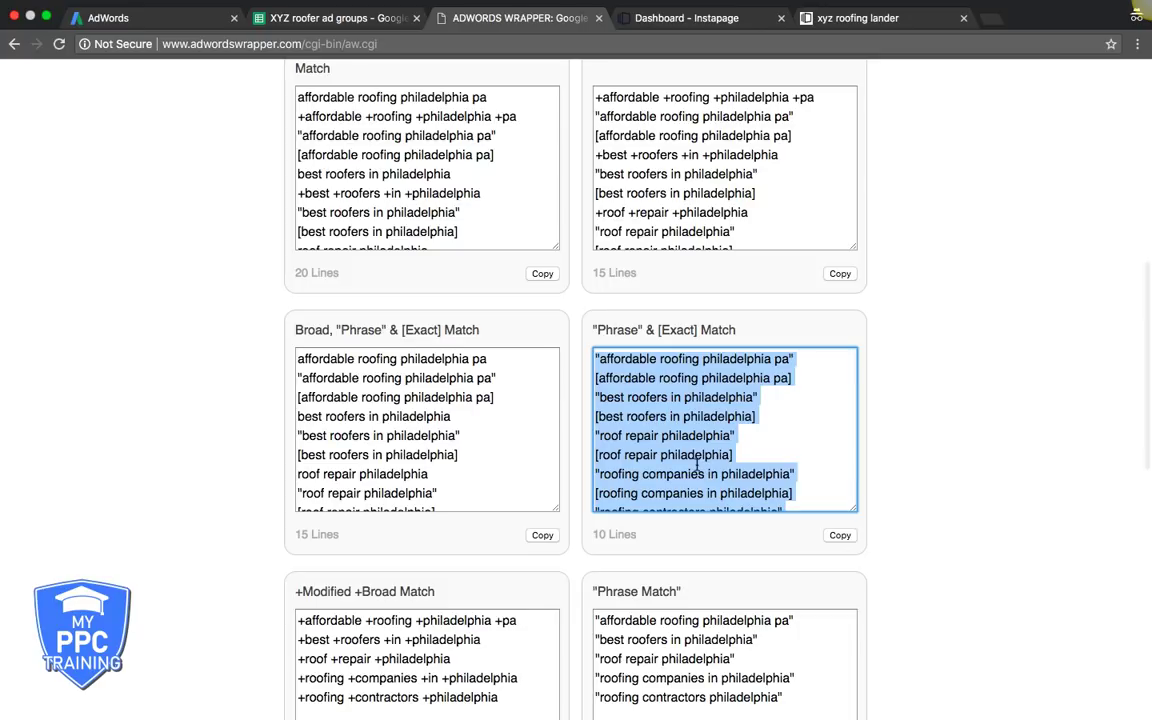
{"action": "left_click", "coordinate": [110, 18]}
{"action": "key", "text": "ctrl+v"}
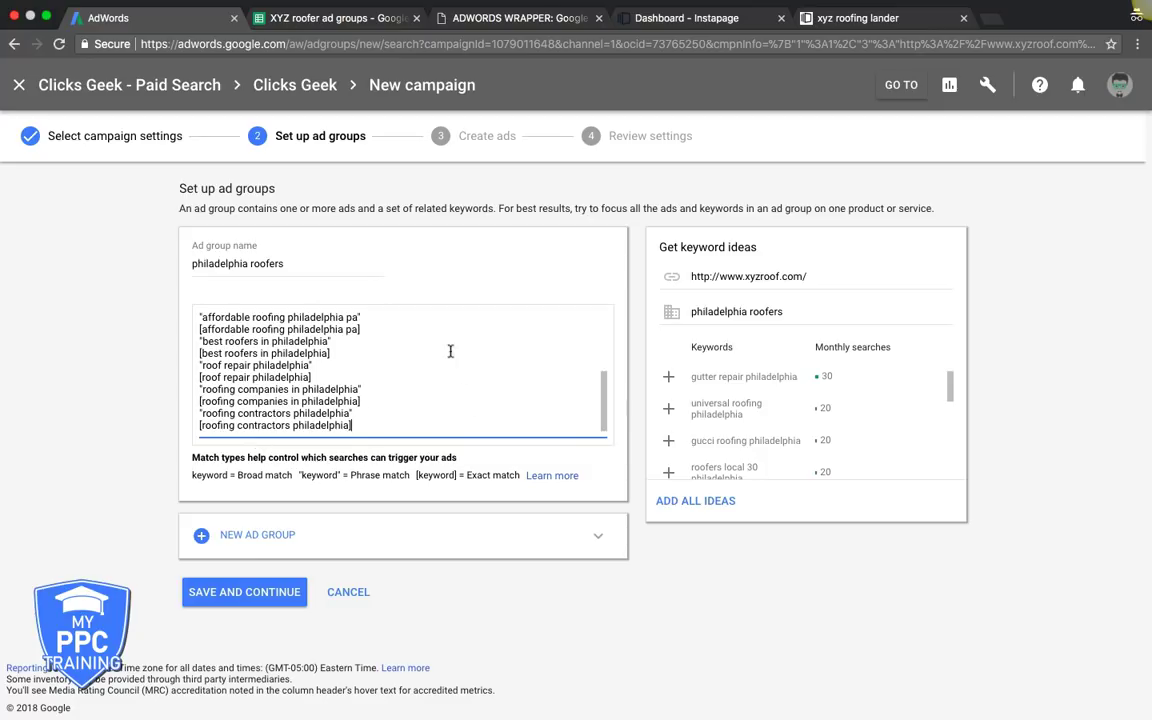
{"action": "left_click", "coordinate": [253, 596]}
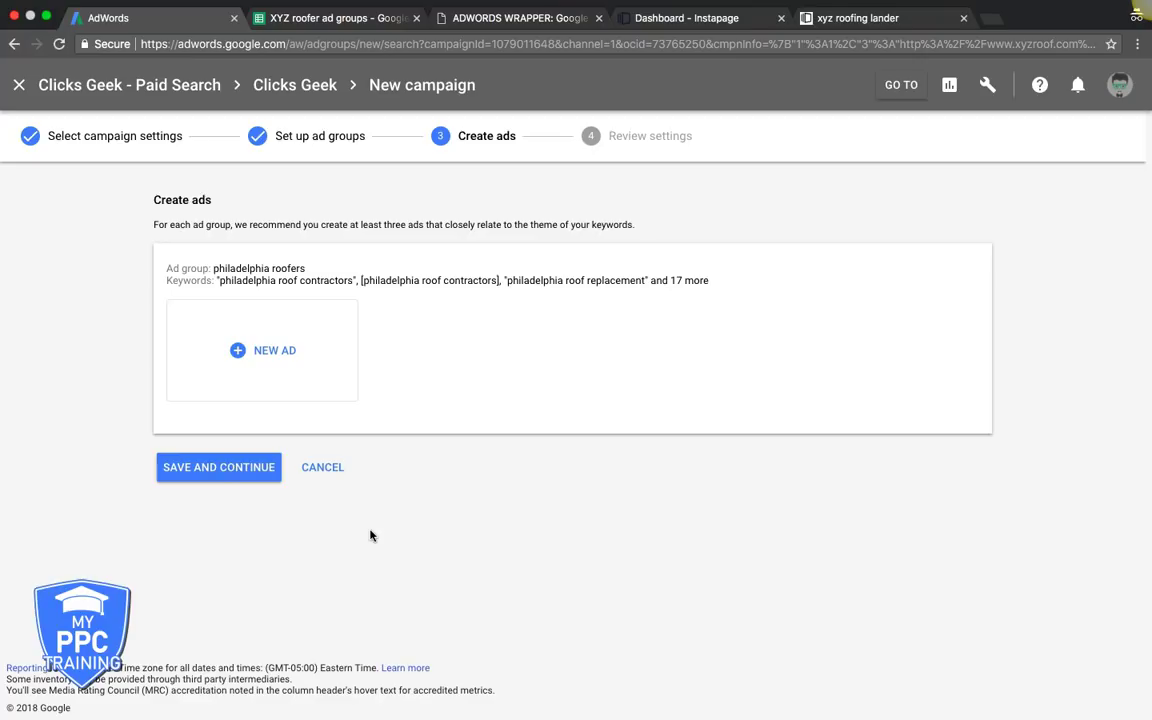
{"action": "left_click", "coordinate": [270, 358]}
{"action": "scroll", "coordinate": [26, 437], "scroll_direction": "down", "scroll_amount": 3}
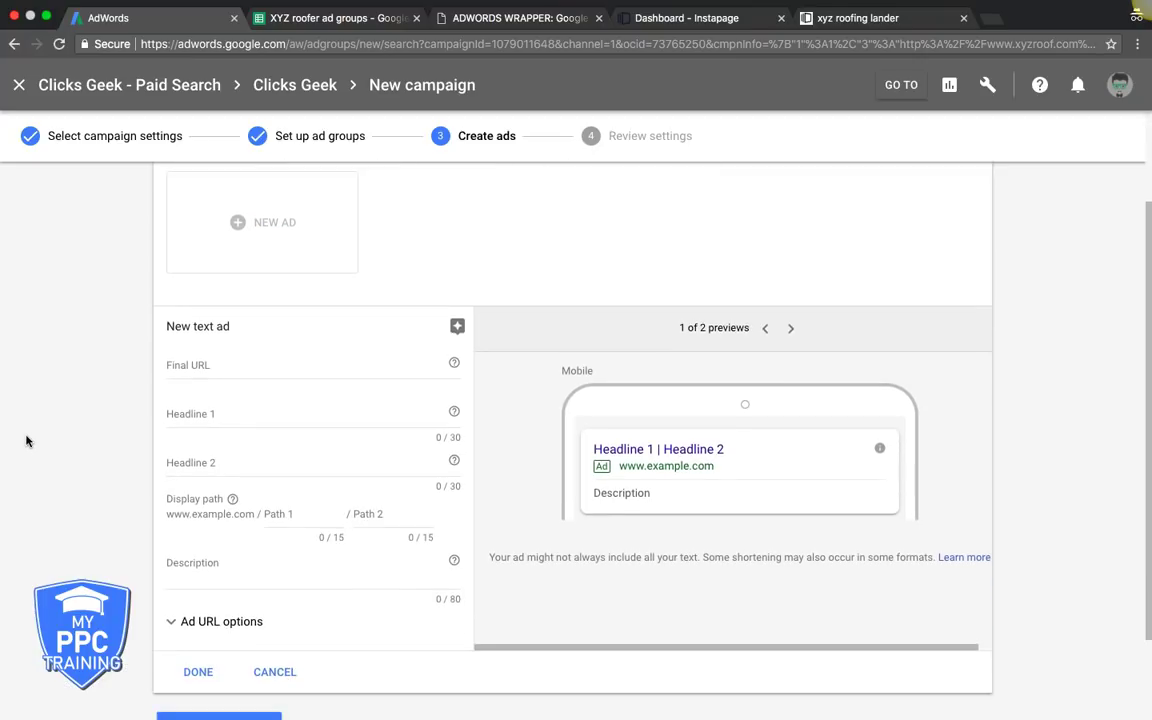
{"action": "left_click", "coordinate": [834, 20]}
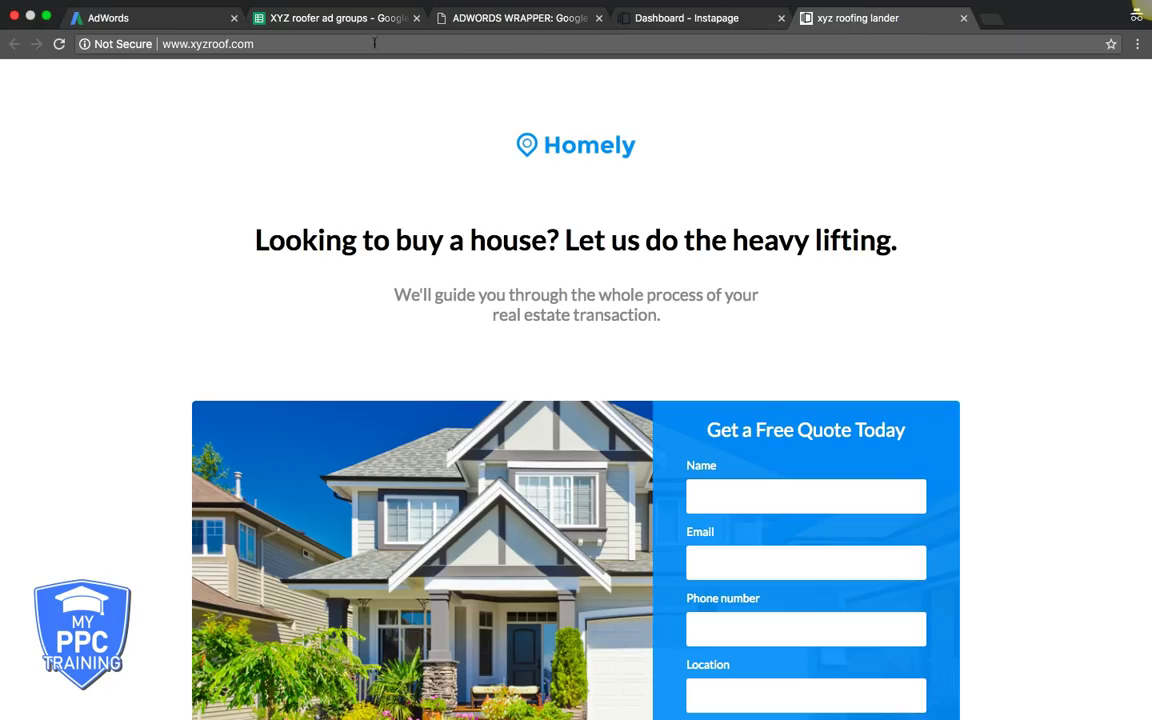
{"action": "left_click", "coordinate": [373, 43]}
{"action": "key", "text": "super+c"}
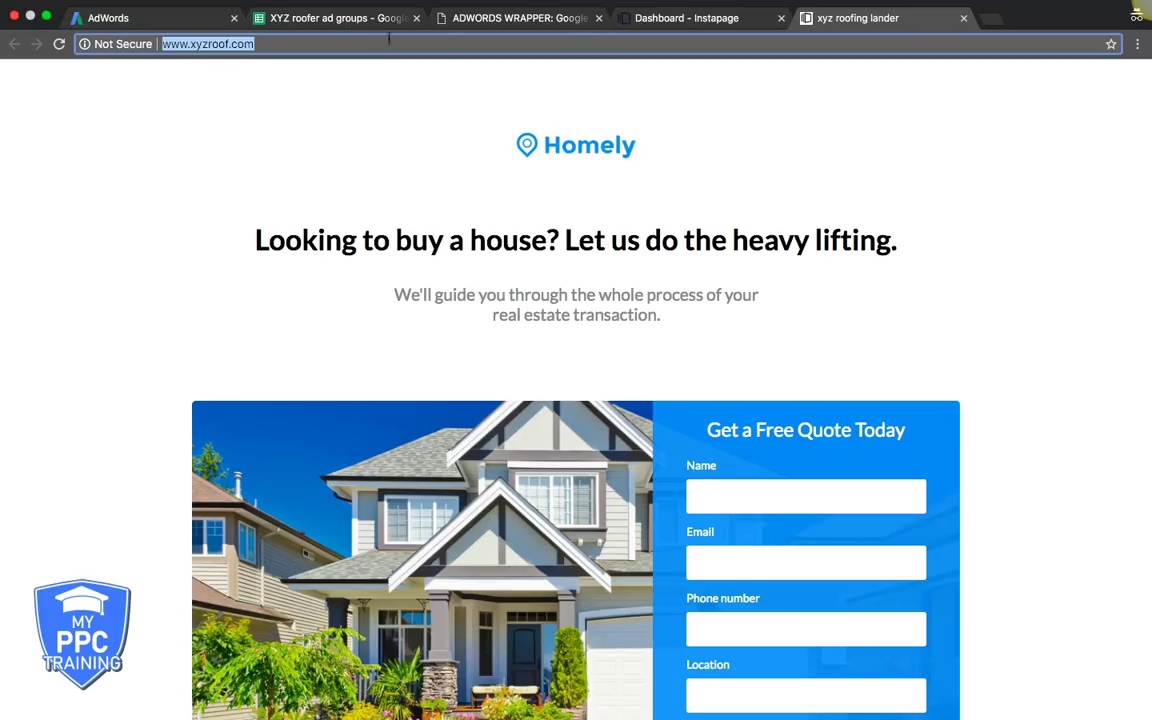
{"action": "left_click", "coordinate": [115, 20]}
{"action": "left_click", "coordinate": [214, 365]}
{"action": "key", "text": "super+v"}
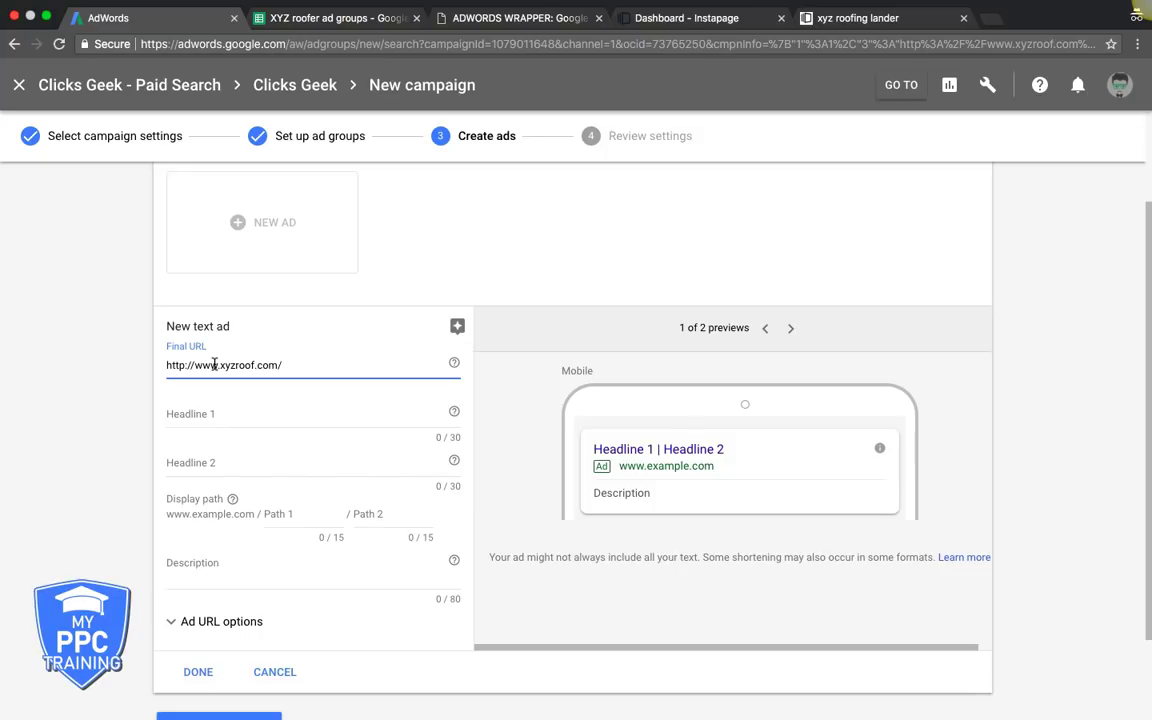
Set the ad's Headline 1 to Local Philadelphia Roofer, copied from Ad 2 in the XYZ roofer ad groups spreadsheet
{"action": "left_click", "coordinate": [225, 414]}
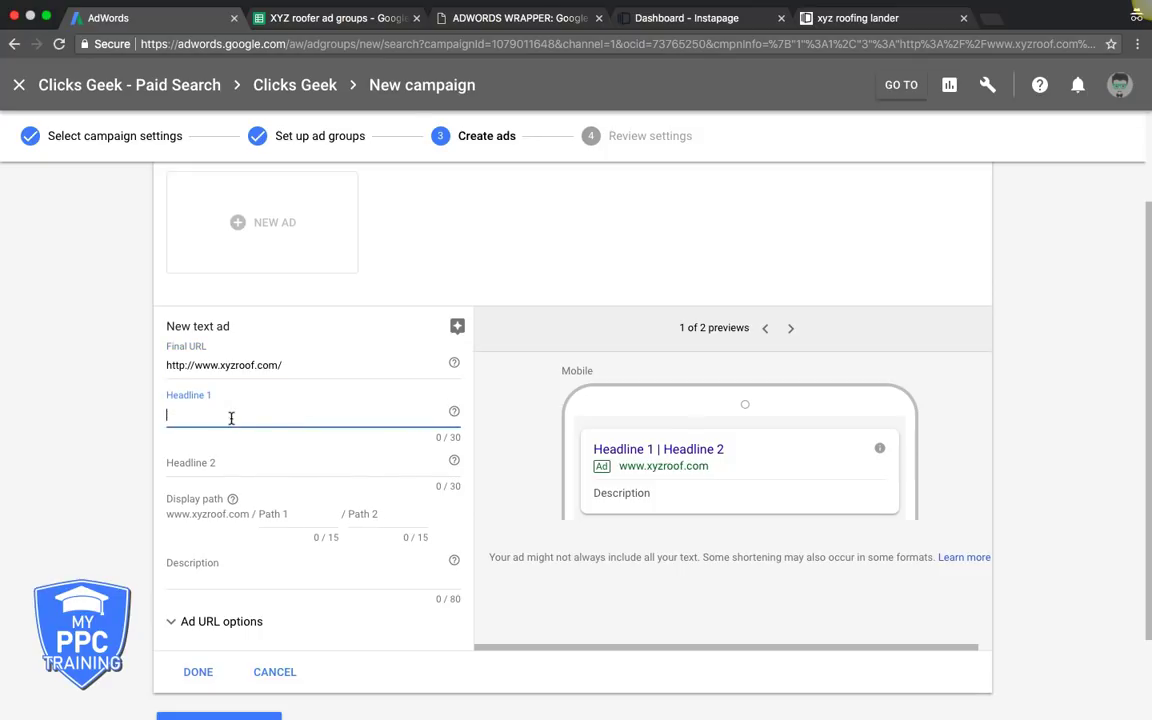
{"action": "left_click", "coordinate": [331, 20]}
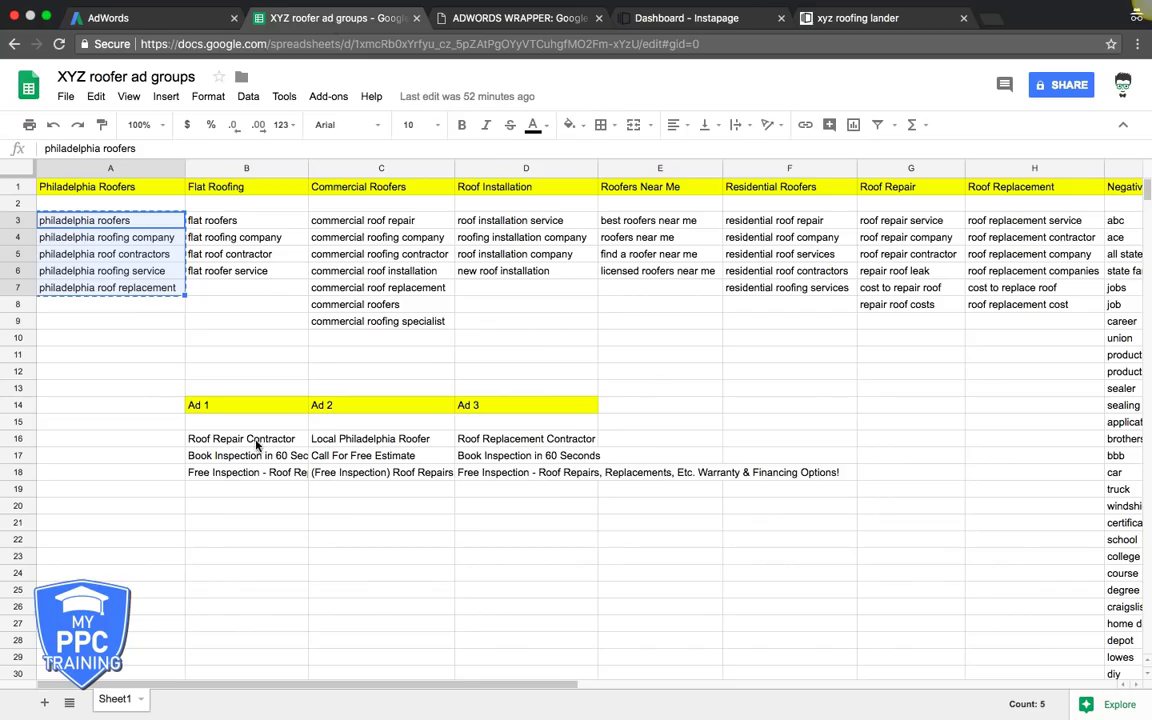
{"action": "left_click", "coordinate": [386, 440]}
{"action": "key", "text": "ctrl+c"}
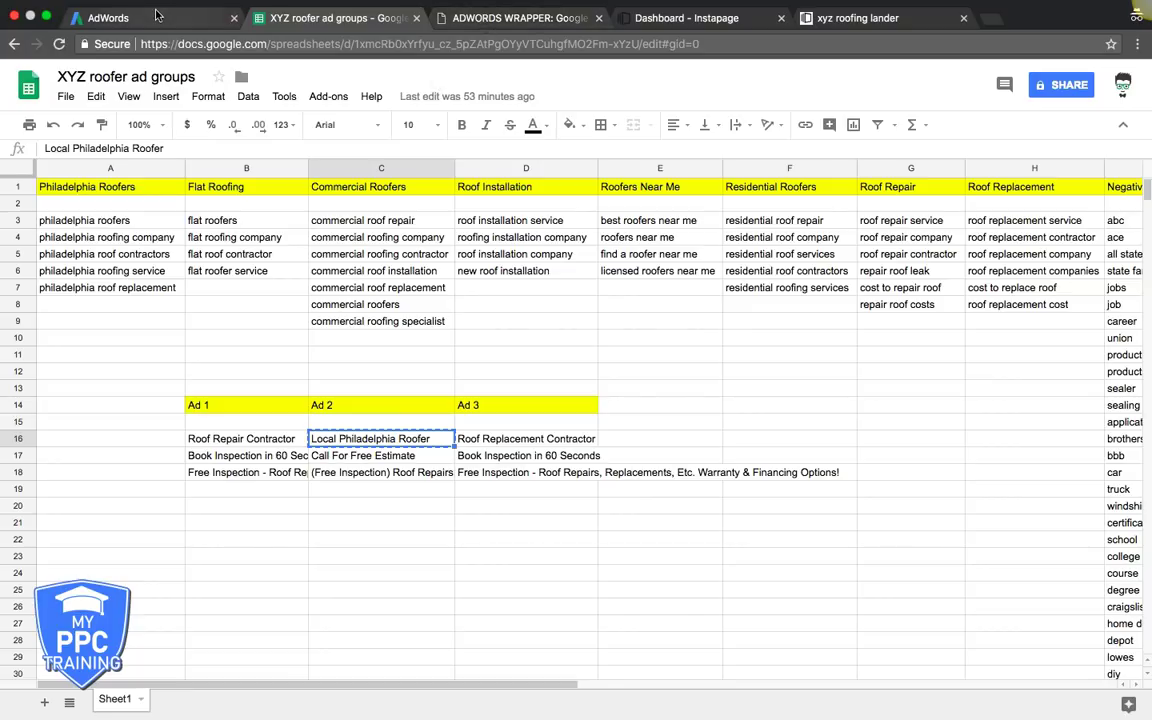
{"action": "left_click", "coordinate": [185, 18]}
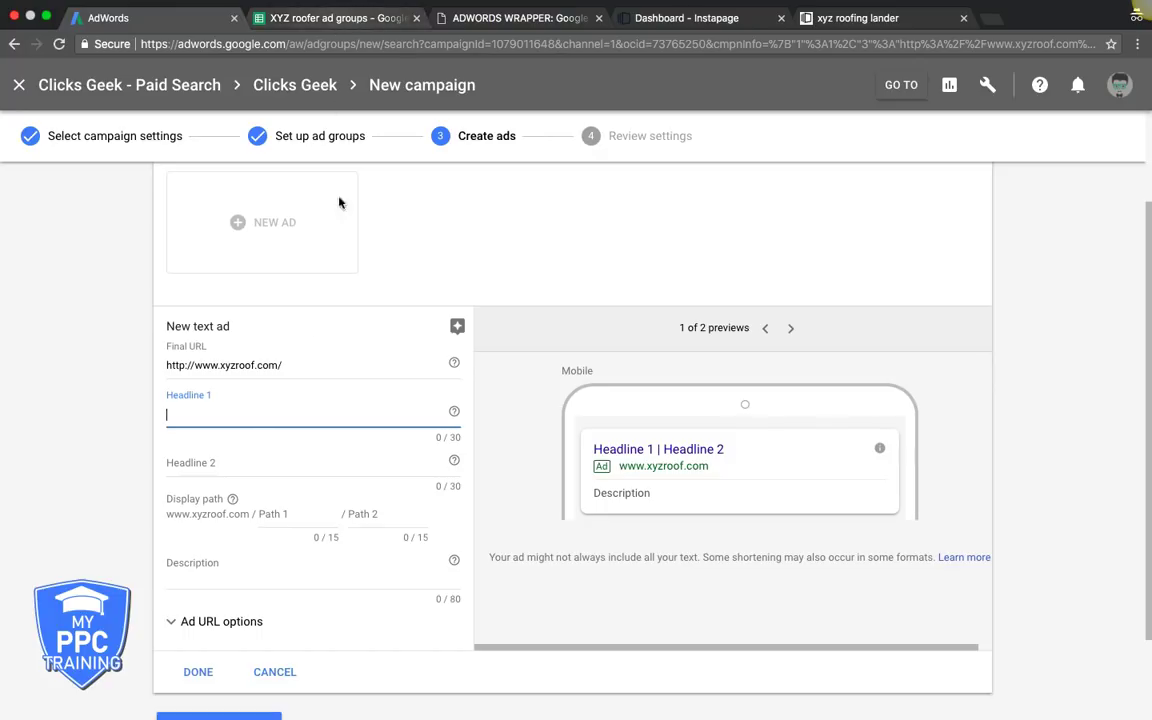
{"action": "key", "text": "super+v"}
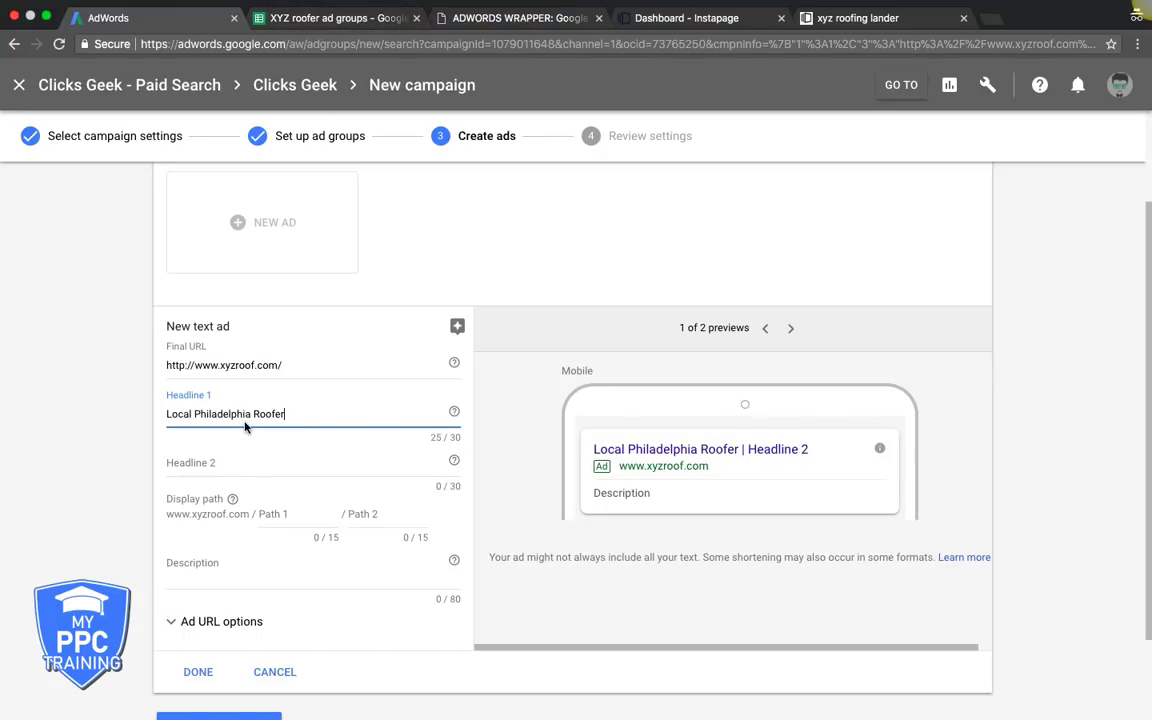
{"action": "right_click", "coordinate": [245, 427]}
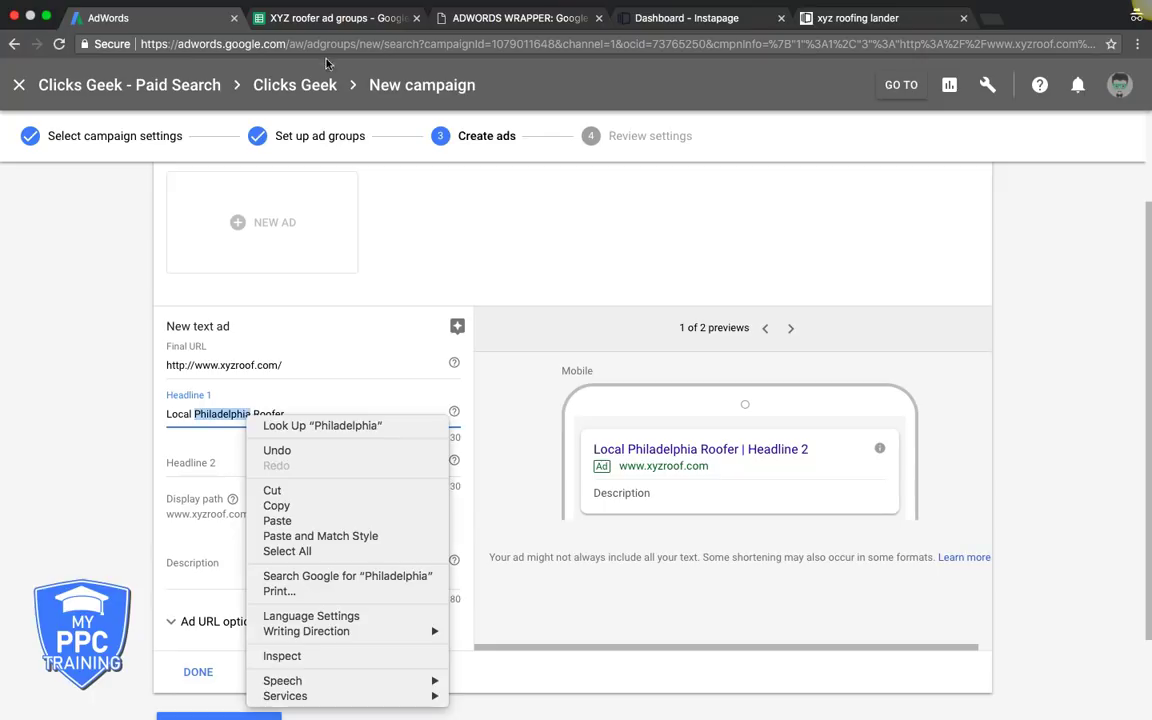
{"action": "left_click", "coordinate": [95, 321]}
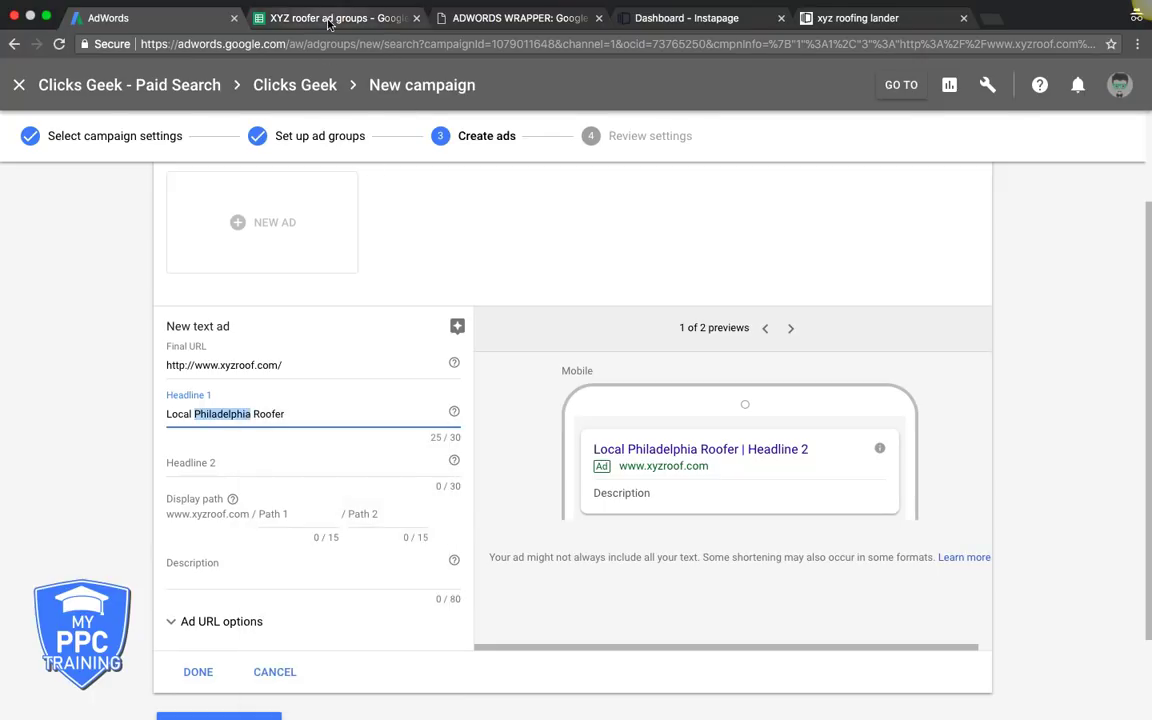
Copy Call For Free Estimate from Ad 2 in the spreadsheet and use it as the ad's Headline 2 in AdWords
{"action": "left_click", "coordinate": [330, 18]}
{"action": "left_click", "coordinate": [342, 457]}
{"action": "key", "text": "super+c"}
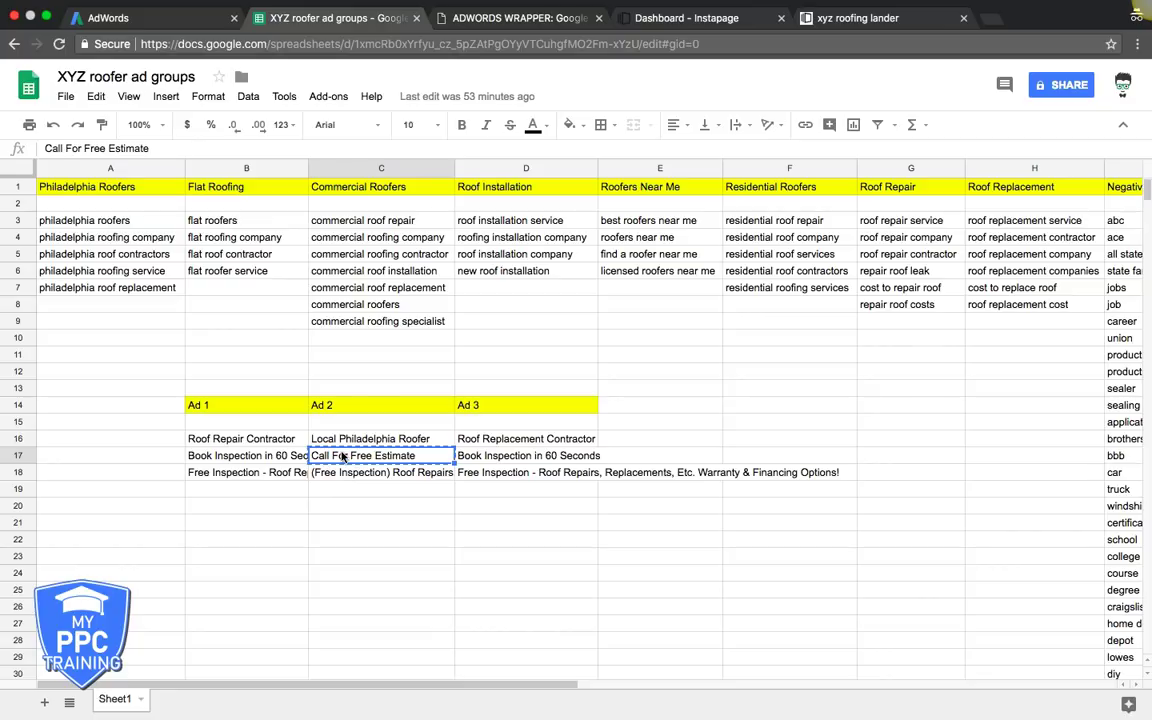
{"action": "left_click", "coordinate": [112, 18]}
{"action": "left_click", "coordinate": [206, 463]}
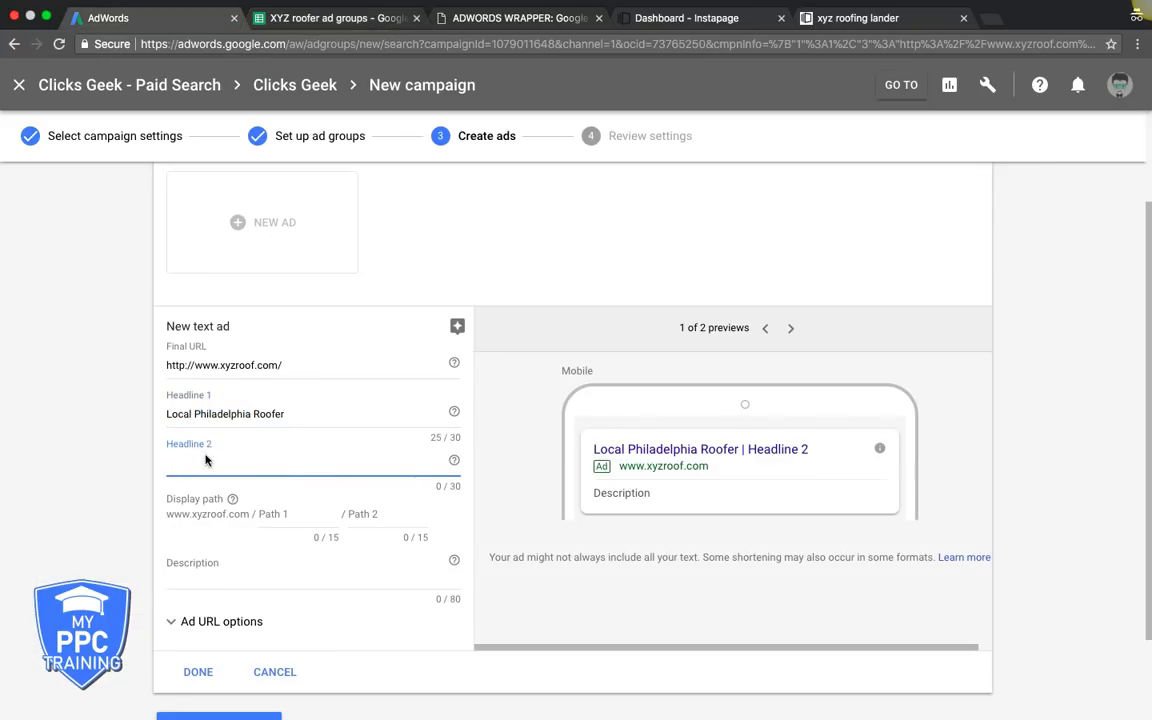
{"action": "key", "text": "super+v"}
Set the ad's display path to philadelphia and roof-company
{"action": "left_click", "coordinate": [285, 514]}
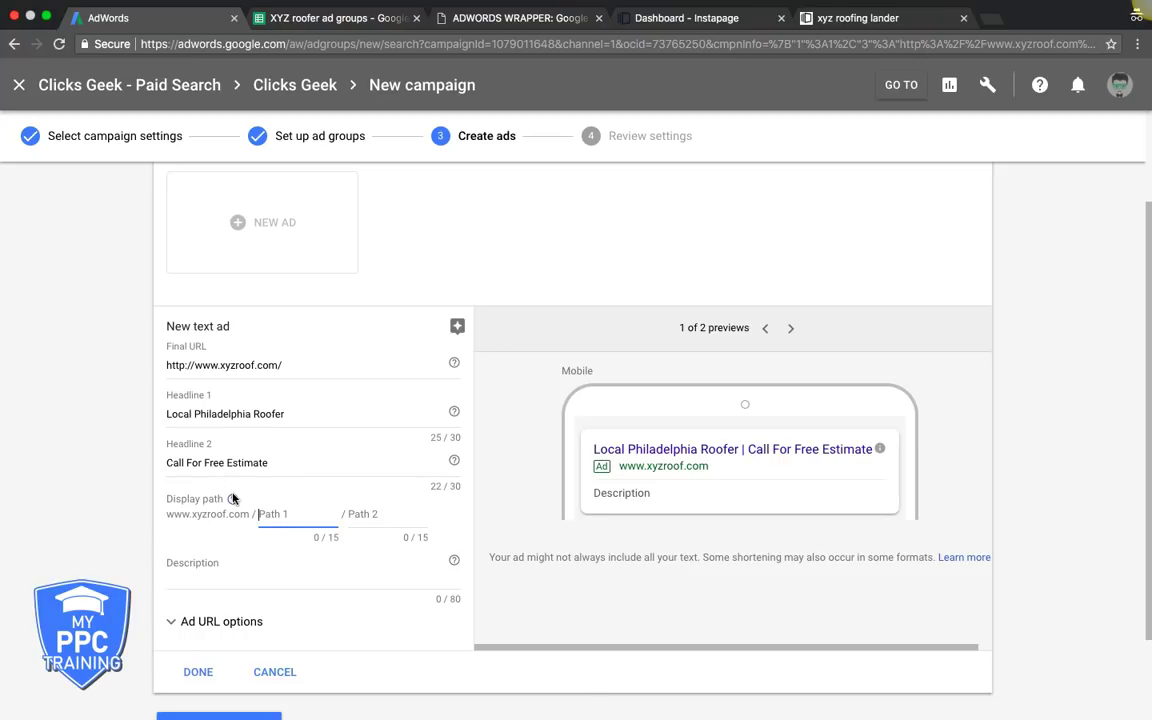
{"action": "mouse_move", "coordinate": [232, 498]}
{"action": "type", "text": "philadelphia"}
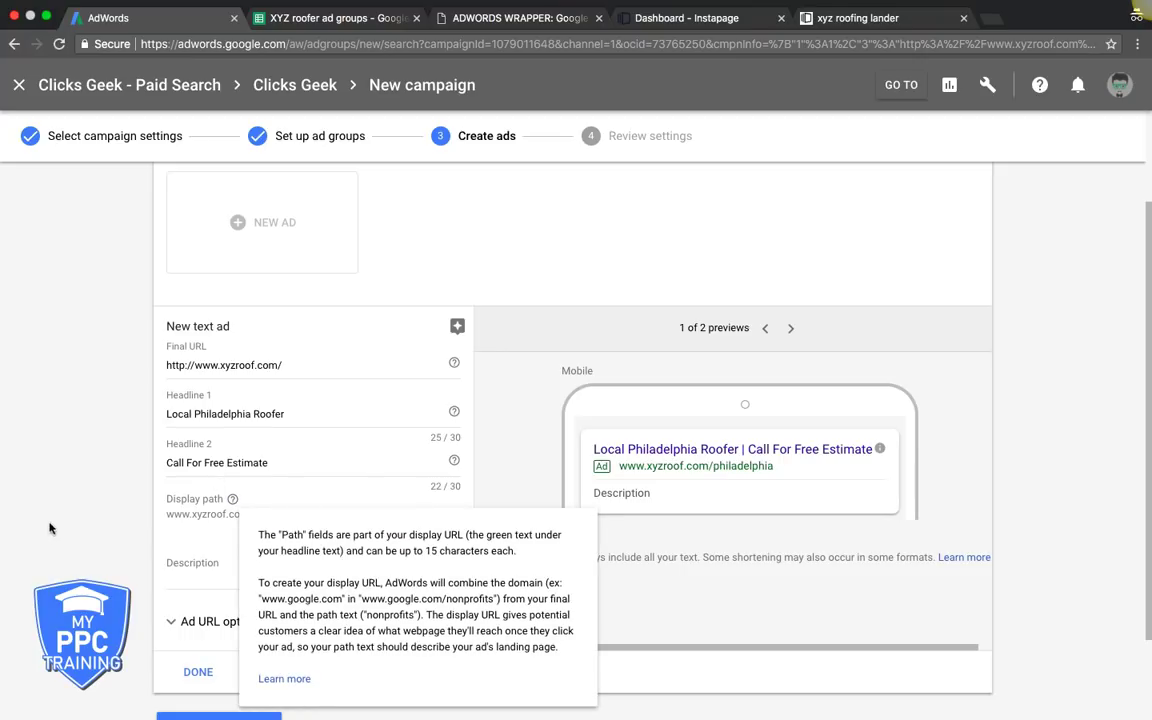
{"action": "left_click", "coordinate": [381, 513]}
{"action": "type", "text": "roof-company"}
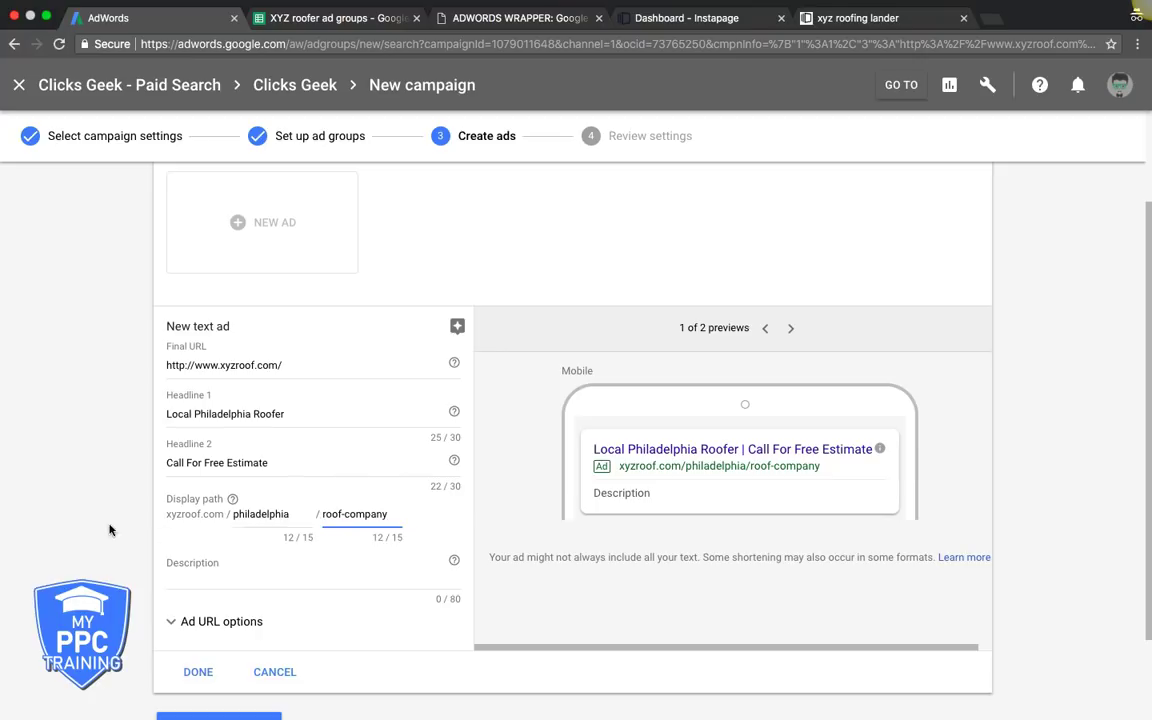
{"action": "left_click", "coordinate": [82, 465]}
Fill the ad's description with Ad 2's spreadsheet text: (Free Inspection) Roof Repairs, Replacements, Etc. Warranty & Financing Options!
{"action": "scroll", "coordinate": [101, 469], "scroll_direction": "down", "scroll_amount": 2}
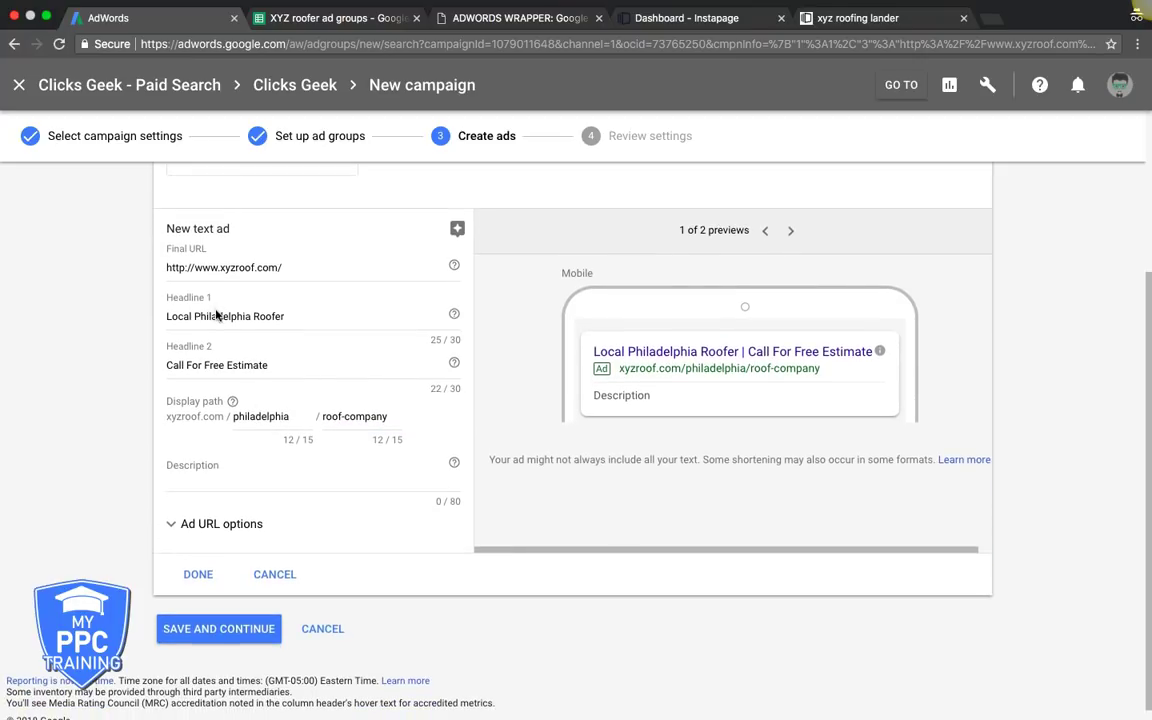
{"action": "left_click", "coordinate": [178, 468]}
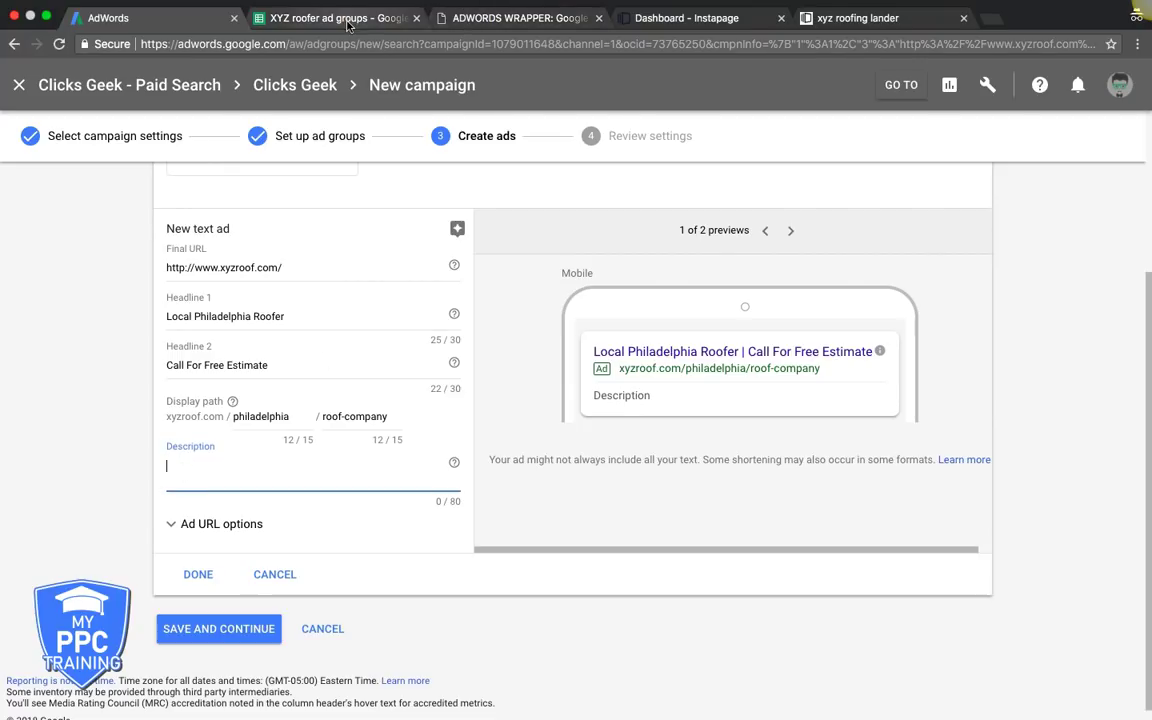
{"action": "left_click", "coordinate": [335, 18]}
{"action": "left_click", "coordinate": [377, 472]}
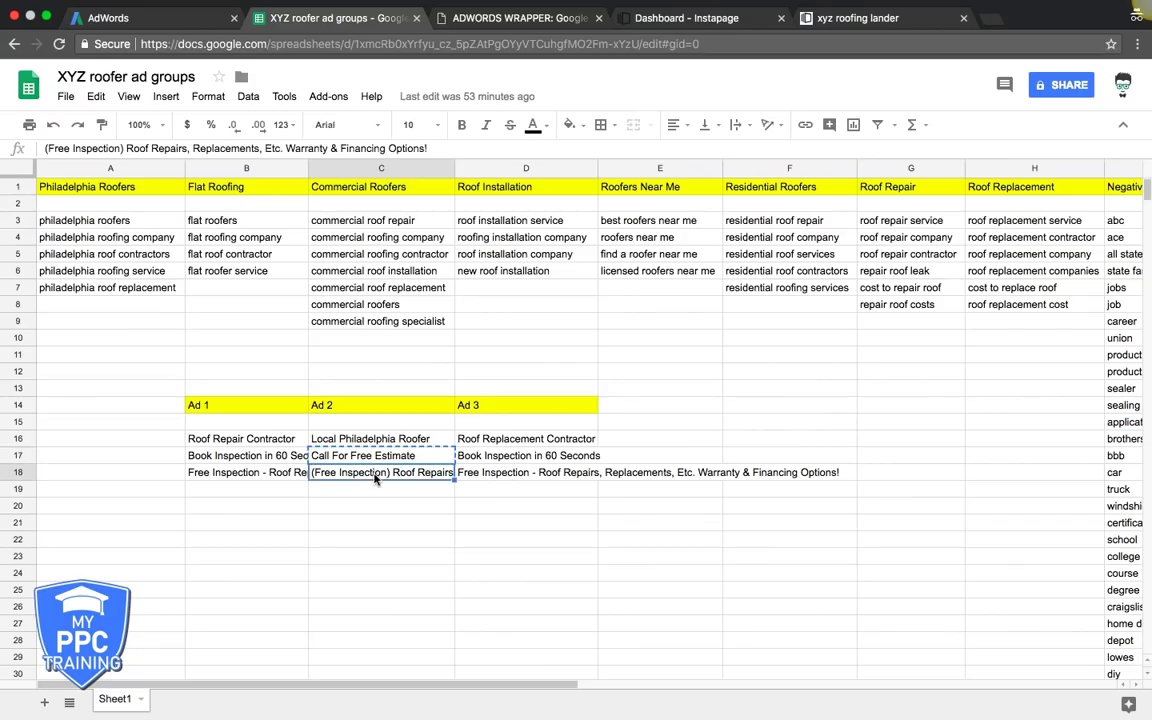
{"action": "double_click", "coordinate": [375, 474]}
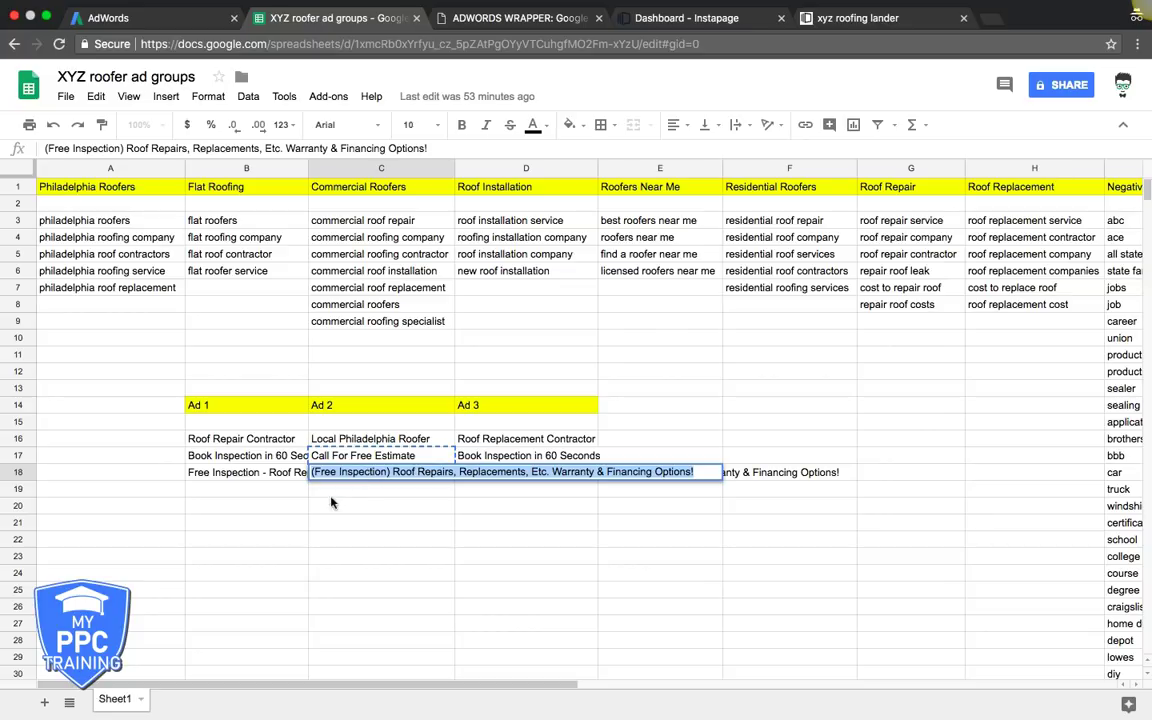
{"action": "left_click", "coordinate": [337, 507]}
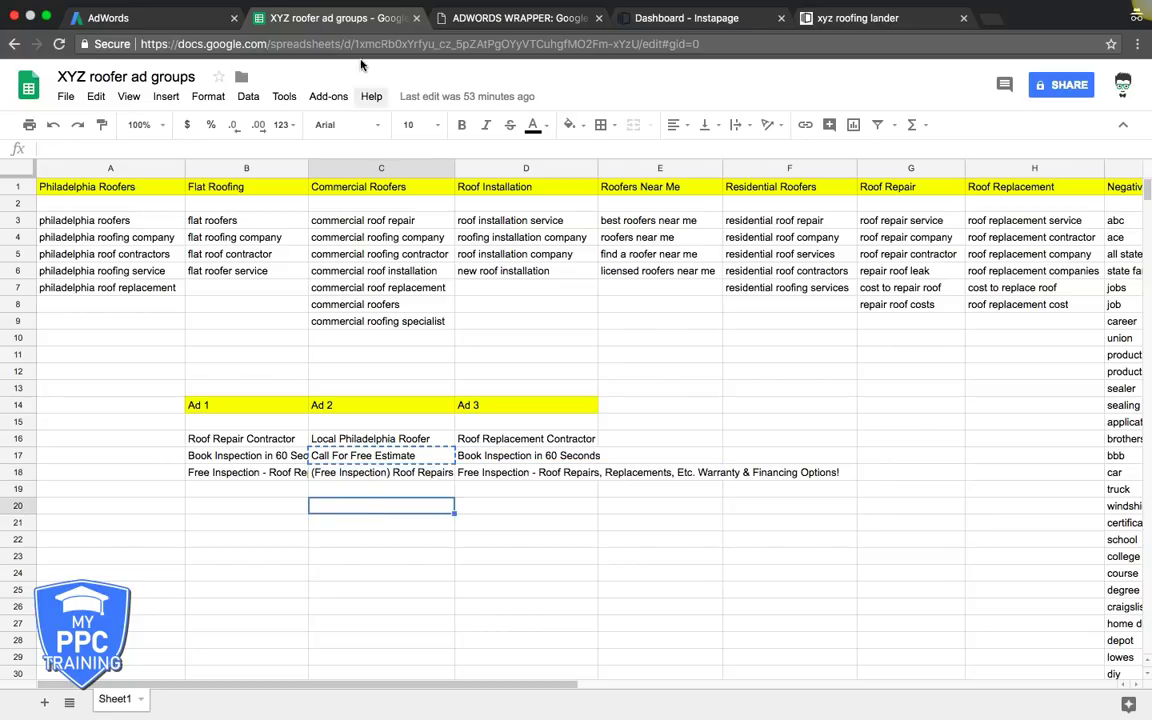
{"action": "left_click", "coordinate": [191, 17]}
{"action": "key", "text": "ctrl+v"}
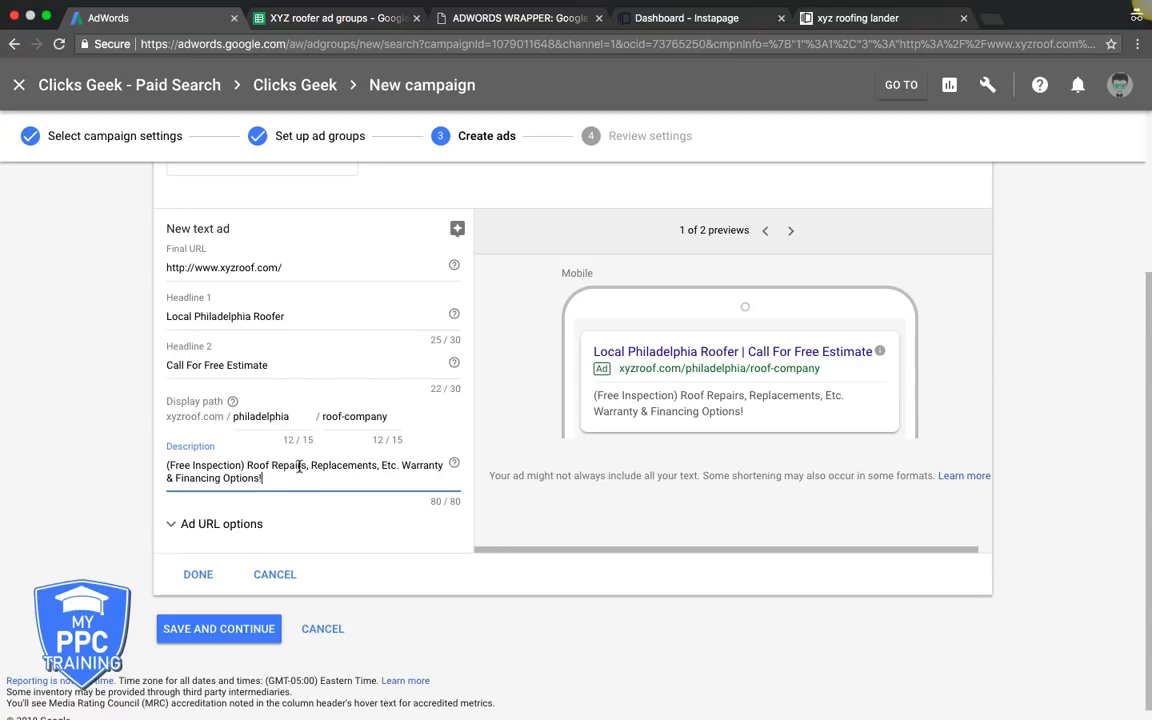
{"action": "left_click", "coordinate": [98, 455]}
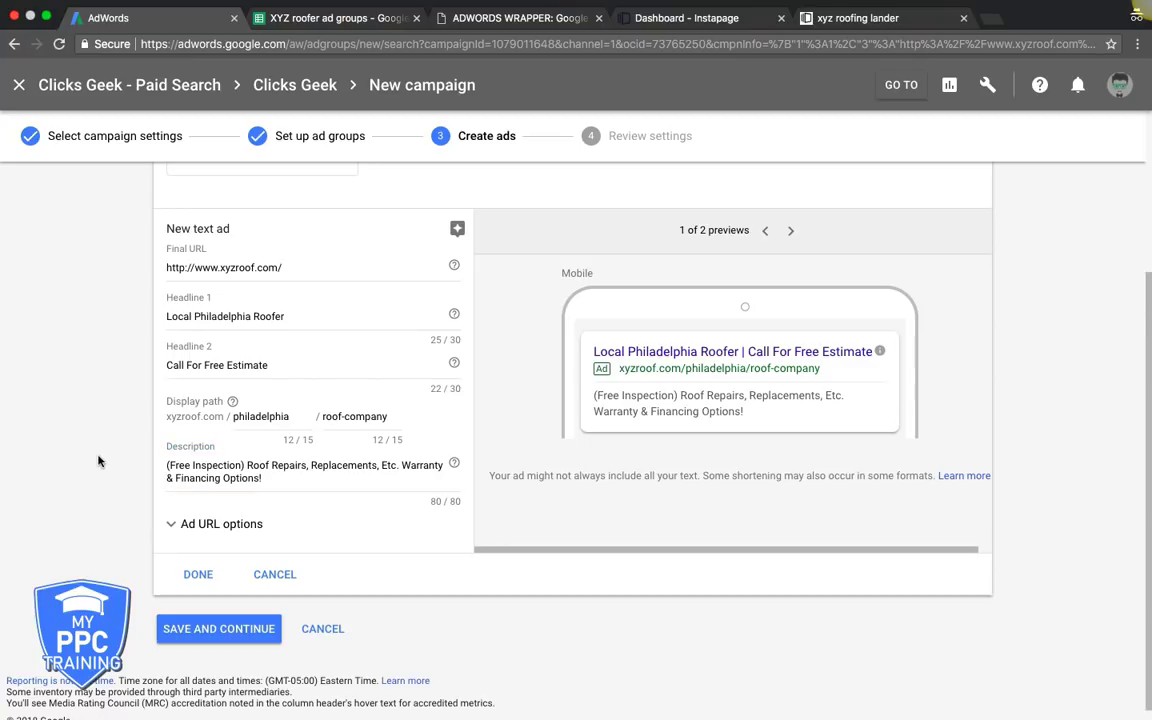
{"action": "scroll", "coordinate": [98, 447], "scroll_direction": "up", "scroll_amount": 1}
{"action": "left_click", "coordinate": [272, 505]}
{"action": "key", "text": "BackSpace"}
{"action": "type", "text": "!"}
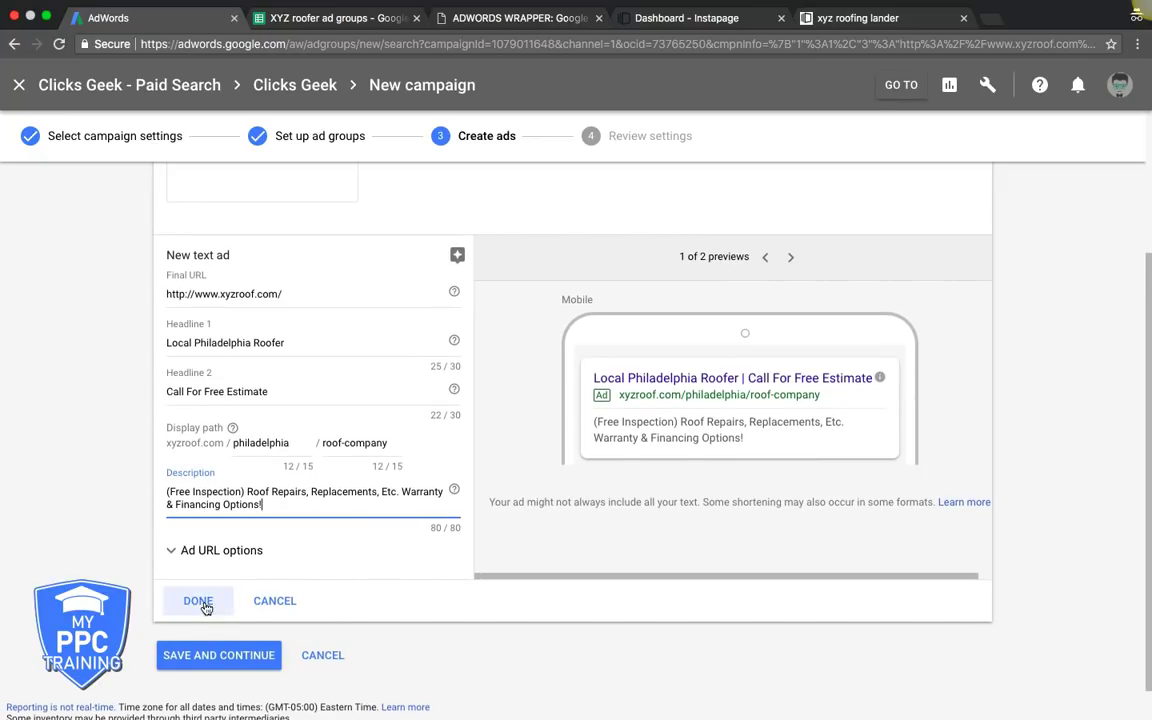
Finish the text ad, save the ads and continue through the review to the new campaign
{"action": "scroll", "coordinate": [79, 442], "scroll_direction": "up", "scroll_amount": 2}
{"action": "scroll", "coordinate": [79, 442], "scroll_direction": "down", "scroll_amount": 3}
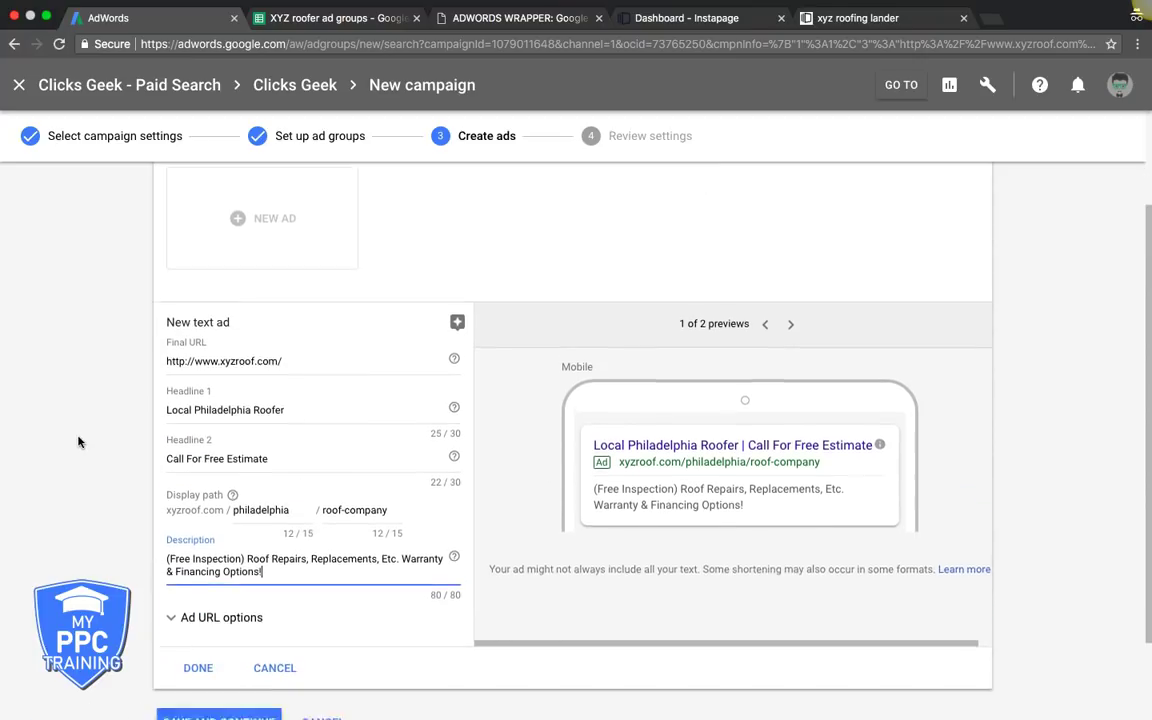
{"action": "left_click", "coordinate": [199, 566]}
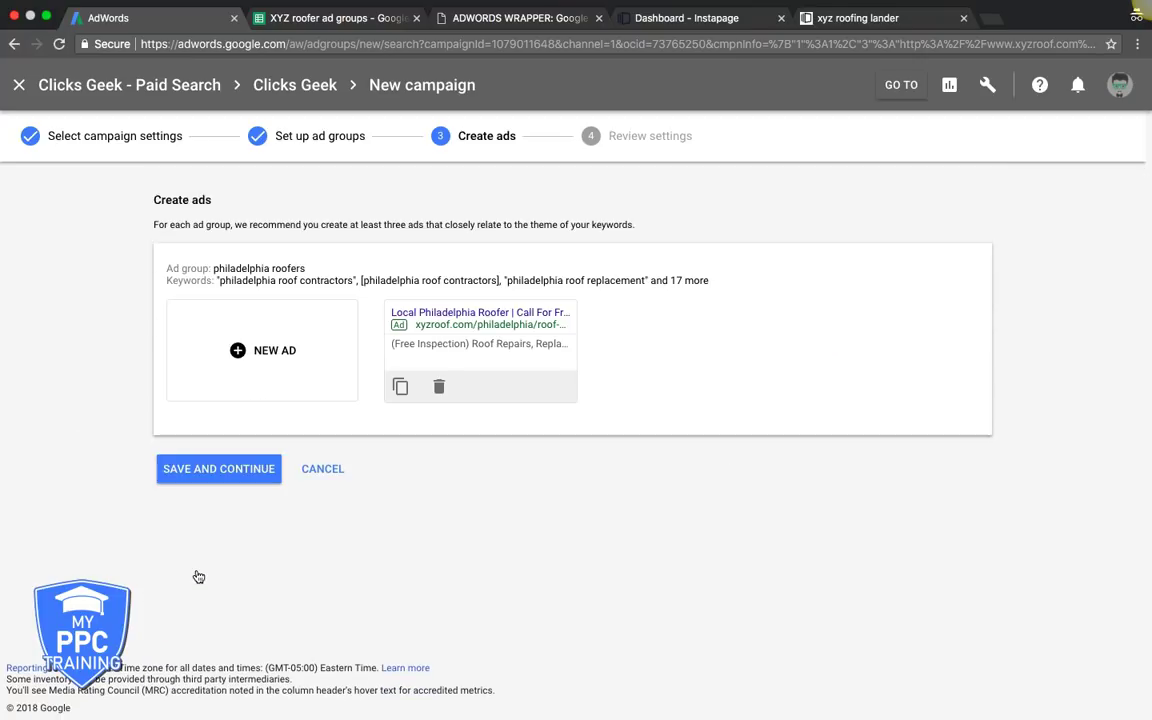
{"action": "left_click", "coordinate": [219, 474]}
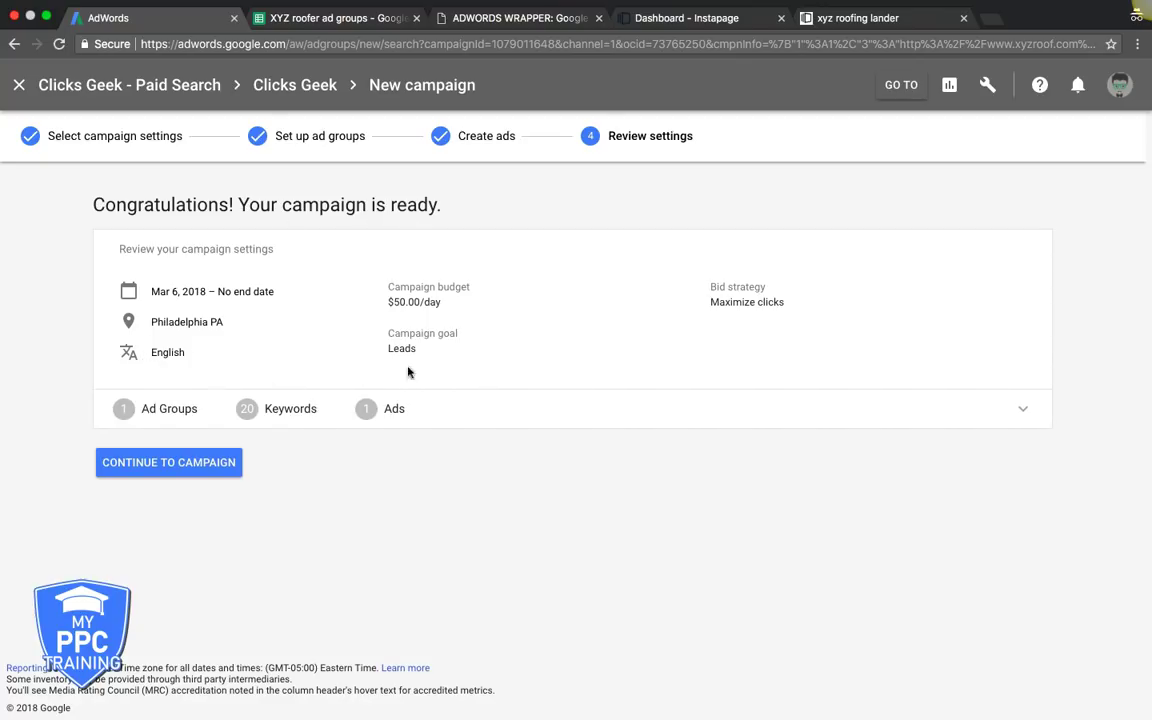
{"action": "left_click", "coordinate": [168, 470]}
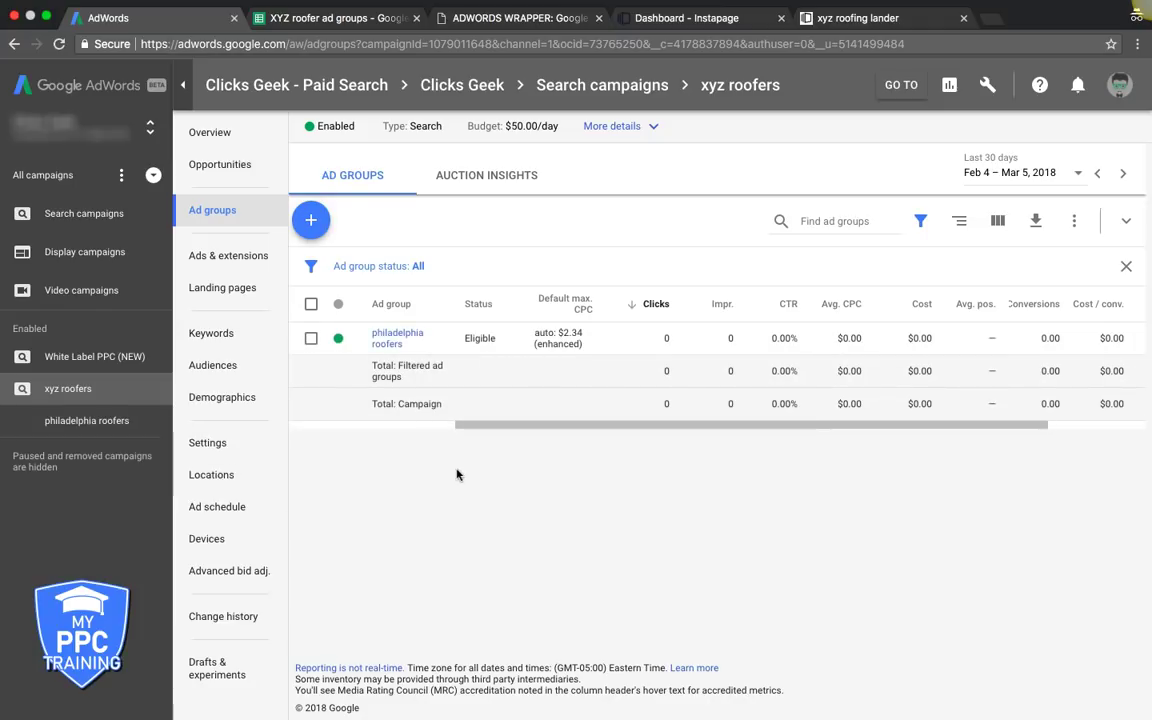
Open the xyz roofers campaign's overview and pause the campaign
{"action": "left_click", "coordinate": [210, 135]}
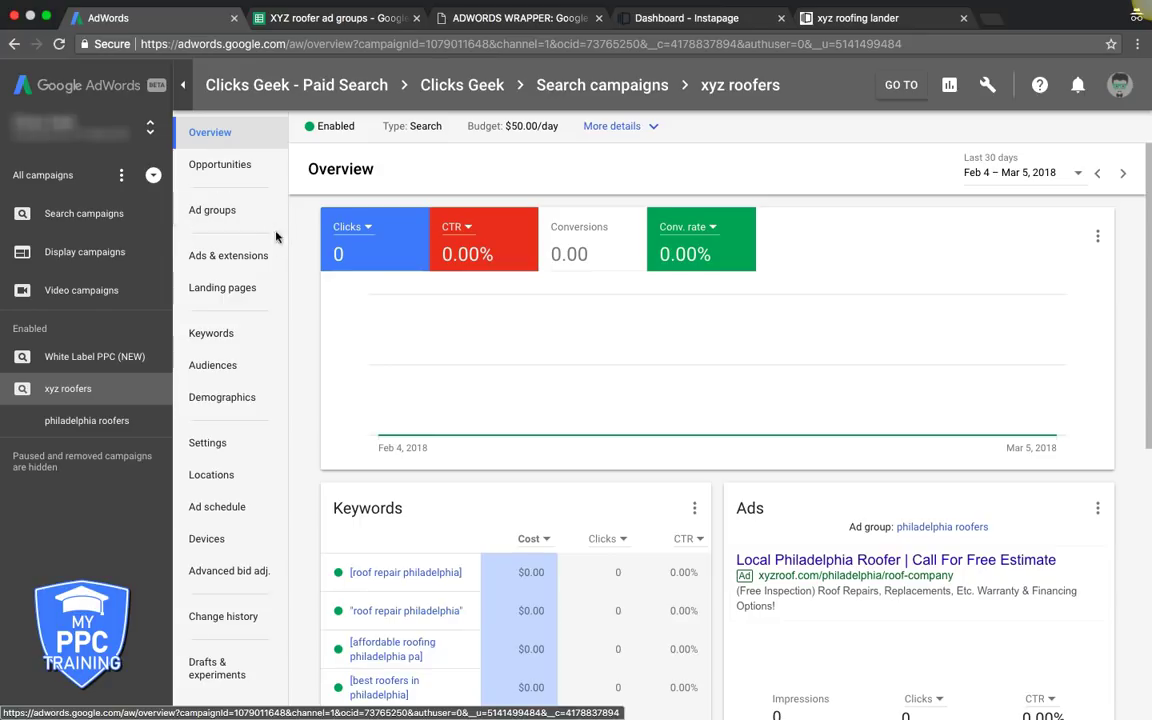
{"action": "left_click", "coordinate": [63, 392]}
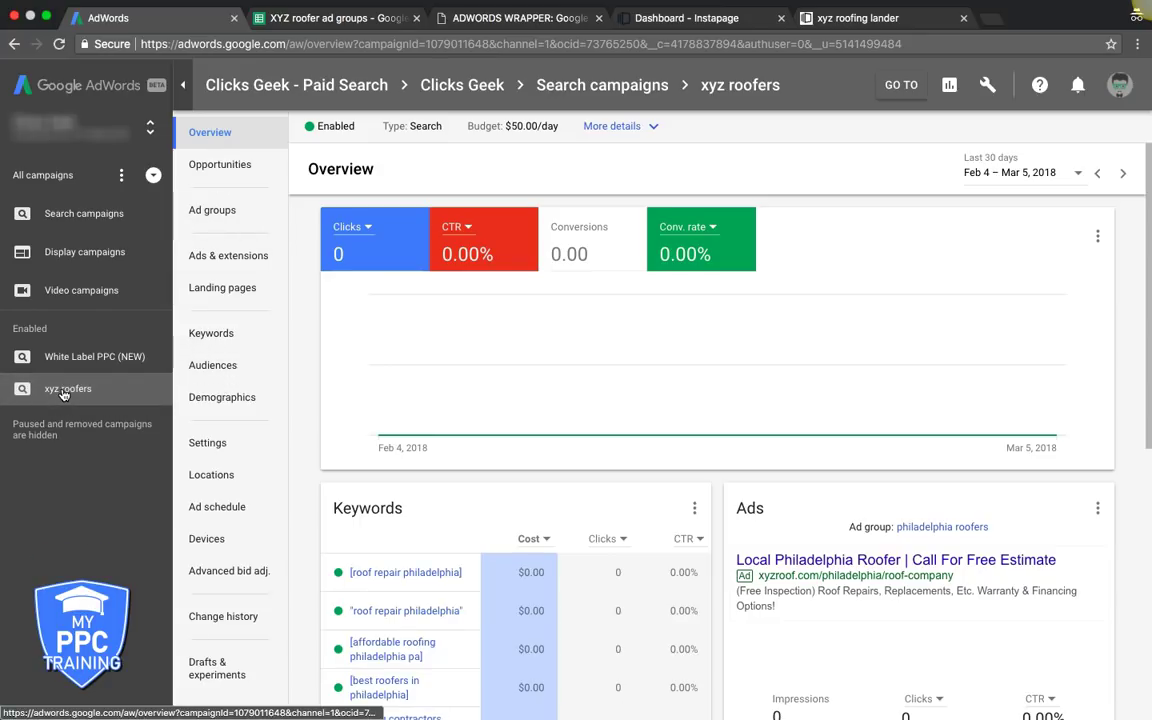
{"action": "left_click", "coordinate": [212, 212]}
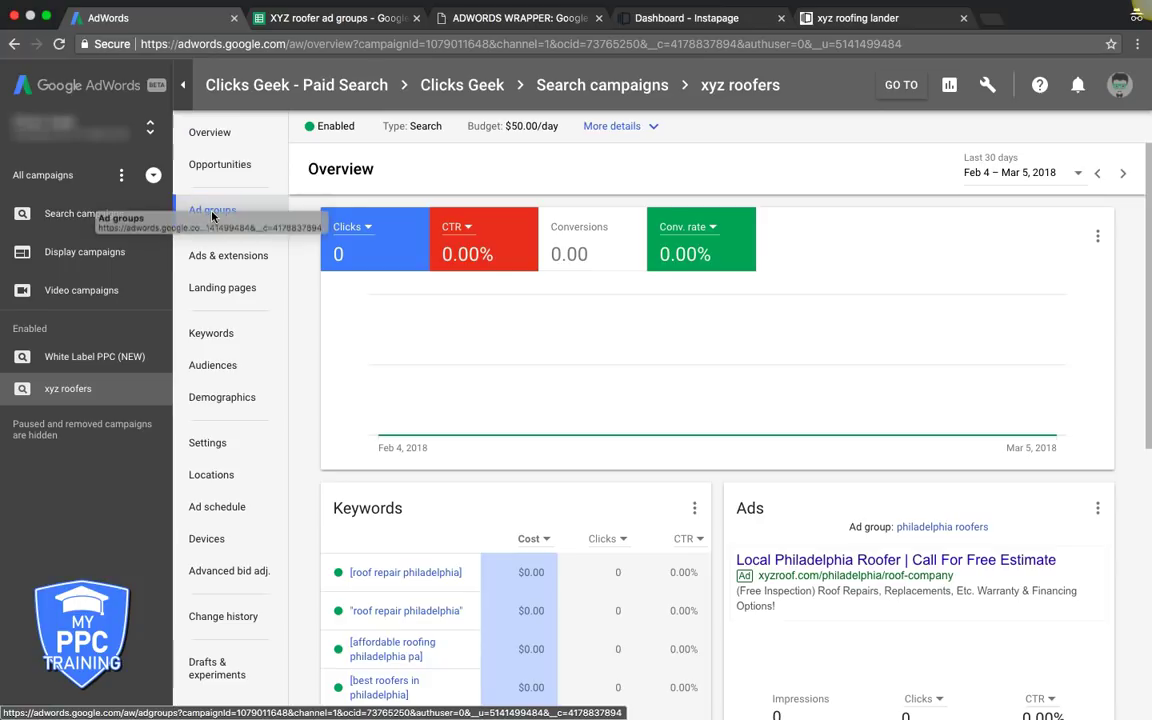
{"action": "left_click", "coordinate": [310, 122]}
{"action": "left_click", "coordinate": [342, 174]}
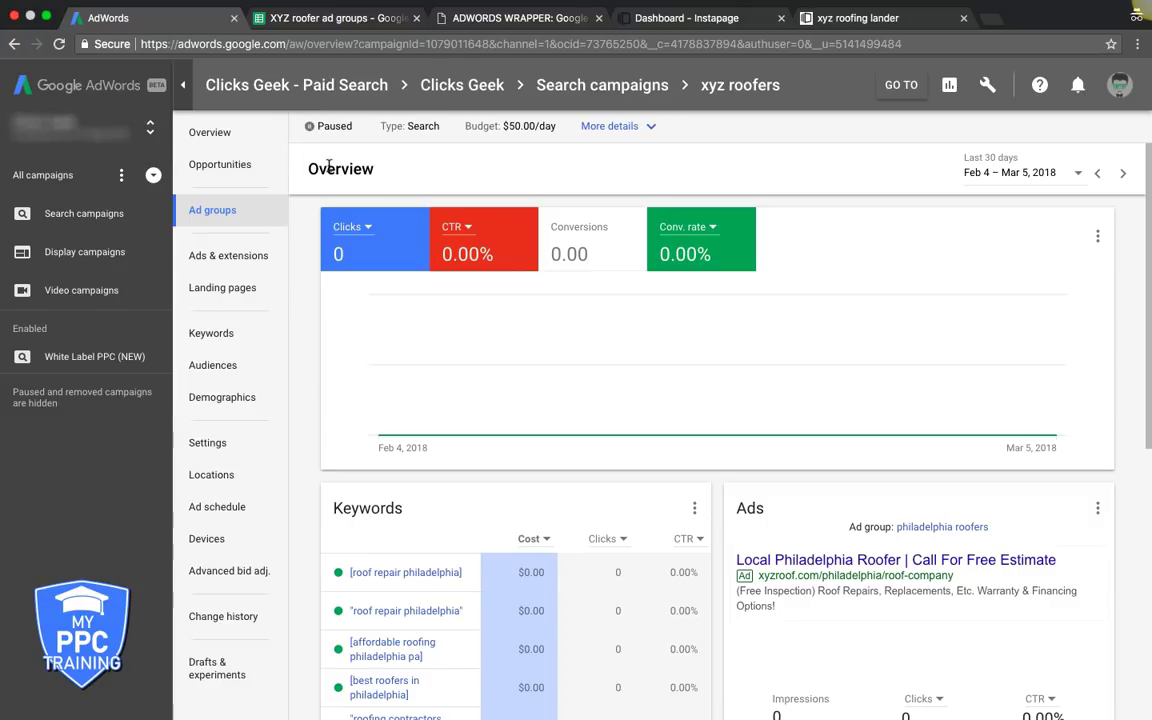
Open the campaign's ad groups and set the ad group status filter to All but removed
{"action": "left_click", "coordinate": [211, 215]}
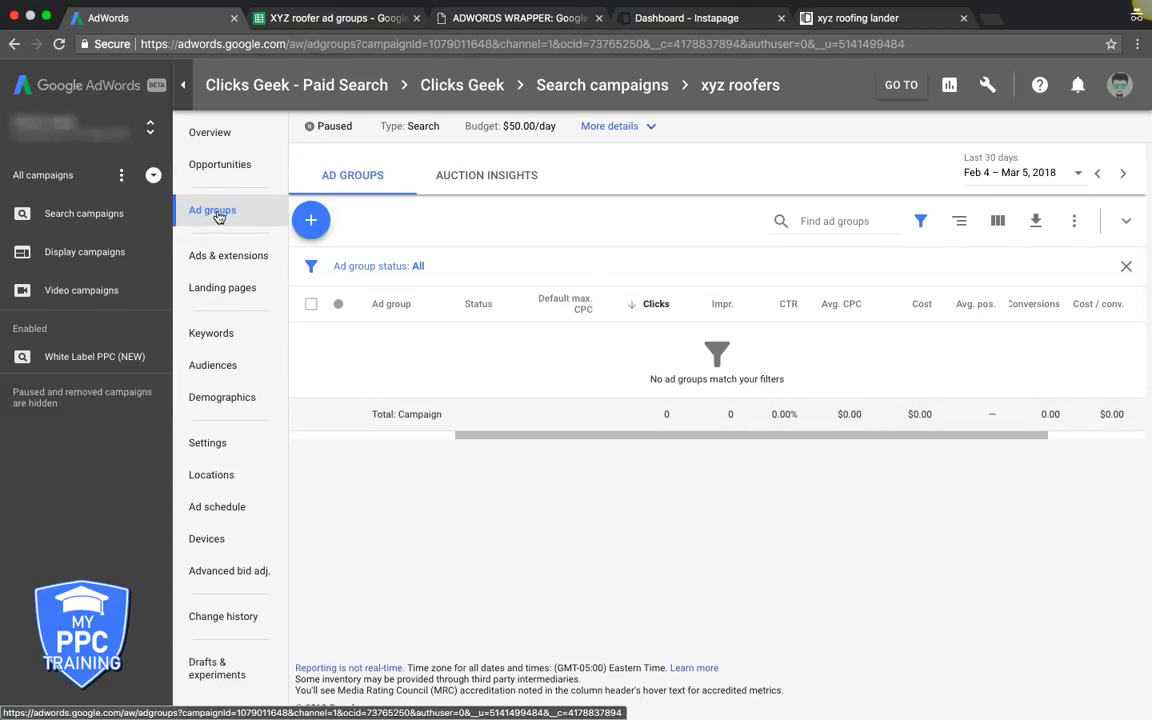
{"action": "left_click", "coordinate": [368, 267]}
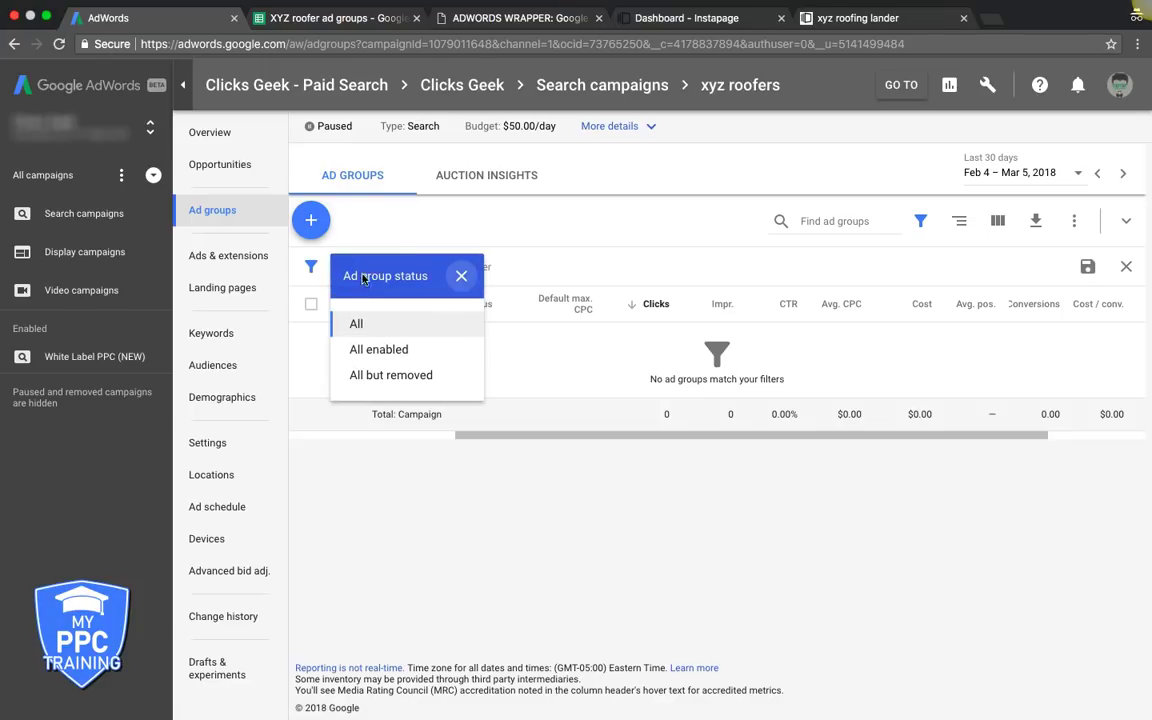
{"action": "left_click", "coordinate": [369, 376]}
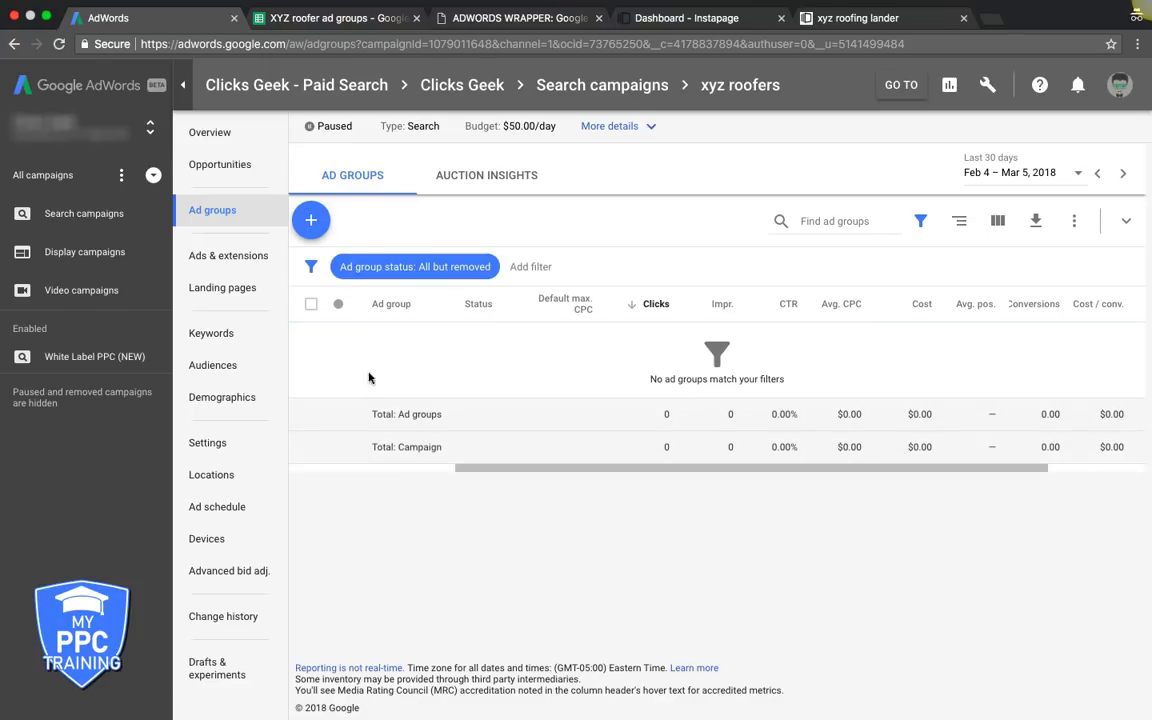
Enable the xyz roofers campaign again and open its philadelphia roofers ad group
{"action": "left_click", "coordinate": [332, 127]}
{"action": "left_click", "coordinate": [336, 135]}
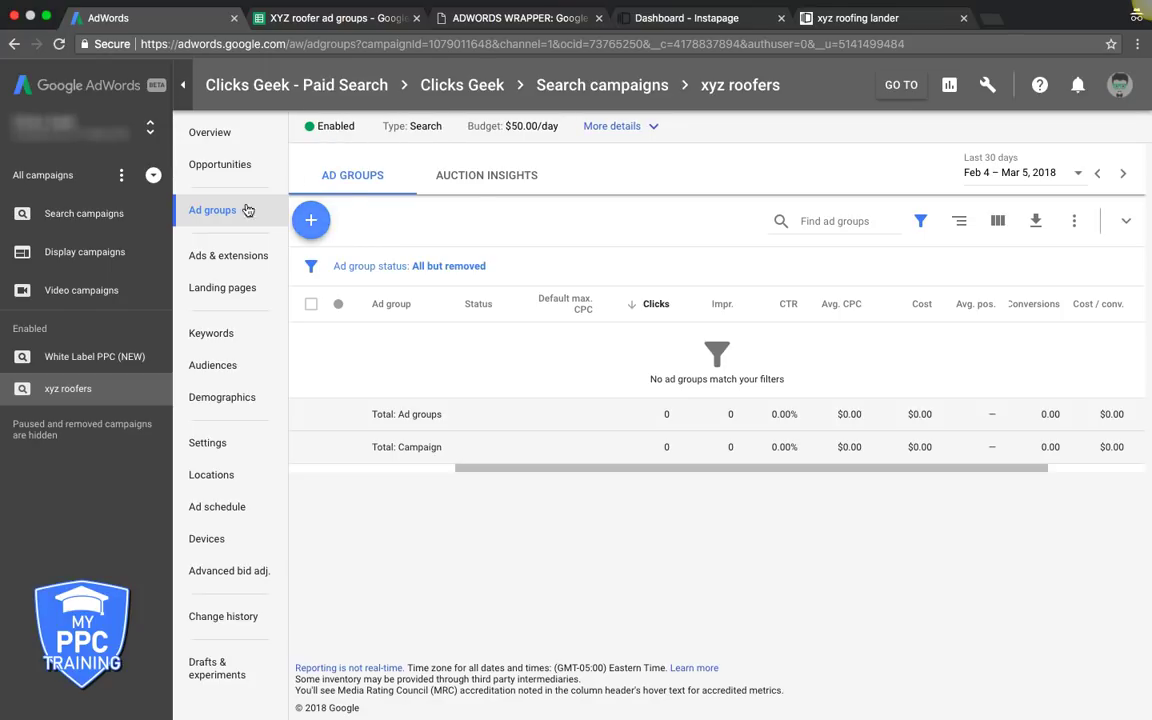
{"action": "left_click", "coordinate": [207, 142]}
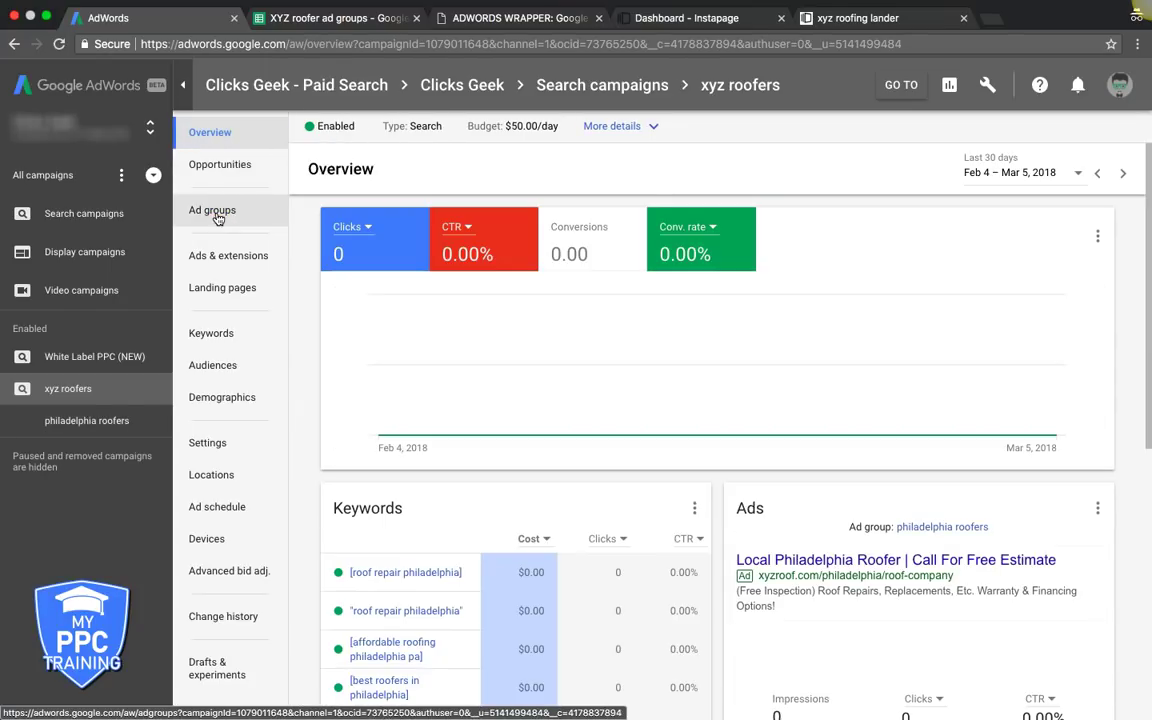
{"action": "left_click", "coordinate": [214, 212]}
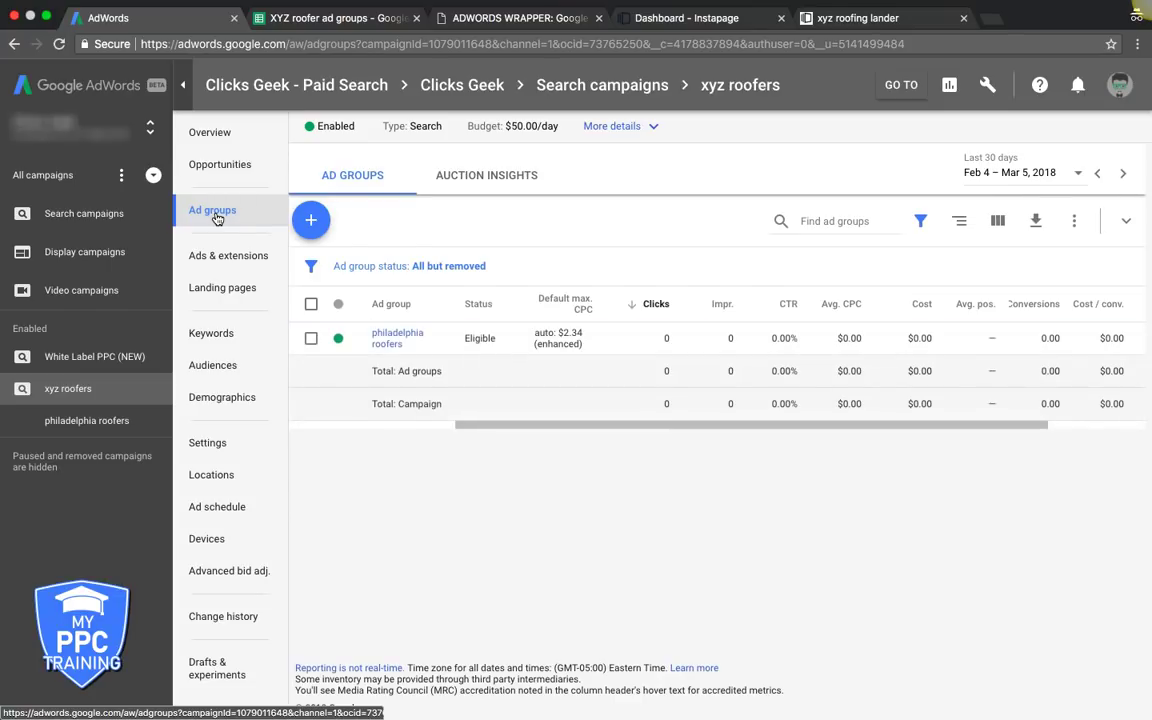
{"action": "left_click", "coordinate": [388, 341]}
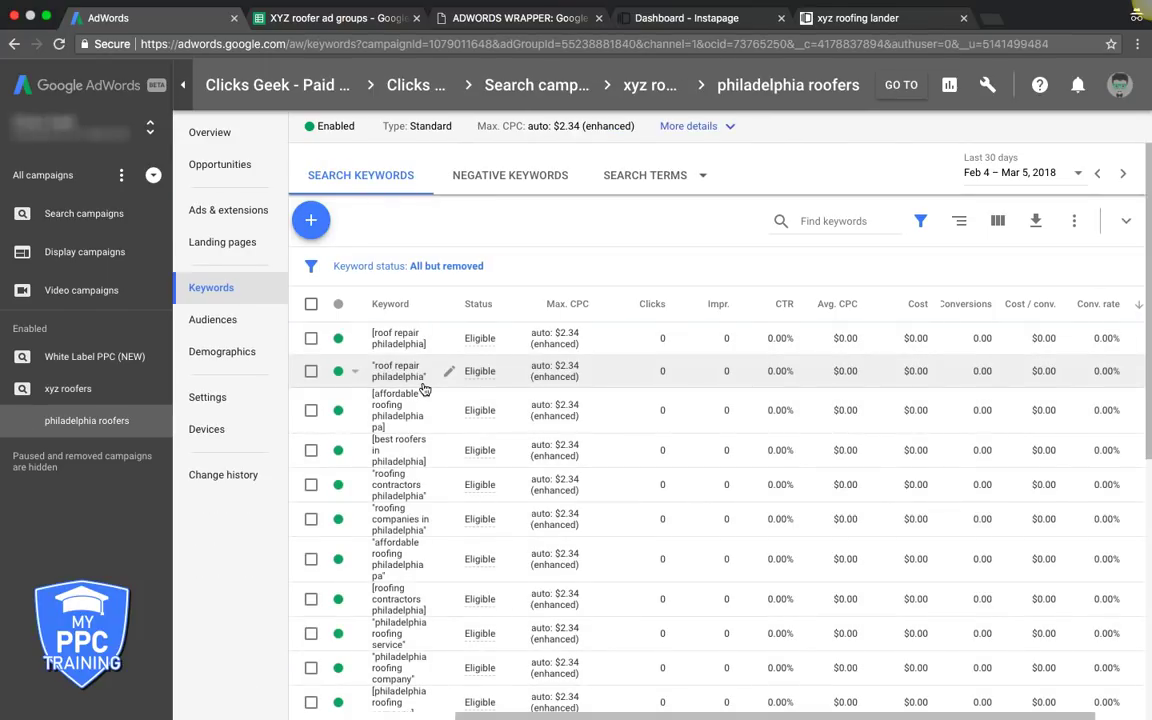
Review the philadelphia roofers ad group's search keywords, then start adding negative keywords with the level set to Campaign
{"action": "scroll", "coordinate": [424, 389], "scroll_direction": "down", "scroll_amount": 4}
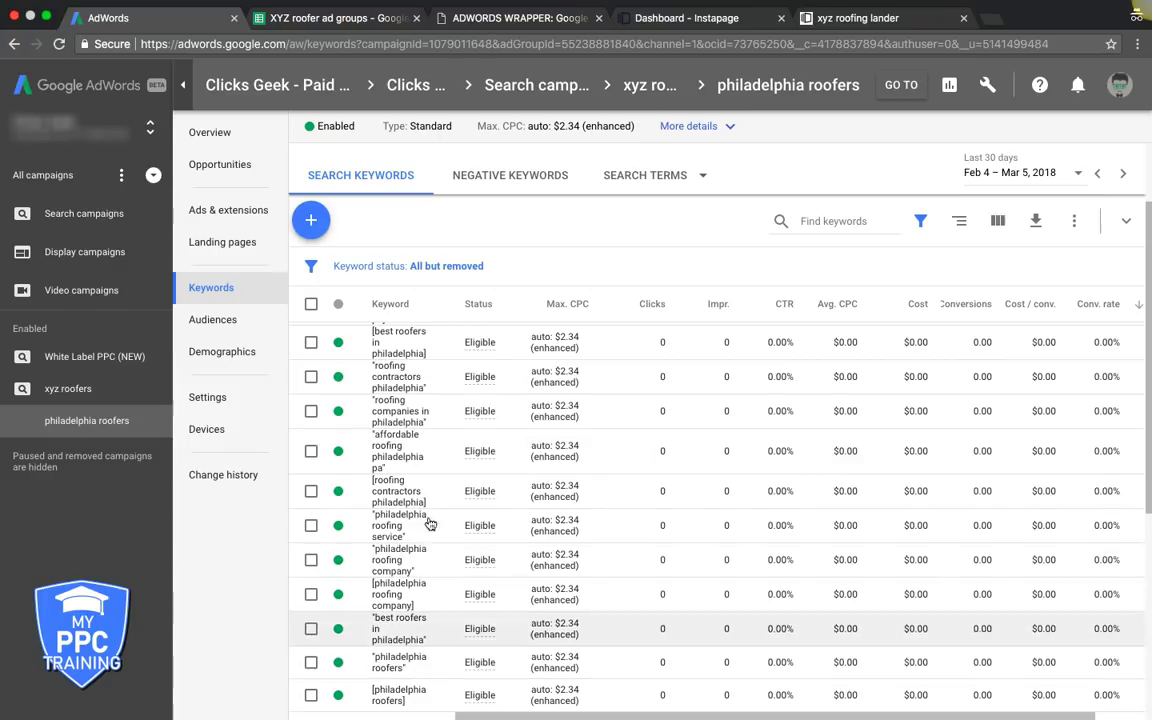
{"action": "scroll", "coordinate": [433, 463], "scroll_direction": "down", "scroll_amount": 3}
{"action": "scroll", "coordinate": [432, 463], "scroll_direction": "up", "scroll_amount": 10}
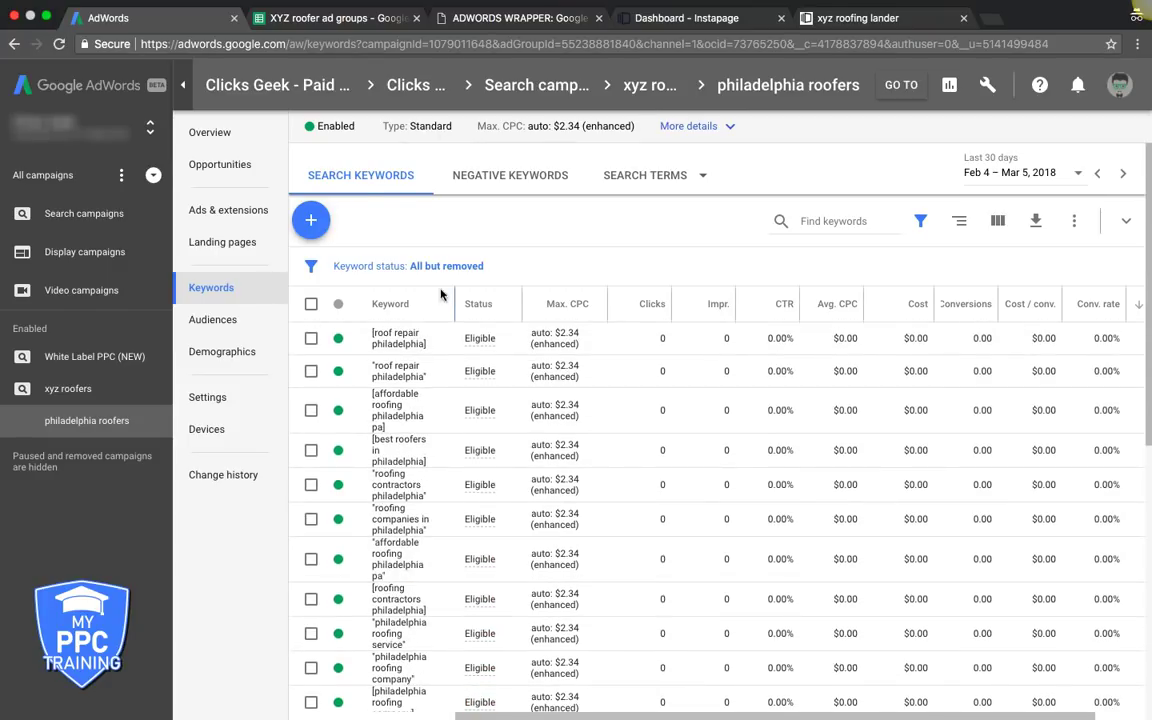
{"action": "left_click", "coordinate": [492, 180]}
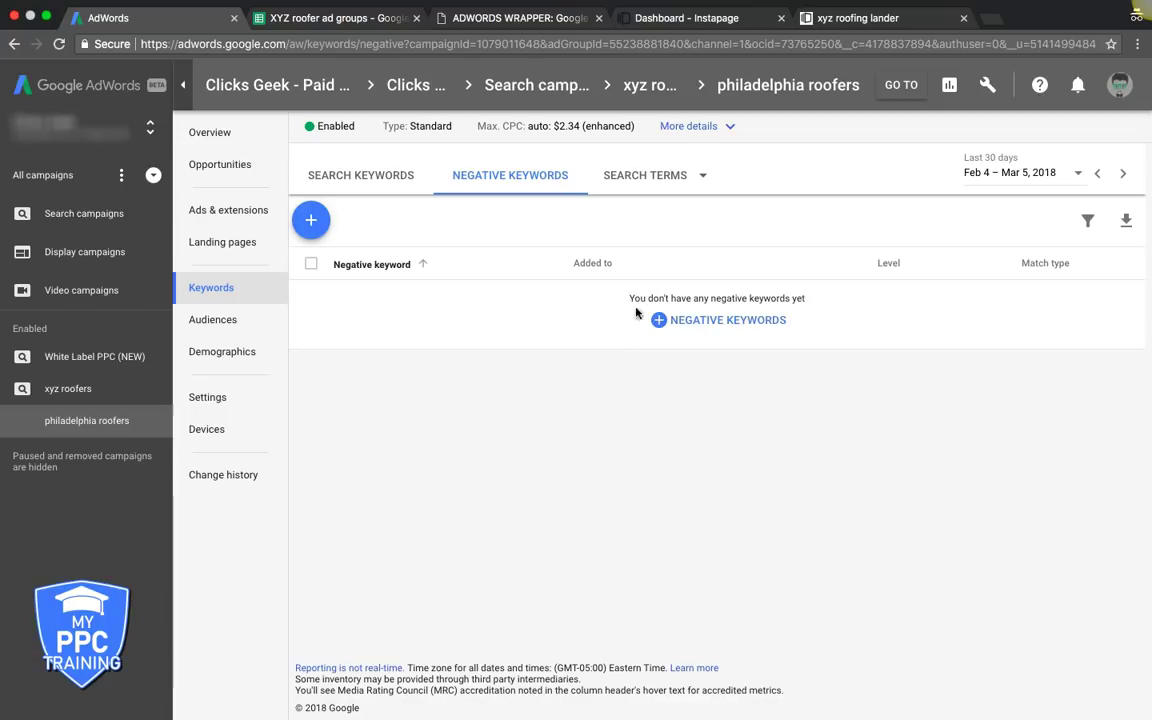
{"action": "left_click", "coordinate": [312, 224]}
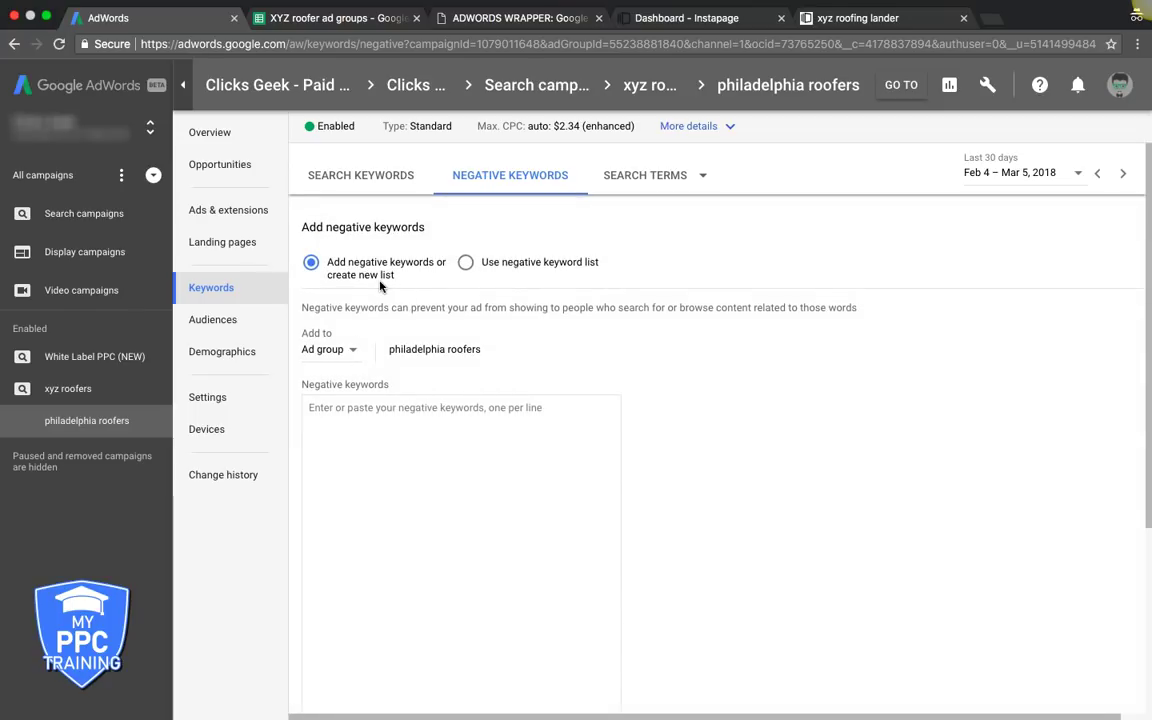
{"action": "left_click", "coordinate": [329, 352]}
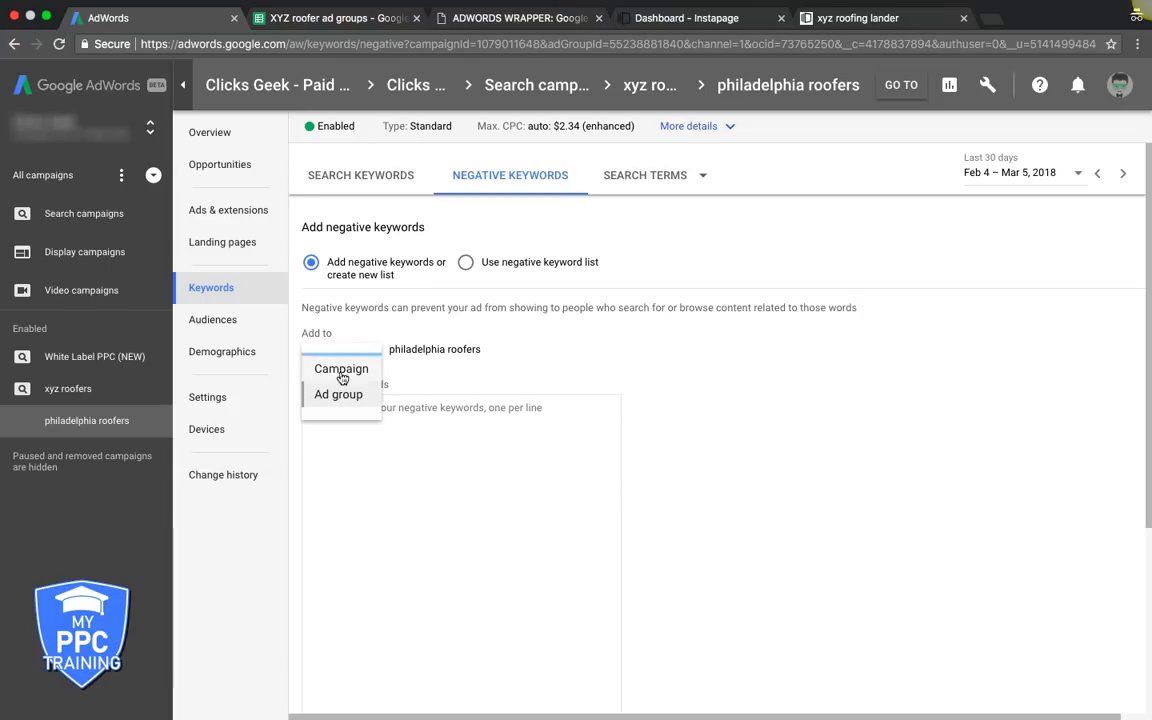
{"action": "left_click", "coordinate": [342, 370]}
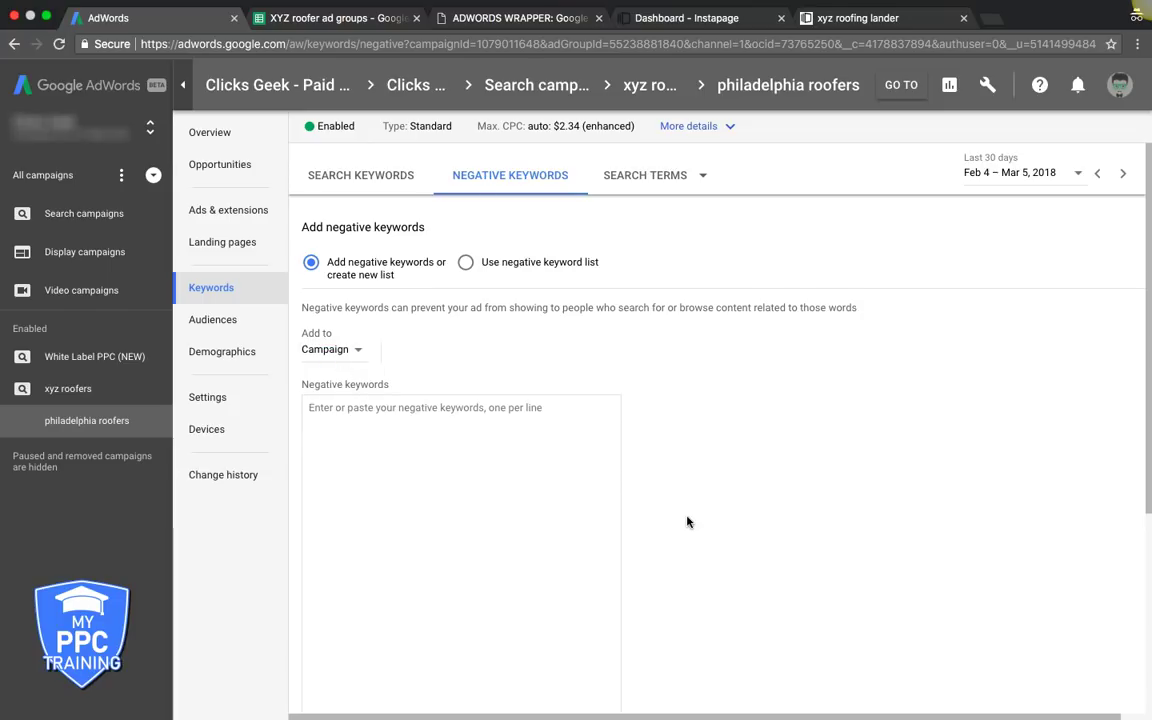
{"action": "scroll", "coordinate": [687, 521], "scroll_direction": "down", "scroll_amount": 3}
{"action": "left_click", "coordinate": [411, 311]}
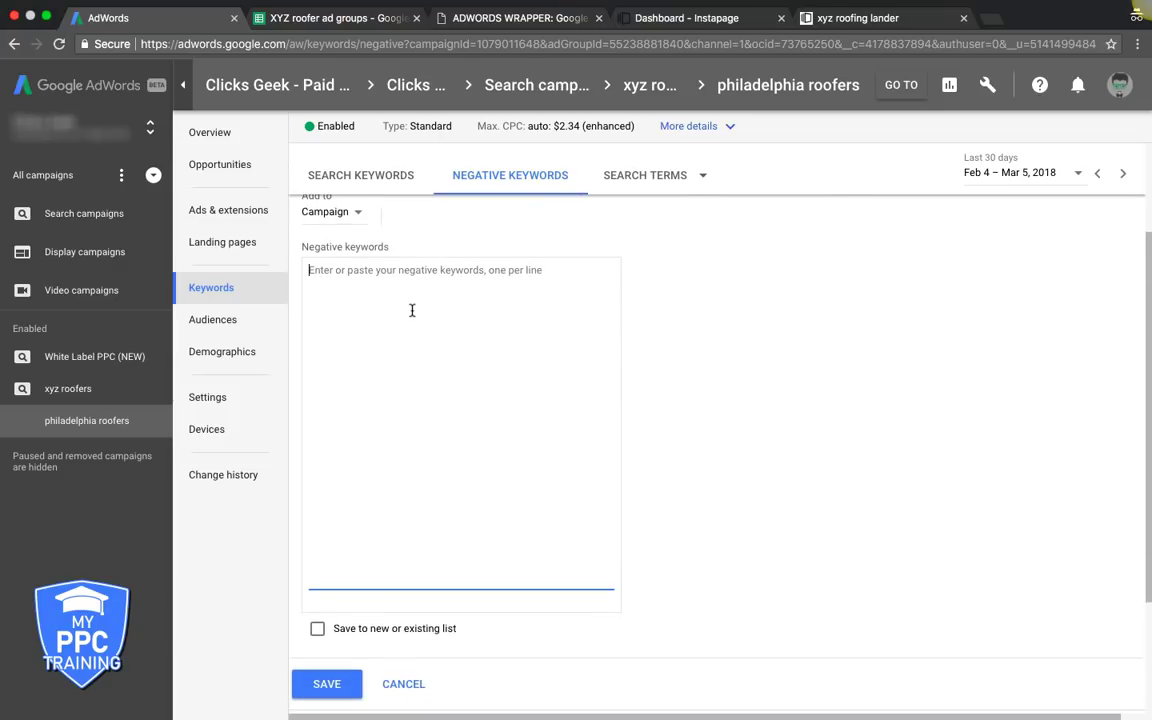
Switch to the XYZ roofer ad groups spreadsheet and copy the whole Negative Keywords list, starting at abc
{"action": "left_click", "coordinate": [315, 20]}
{"action": "scroll", "coordinate": [1020, 404], "scroll_direction": "right", "scroll_amount": 3}
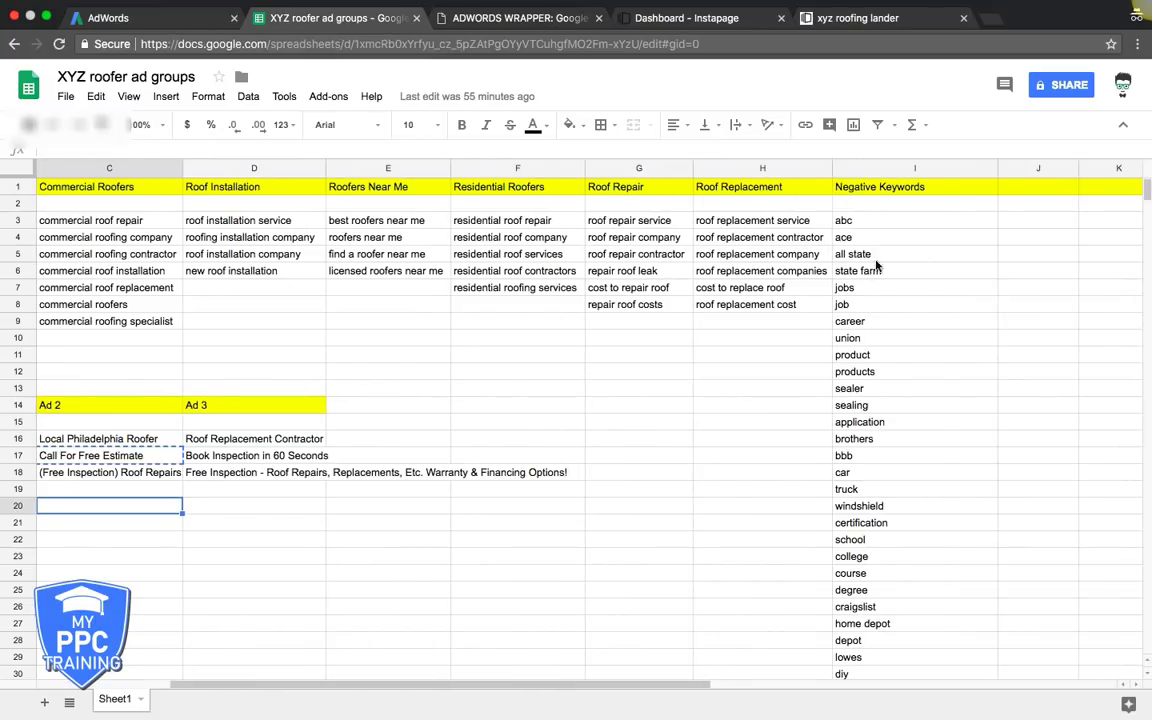
{"action": "left_click_drag", "start_coordinate": [861, 221], "coordinate": [905, 545]}
{"action": "key", "text": "ctrl+c"}
{"action": "scroll", "coordinate": [712, 522], "scroll_direction": "up", "scroll_amount": 3}
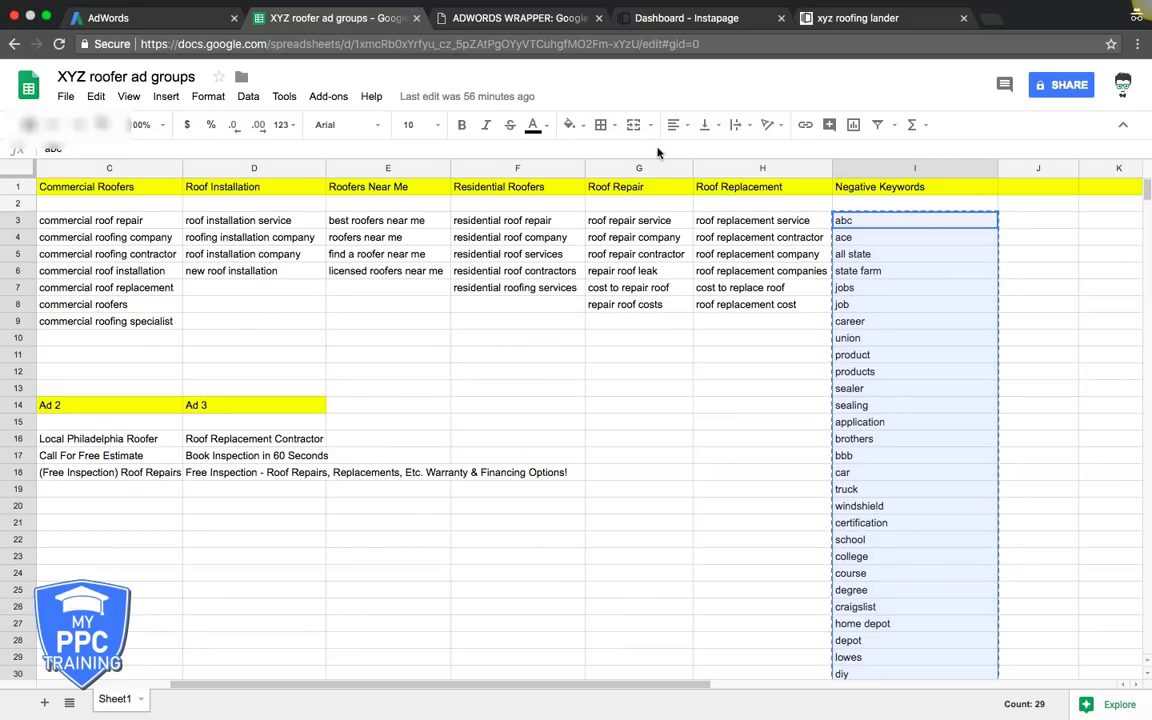
Switch to AdWords Wrapper, replace the entered keywords with the copied negative keywords and wrap them
{"action": "left_click", "coordinate": [477, 28]}
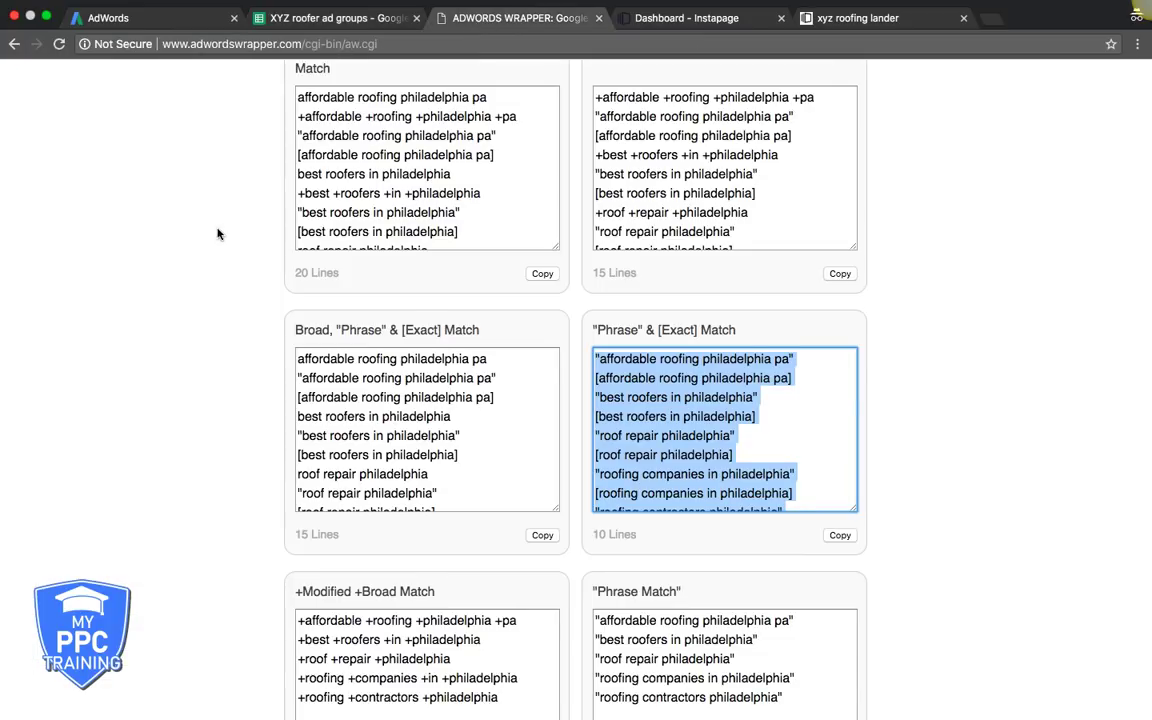
{"action": "scroll", "coordinate": [216, 231], "scroll_direction": "up", "scroll_amount": 5}
{"action": "left_click_drag", "start_coordinate": [494, 320], "coordinate": [262, 232]}
{"action": "key", "text": "super+v"}
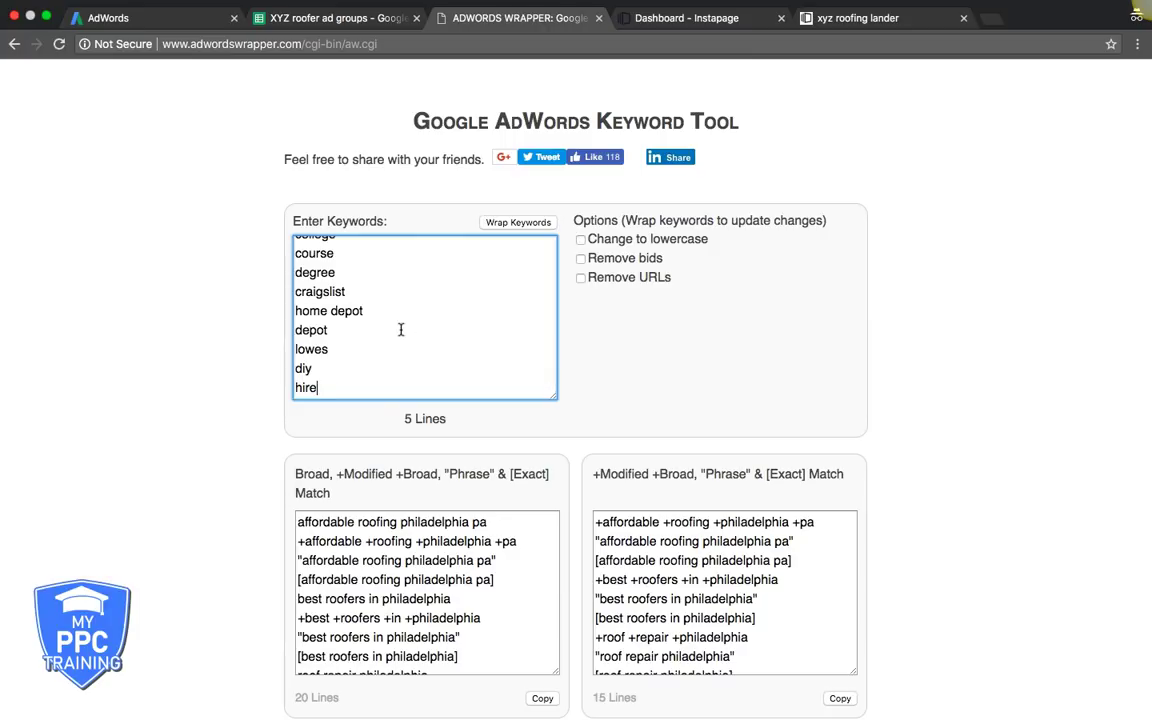
{"action": "scroll", "coordinate": [337, 305], "scroll_direction": "up", "scroll_amount": 10}
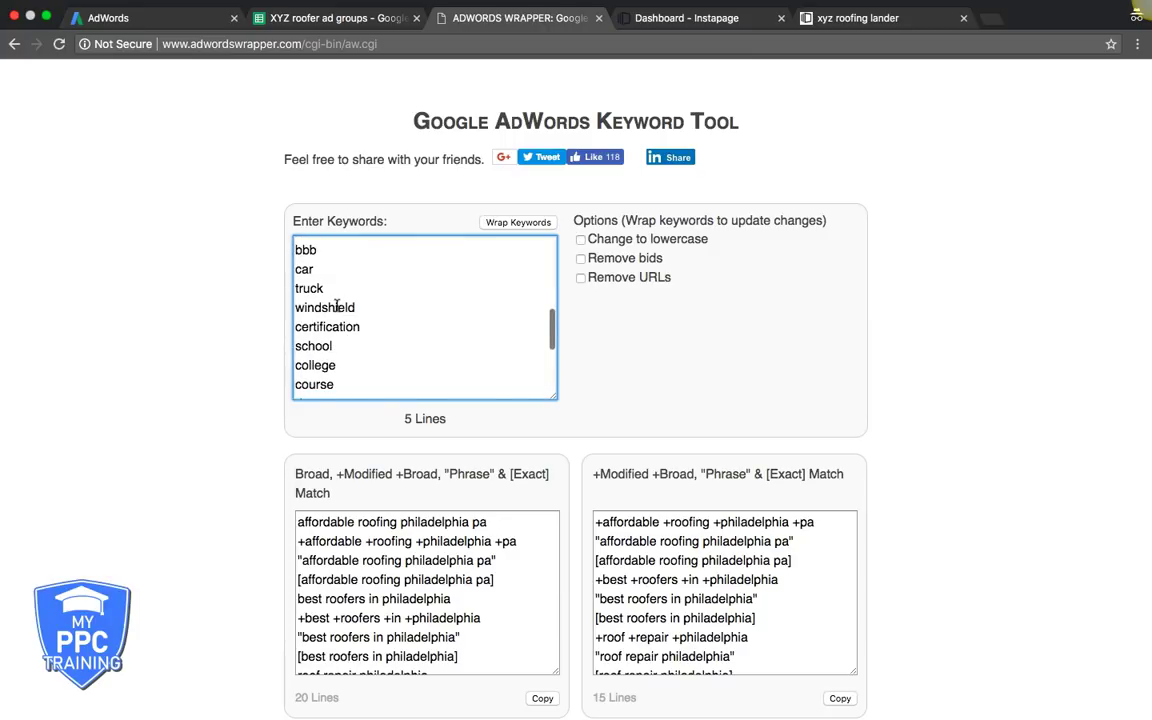
{"action": "scroll", "coordinate": [337, 305], "scroll_direction": "up", "scroll_amount": 10}
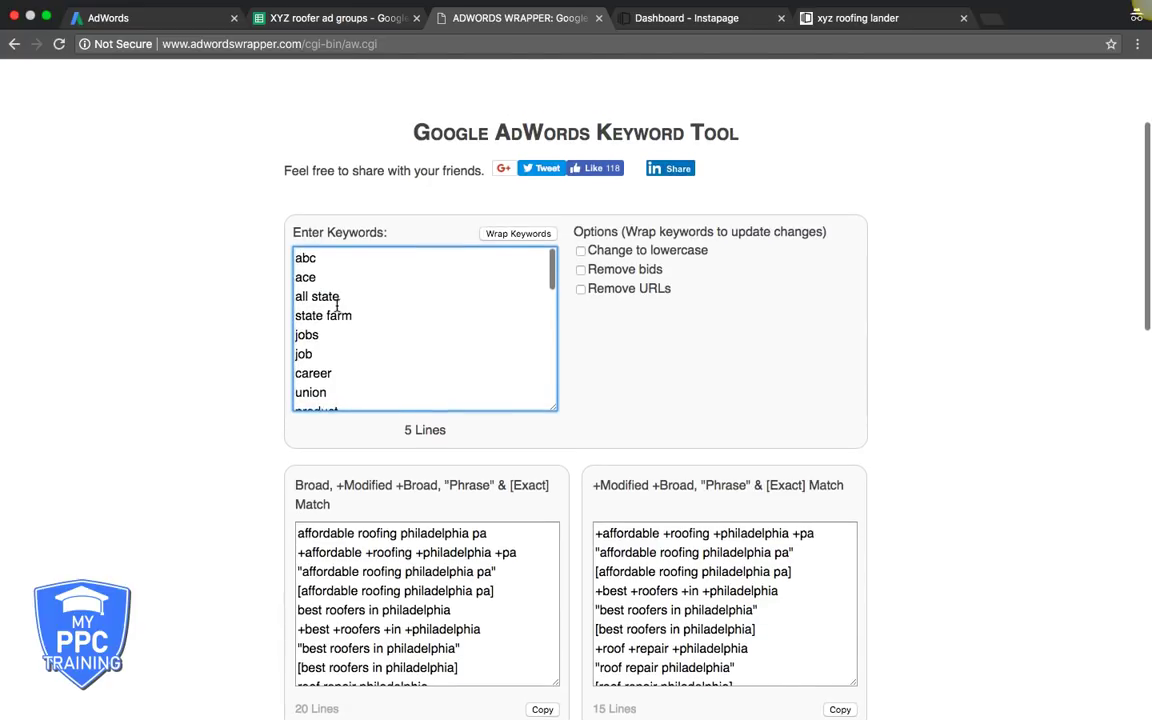
{"action": "left_click", "coordinate": [509, 248]}
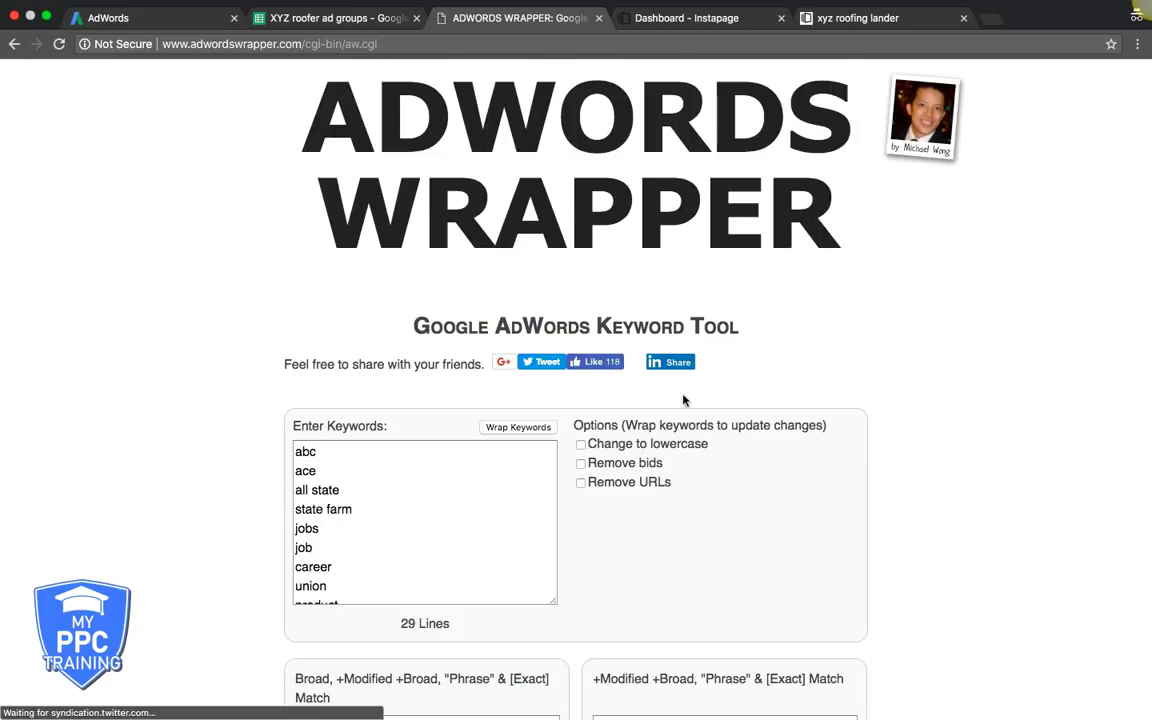
Copy the wrapped negative keywords in their "Phrase Match" form
{"action": "scroll", "coordinate": [1046, 398], "scroll_direction": "down", "scroll_amount": 5}
{"action": "scroll", "coordinate": [1046, 400], "scroll_direction": "down", "scroll_amount": 5}
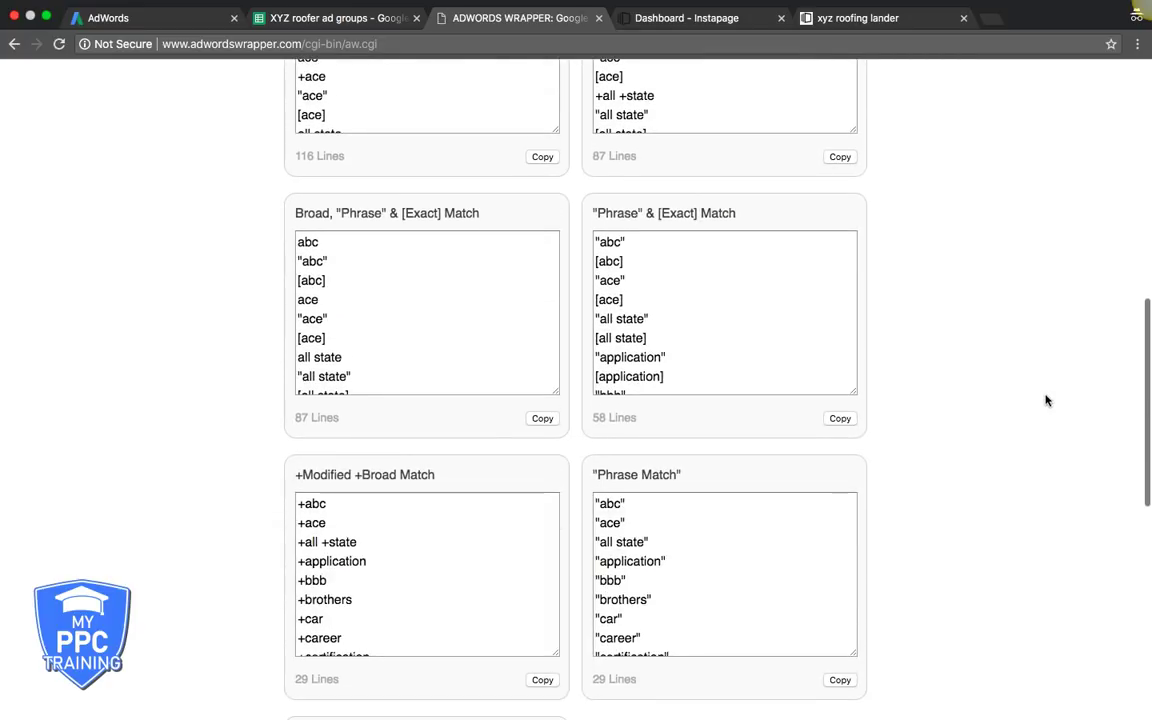
{"action": "scroll", "coordinate": [985, 455], "scroll_direction": "down", "scroll_amount": 2}
{"action": "left_click", "coordinate": [838, 553]}
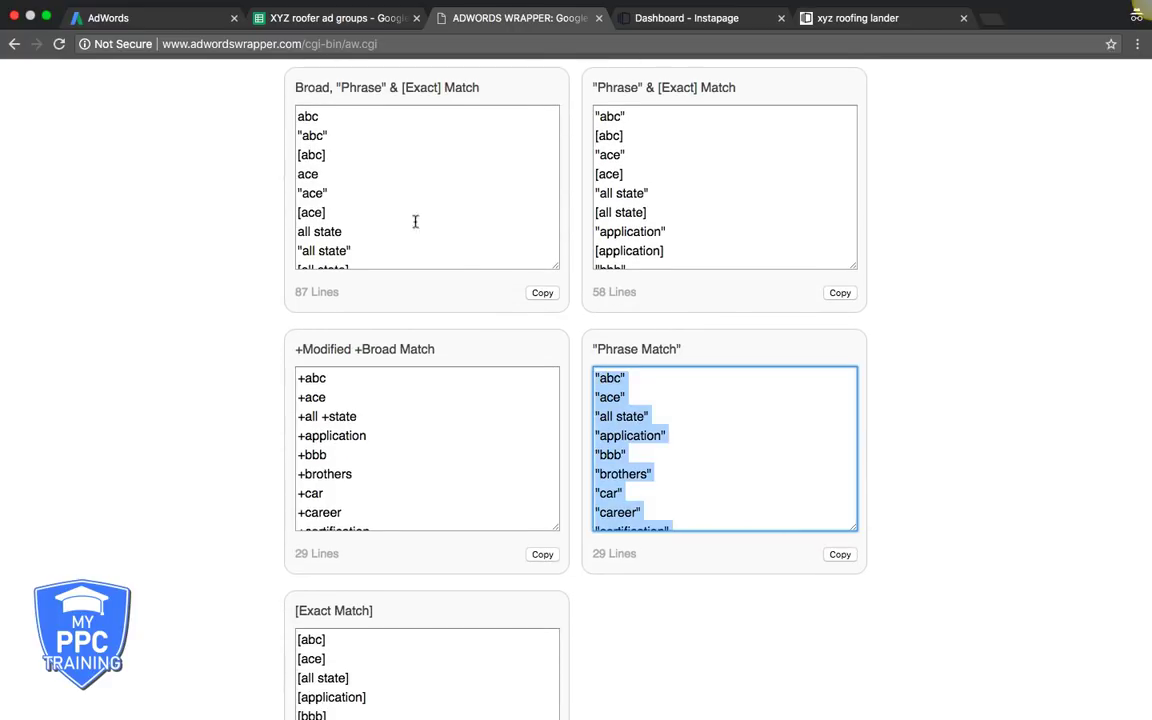
Return to AdWords, paste the phrase-match list as campaign negative keywords and save it
{"action": "key", "text": "super+1"}
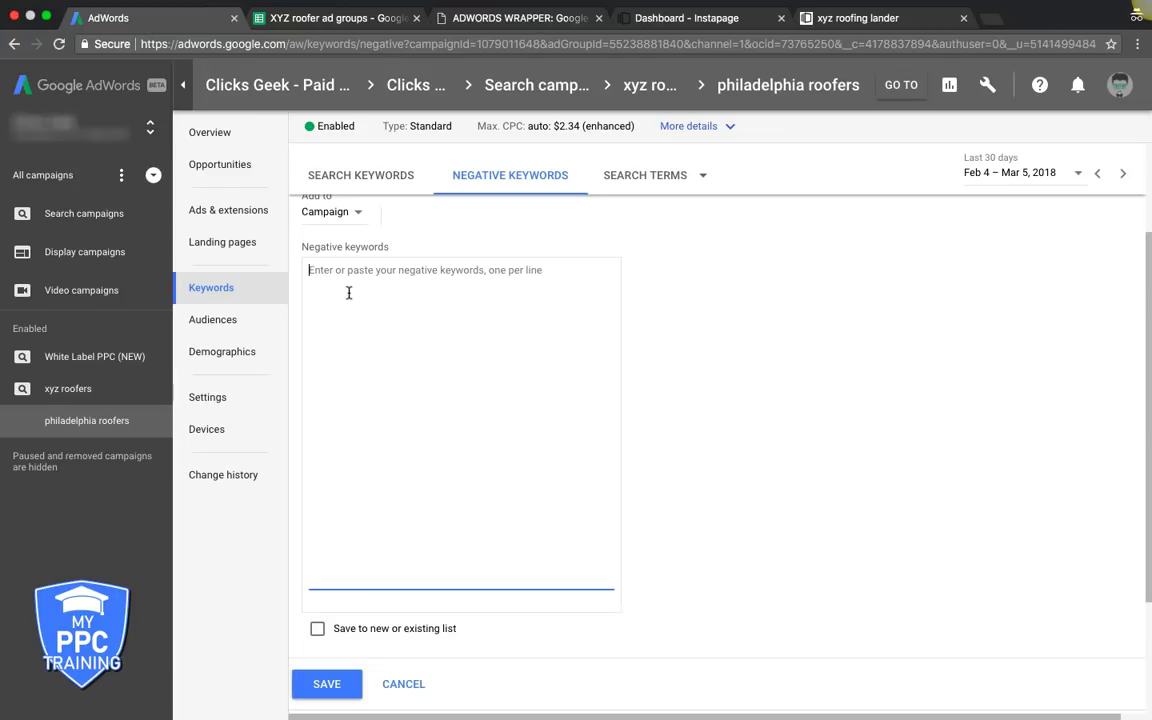
{"action": "key", "text": "super+v"}
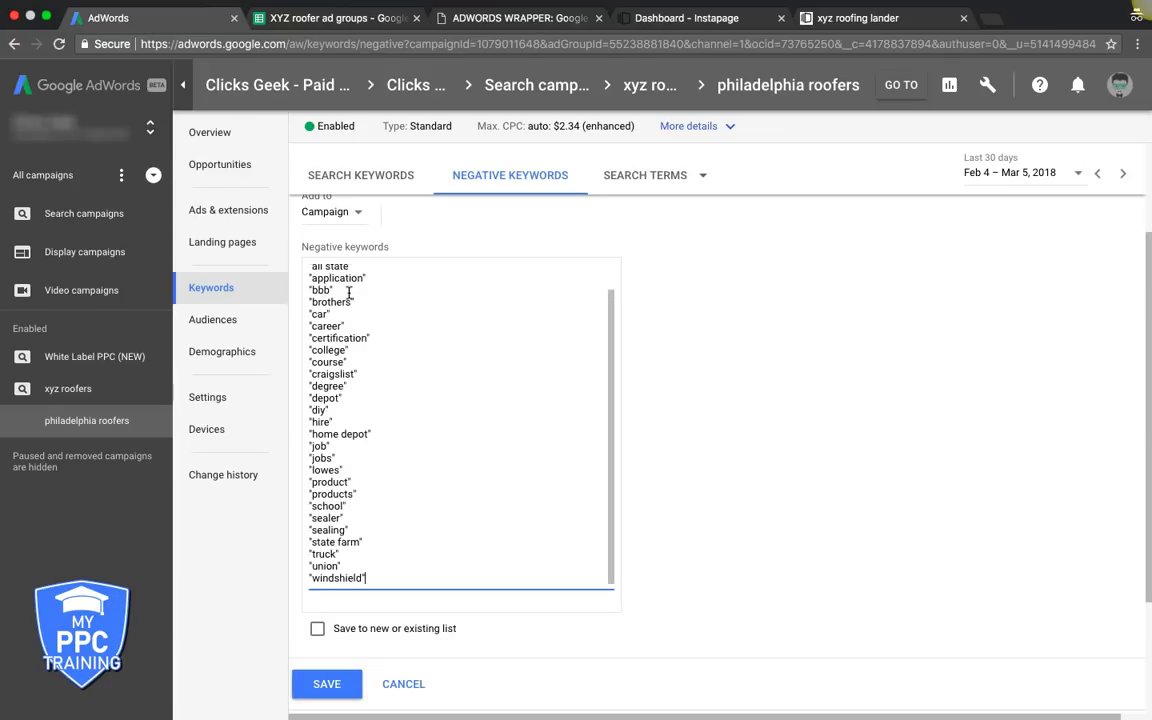
{"action": "left_click", "coordinate": [328, 688]}
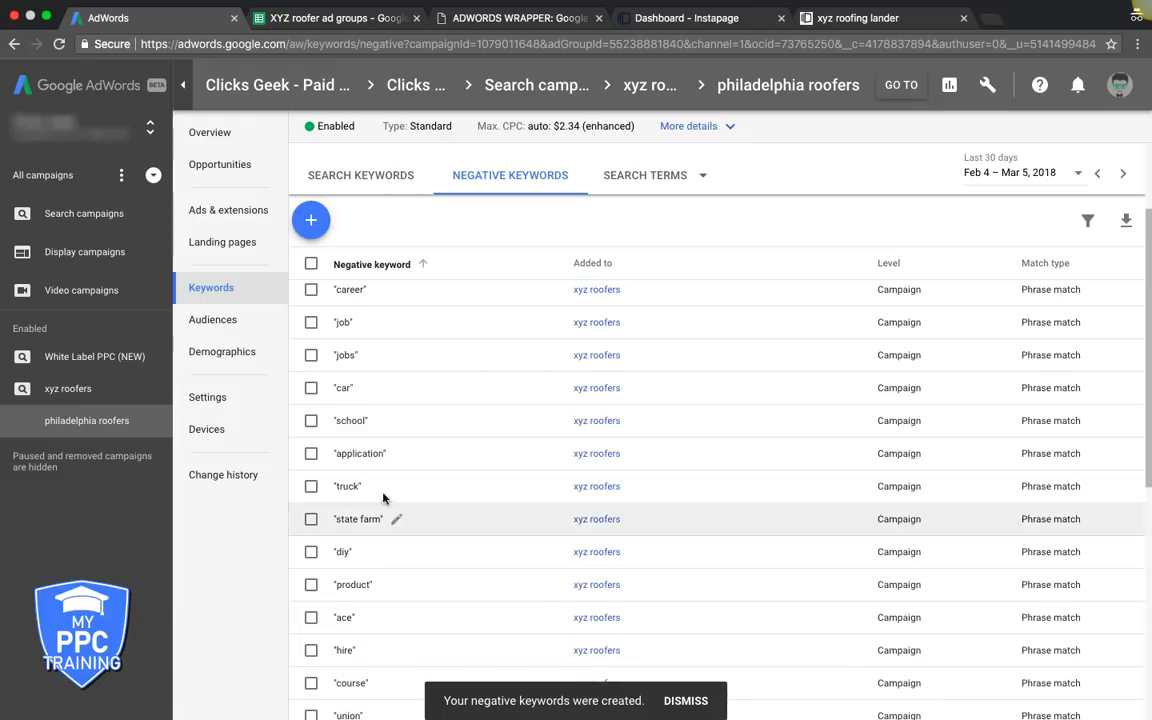
Go back to the search keywords and open the ads of the philadelphia roofers ad group
{"action": "left_click", "coordinate": [375, 184]}
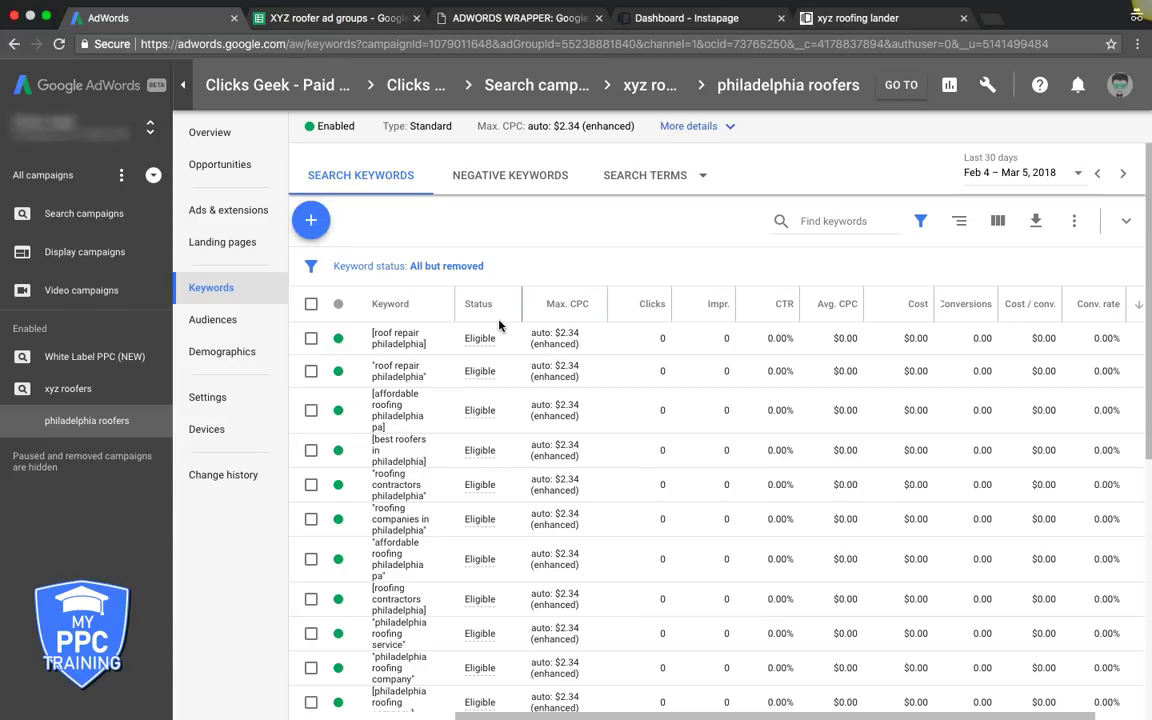
{"action": "left_click", "coordinate": [216, 214]}
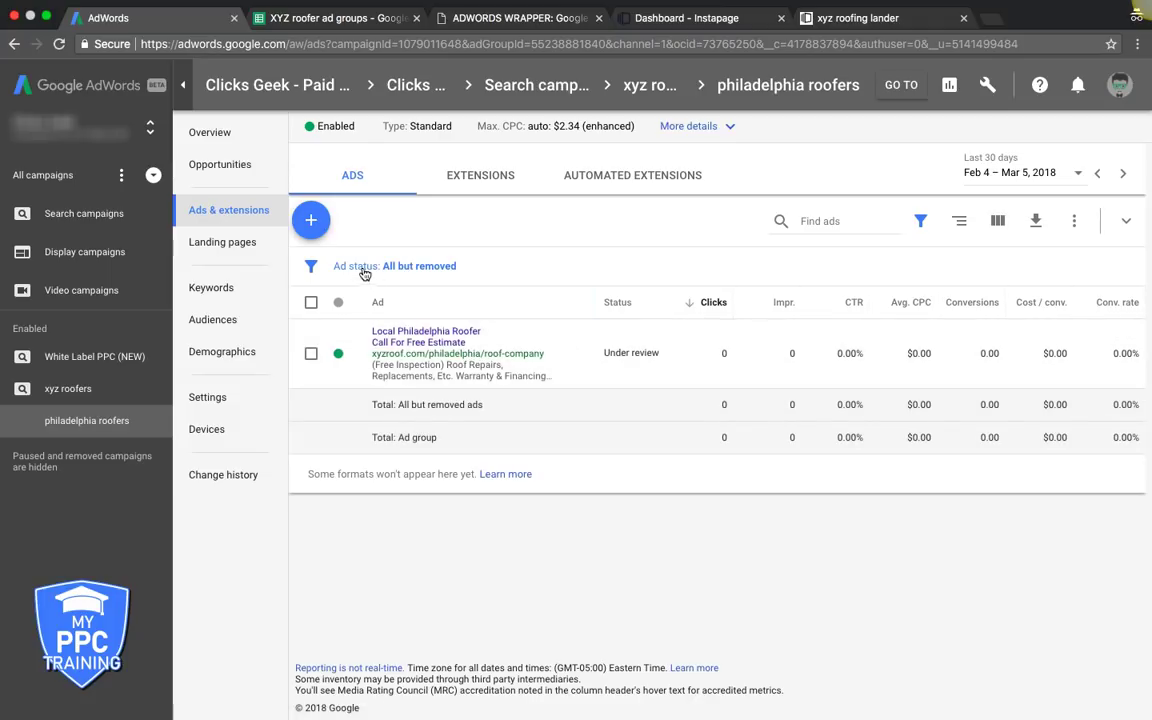
{"action": "left_click", "coordinate": [311, 354]}
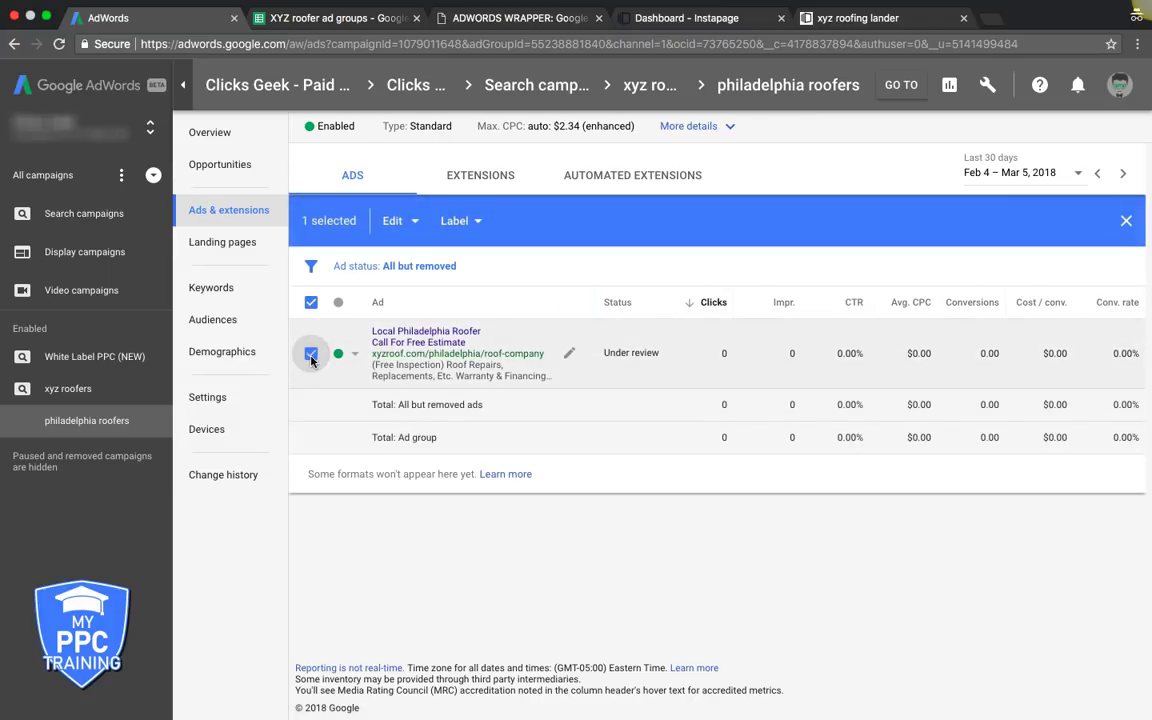
{"action": "left_click", "coordinate": [398, 222]}
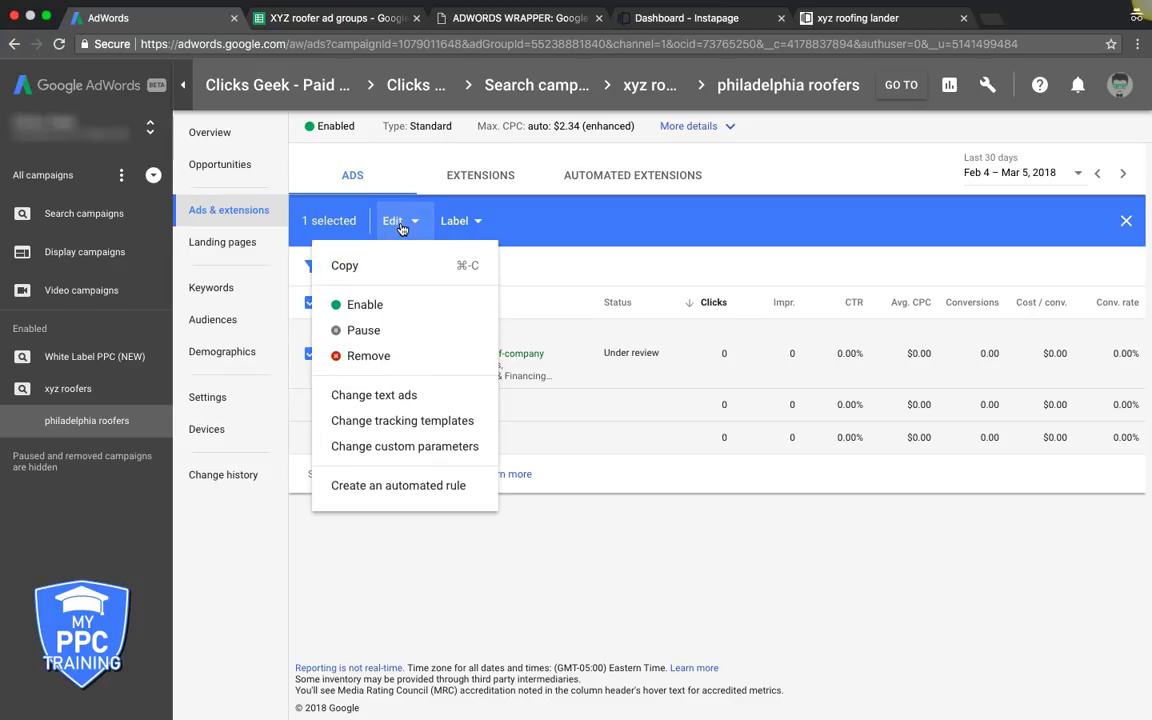
{"action": "left_click", "coordinate": [411, 173]}
{"action": "left_click", "coordinate": [311, 302]}
Start a new text ad and replace Headline 1 with "Roof Repair Contractor" copied from Ad 1 in the spreadsheet
{"action": "left_click", "coordinate": [311, 221]}
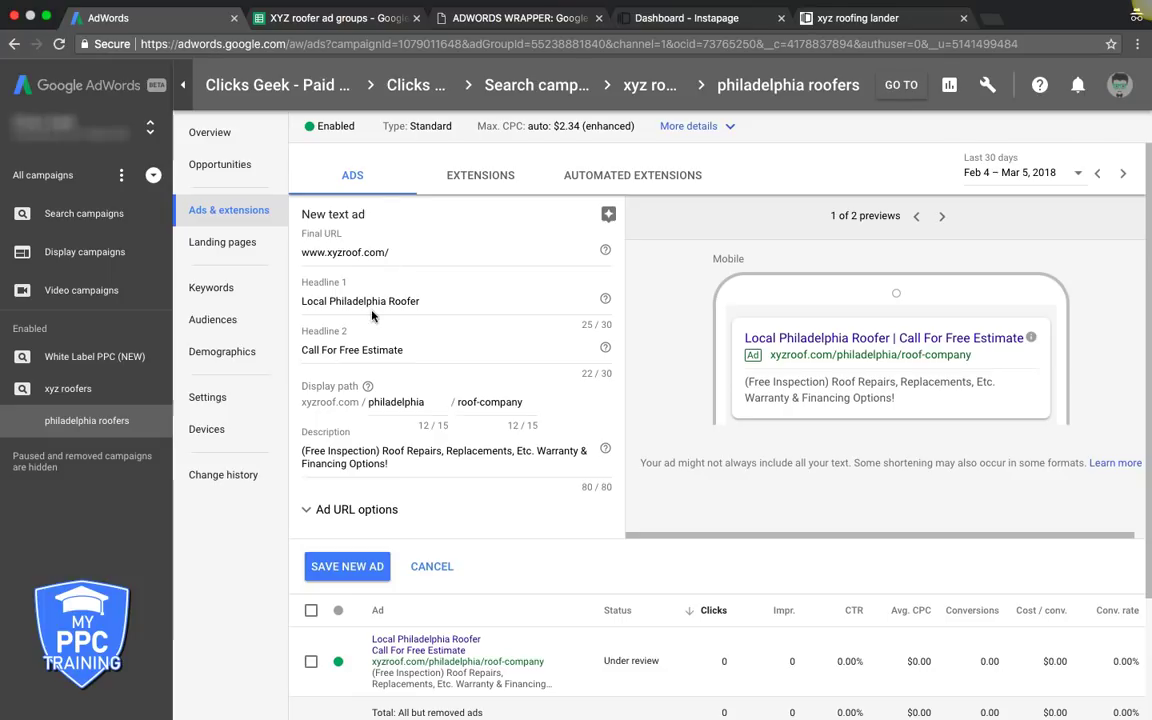
{"action": "left_click", "coordinate": [330, 18]}
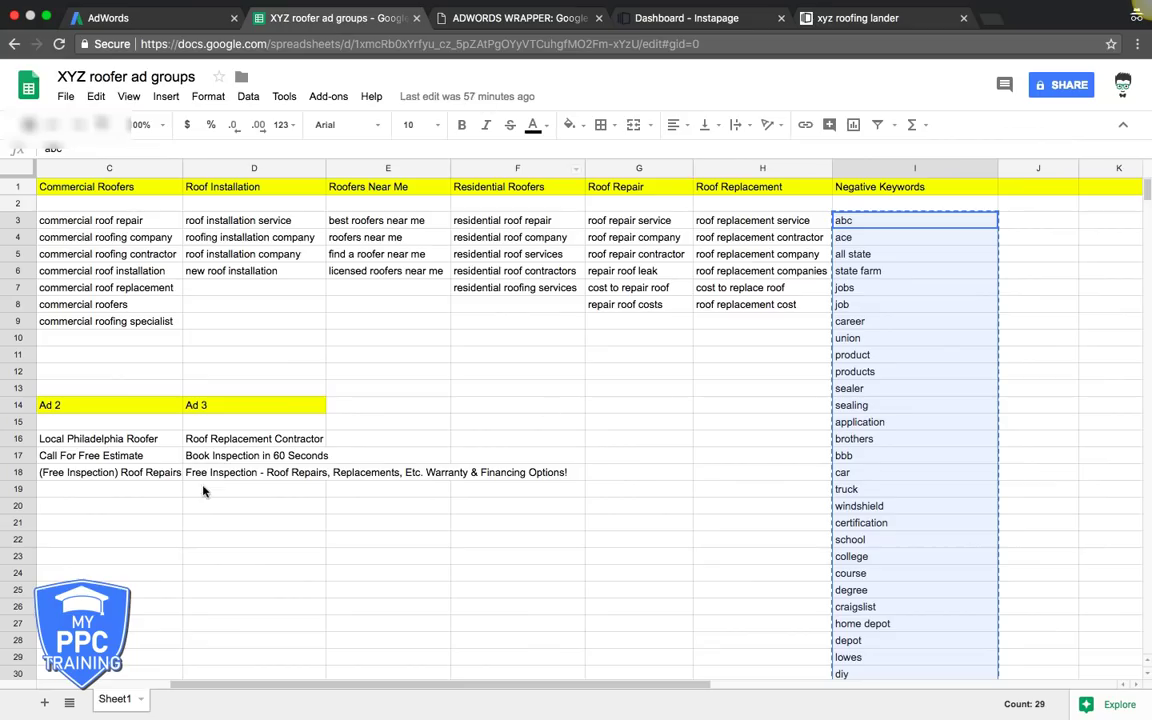
{"action": "scroll", "coordinate": [217, 463], "scroll_direction": "left", "scroll_amount": 3}
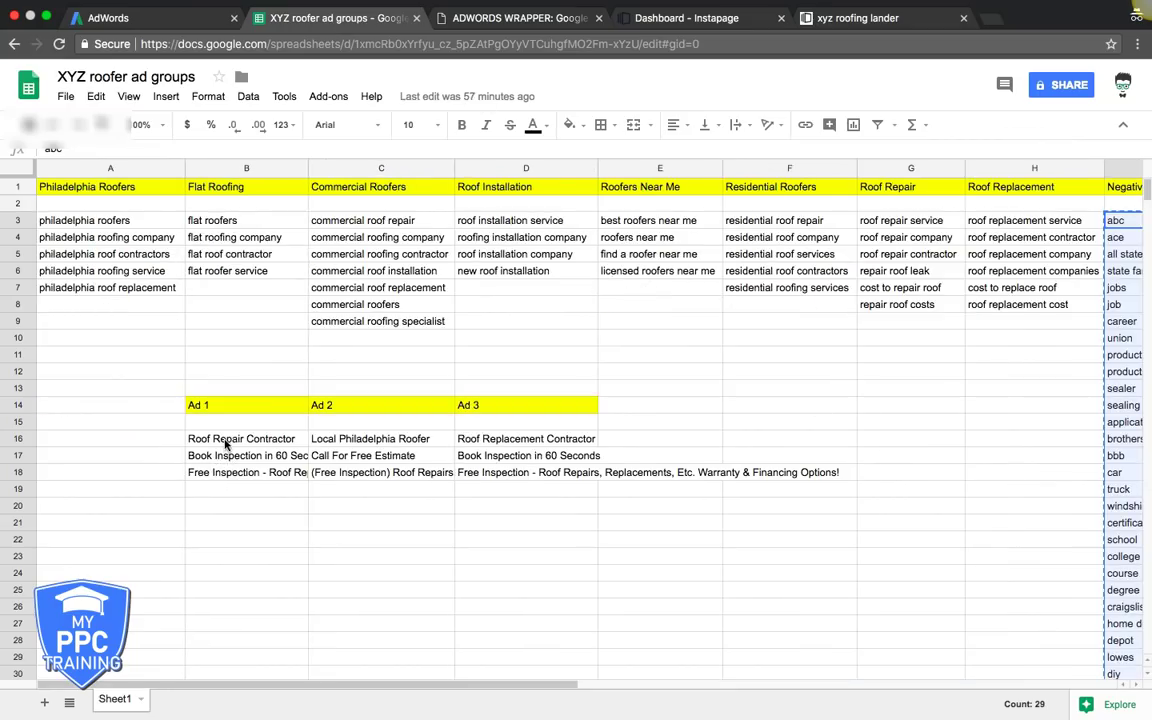
{"action": "left_click", "coordinate": [225, 441]}
{"action": "key", "text": "ctrl+c"}
{"action": "left_click", "coordinate": [140, 18]}
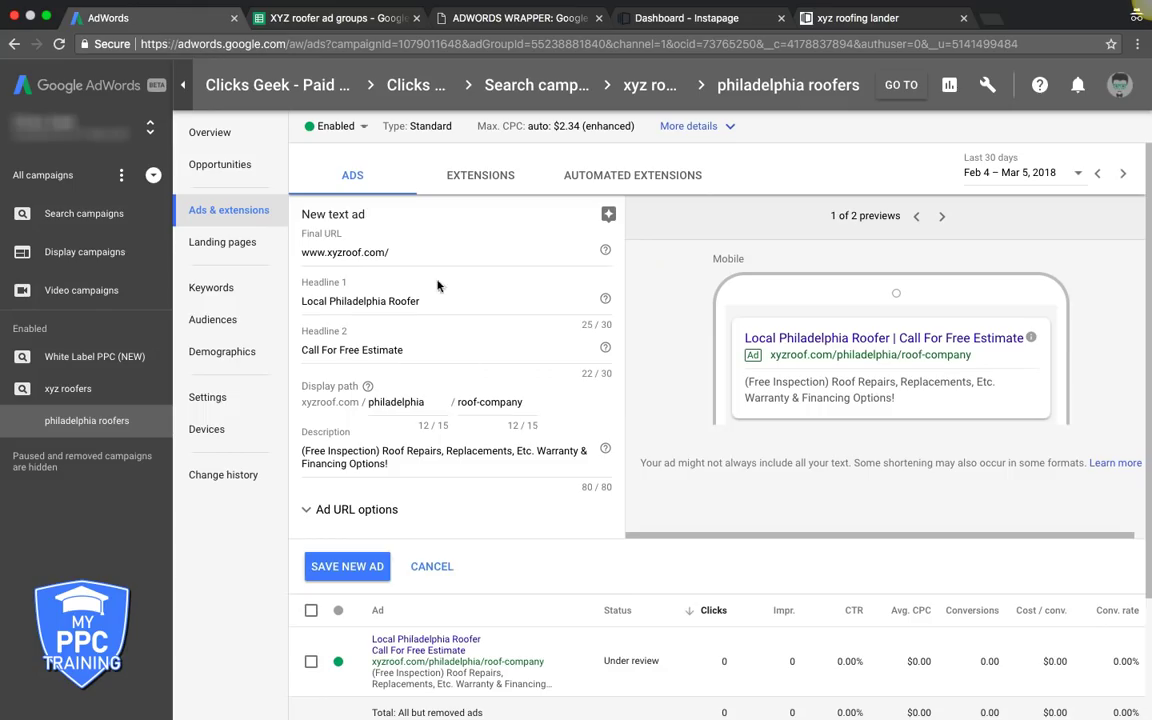
{"action": "left_click", "coordinate": [340, 301]}
{"action": "key", "text": "ctrl+a"}
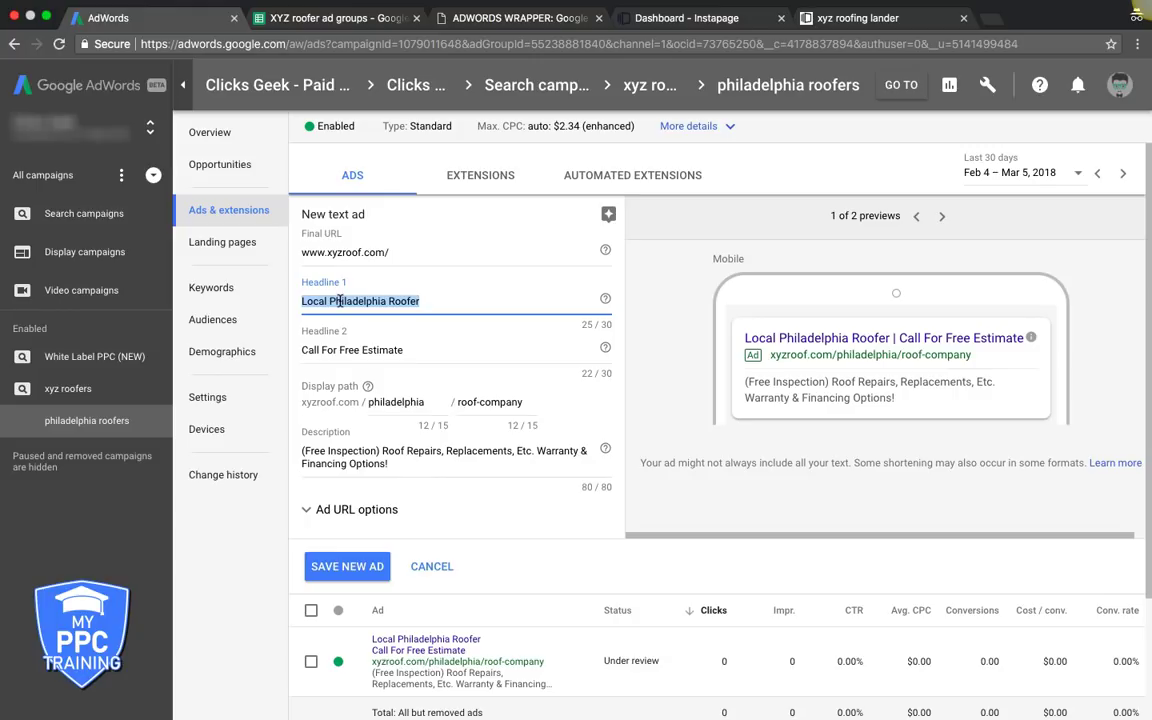
{"action": "key", "text": "ctrl+v"}
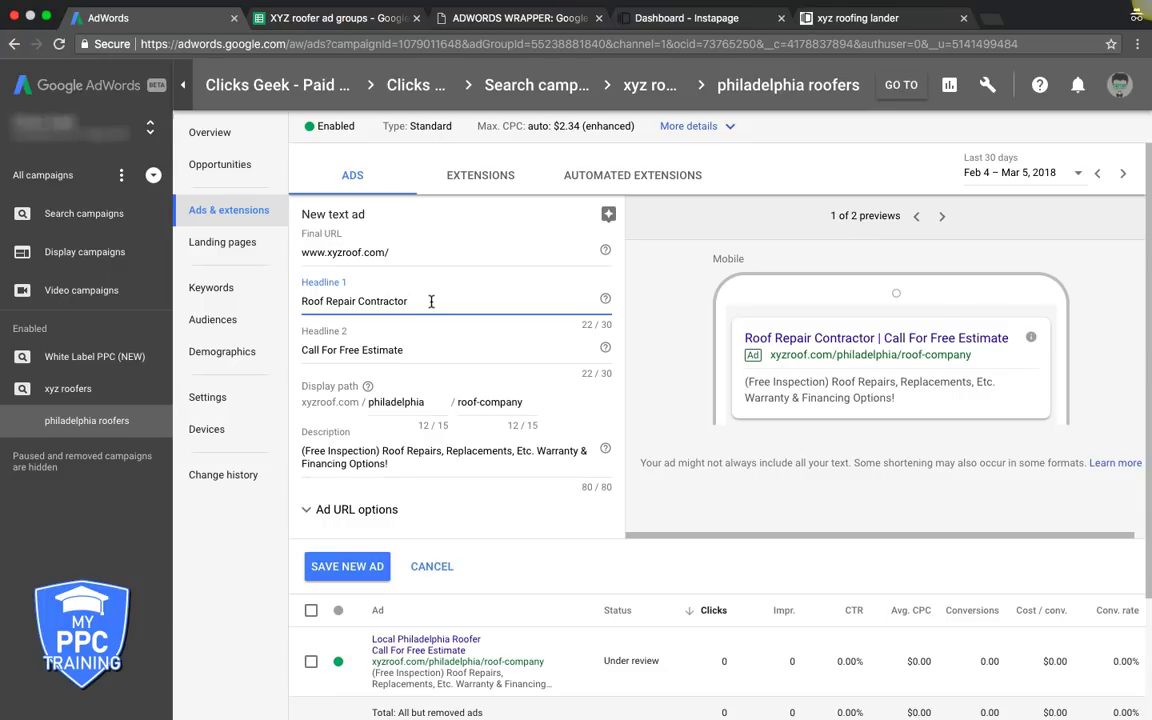
Rewrite Headline 1 of the new ad as "Philadelphia Roof Repair"
{"action": "key", "text": "BackSpace"}
{"action": "key", "text": "BackSpace"}
{"action": "key", "text": "BackSpace"}
{"action": "key", "text": "BackSpace"}
{"action": "key", "text": "BackSpace"}
{"action": "key", "text": "BackSpace"}
{"action": "key", "text": "BackSpace"}
{"action": "key", "text": "BackSpace"}
{"action": "key", "text": "BackSpace"}
{"action": "key", "text": "BackSpace"}
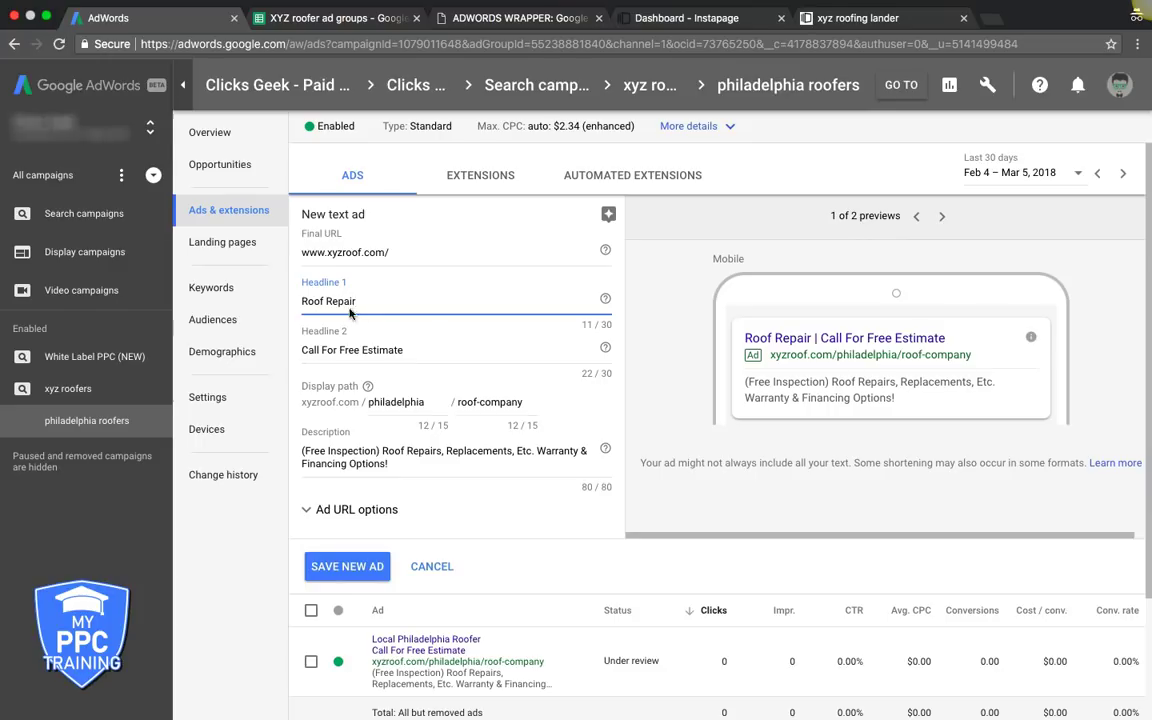
{"action": "double_click", "coordinate": [310, 299]}
{"action": "type", "text": "Philadelp"}
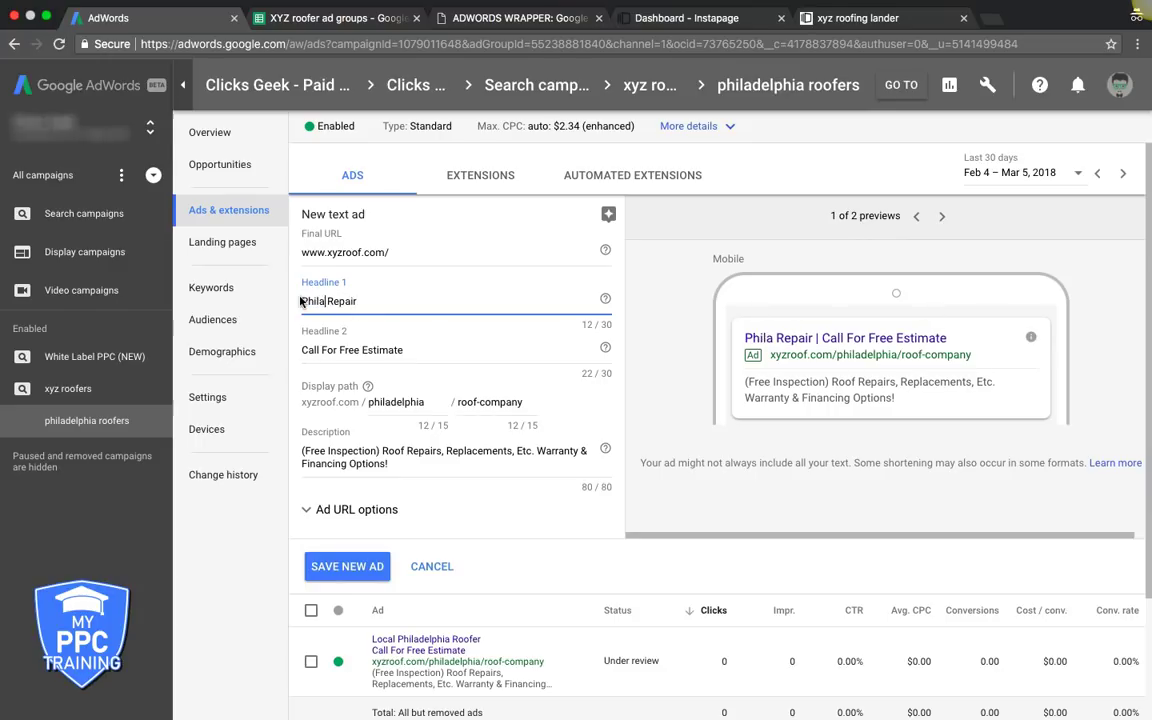
{"action": "type", "text": "hia"}
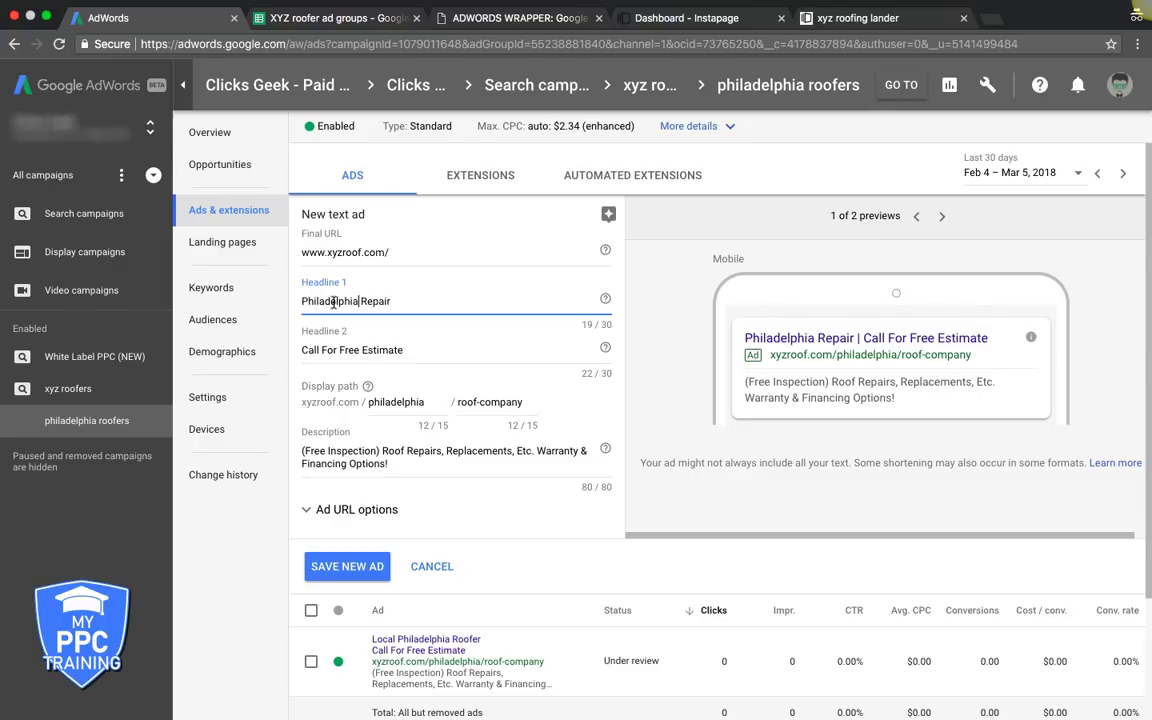
{"action": "type", "text": " Roof"}
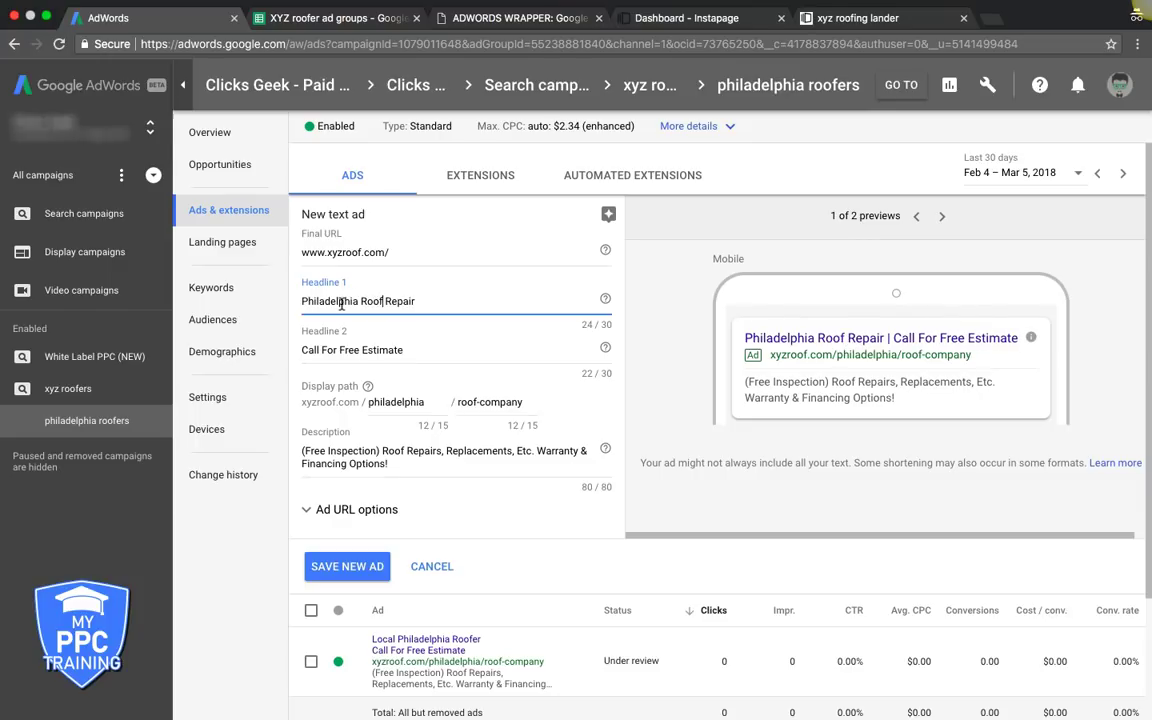
Replace Headline 2 with "Book Inspection in 60 Seconds" copied from Ad 1 in the spreadsheet
{"action": "left_click", "coordinate": [330, 18]}
{"action": "left_click", "coordinate": [219, 459]}
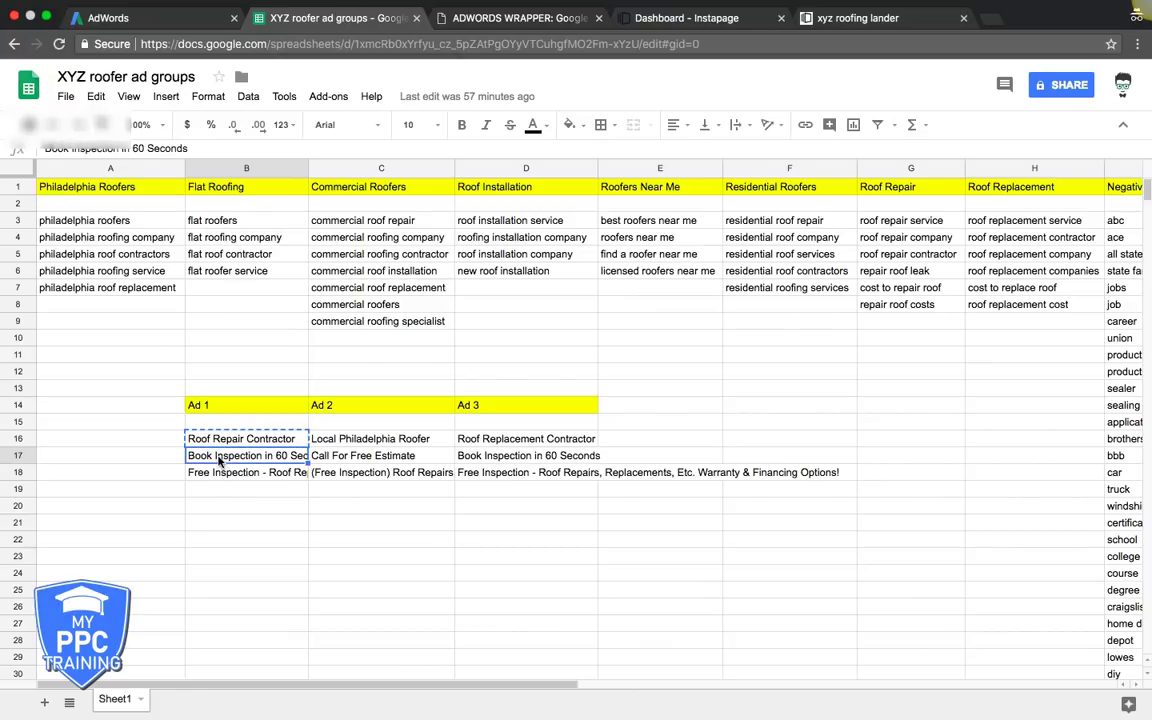
{"action": "left_click", "coordinate": [136, 20]}
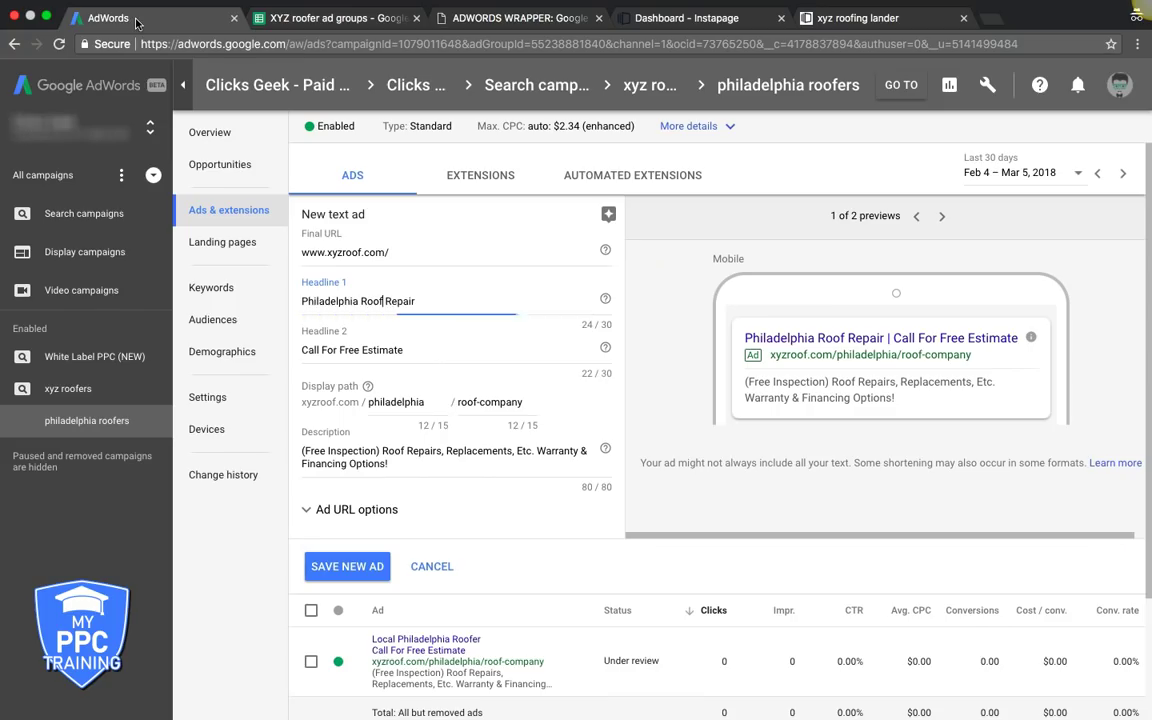
{"action": "triple_click", "coordinate": [348, 350]}
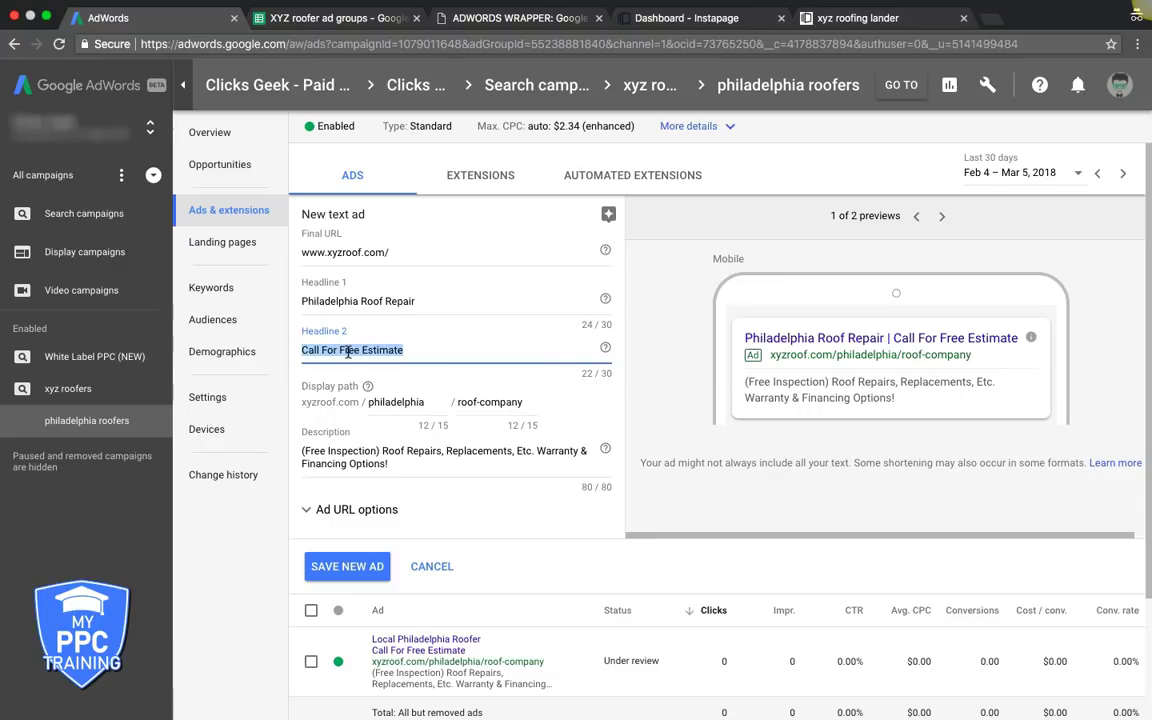
{"action": "key", "text": "ctrl+v"}
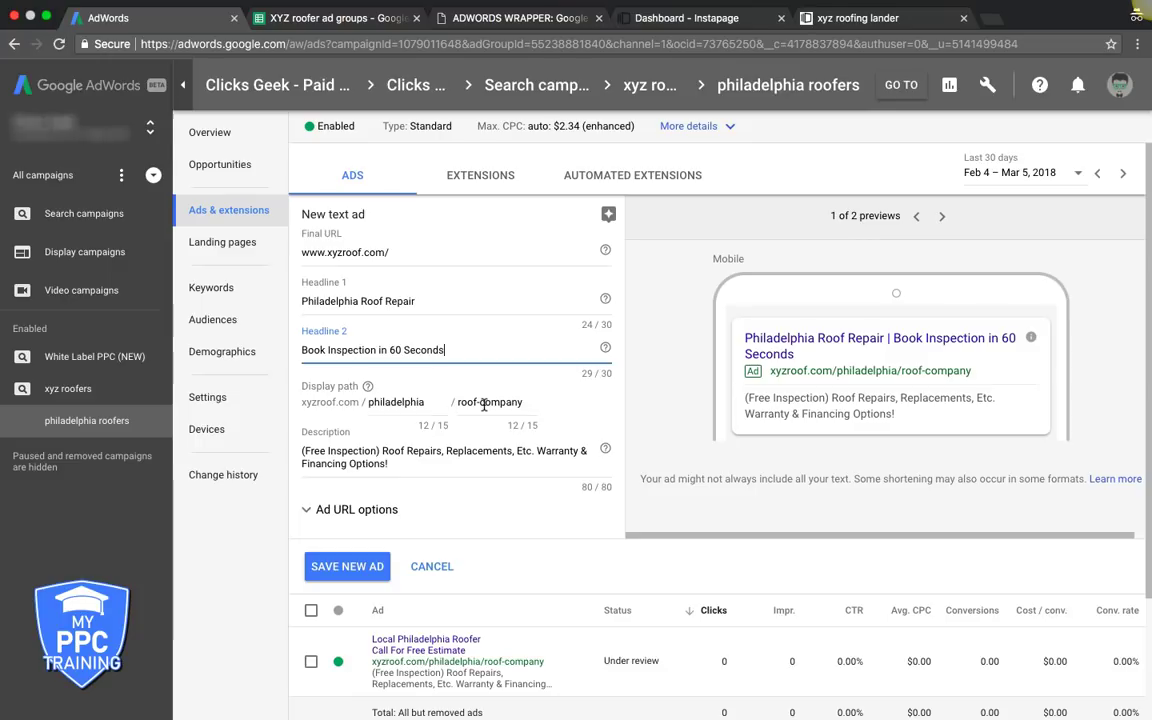
Change the second part of the display path to roof-contractor and open the ad description for editing
{"action": "left_click_drag", "start_coordinate": [489, 402], "coordinate": [539, 403]}
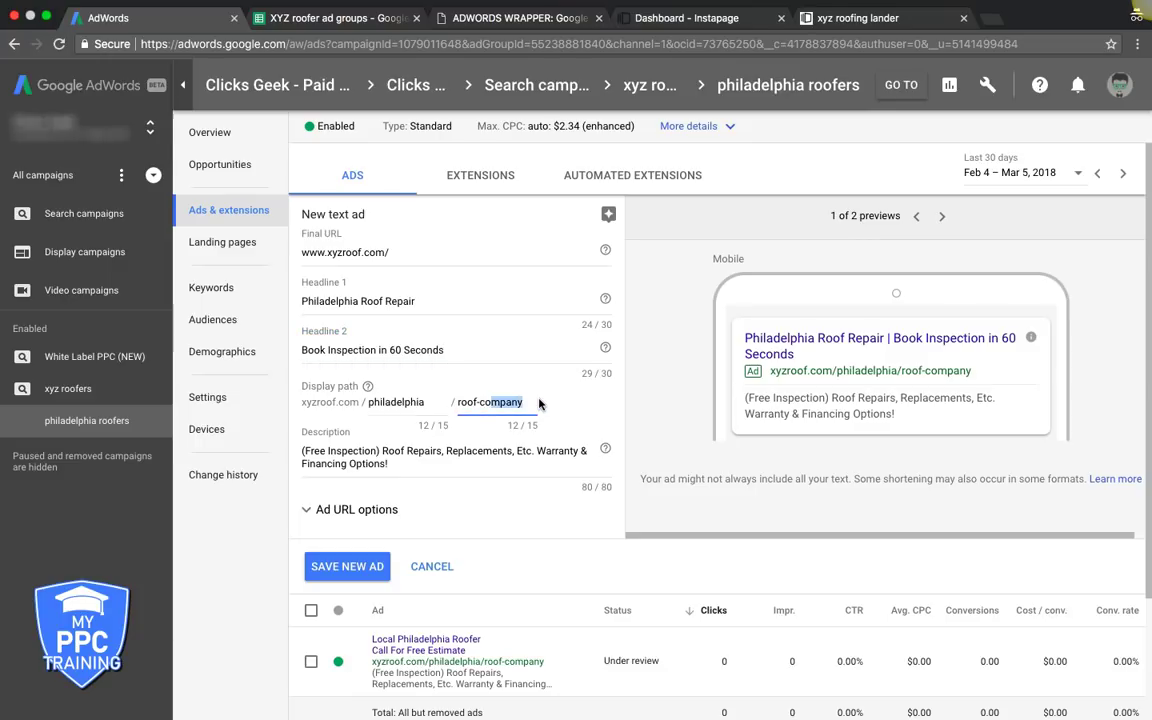
{"action": "type", "text": "ntractor"}
{"action": "left_click", "coordinate": [449, 460]}
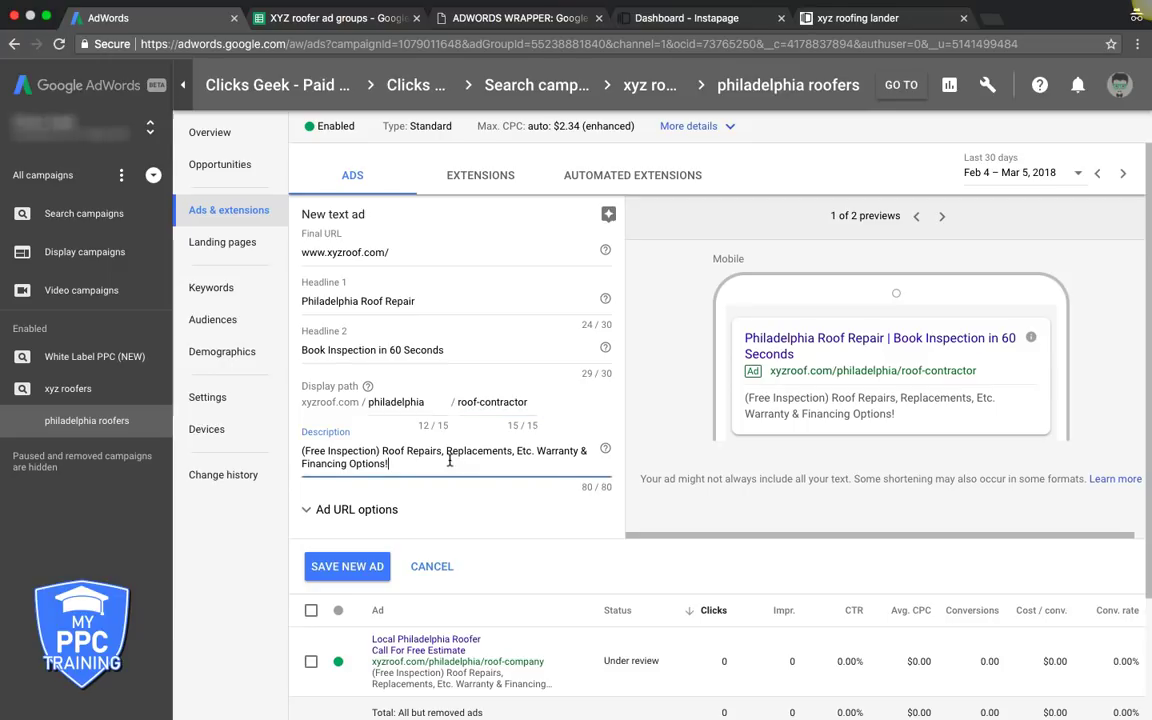
Replace the new ad's description with the Ad 1 description copied from the XYZ roofer ad groups spreadsheet
{"action": "left_click", "coordinate": [300, 17]}
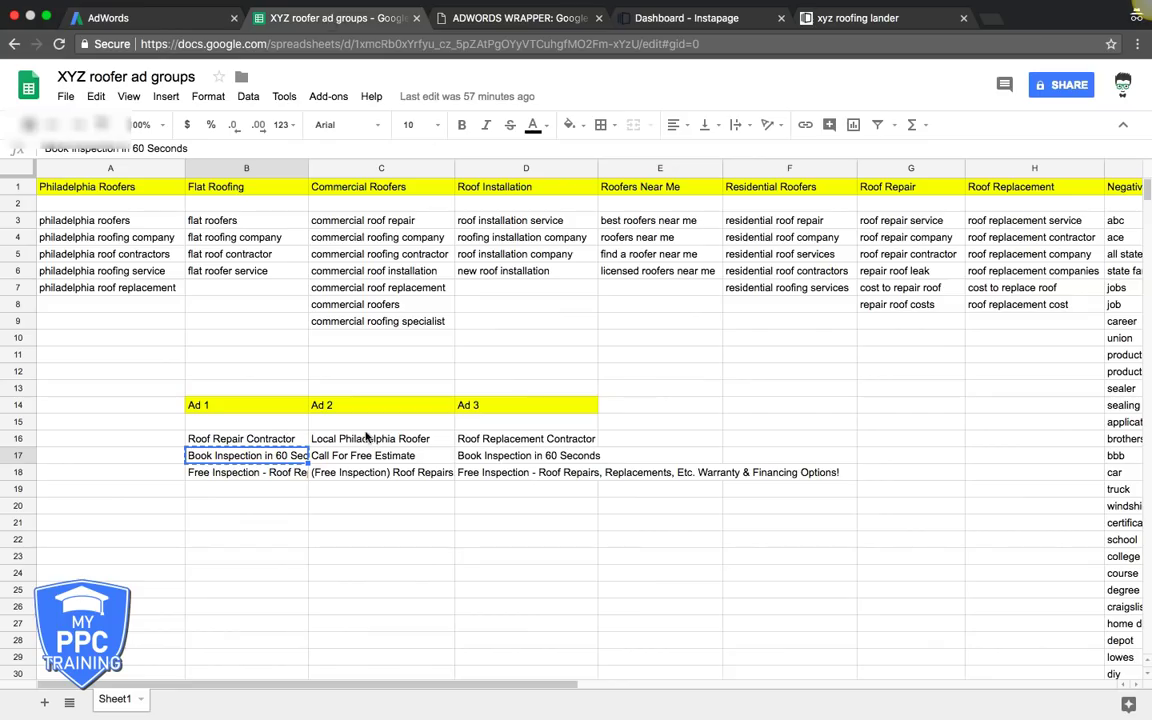
{"action": "left_click", "coordinate": [270, 474]}
{"action": "triple_click", "coordinate": [260, 471]}
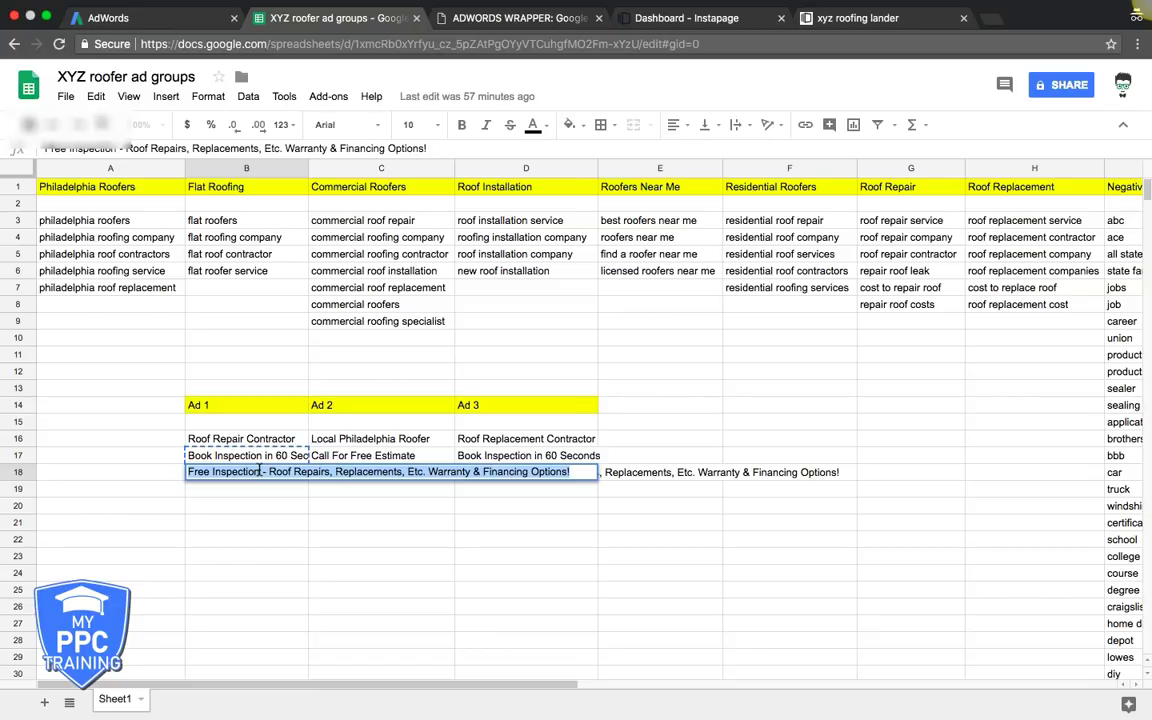
{"action": "left_click", "coordinate": [126, 18]}
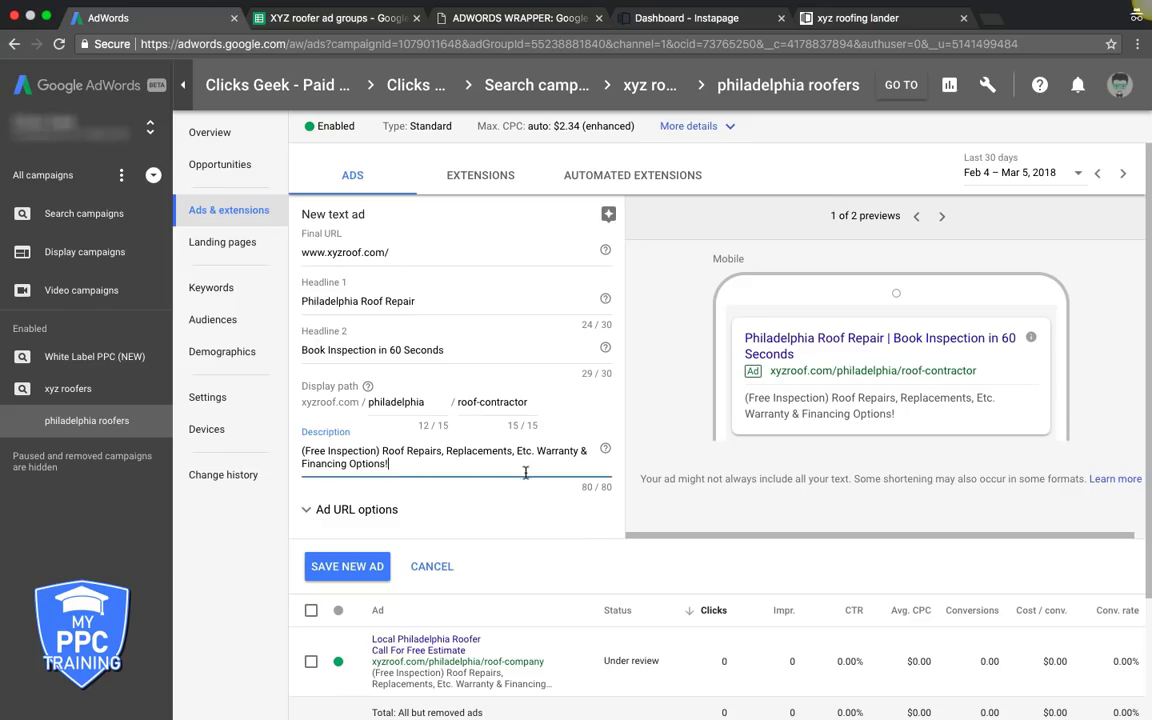
{"action": "triple_click", "coordinate": [366, 452]}
{"action": "key", "text": "ctrl+v"}
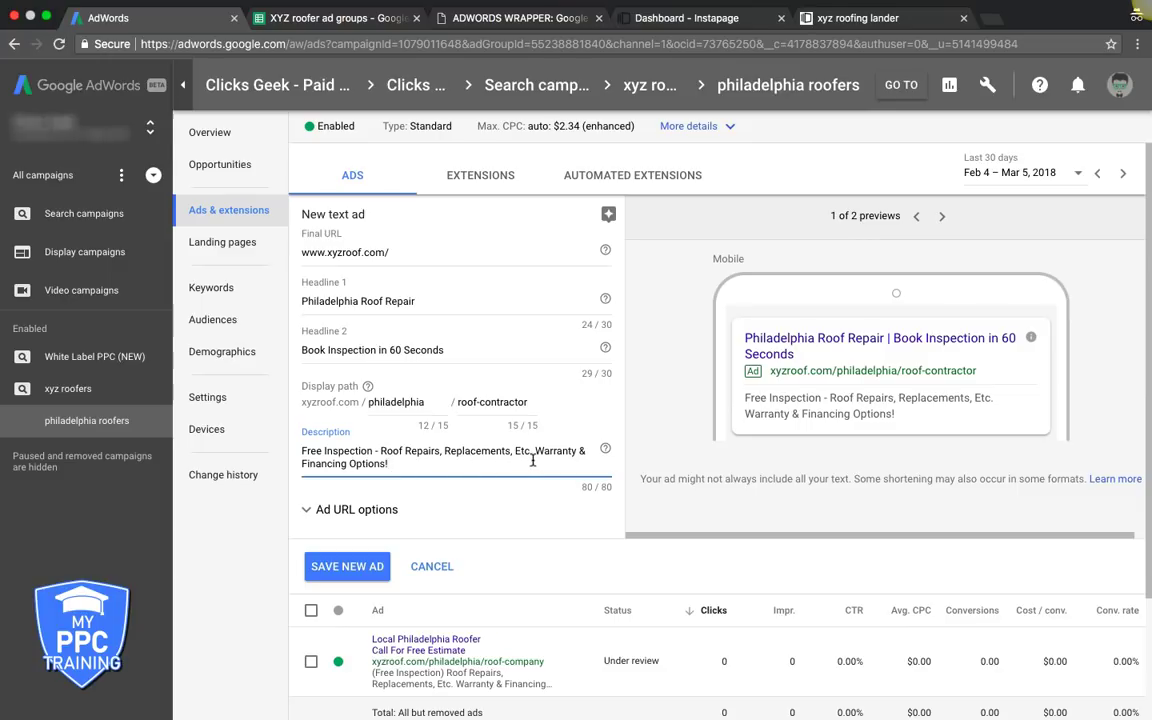
Replace "Warranty & Financing Options!" in the description with "Local Family Owned Company." and save the new ad
{"action": "left_click_drag", "start_coordinate": [536, 451], "coordinate": [550, 468]}
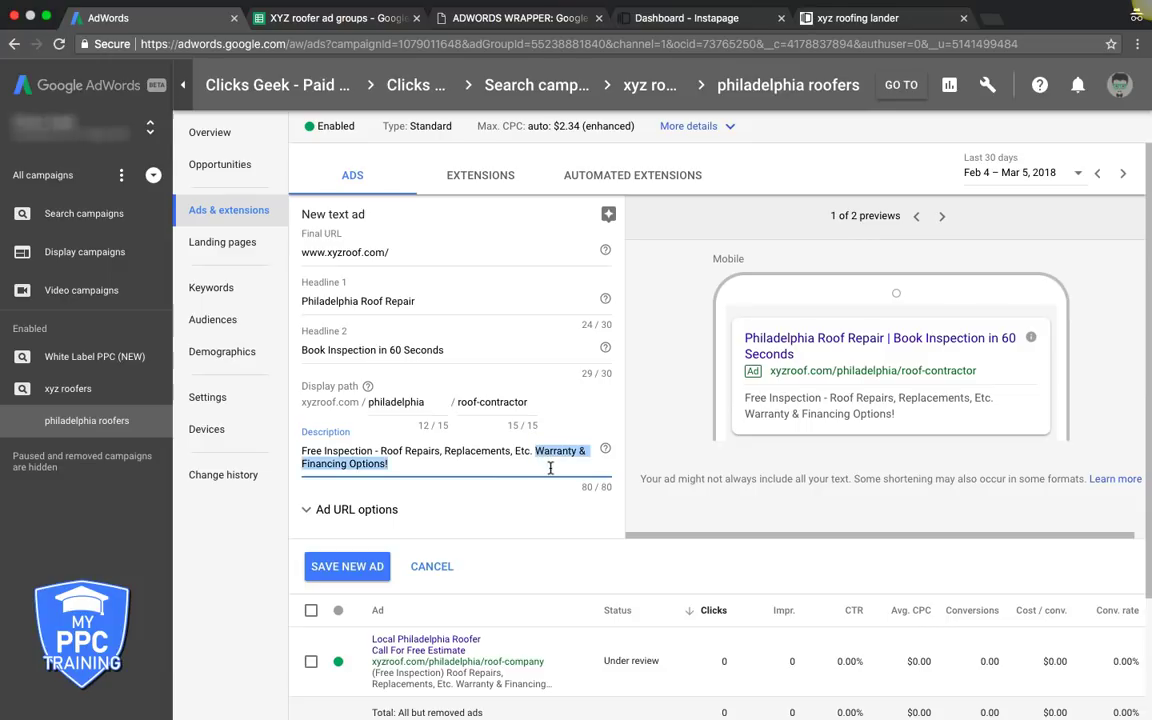
{"action": "key", "text": "BackSpace"}
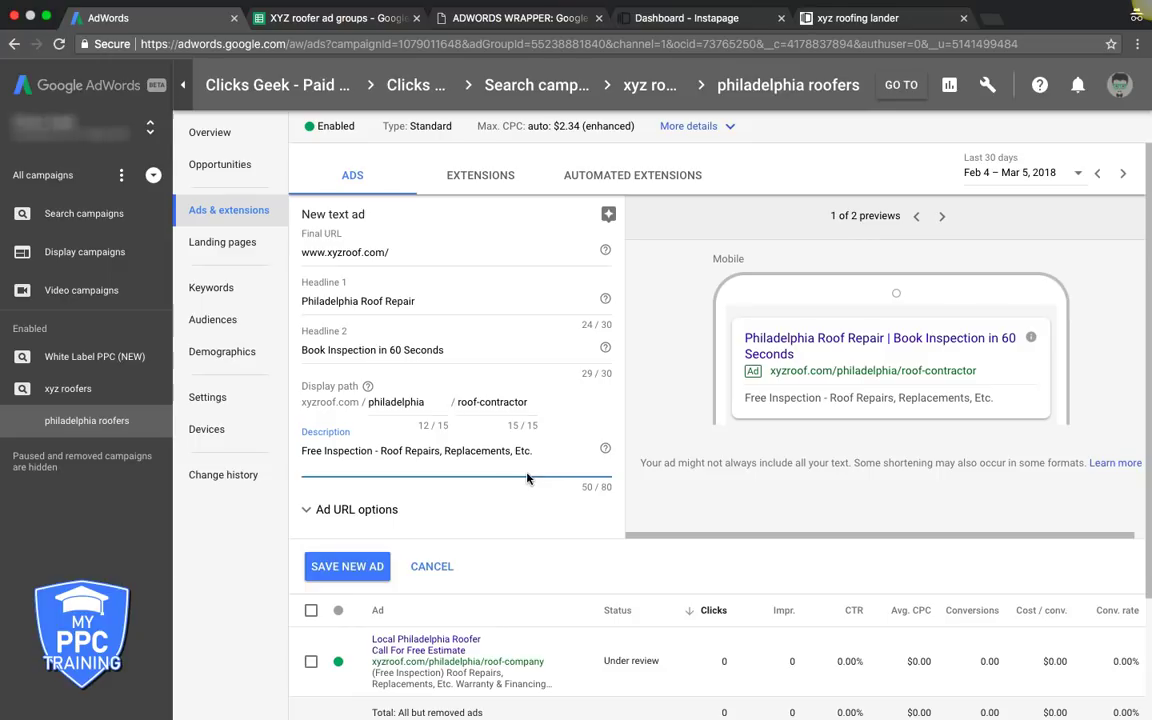
{"action": "type", "text": "Local Family Owned"}
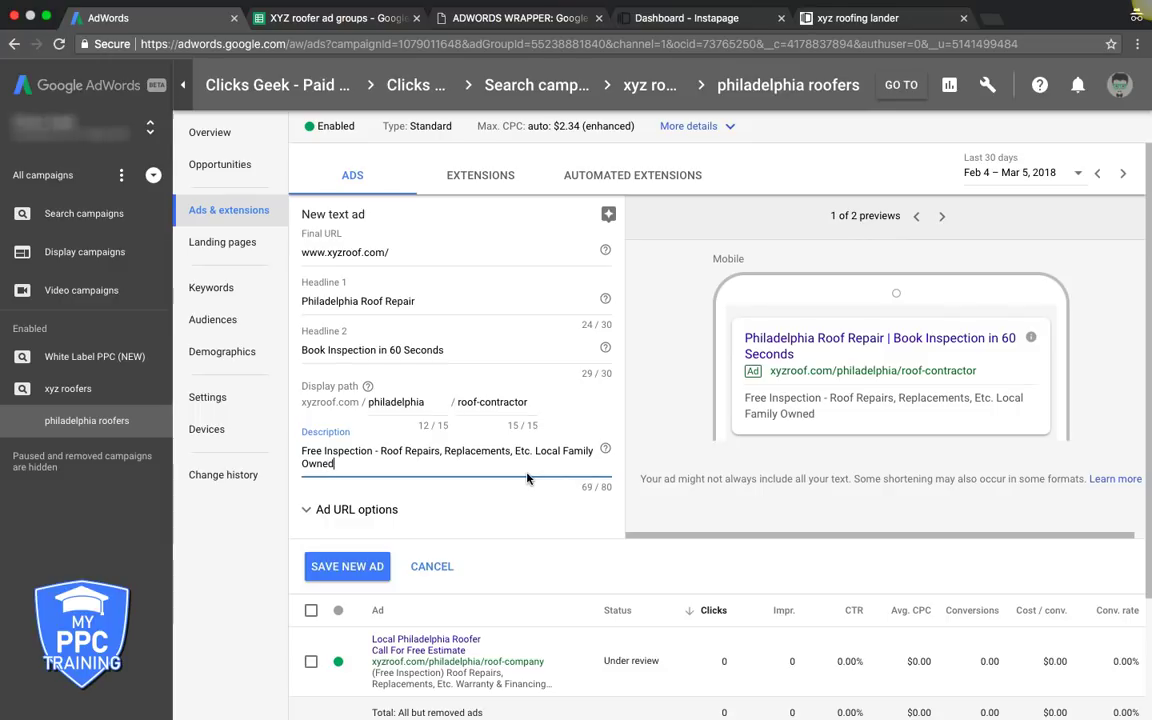
{"action": "type", "text": " Company."}
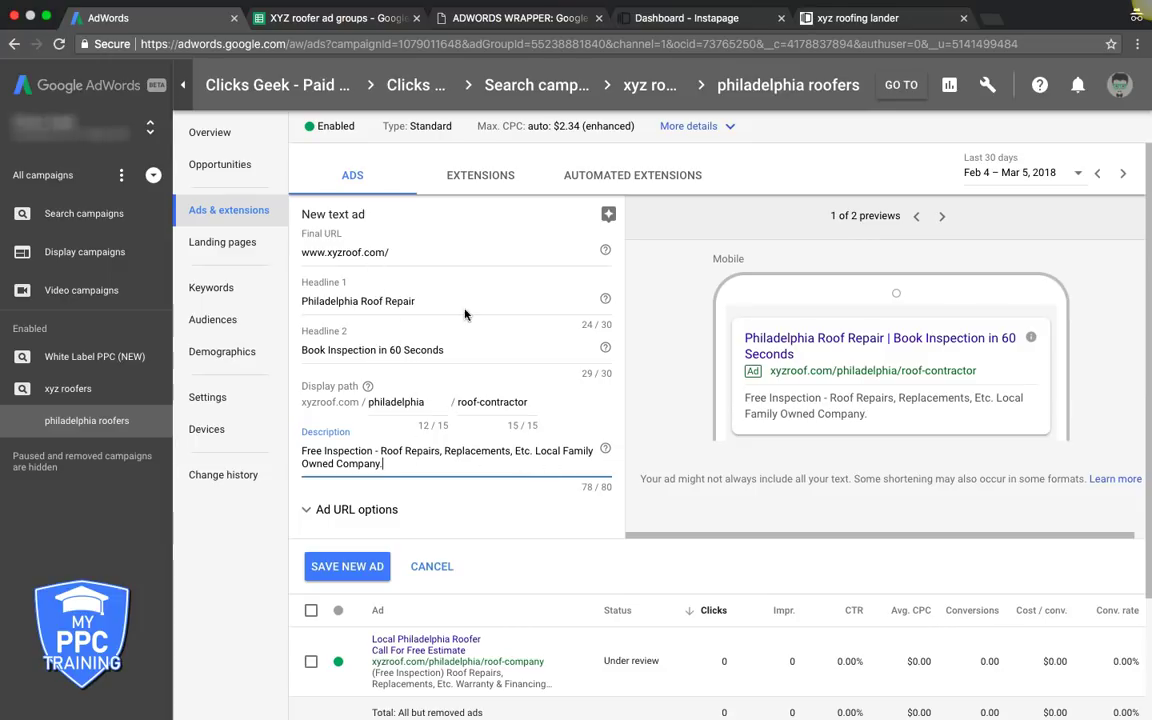
{"action": "left_click", "coordinate": [347, 567]}
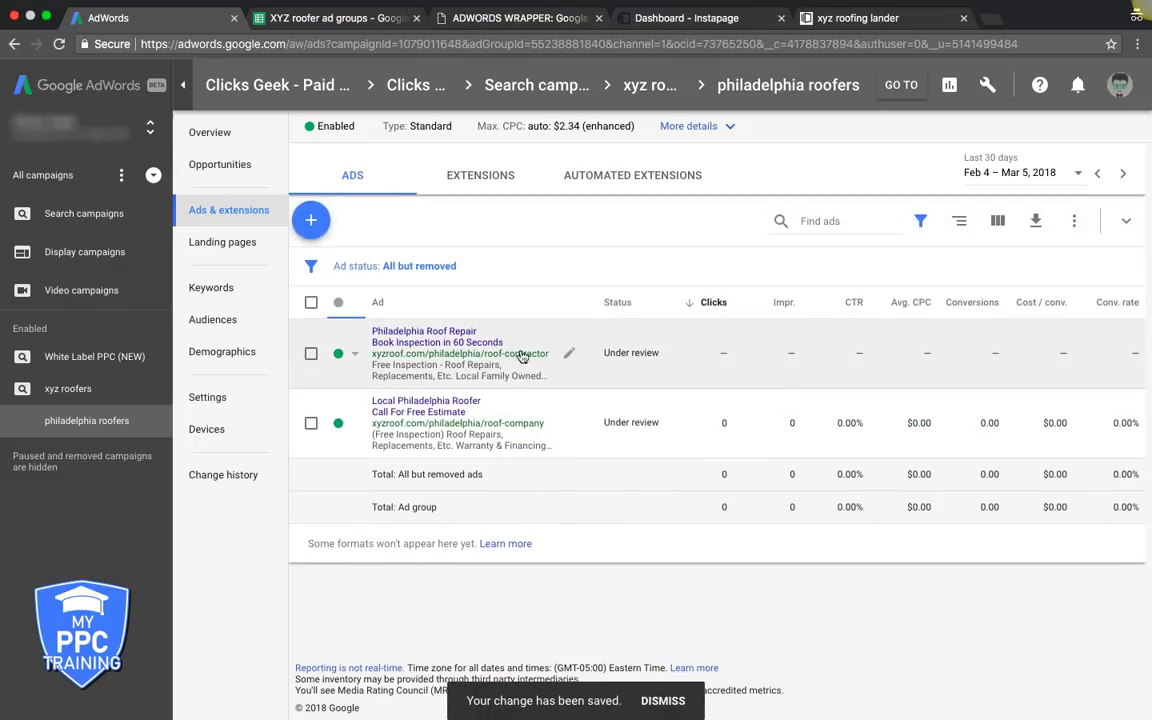
Start another text ad, check the Ad 3 copy in the spreadsheet, and remove "Repair" from the new ad's Headline 1
{"action": "left_click", "coordinate": [311, 220]}
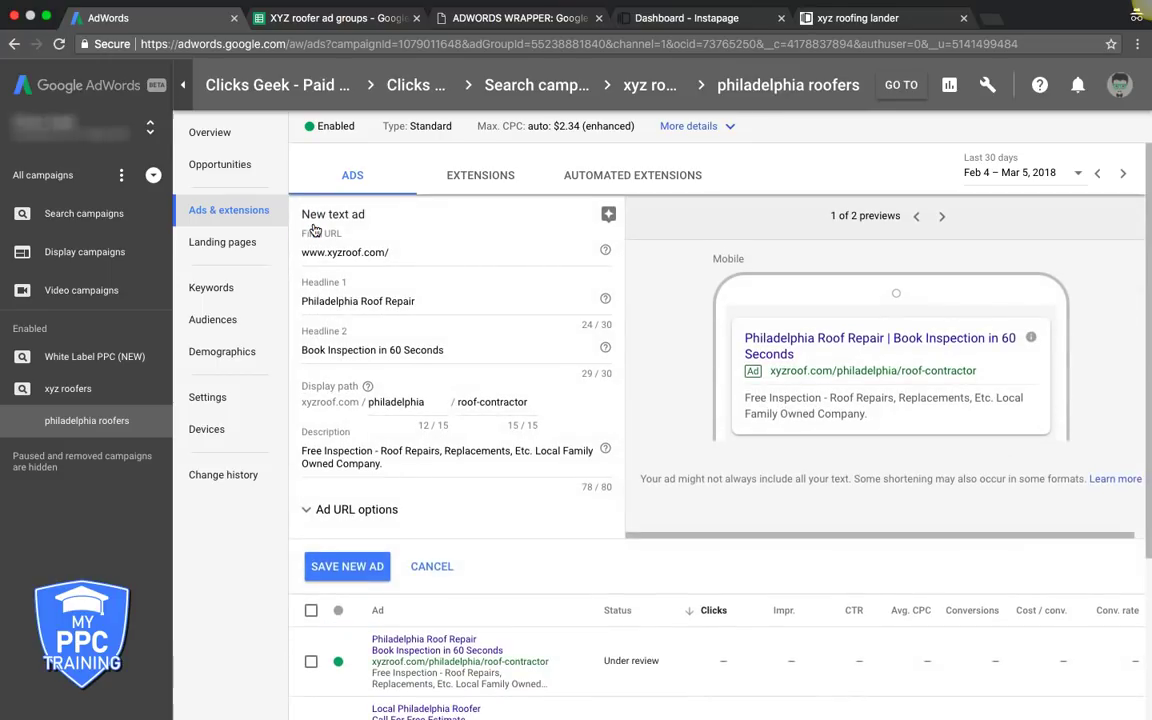
{"action": "left_click", "coordinate": [300, 20]}
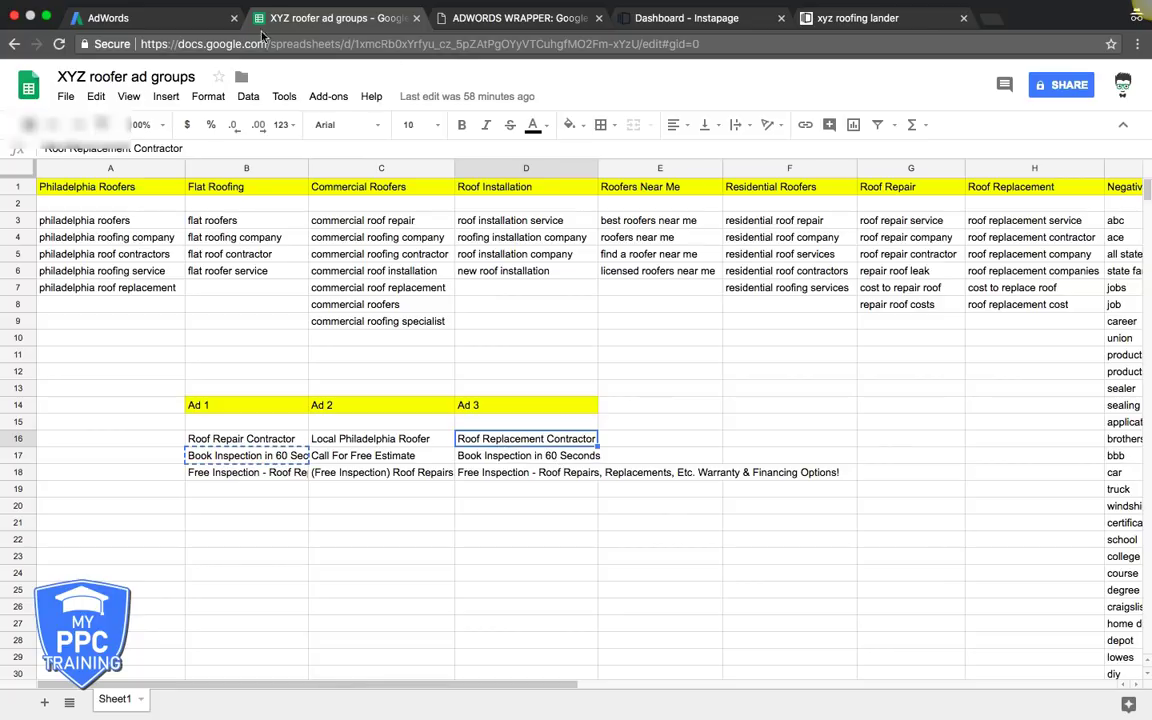
{"action": "left_click", "coordinate": [145, 22]}
{"action": "left_click", "coordinate": [378, 301]}
{"action": "left_click", "coordinate": [430, 301]}
{"action": "key", "text": "BackSpace"}
{"action": "key", "text": "BackSpace"}
{"action": "key", "text": "BackSpace"}
{"action": "key", "text": "BackSpace"}
{"action": "key", "text": "BackSpace"}
{"action": "key", "text": "BackSpace"}
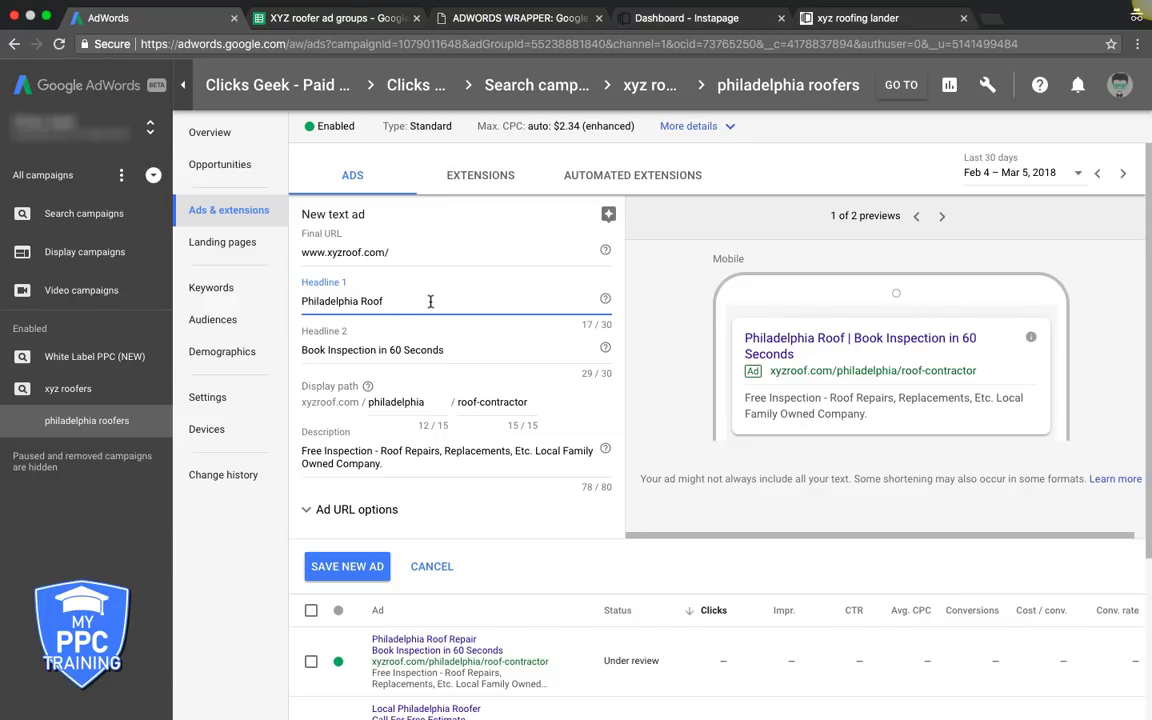
{"action": "type", "text": "Experts"}
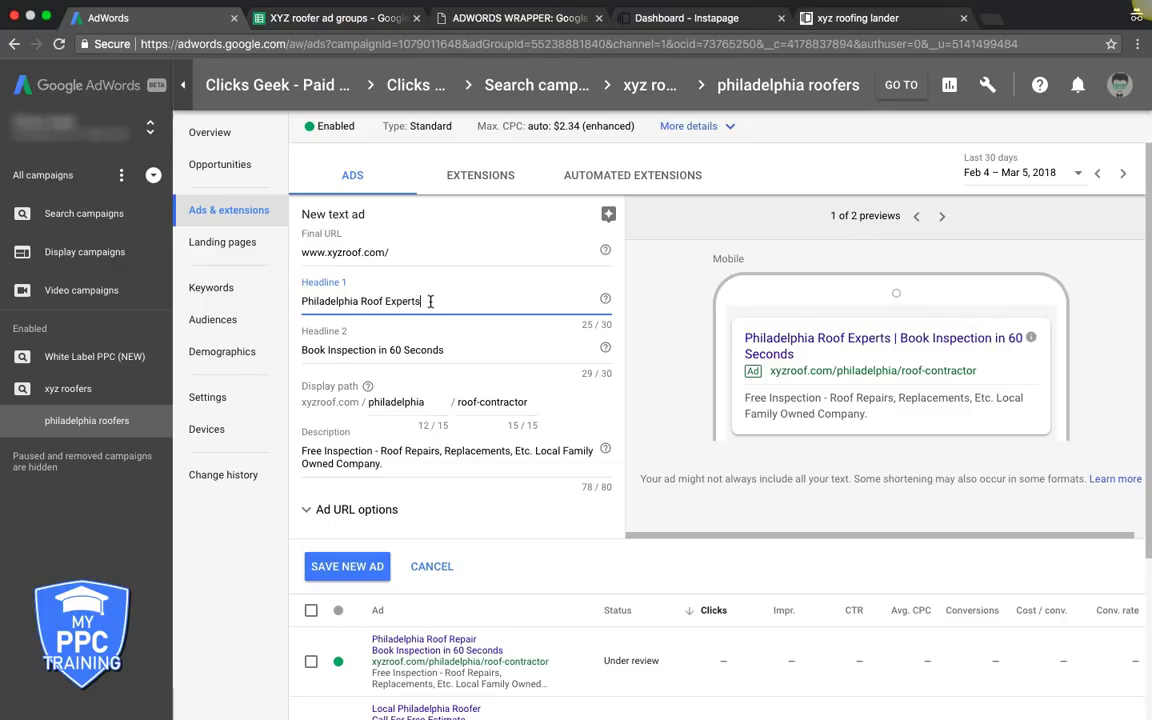
{"action": "key", "text": "BackSpace"}
{"action": "key", "text": "BackSpace"}
{"action": "key", "text": "BackSpace"}
{"action": "key", "text": "BackSpace"}
{"action": "key", "text": "BackSpace"}
{"action": "key", "text": "BackSpace"}
{"action": "key", "text": "BackSpace"}
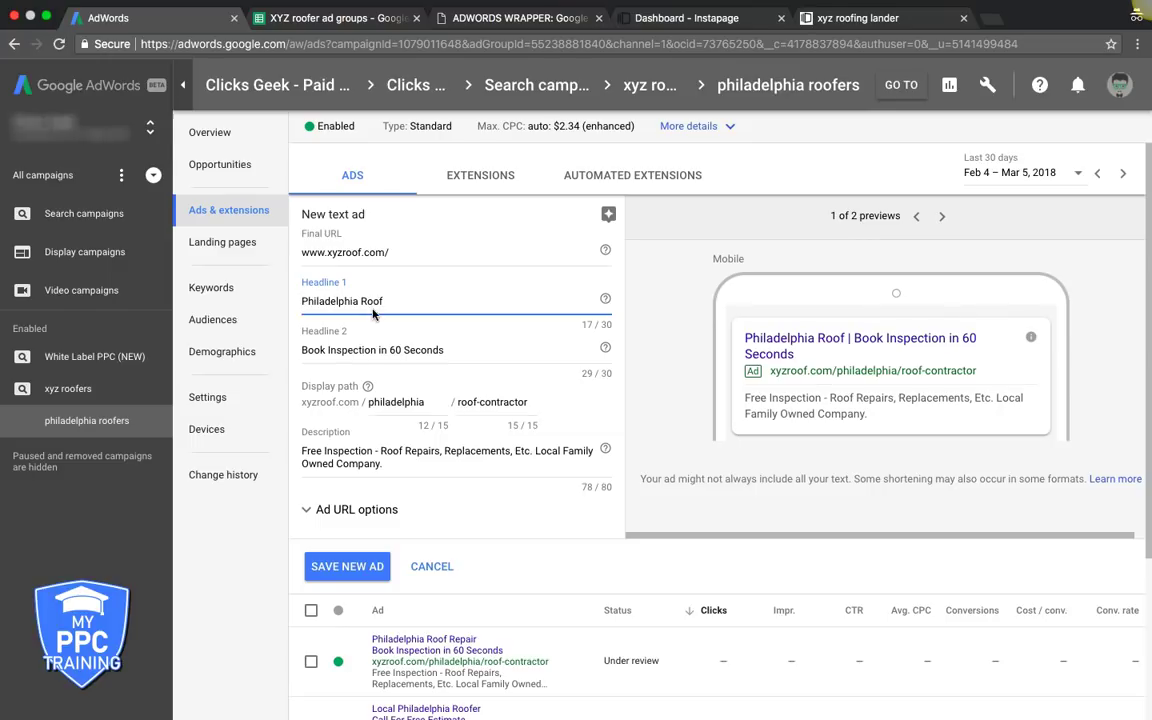
Extend Headline 1 at both ends so that it reads "Local Philadelphia Roof Repair"
{"action": "left_click", "coordinate": [303, 301]}
{"action": "type", "text": "Local"}
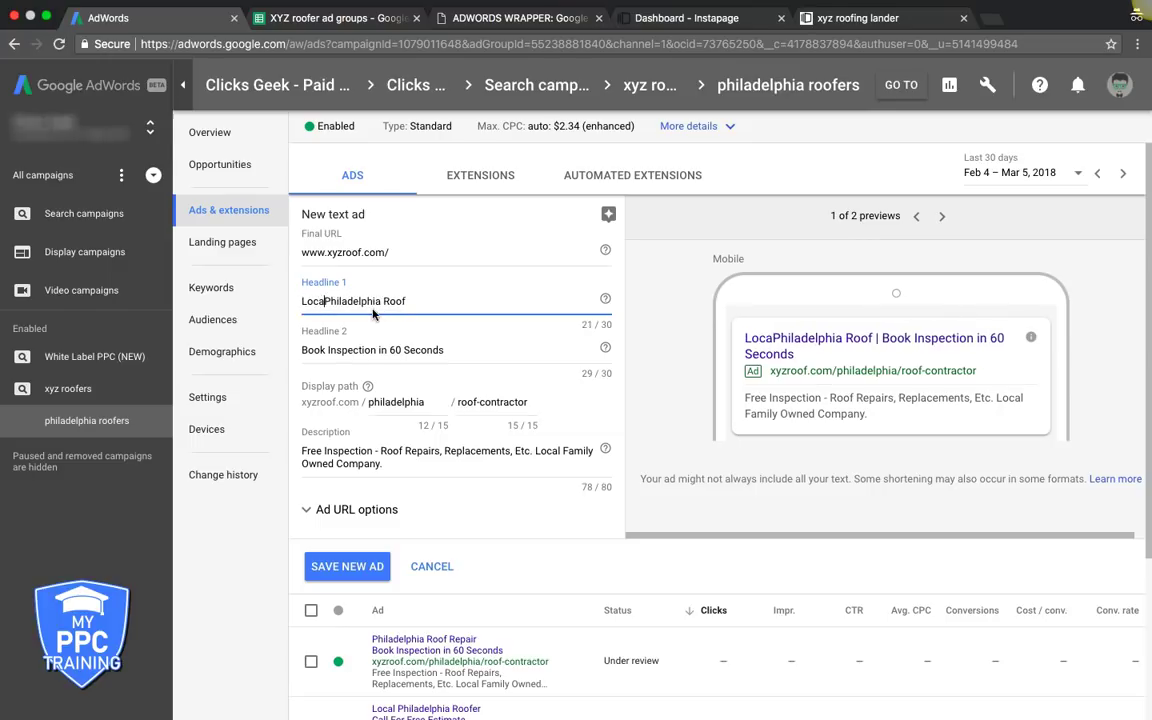
{"action": "left_click", "coordinate": [447, 297]}
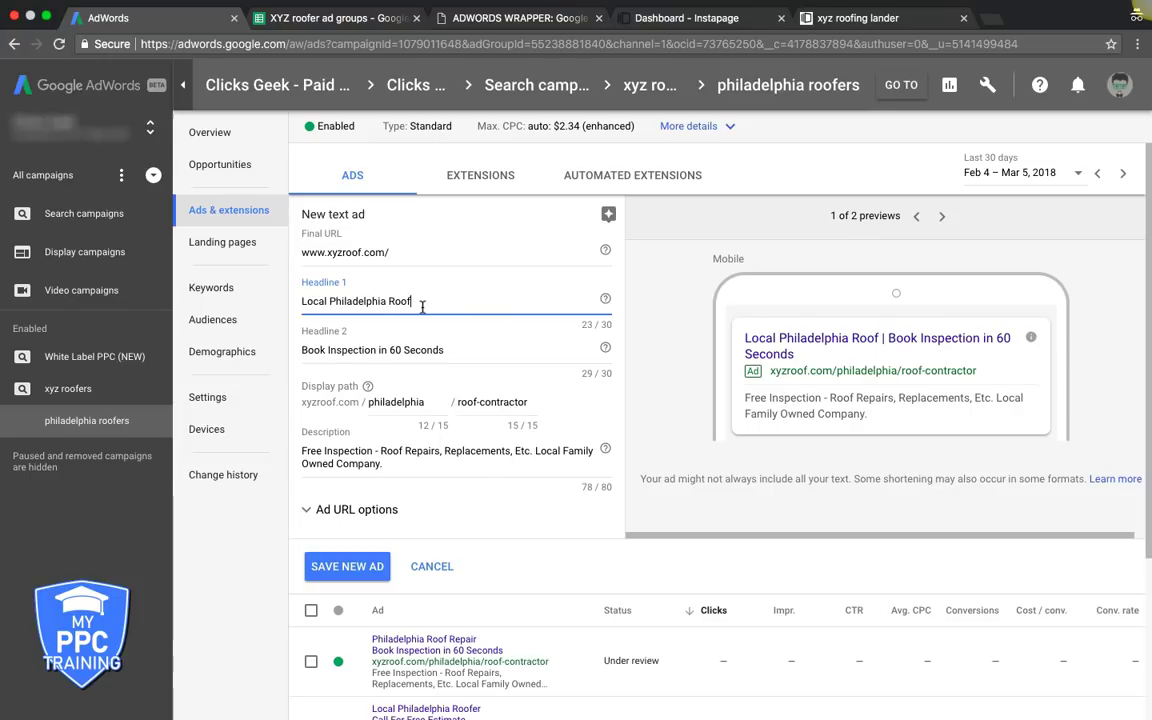
{"action": "type", "text": "Repair"}
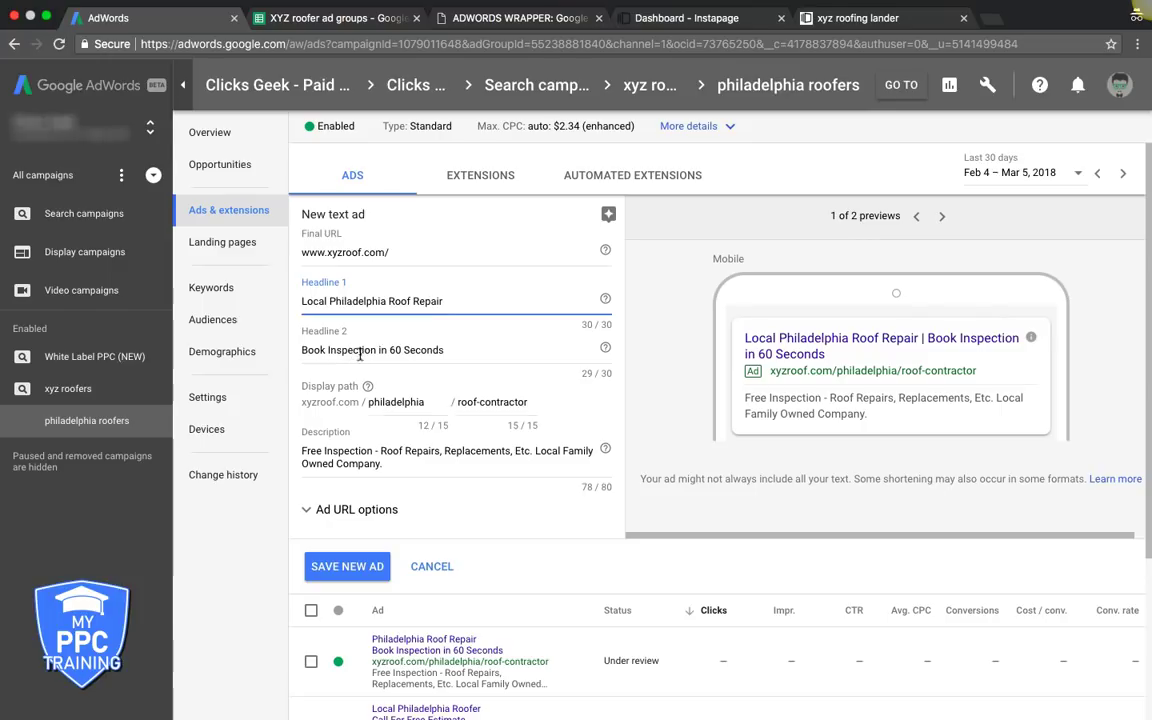
Replace Headline 2 with "Claim your Free Estimate Today"
{"action": "triple_click", "coordinate": [397, 350]}
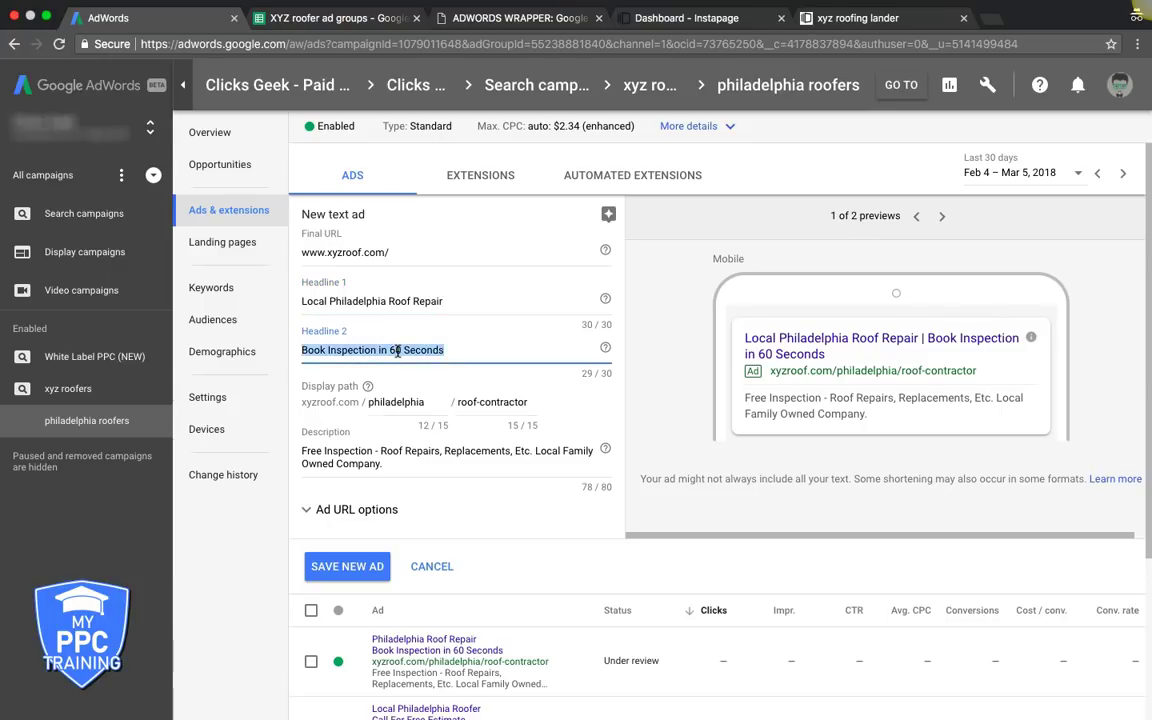
{"action": "type", "text": "Claim your Free Estimate"}
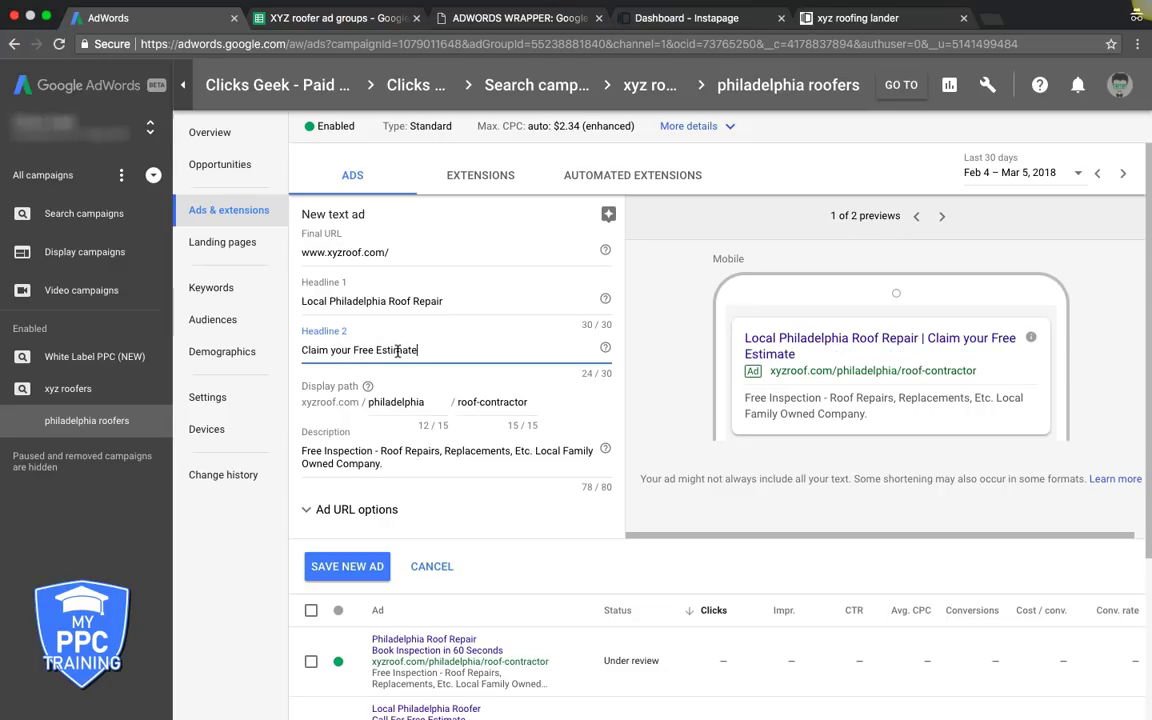
{"action": "type", "text": " Today"}
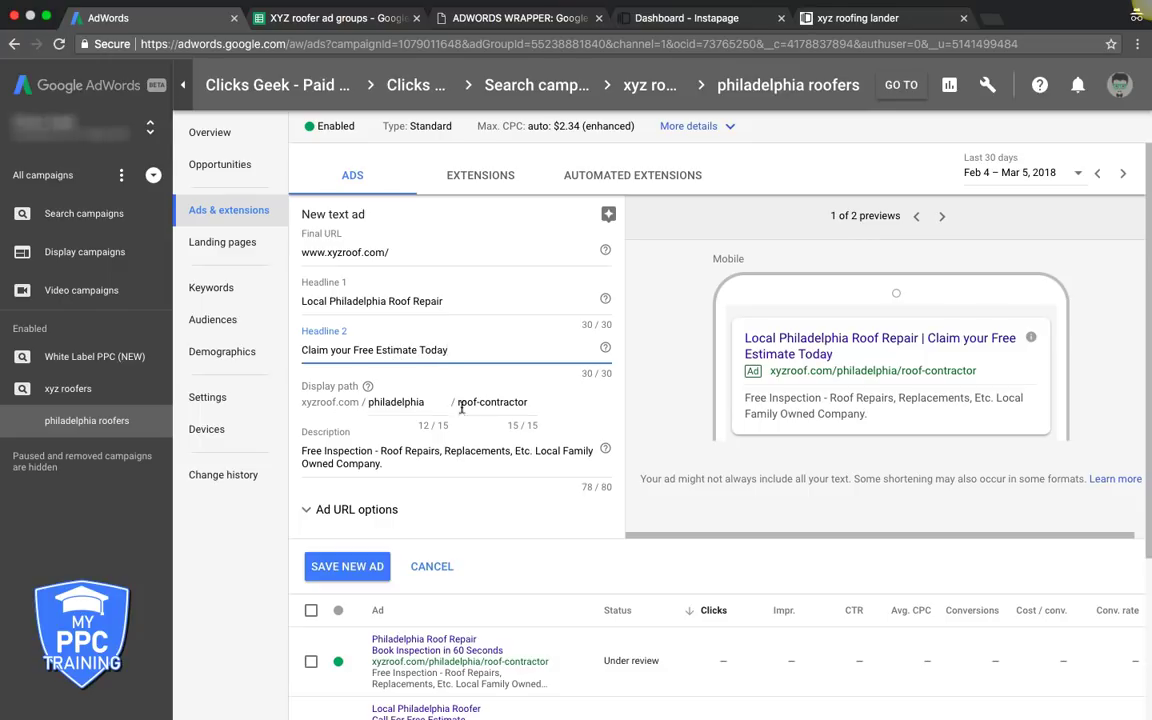
Set the two display path parts of the ad to "roofers-in" and "philadelphia"
{"action": "double_click", "coordinate": [394, 401]}
{"action": "type", "text": "r"}
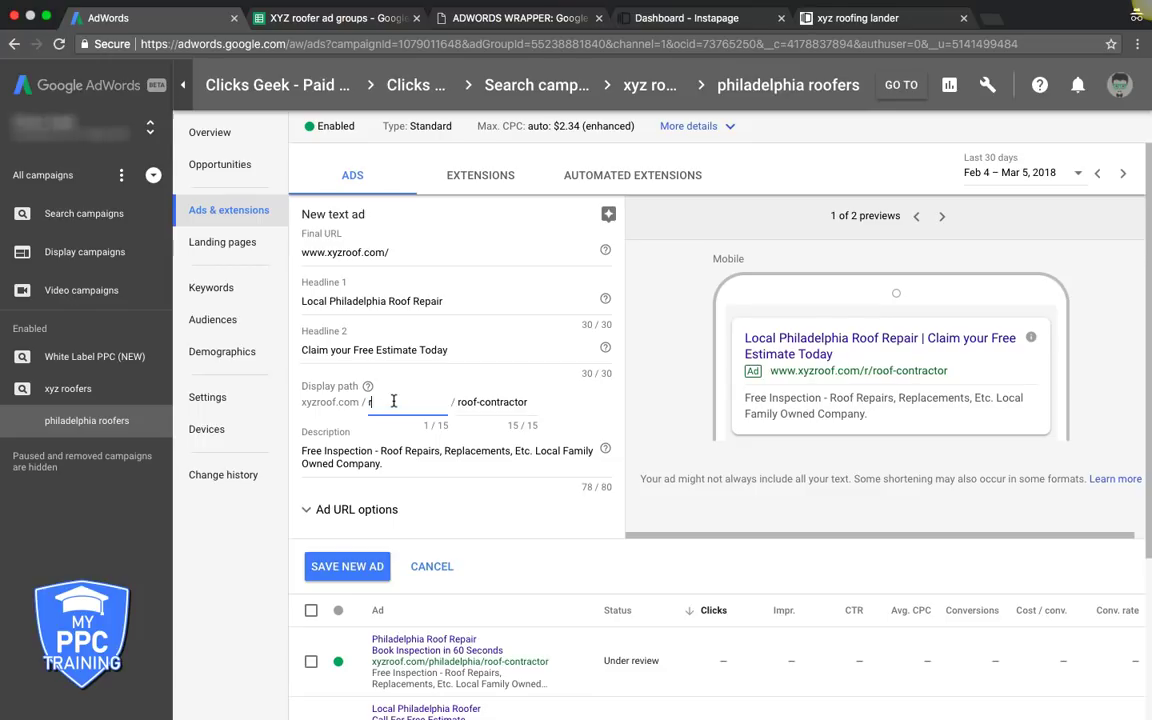
{"action": "type", "text": "oofers-in"}
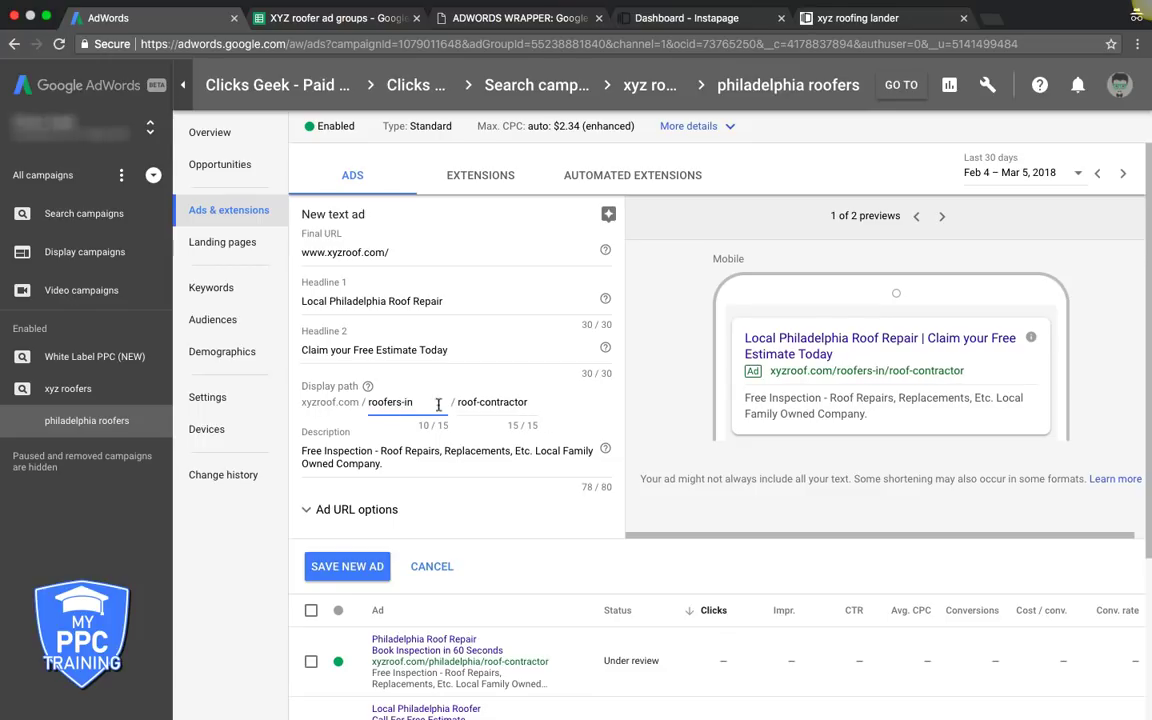
{"action": "triple_click", "coordinate": [493, 403]}
{"action": "type", "text": "ph"}
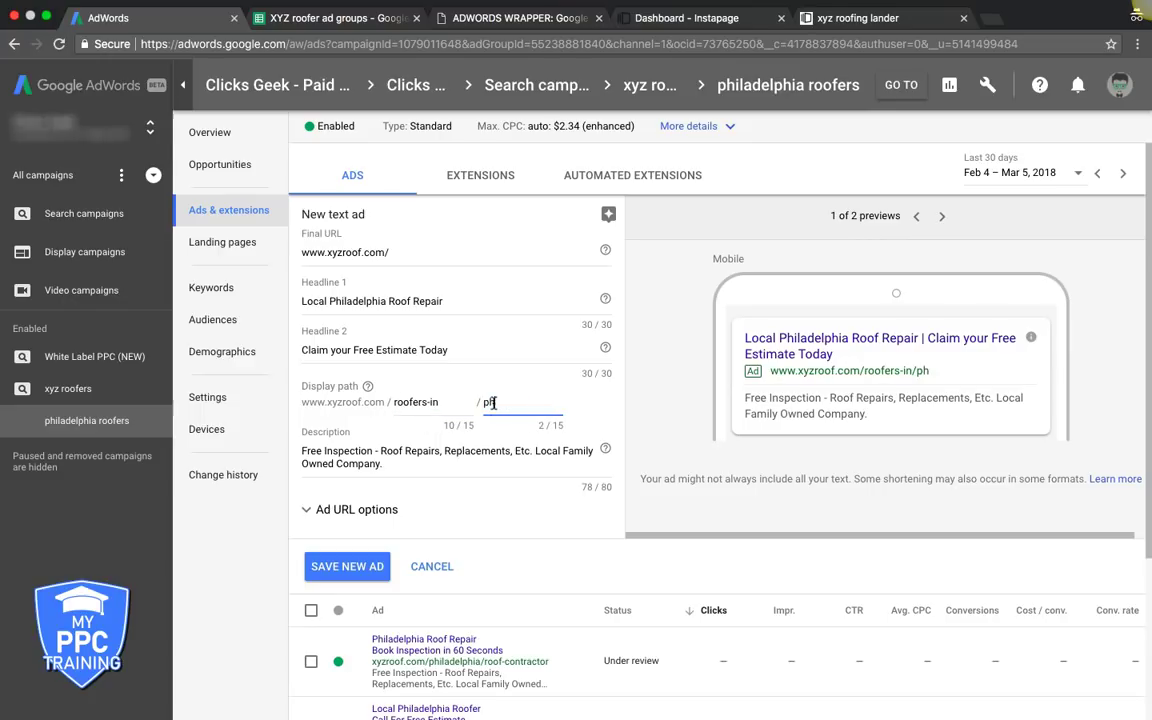
{"action": "key", "text": "BackSpace"}
{"action": "key", "text": "BackSpace"}
{"action": "type", "text": "elphi"}
Save the new text ad in the philadelphia roofers ad group
{"action": "left_click", "coordinate": [420, 464]}
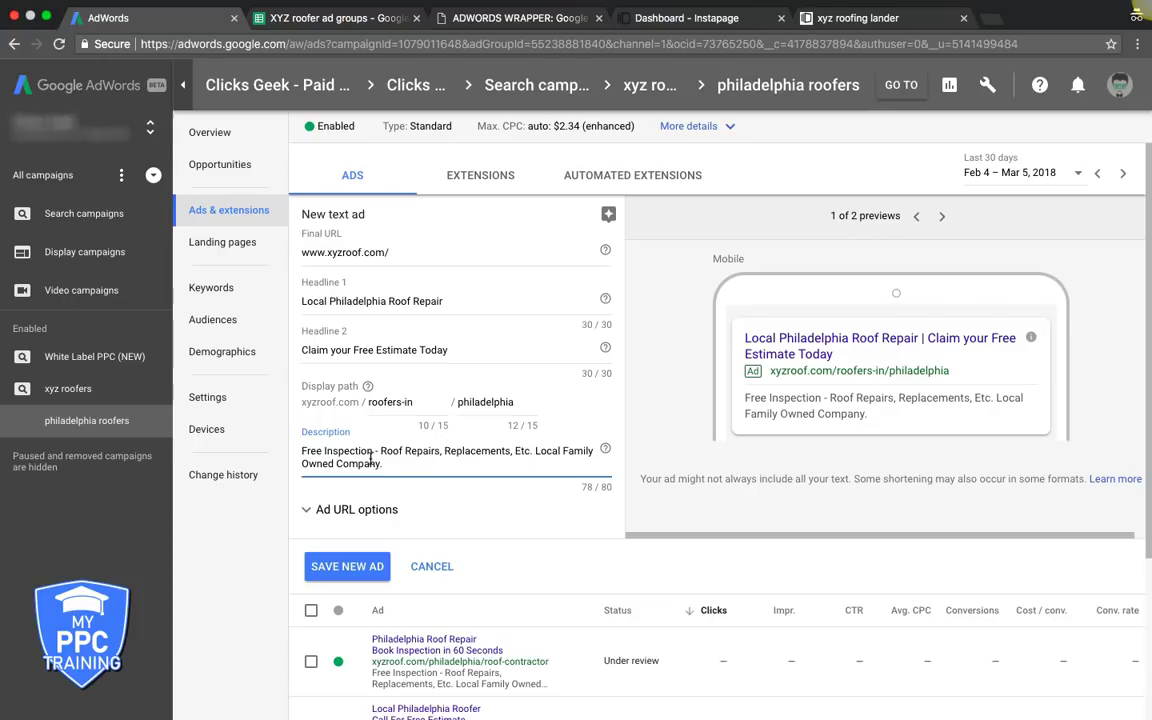
{"action": "scroll", "coordinate": [430, 420], "scroll_direction": "down", "scroll_amount": 2}
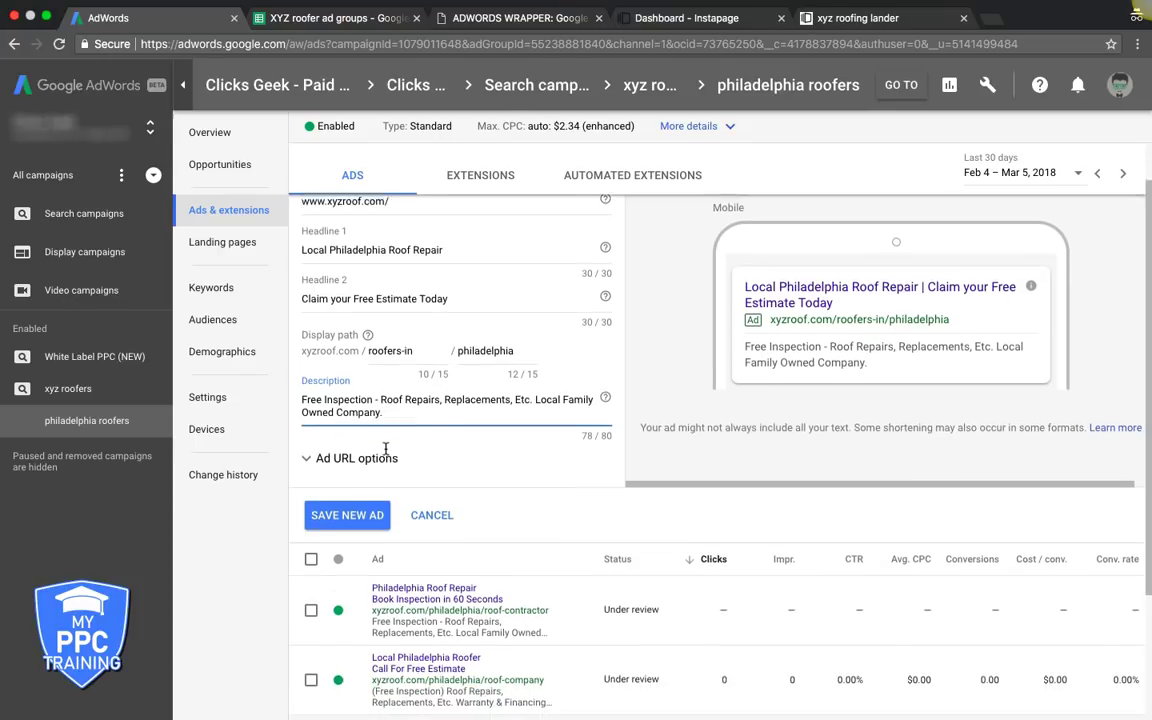
{"action": "left_click", "coordinate": [347, 500]}
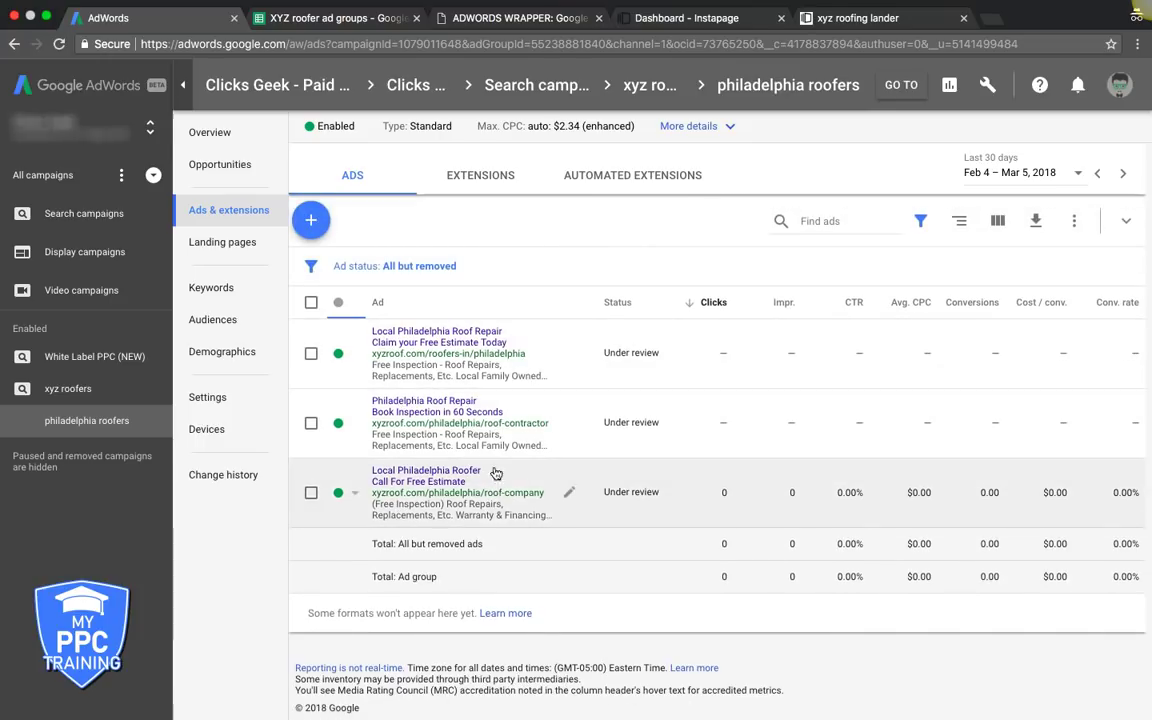
Open the list of ad groups in the xyz roofers campaign
{"action": "left_click", "coordinate": [211, 290]}
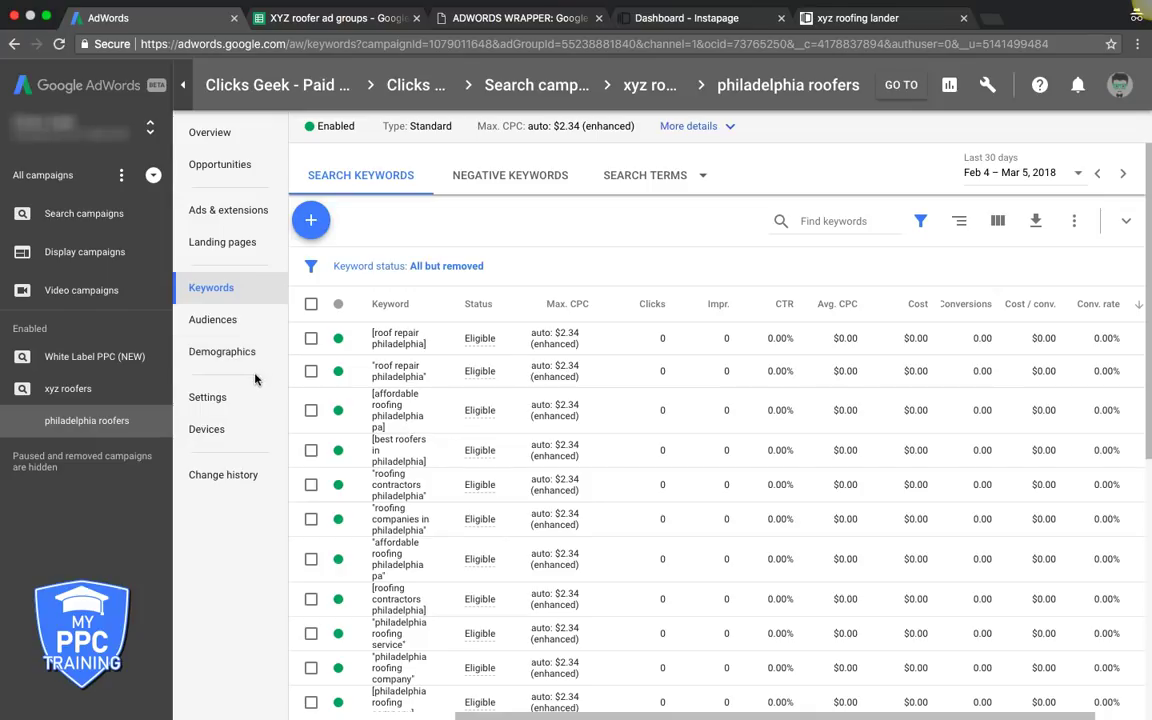
{"action": "left_click", "coordinate": [50, 389]}
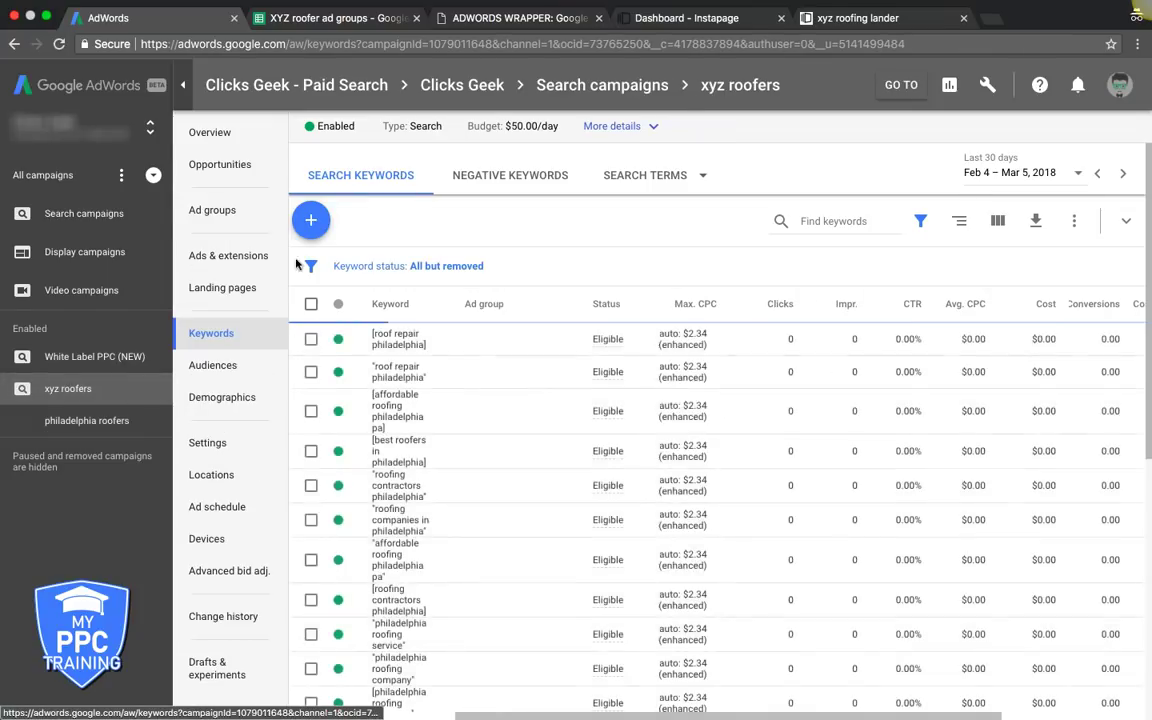
{"action": "left_click", "coordinate": [208, 214]}
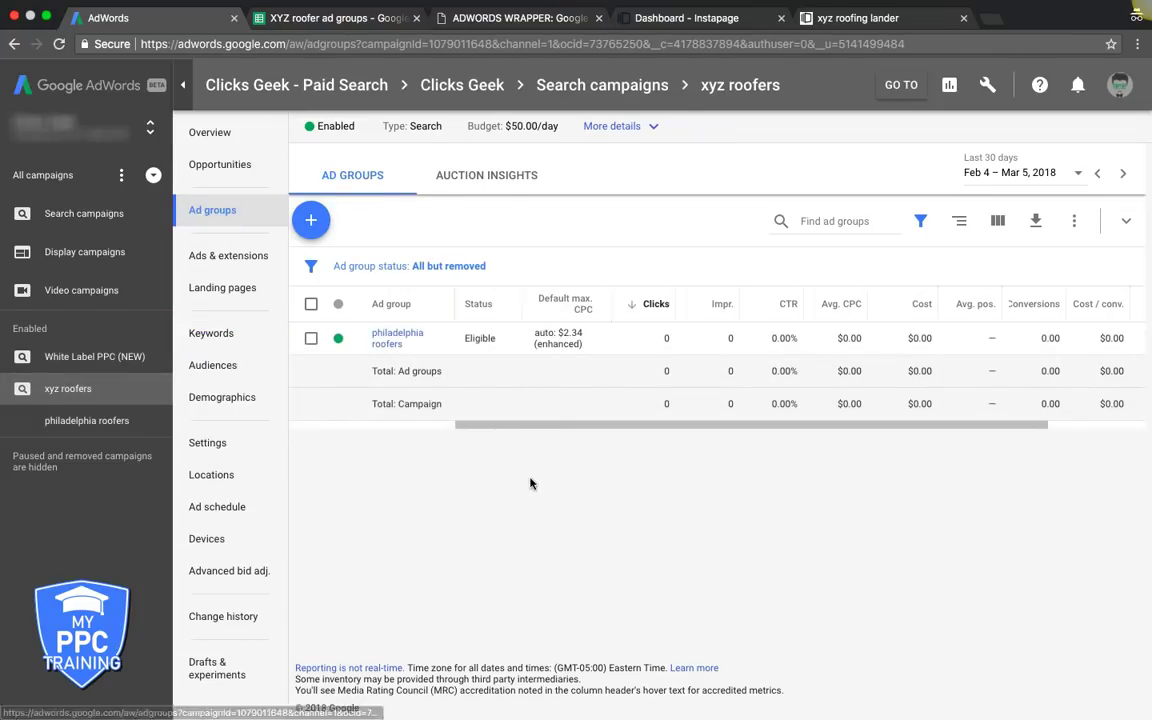
Switch to the XYZ roofer ad groups spreadsheet and fill the whole Philadelphia Roofers column with bright green
{"action": "left_click", "coordinate": [330, 18]}
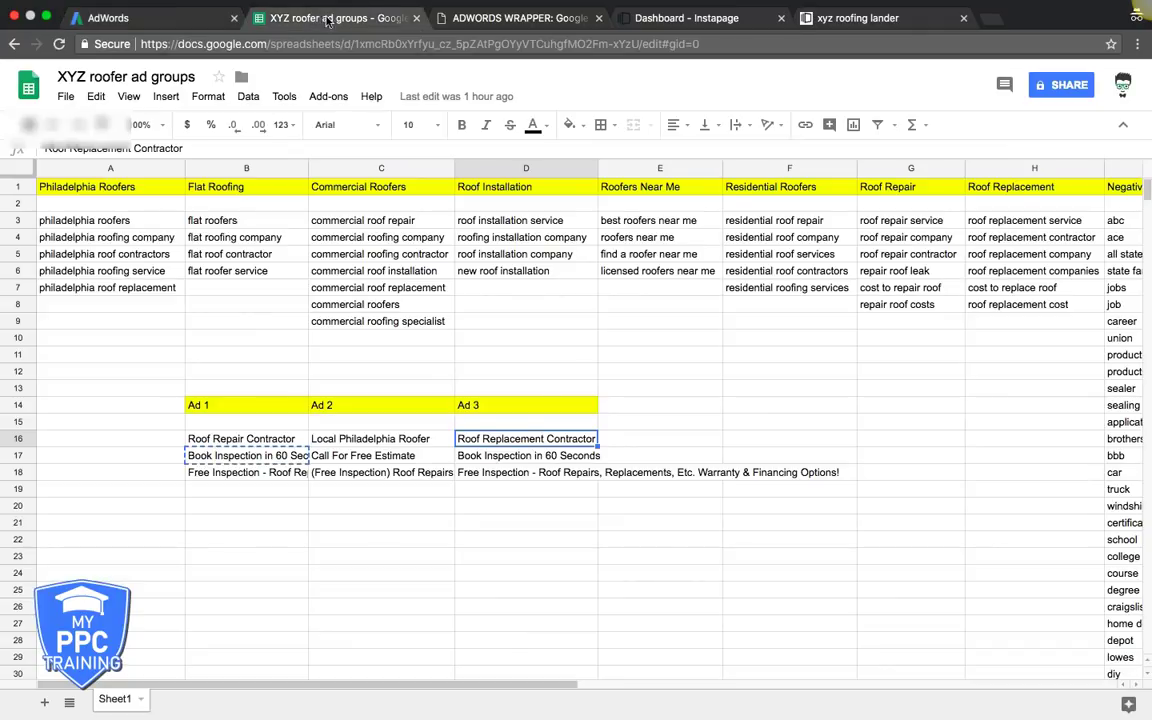
{"action": "left_click", "coordinate": [90, 190]}
{"action": "left_click", "coordinate": [143, 170]}
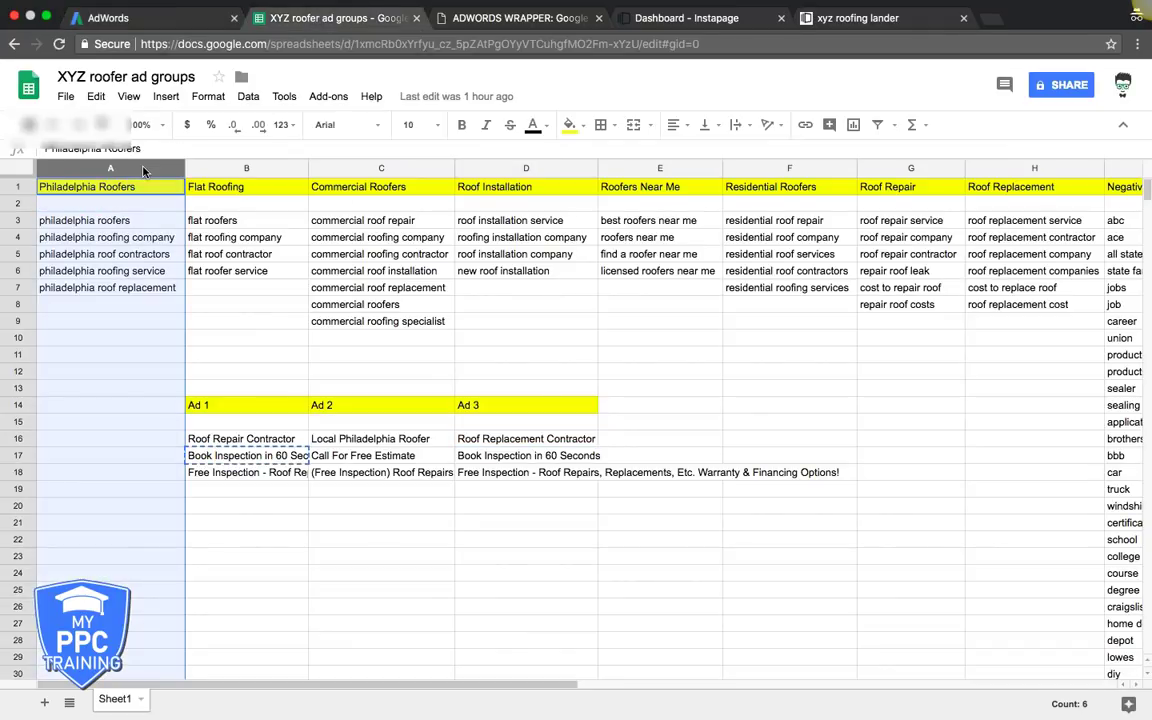
{"action": "left_click", "coordinate": [569, 124]}
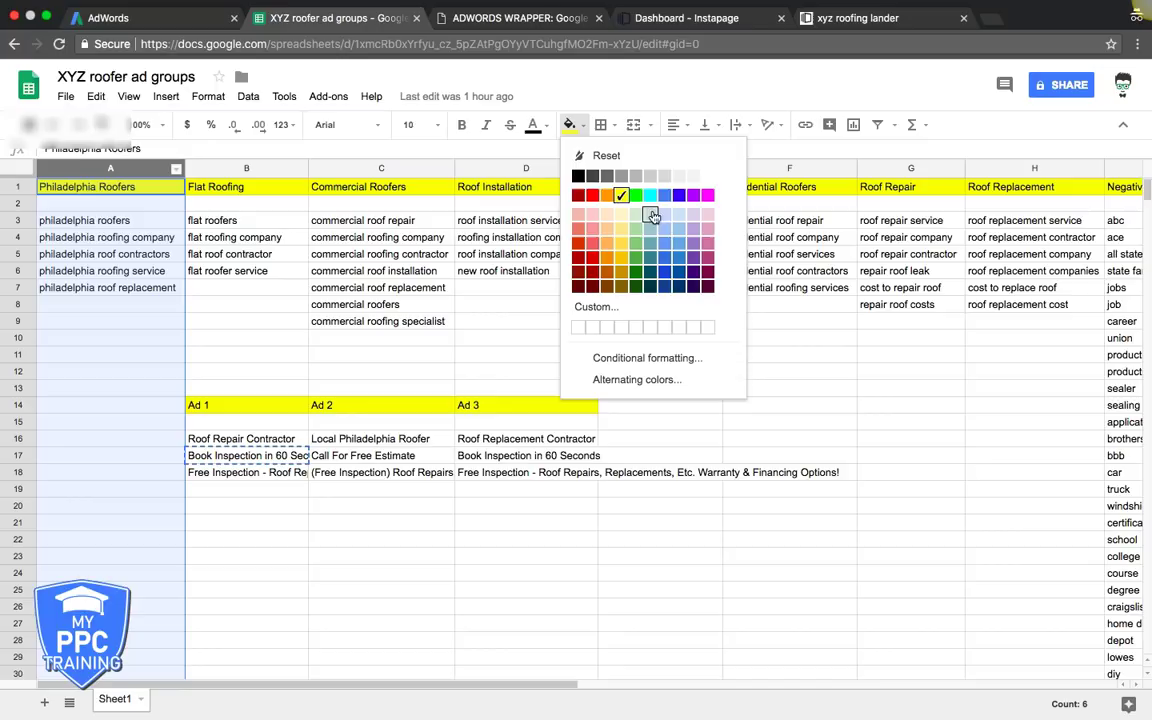
{"action": "left_click", "coordinate": [635, 194]}
{"action": "left_click", "coordinate": [322, 508]}
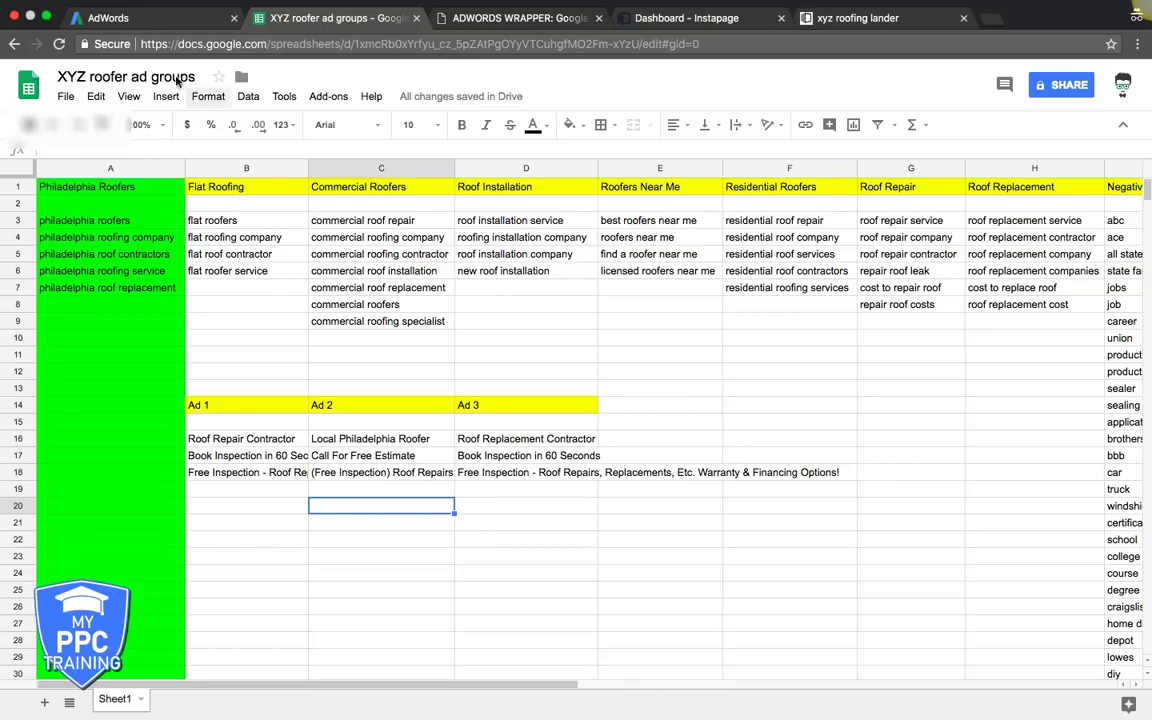
Switch back to AdWords and copy the philadelphia roofers ad group
{"action": "left_click", "coordinate": [151, 17]}
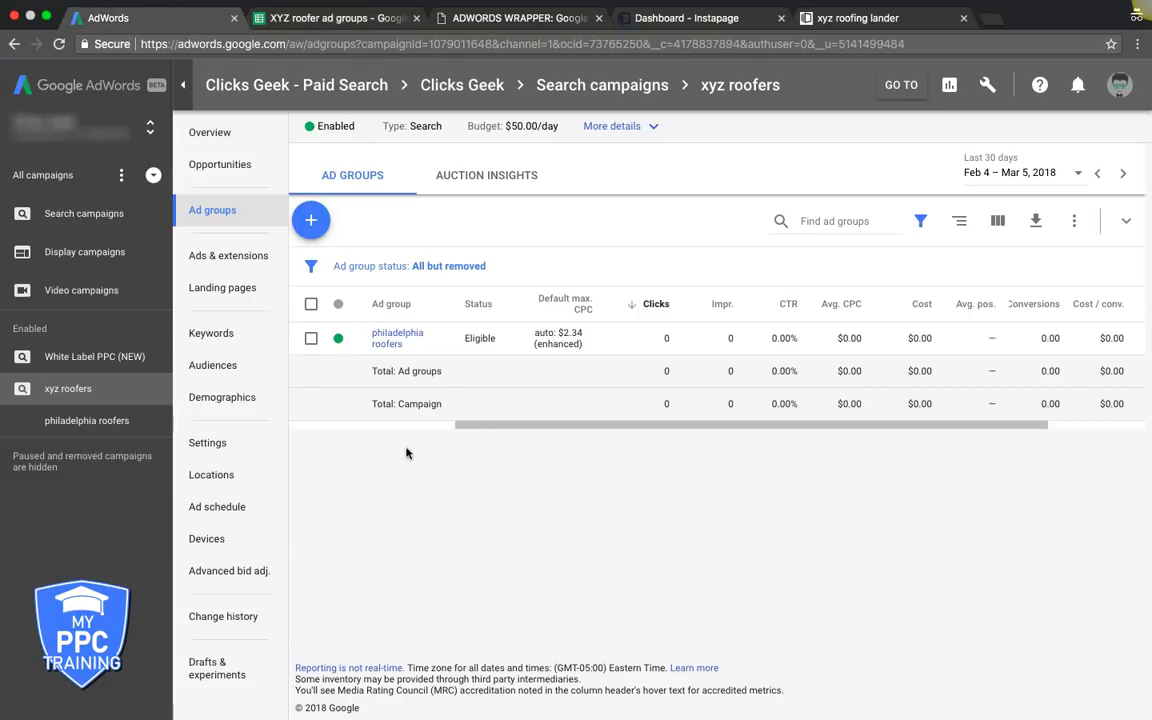
{"action": "left_click", "coordinate": [311, 339]}
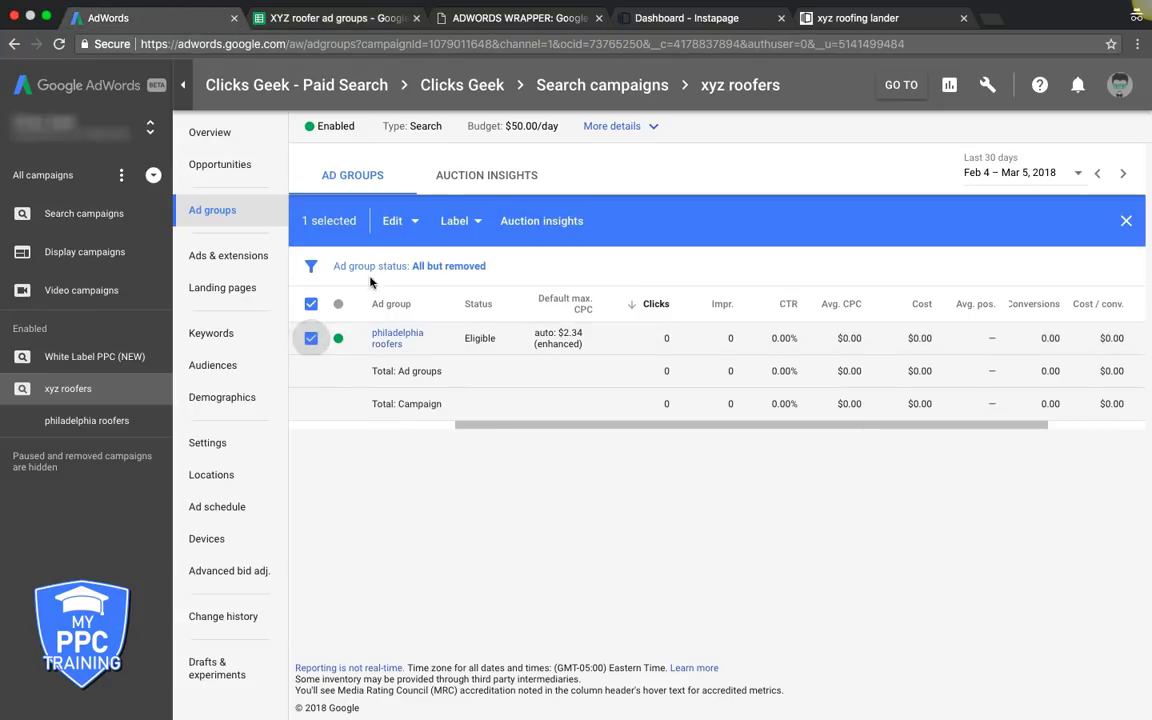
{"action": "left_click", "coordinate": [395, 222]}
{"action": "left_click", "coordinate": [397, 224]}
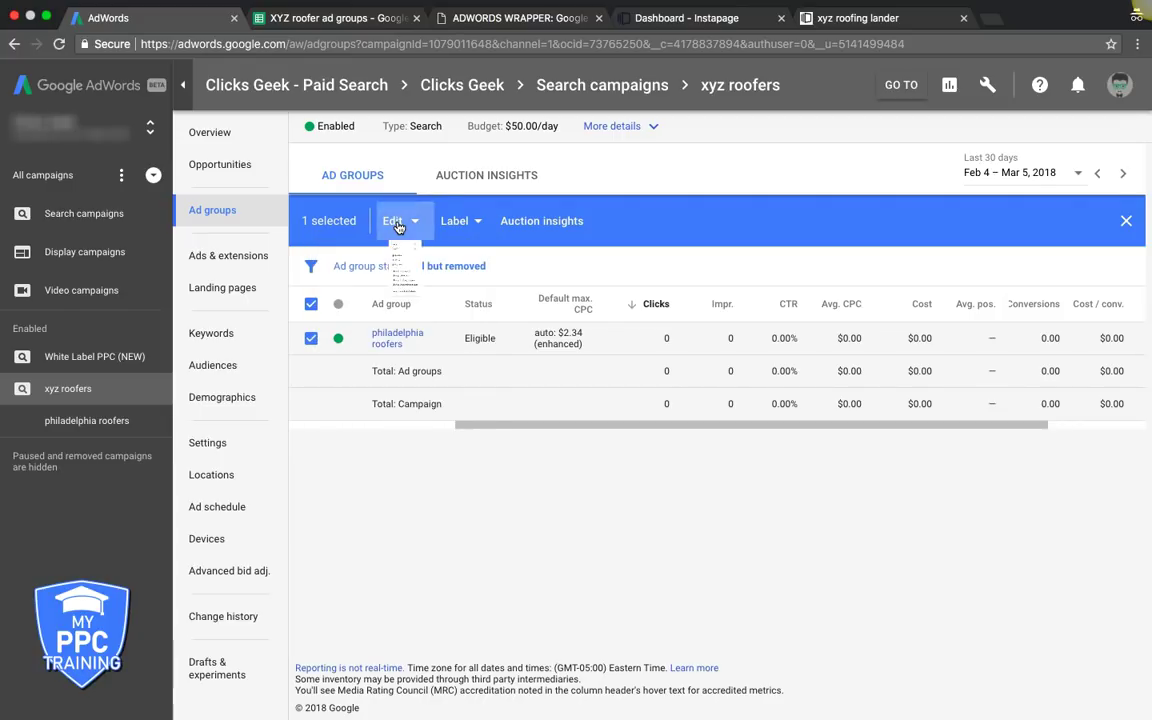
{"action": "left_click", "coordinate": [312, 339]}
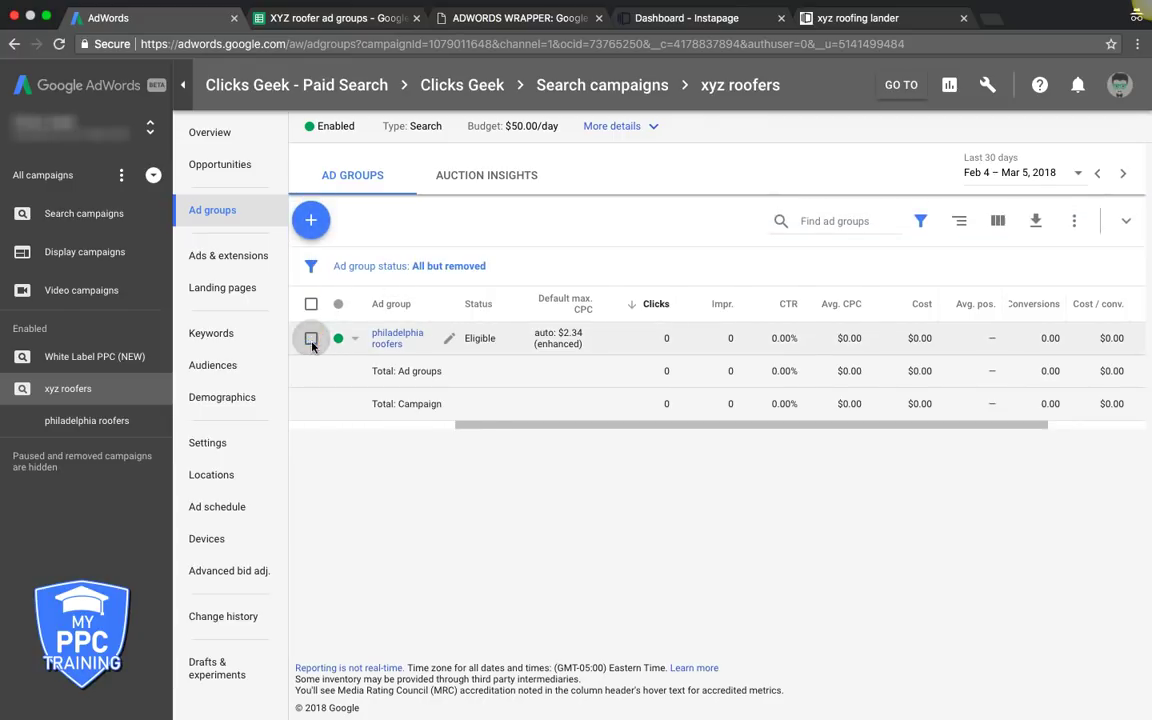
{"action": "left_click", "coordinate": [312, 339]}
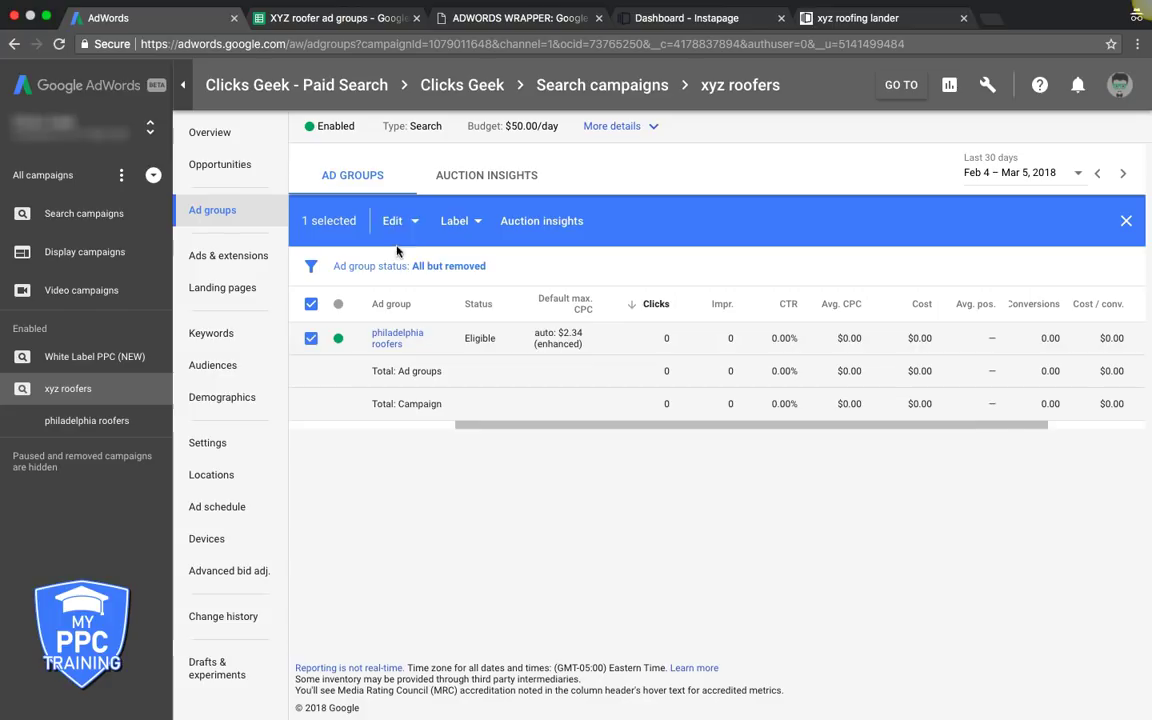
{"action": "left_click", "coordinate": [397, 232]}
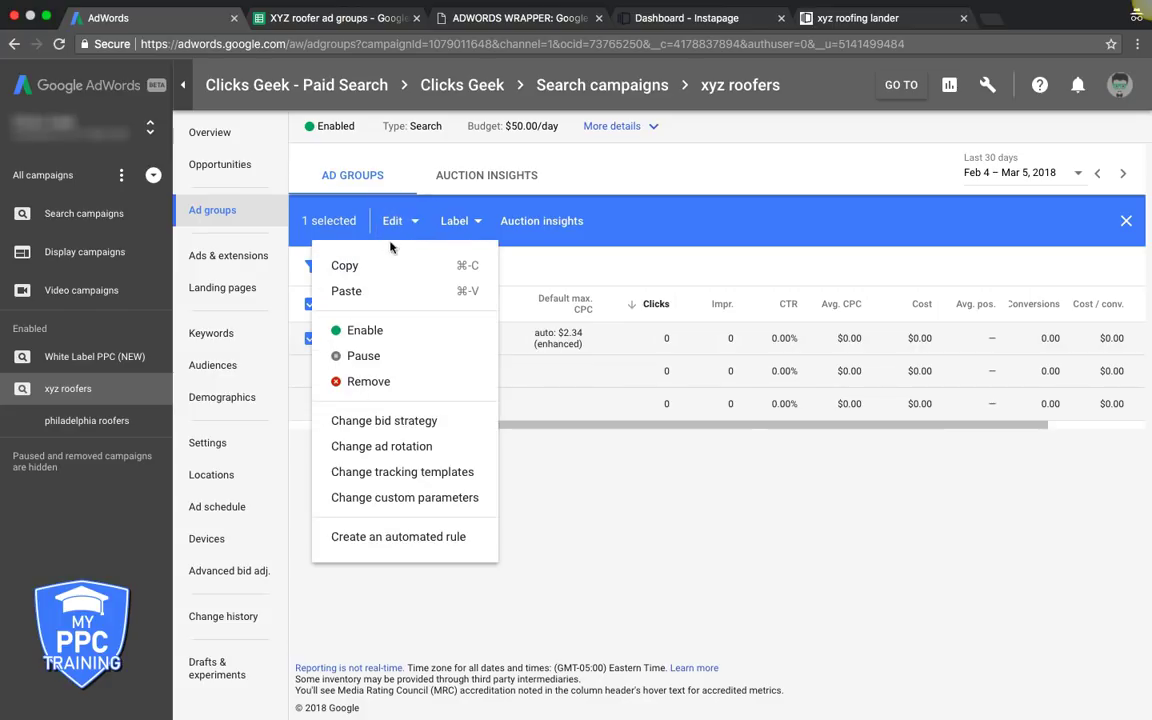
{"action": "left_click", "coordinate": [375, 265]}
Paste the copied ad group into the xyz roofers campaign without pausing the new ad group
{"action": "left_click", "coordinate": [311, 338]}
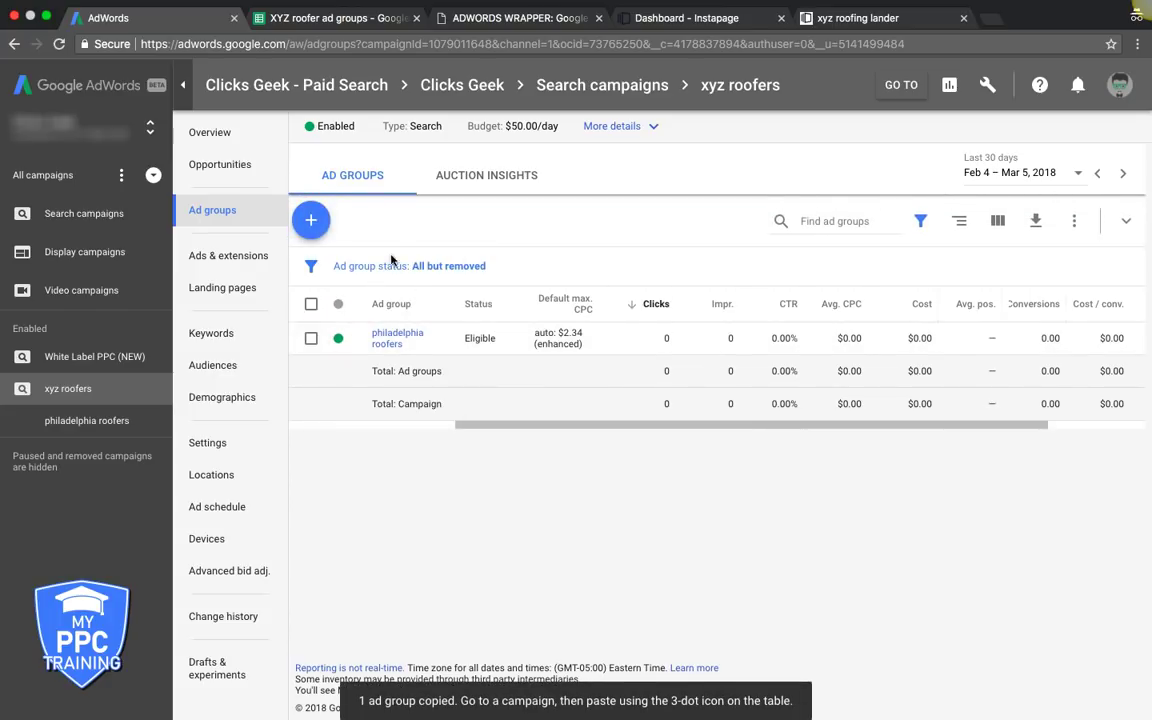
{"action": "left_click", "coordinate": [311, 338]}
{"action": "left_click", "coordinate": [397, 232]}
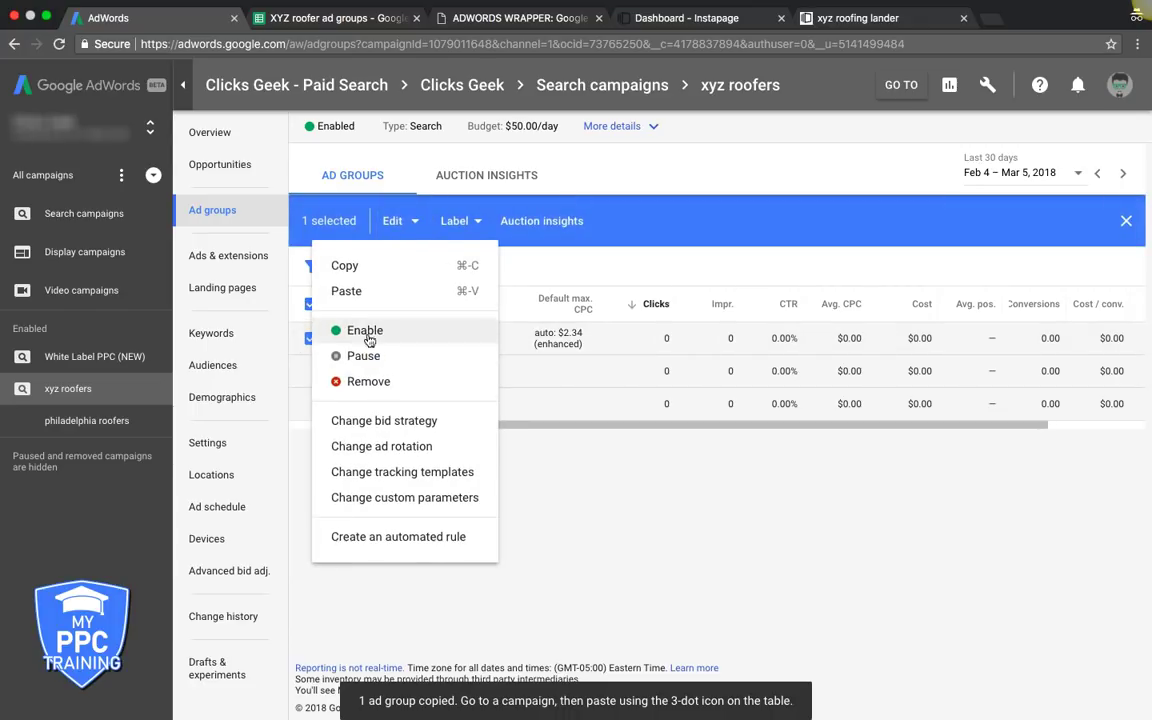
{"action": "left_click", "coordinate": [362, 295]}
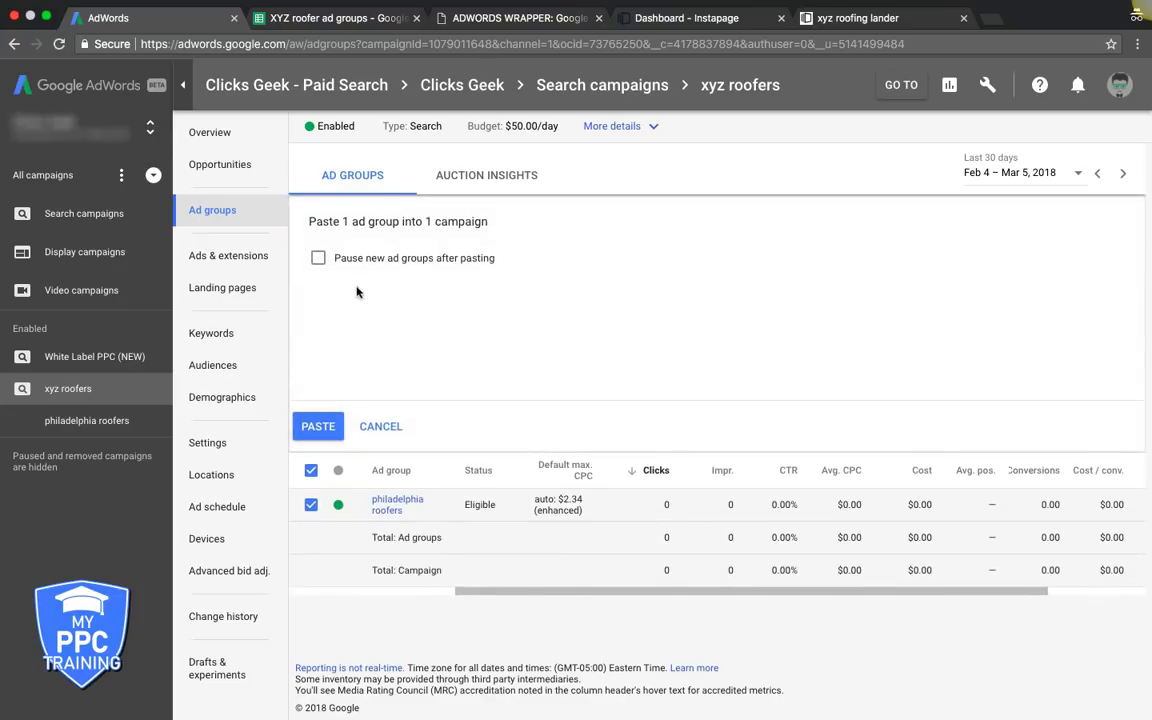
{"action": "left_click", "coordinate": [320, 430]}
{"action": "left_click", "coordinate": [301, 428]}
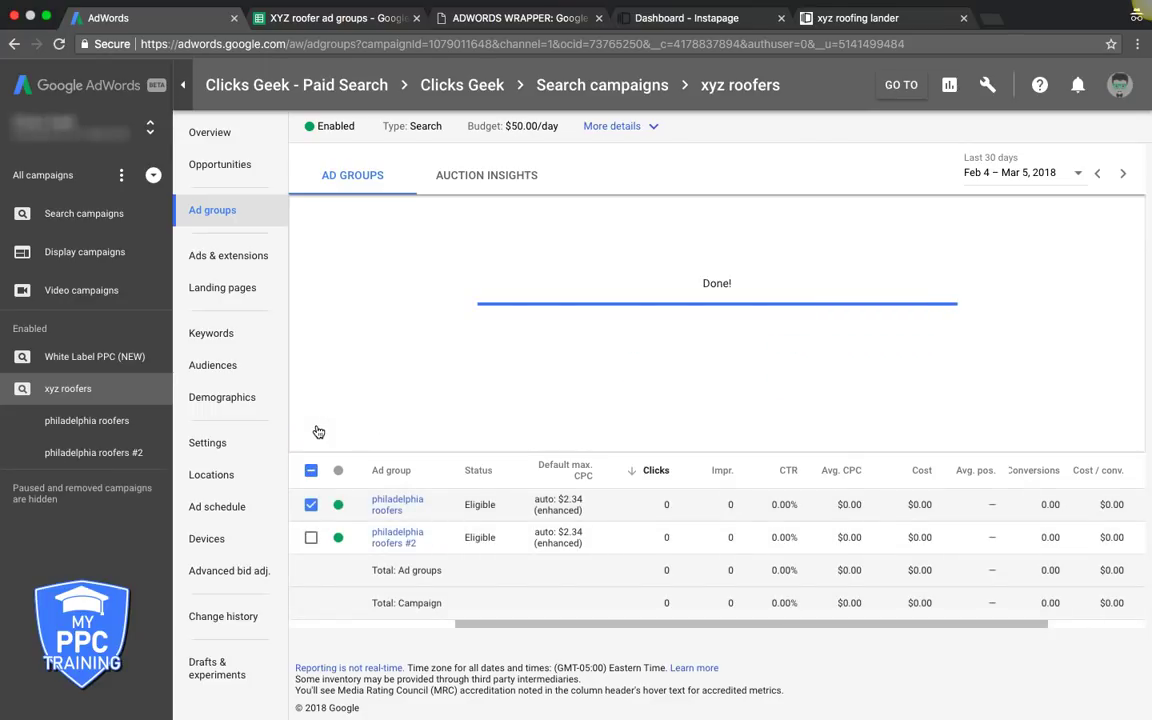
{"action": "left_click", "coordinate": [311, 338]}
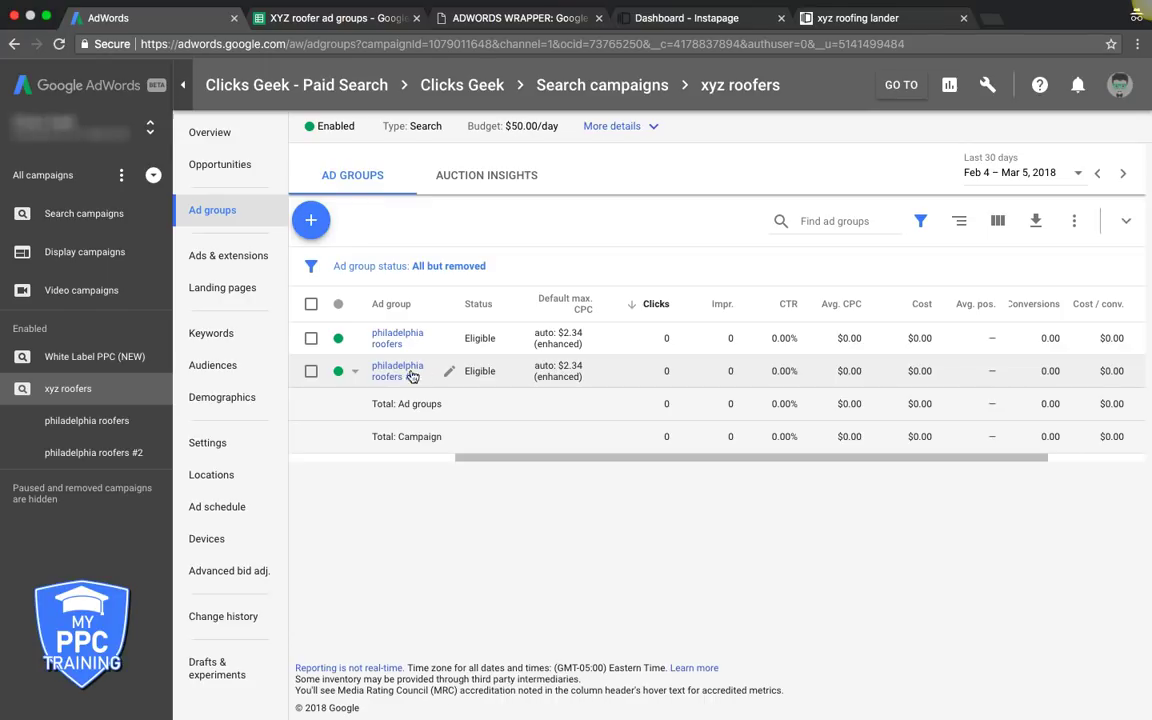
Rename the duplicated ad group, philadelphia roofers #2, as "flat roofing"
{"action": "left_click", "coordinate": [449, 371]}
{"action": "triple_click", "coordinate": [452, 393]}
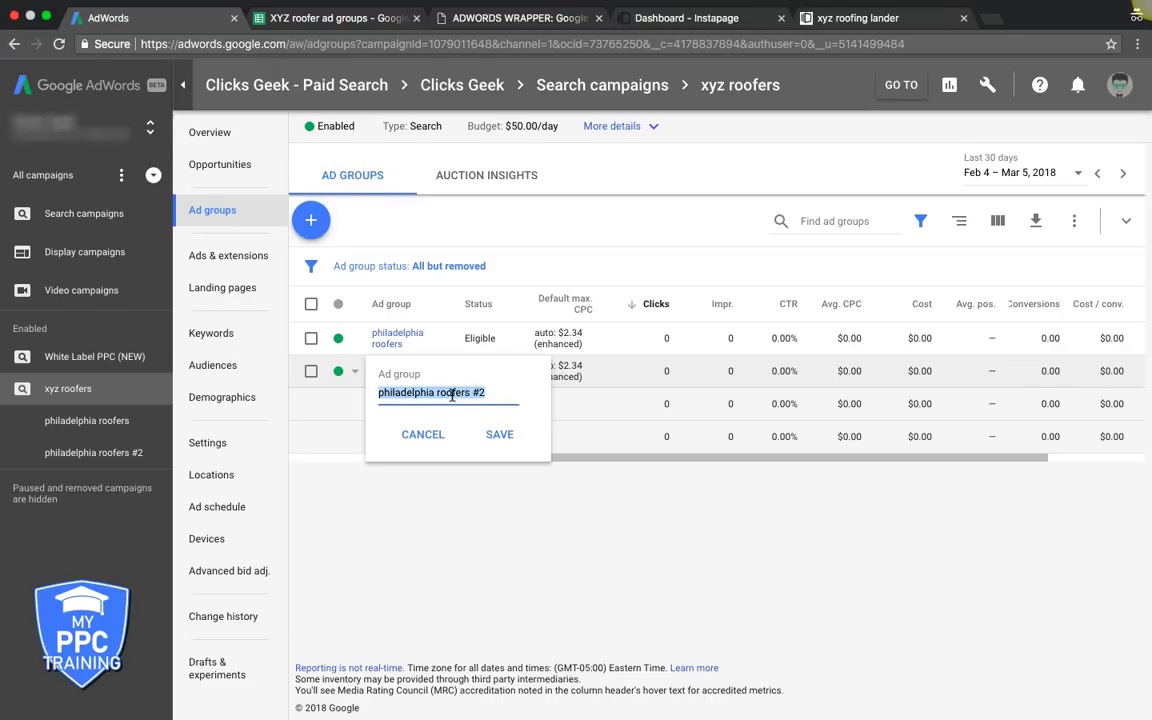
{"action": "type", "text": "flat"}
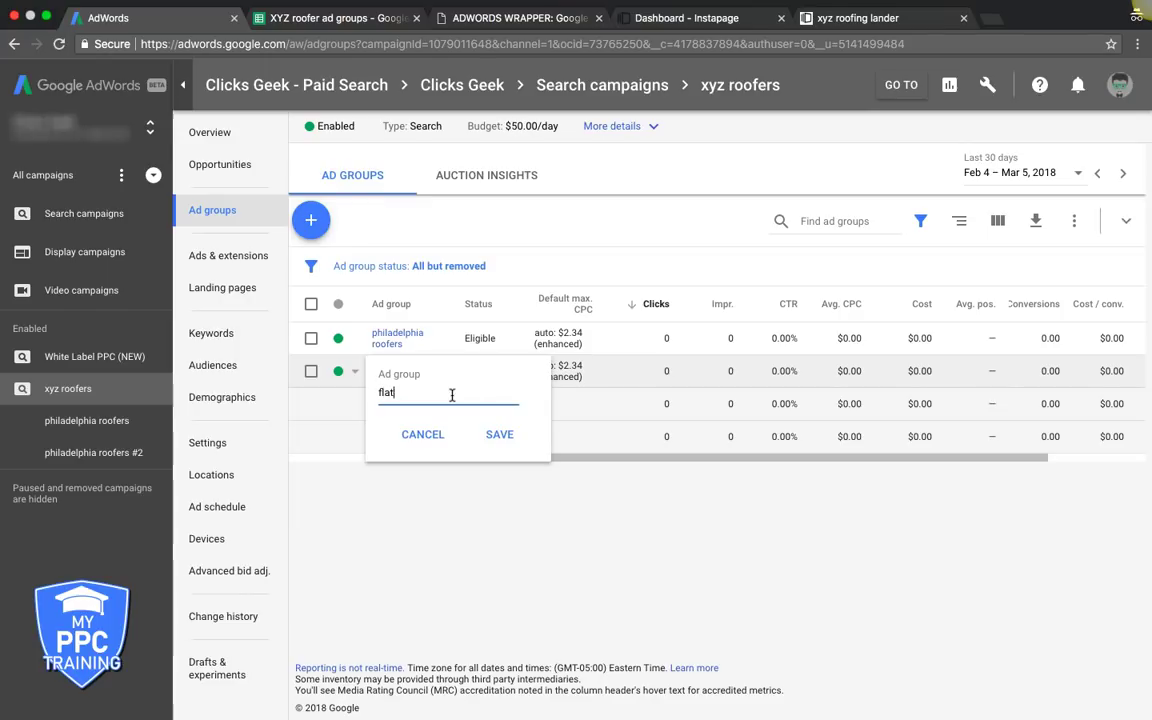
{"action": "type", "text": " roofing"}
{"action": "left_click", "coordinate": [507, 433]}
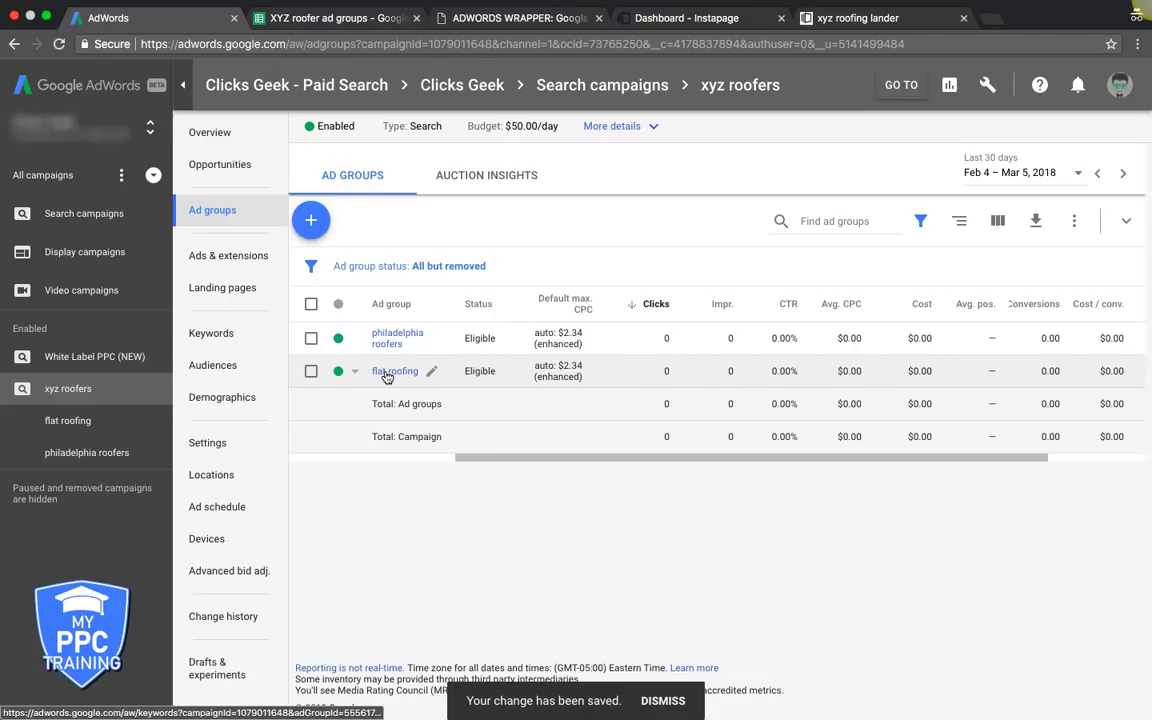
Open the flat roofing ad group and remove all of its search keywords
{"action": "left_click", "coordinate": [388, 374]}
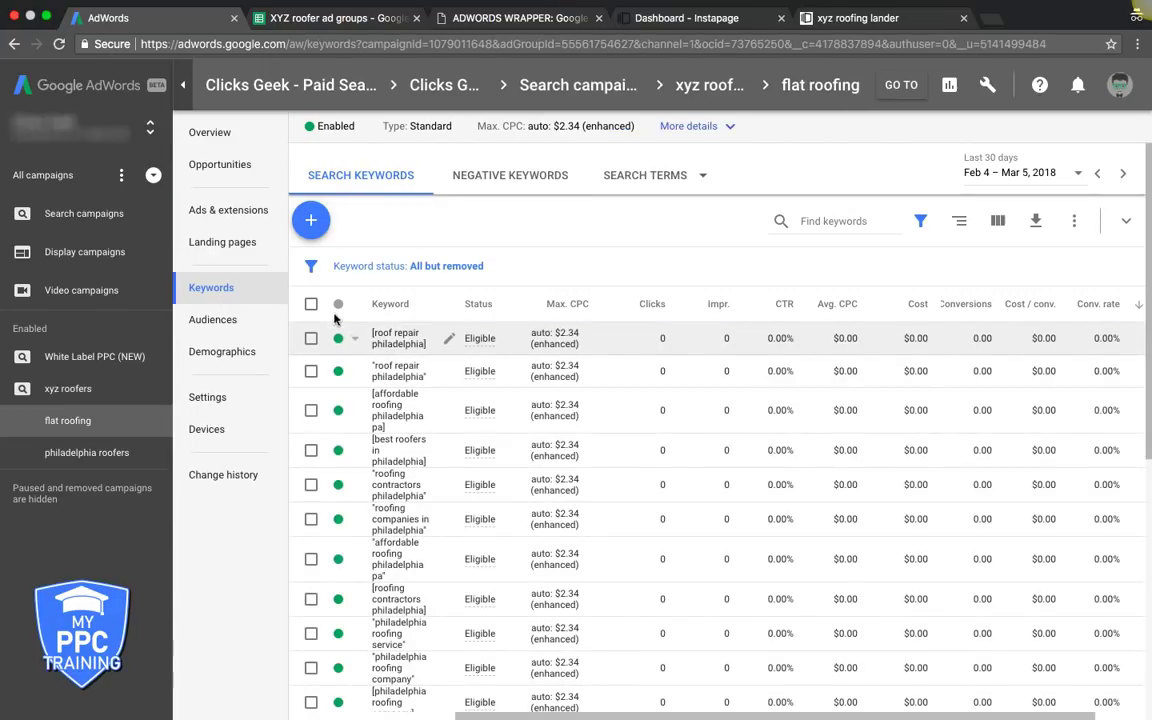
{"action": "left_click", "coordinate": [311, 304]}
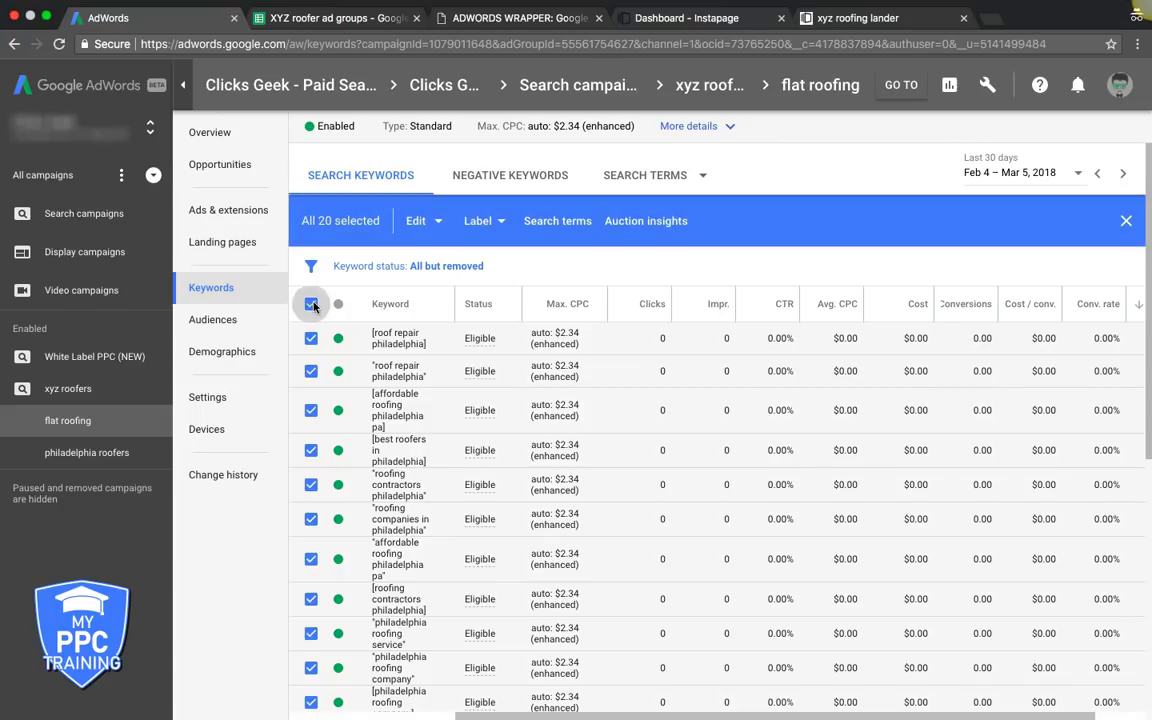
{"action": "left_click", "coordinate": [412, 221]}
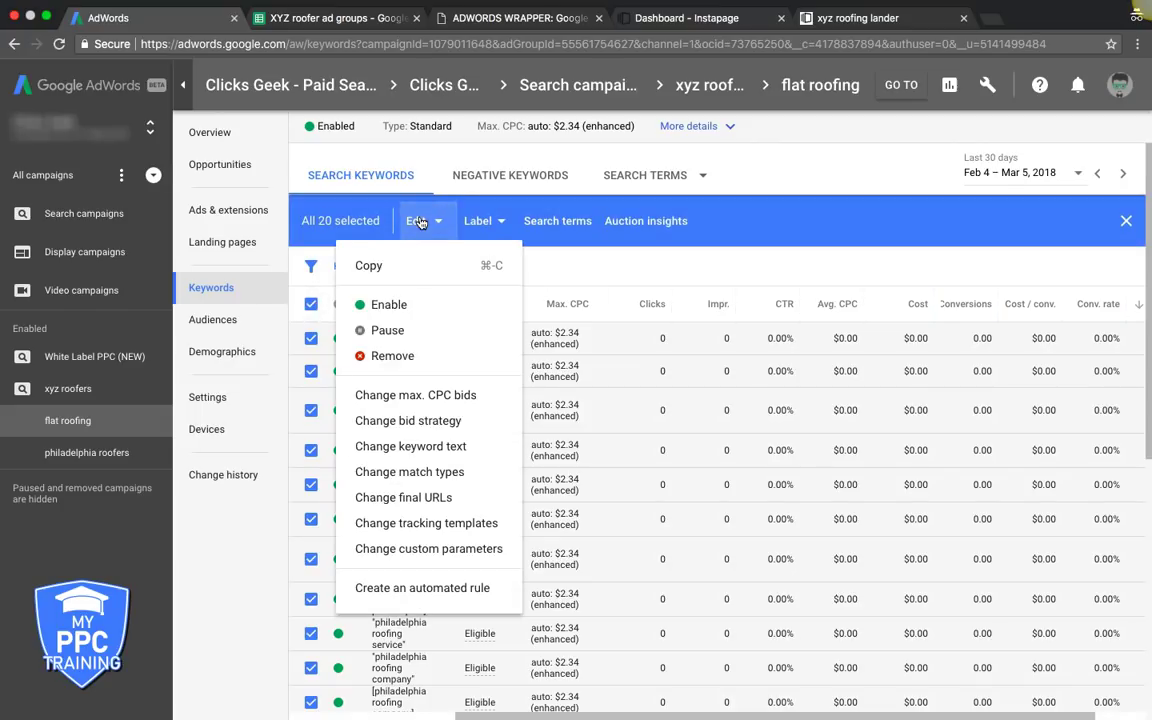
{"action": "left_click", "coordinate": [397, 360]}
{"action": "left_click", "coordinate": [692, 423]}
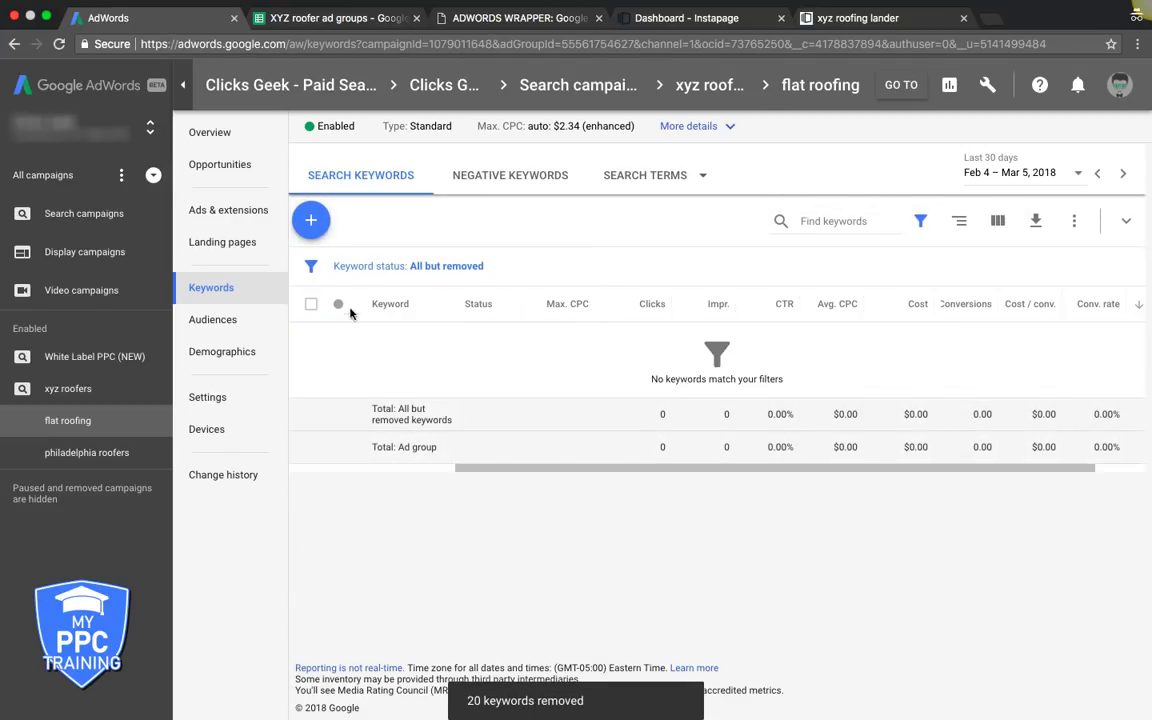
Start adding keywords to the flat roofing ad group and copy the four Flat Roofing keywords, from "flat roofers" to "flat roofer service", from the spreadsheet
{"action": "left_click", "coordinate": [311, 220]}
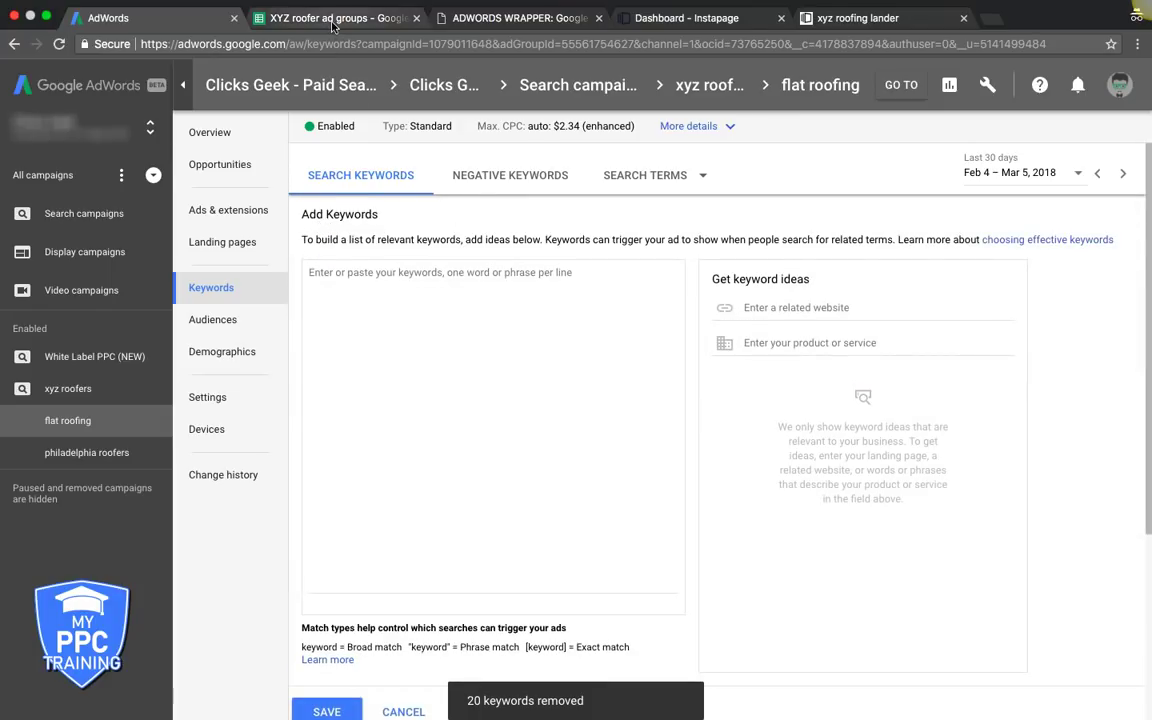
{"action": "left_click", "coordinate": [302, 20]}
{"action": "left_click", "coordinate": [238, 220]}
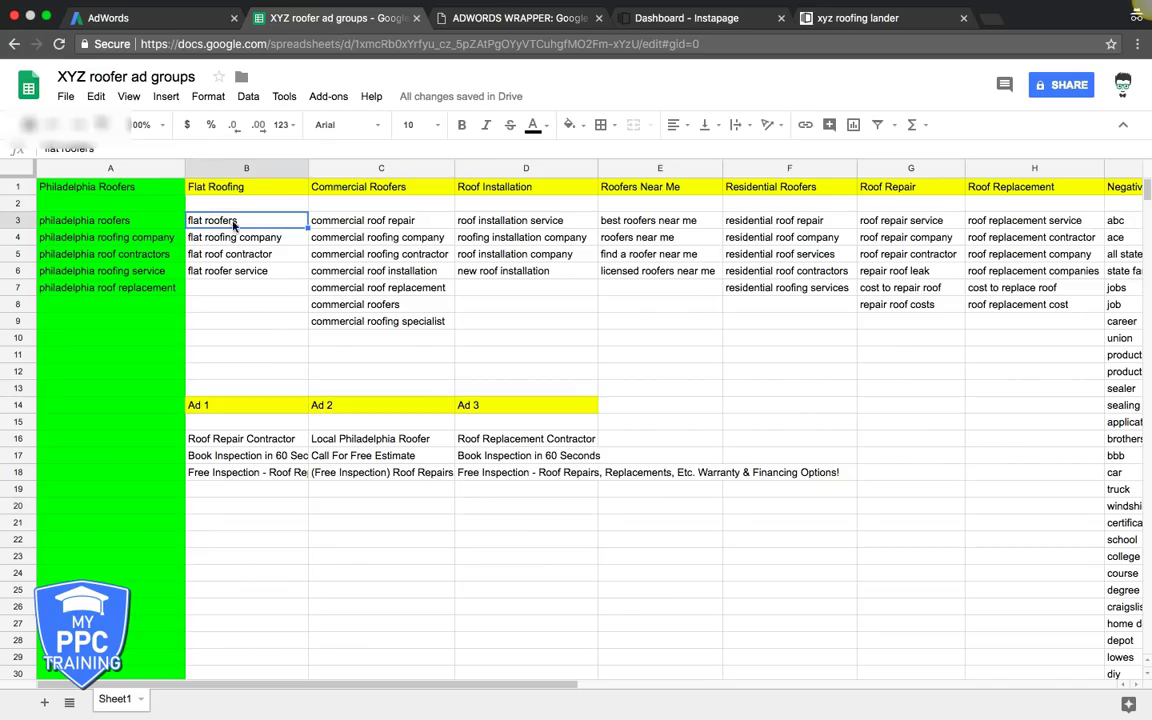
{"action": "left_click", "coordinate": [247, 207]}
{"action": "left_click_drag", "start_coordinate": [237, 218], "coordinate": [241, 280]}
{"action": "key", "text": "ctrl+c"}
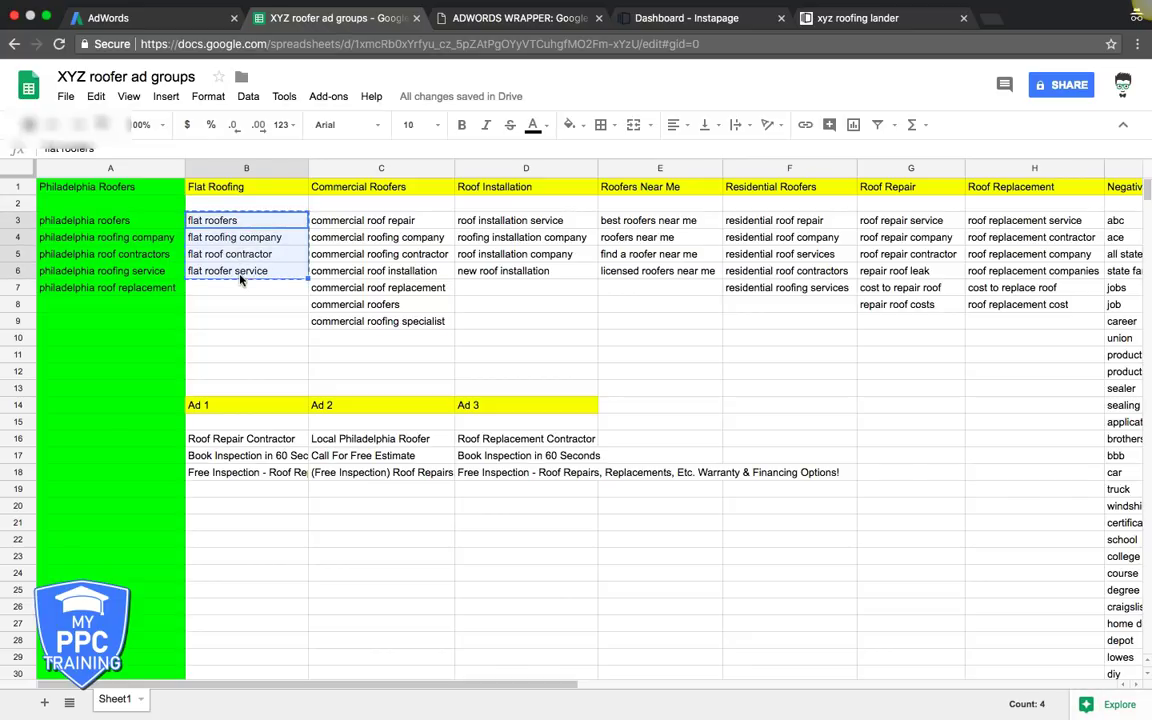
Switch to the AdWords Wrapper page, replace its entered keywords with the copied flat roofing keywords, and wrap them
{"action": "left_click", "coordinate": [165, 19]}
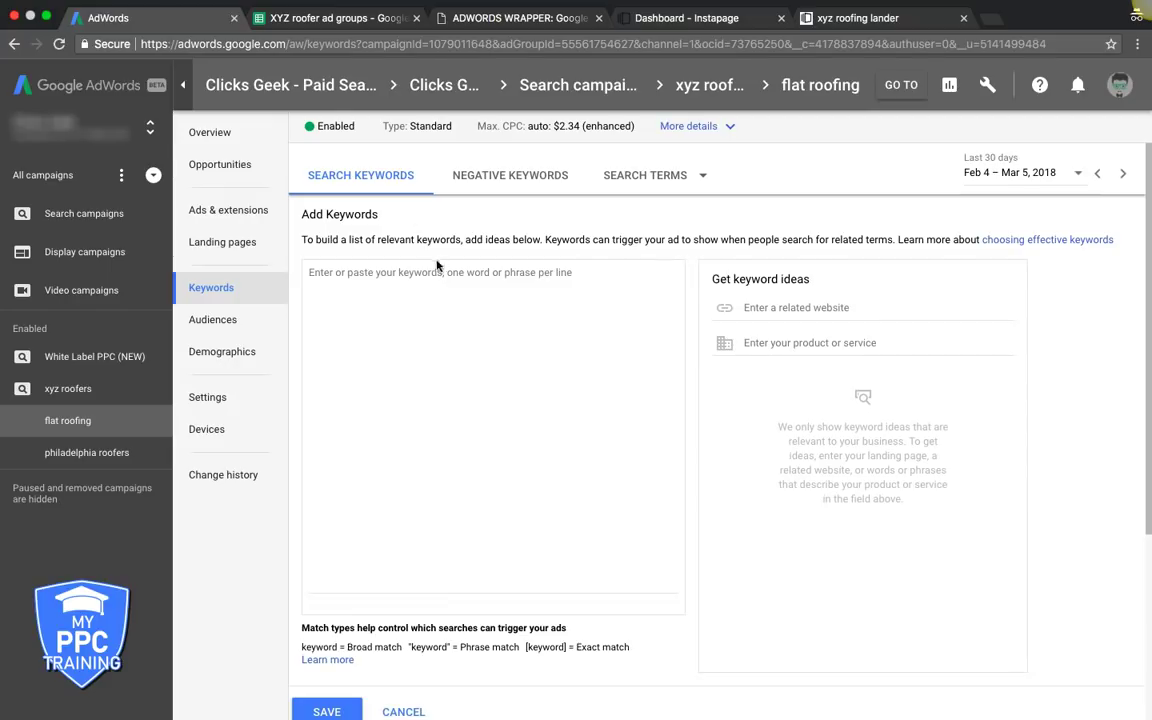
{"action": "left_click", "coordinate": [491, 9]}
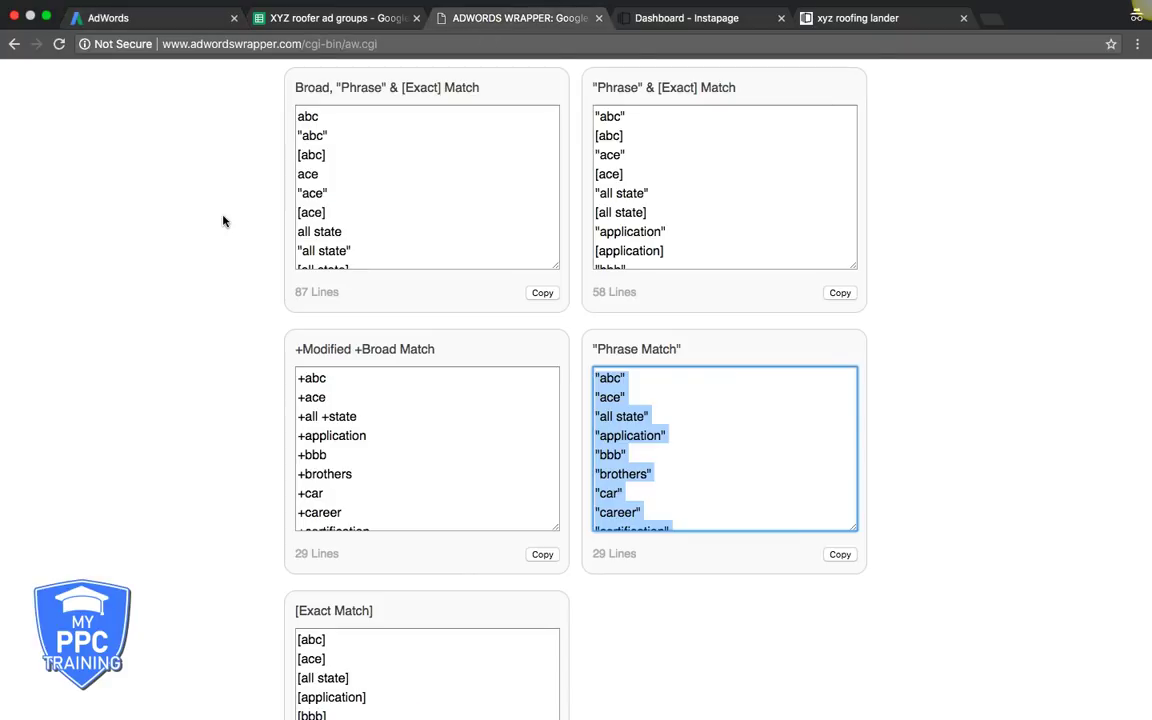
{"action": "scroll", "coordinate": [224, 221], "scroll_direction": "up", "scroll_amount": 10}
{"action": "scroll", "coordinate": [221, 200], "scroll_direction": "down", "scroll_amount": 3}
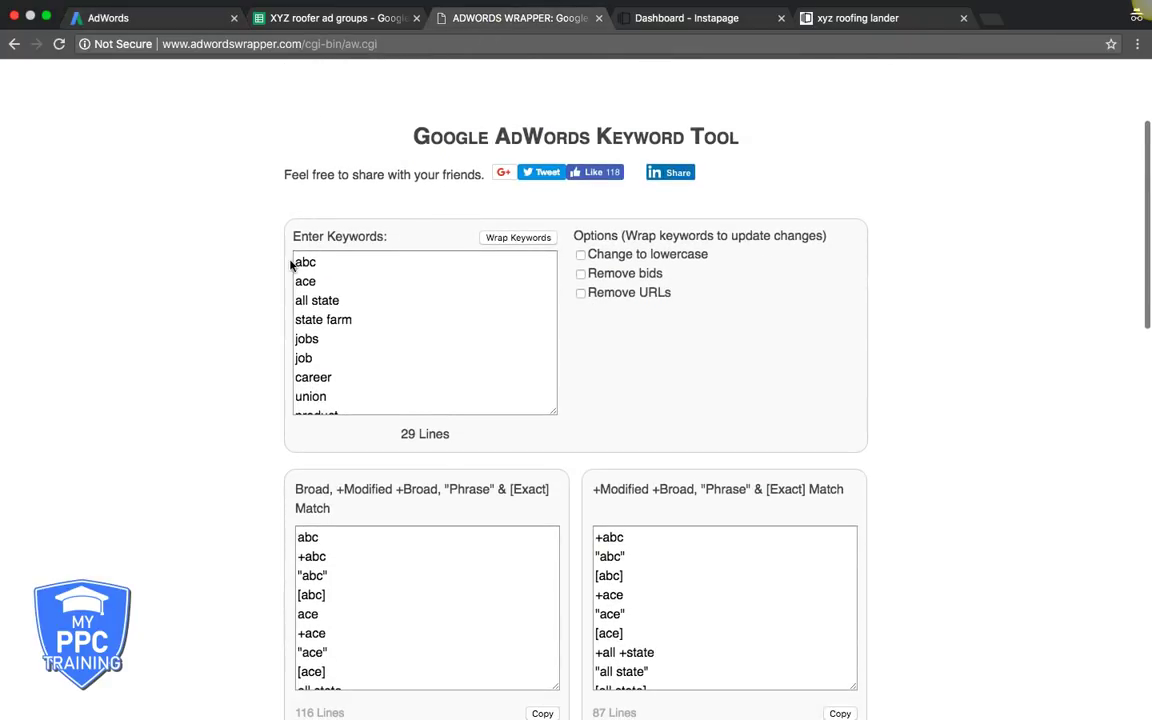
{"action": "left_click_drag", "start_coordinate": [291, 261], "coordinate": [455, 478]}
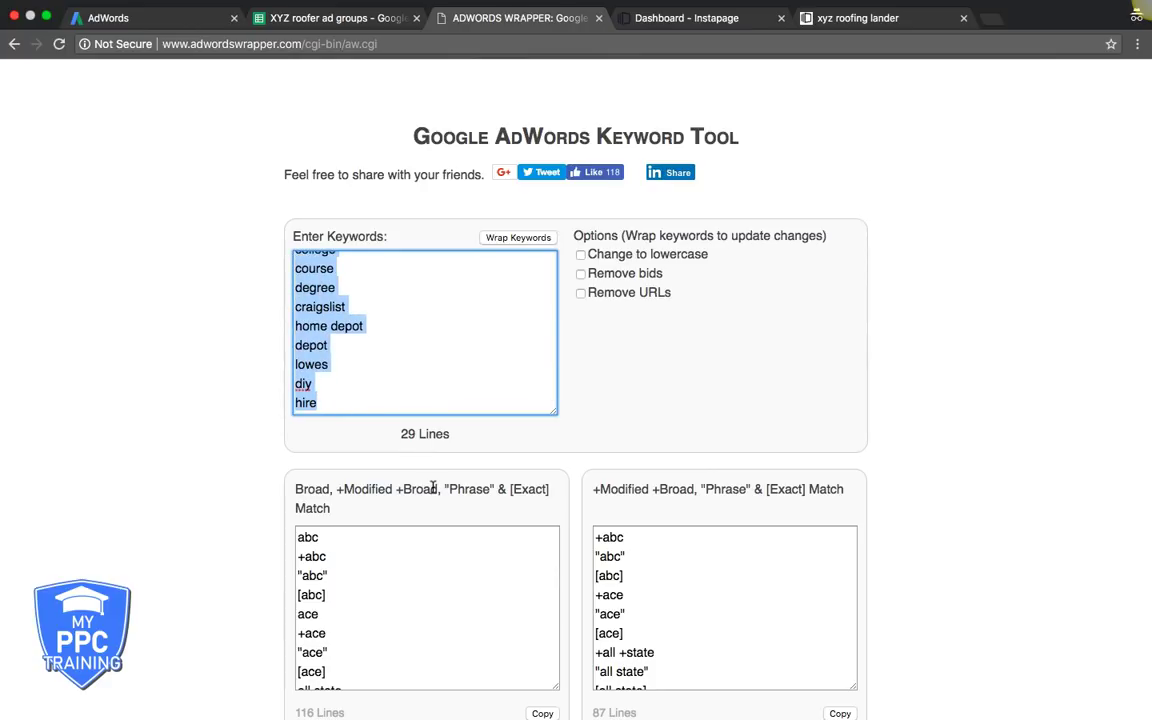
{"action": "key", "text": "BackSpace"}
{"action": "key", "text": "super+v"}
{"action": "left_click", "coordinate": [505, 237]}
Copy the wrapped "Phrase" & [Exact] Match list and paste it into the new keywords for the flat roofing ad group in AdWords
{"action": "scroll", "coordinate": [953, 440], "scroll_direction": "down", "scroll_amount": 10}
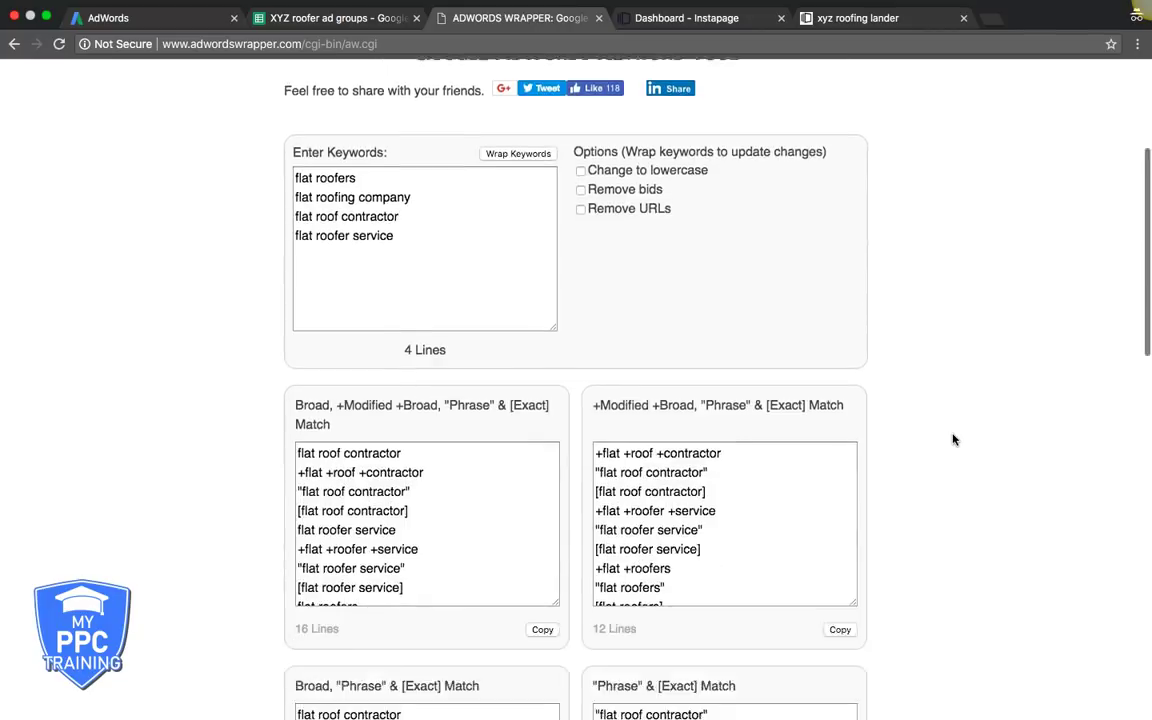
{"action": "left_click", "coordinate": [838, 449]}
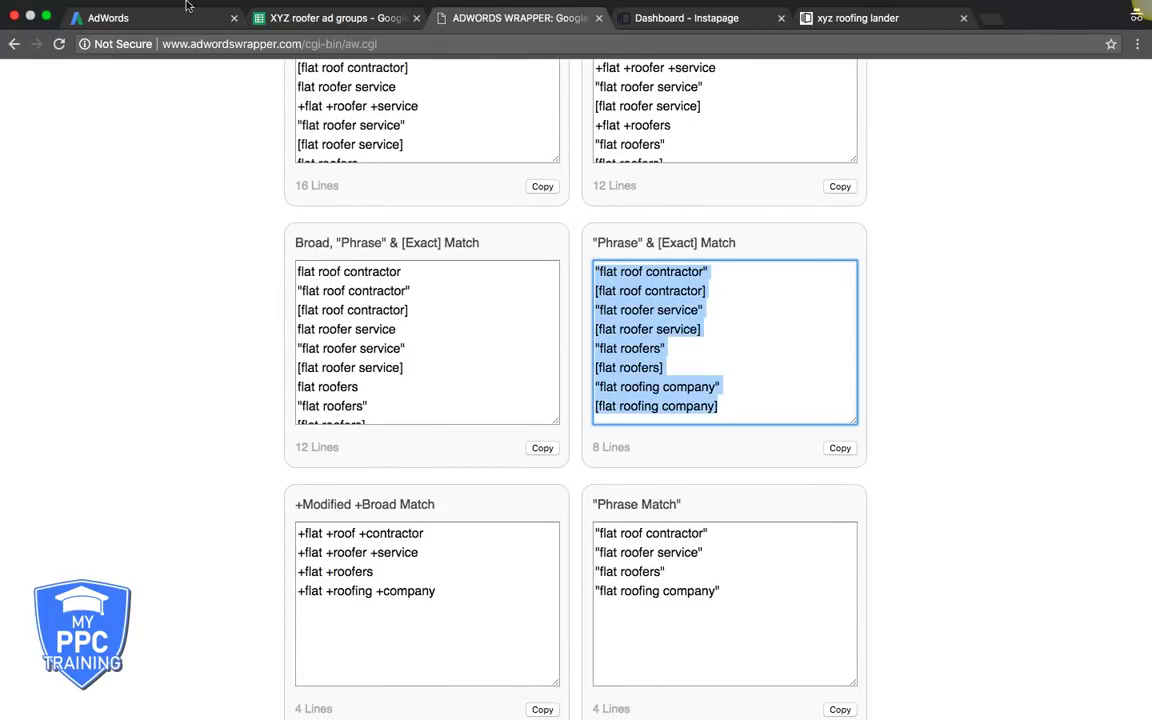
{"action": "left_click", "coordinate": [152, 20]}
{"action": "left_click", "coordinate": [336, 310]}
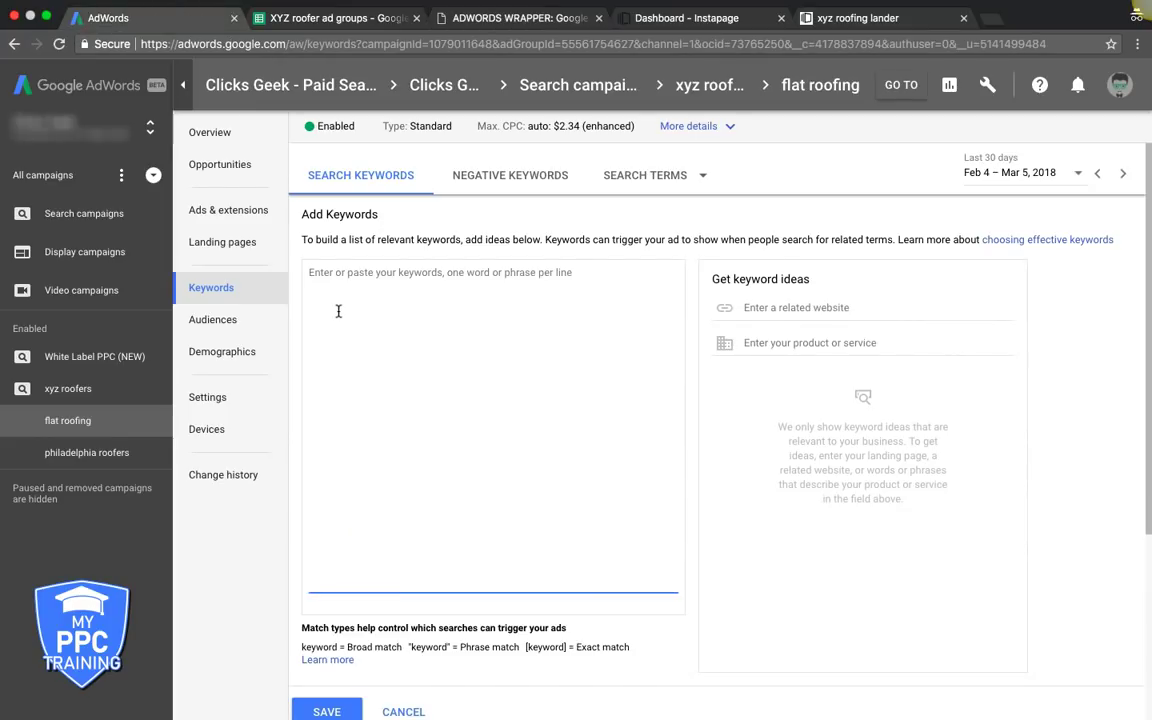
{"action": "key", "text": "super+v"}
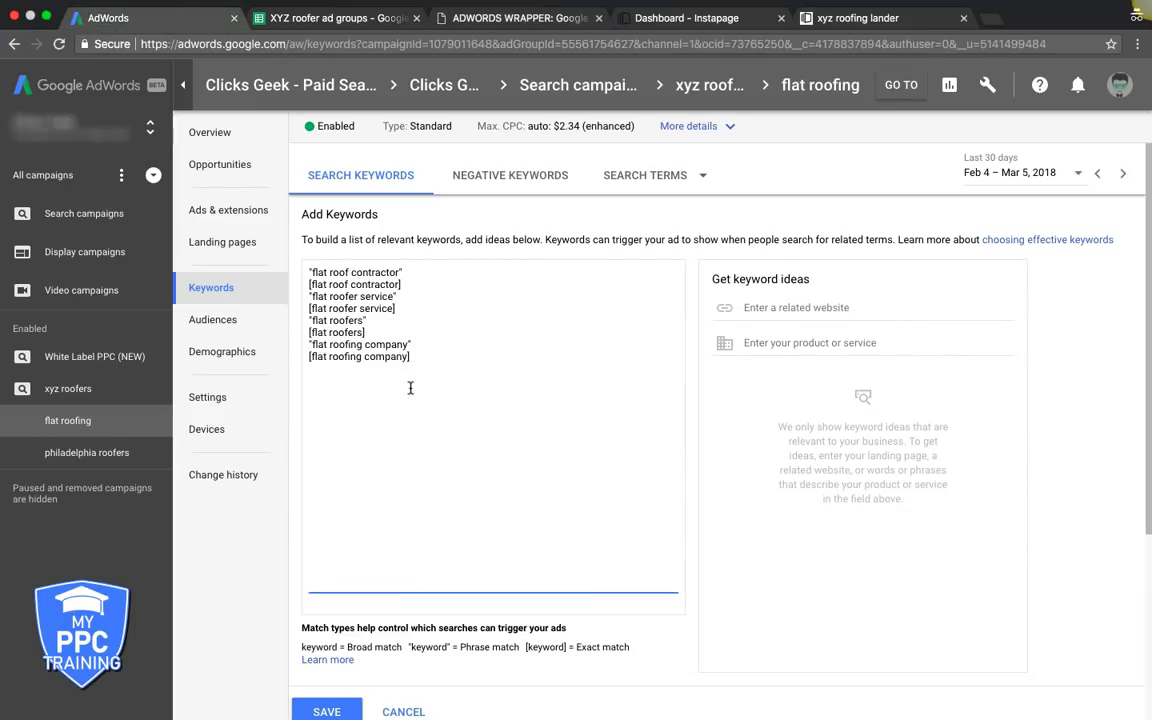
Get keyword ideas for "flat roofing contractor" and review the suggested keywords with their monthly searches
{"action": "scroll", "coordinate": [478, 411], "scroll_direction": "down", "scroll_amount": 2}
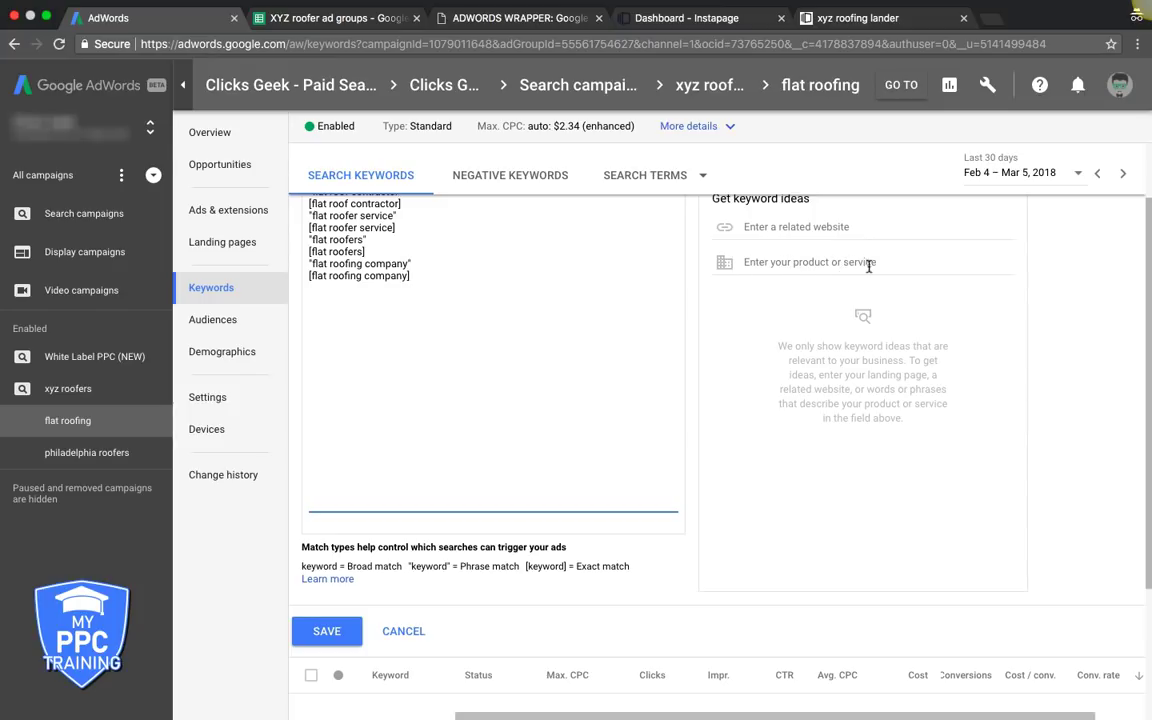
{"action": "left_click", "coordinate": [764, 264]}
{"action": "type", "text": "fl"}
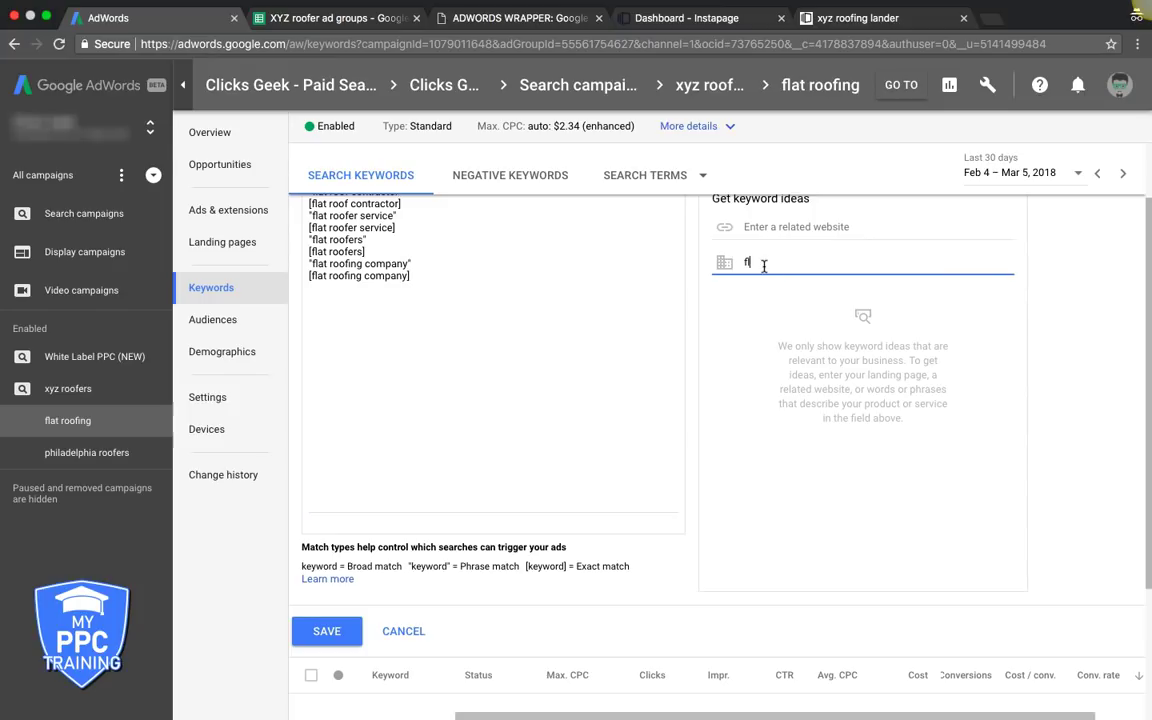
{"action": "type", "text": "ng contractor"}
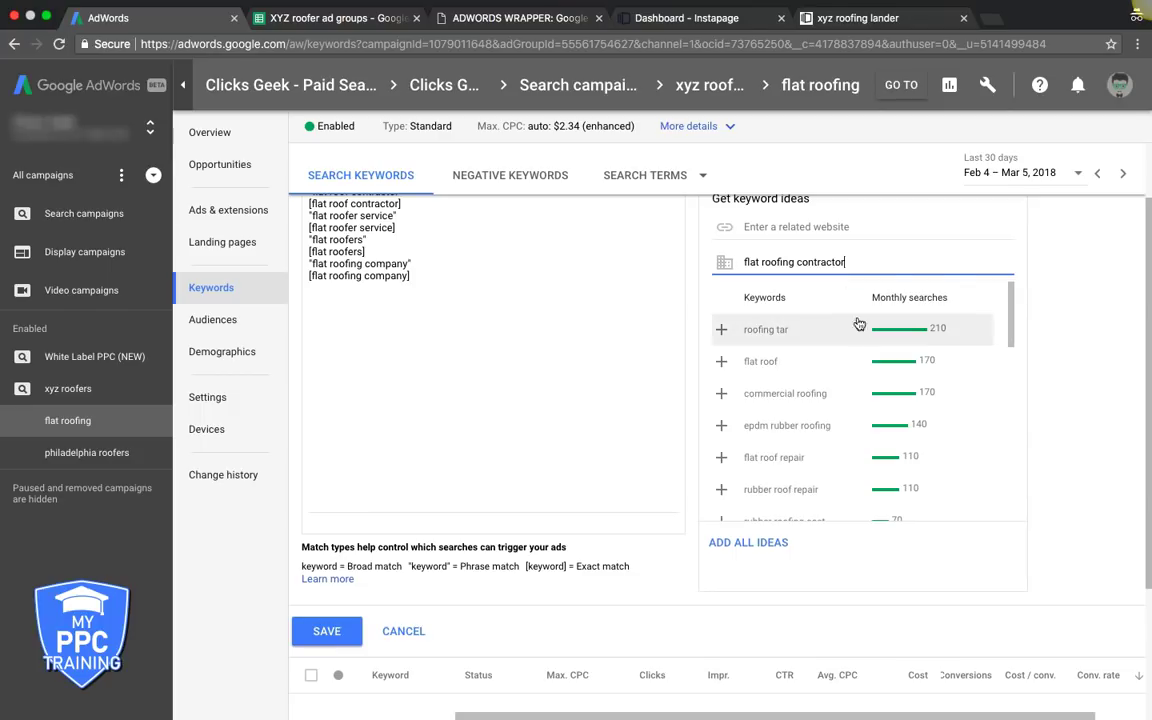
{"action": "scroll", "coordinate": [830, 380], "scroll_direction": "down", "scroll_amount": 1}
{"action": "scroll", "coordinate": [830, 382], "scroll_direction": "down", "scroll_amount": 1}
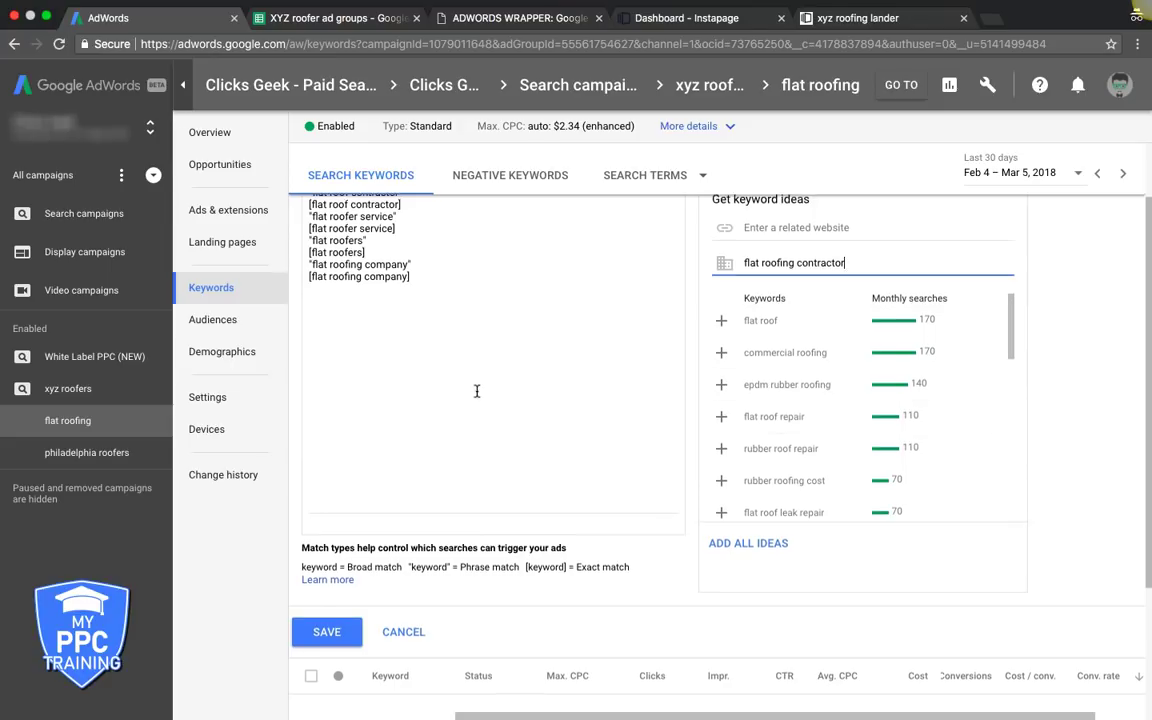
{"action": "scroll", "coordinate": [476, 391], "scroll_direction": "up", "scroll_amount": 1}
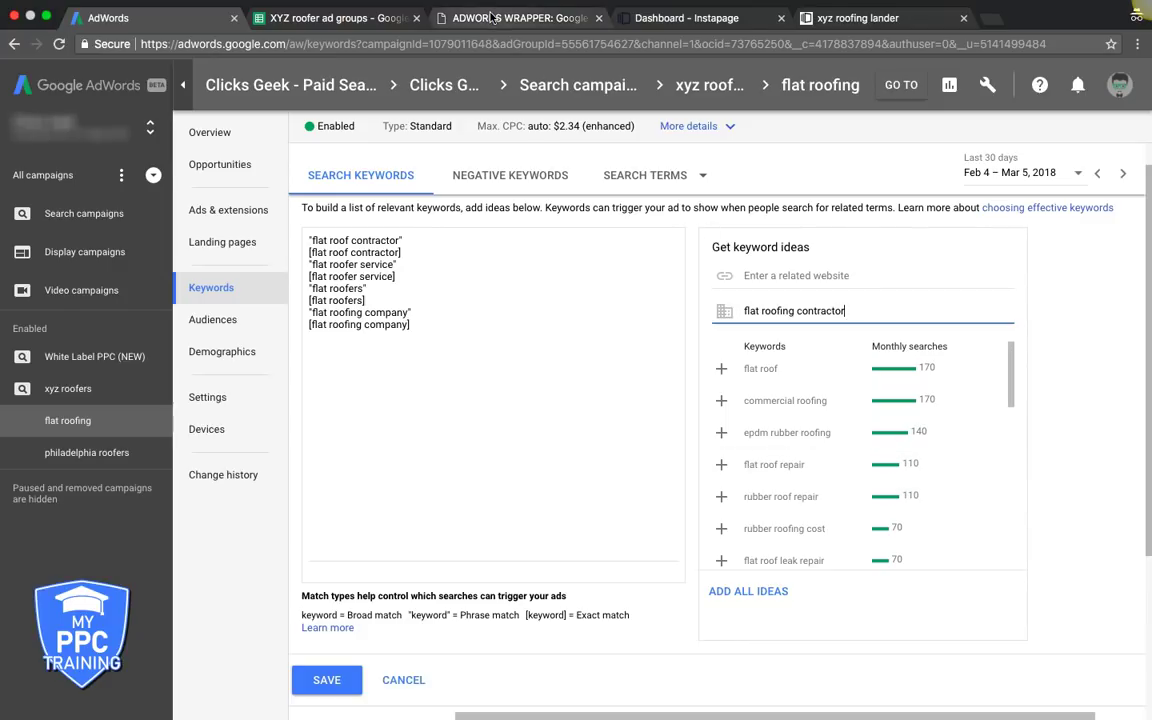
{"action": "scroll", "coordinate": [800, 476], "scroll_direction": "down", "scroll_amount": 1}
{"action": "scroll", "coordinate": [800, 476], "scroll_direction": "down", "scroll_amount": 3}
{"action": "scroll", "coordinate": [854, 465], "scroll_direction": "down", "scroll_amount": 1}
{"action": "scroll", "coordinate": [790, 477], "scroll_direction": "down", "scroll_amount": 6}
{"action": "scroll", "coordinate": [812, 408], "scroll_direction": "down", "scroll_amount": 2}
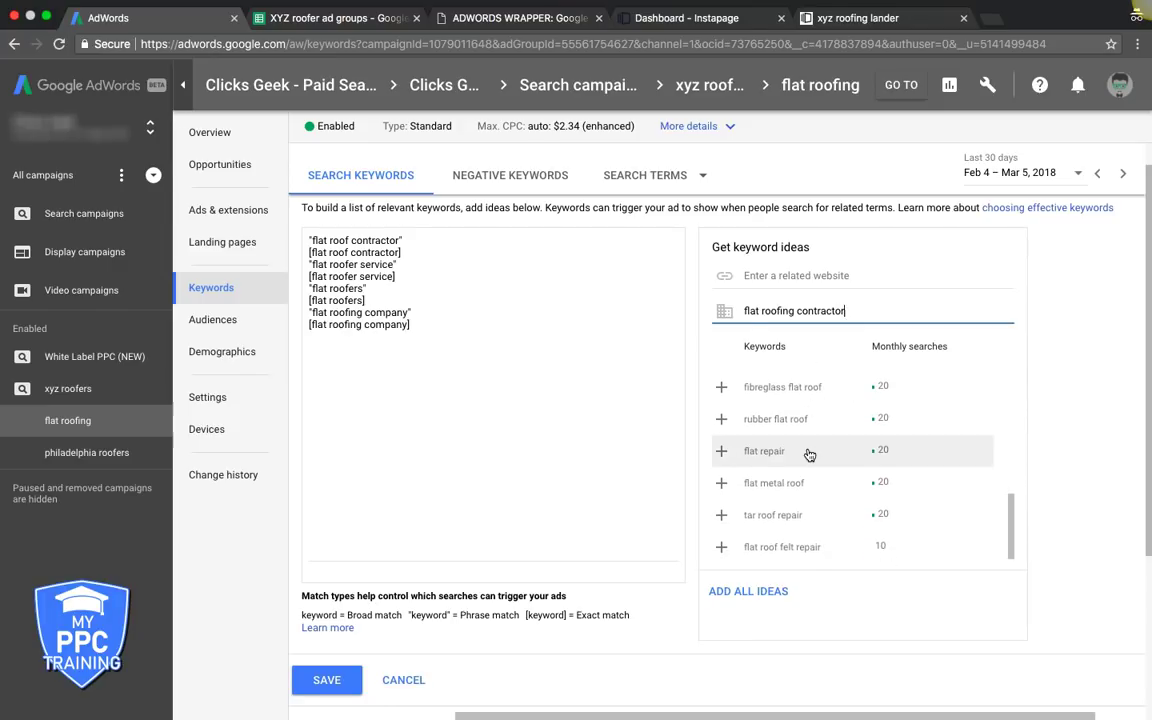
Examine the keyword ideas for "flat roofing contractor" again, comparing the suggested terms and their monthly searches
{"action": "scroll", "coordinate": [805, 455], "scroll_direction": "down", "scroll_amount": 3}
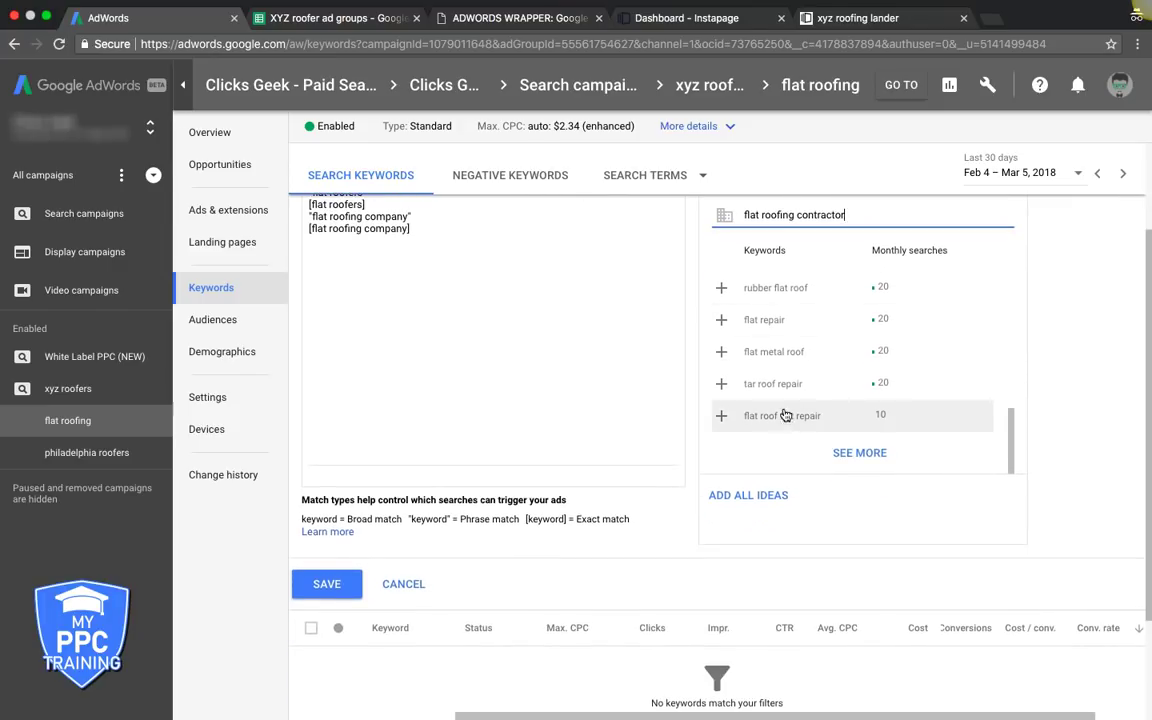
{"action": "scroll", "coordinate": [782, 395], "scroll_direction": "up", "scroll_amount": 15}
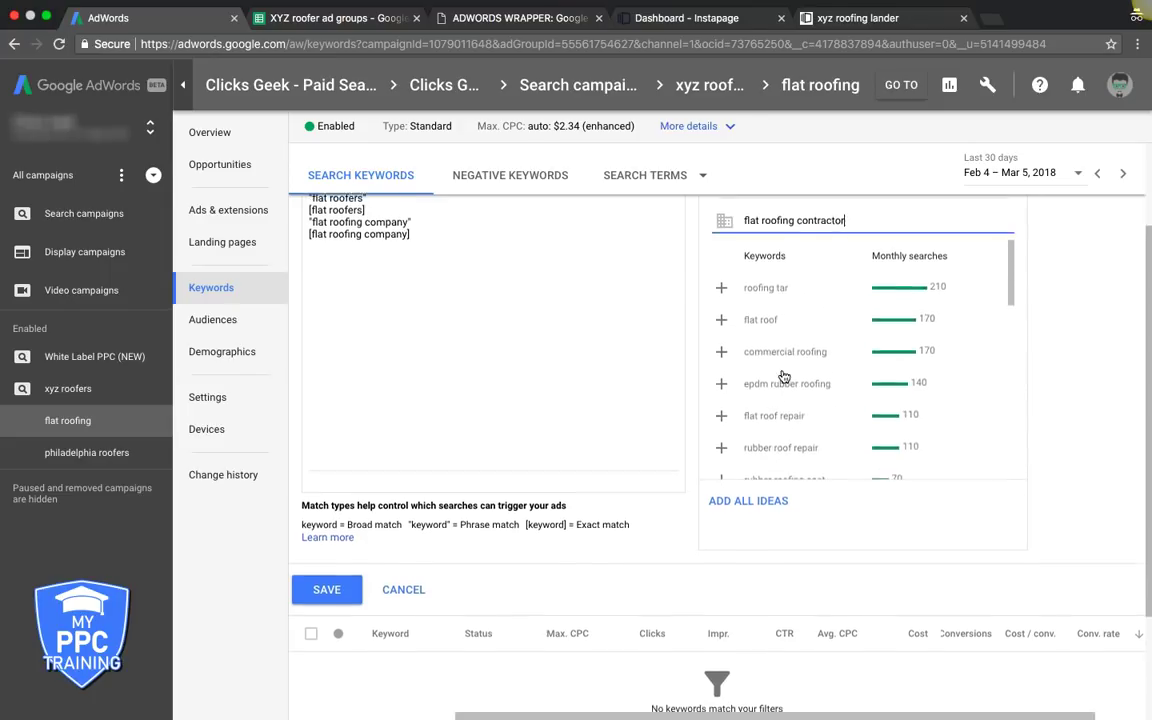
{"action": "scroll", "coordinate": [784, 376], "scroll_direction": "up", "scroll_amount": 2}
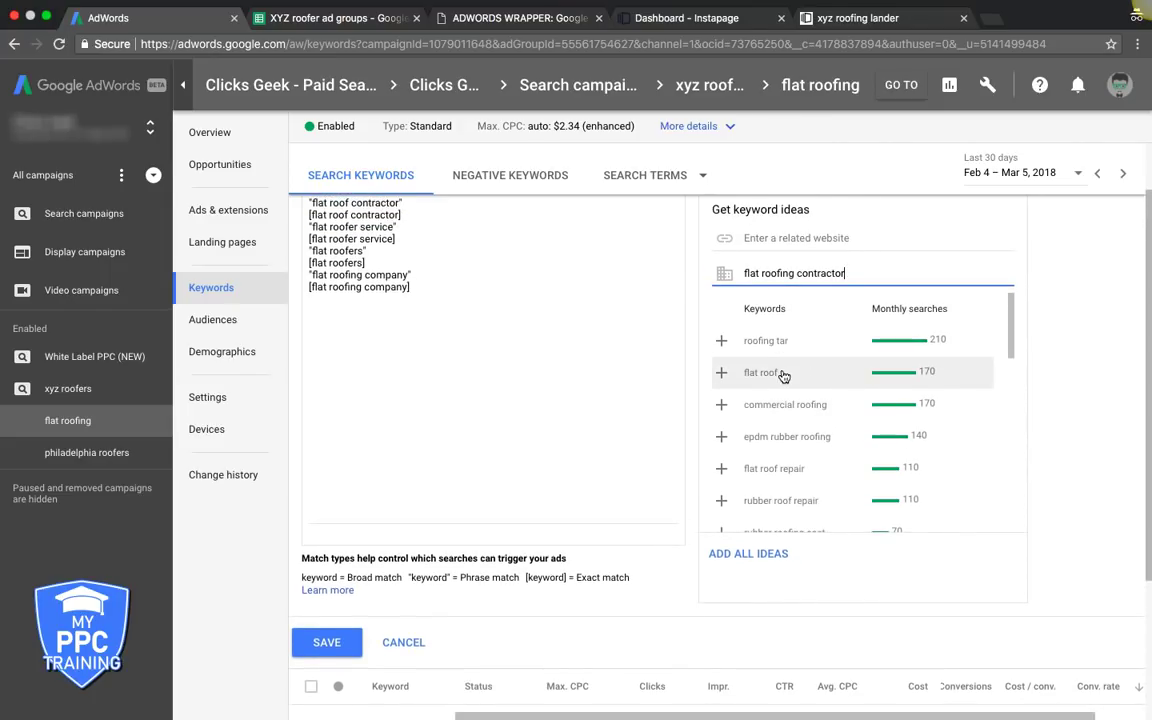
{"action": "scroll", "coordinate": [800, 416], "scroll_direction": "down", "scroll_amount": 3}
{"action": "scroll", "coordinate": [798, 420], "scroll_direction": "down", "scroll_amount": 2}
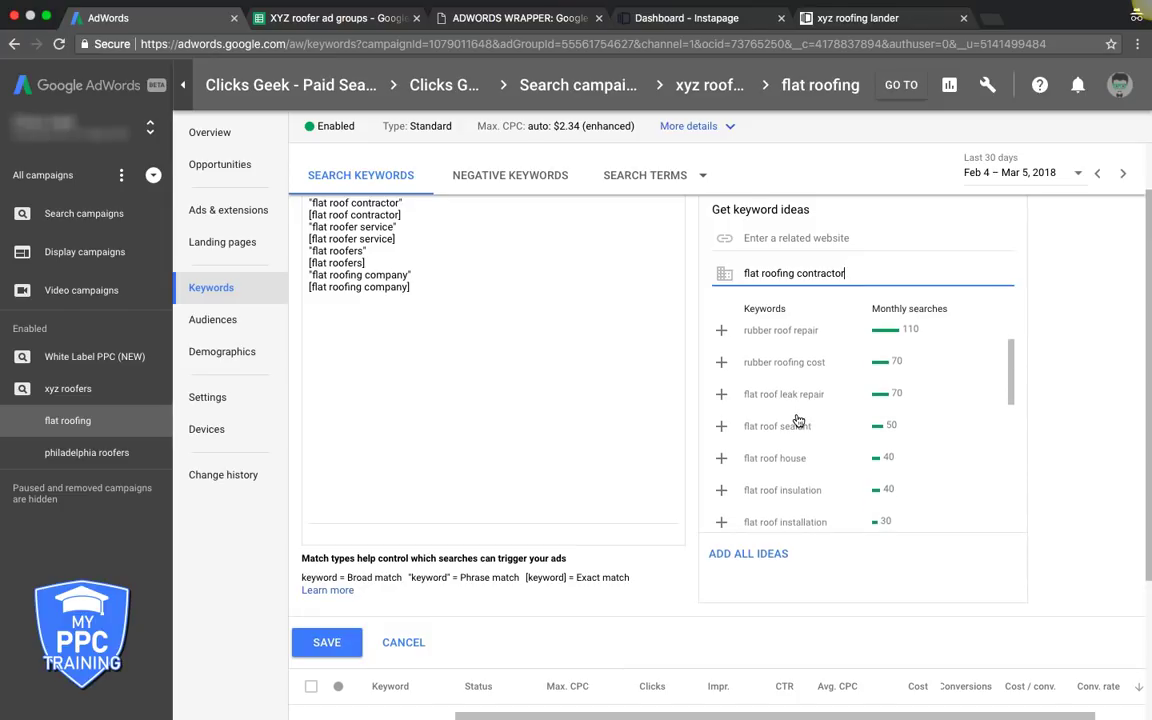
{"action": "scroll", "coordinate": [798, 420], "scroll_direction": "down", "scroll_amount": 4}
{"action": "scroll", "coordinate": [798, 420], "scroll_direction": "down", "scroll_amount": 3}
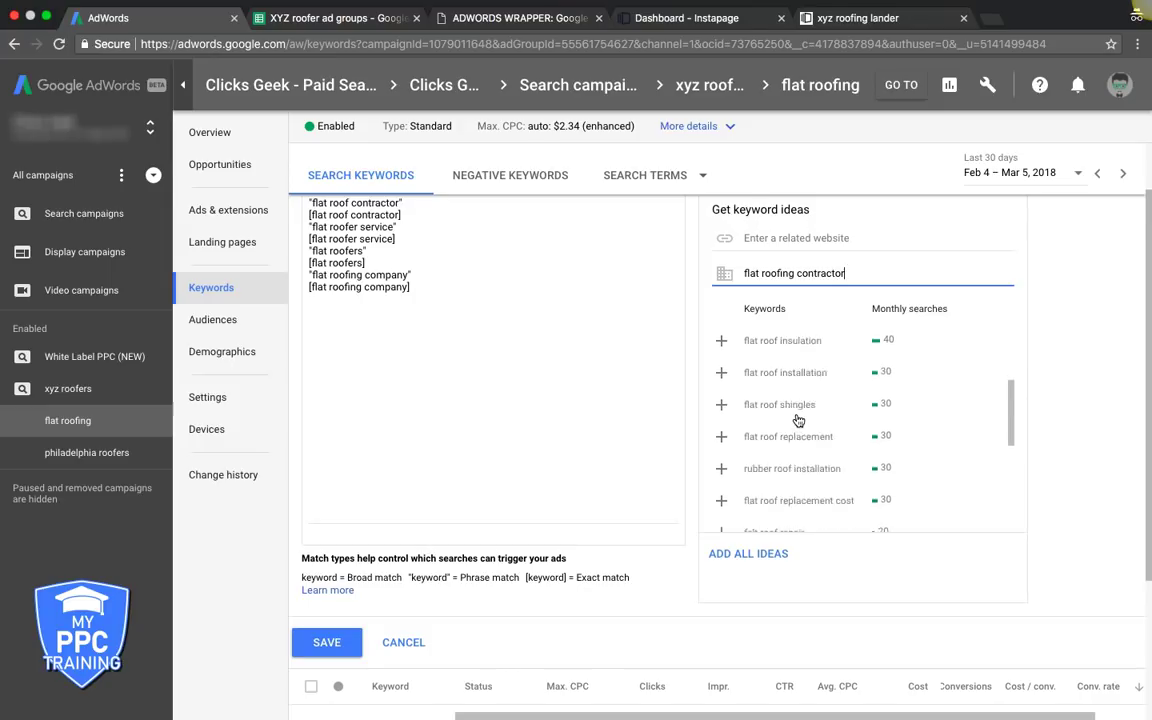
{"action": "scroll", "coordinate": [448, 444], "scroll_direction": "up", "scroll_amount": 1}
{"action": "scroll", "coordinate": [460, 430], "scroll_direction": "up", "scroll_amount": 1}
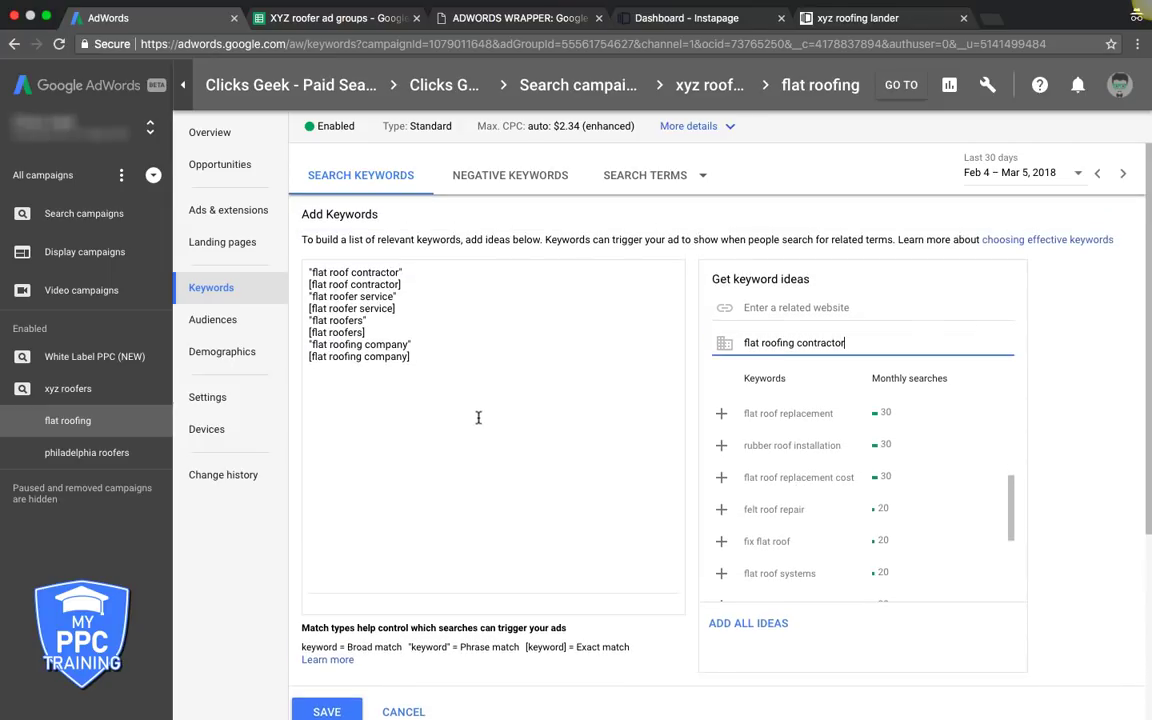
Save the new phrase and exact match keywords and show the flat roofing ad group's ads
{"action": "scroll", "coordinate": [427, 491], "scroll_direction": "down", "scroll_amount": 3}
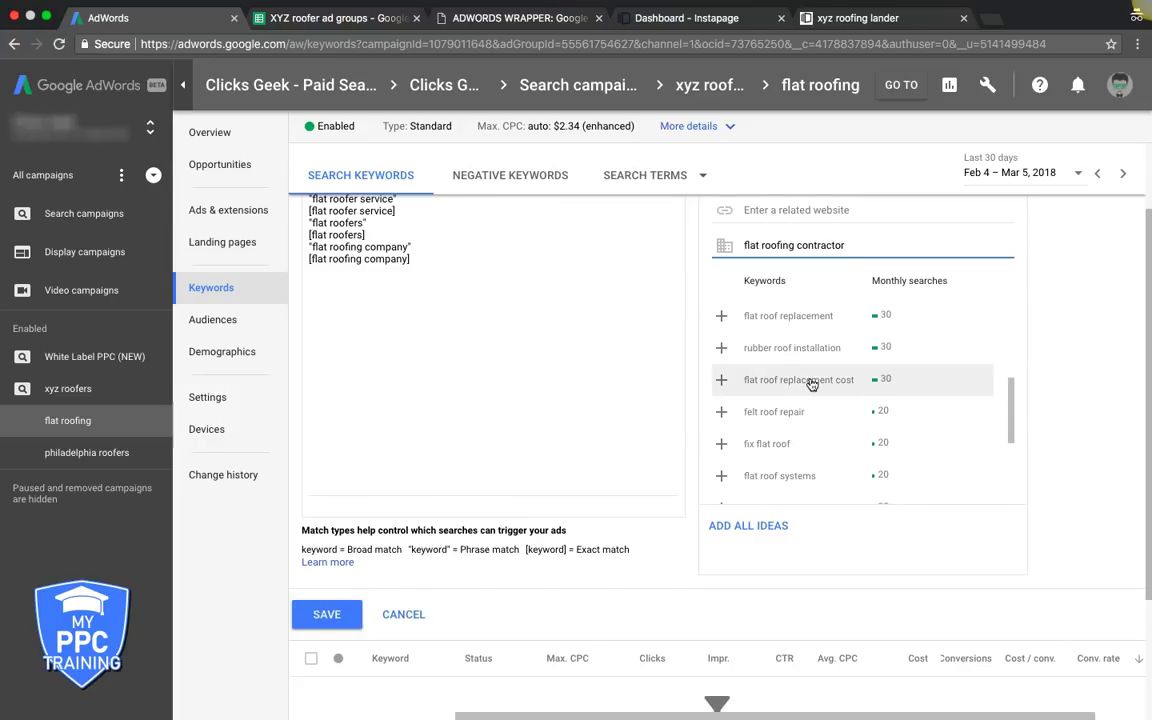
{"action": "left_click", "coordinate": [325, 613]}
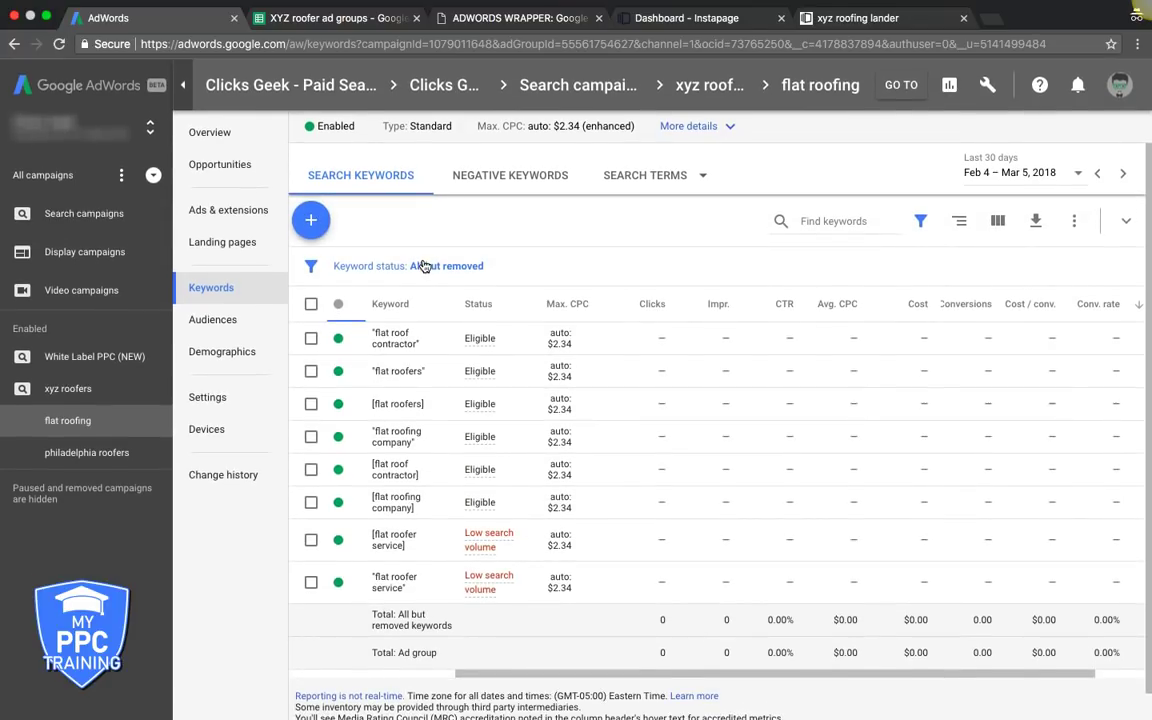
{"action": "left_click", "coordinate": [213, 212]}
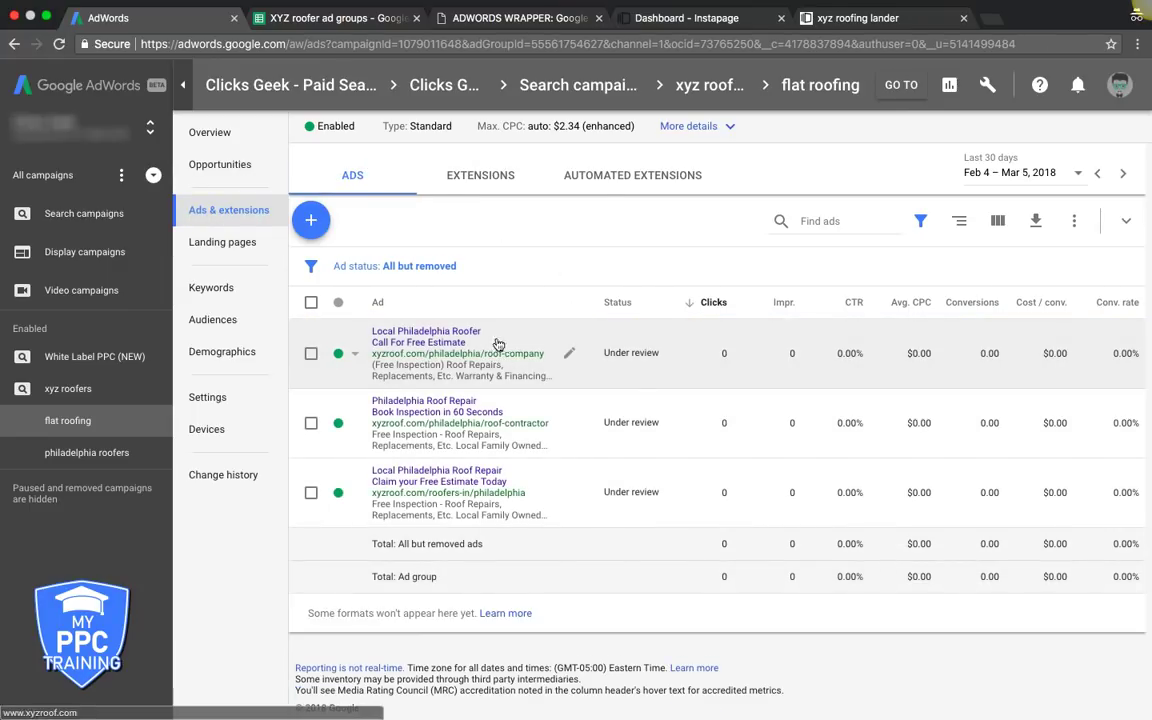
Edit the "Local Philadelphia Roofer" ad: set Headline 1 to "Local Flat Roofing Company" and the first display path to "flat", and save it
{"action": "left_click", "coordinate": [569, 356]}
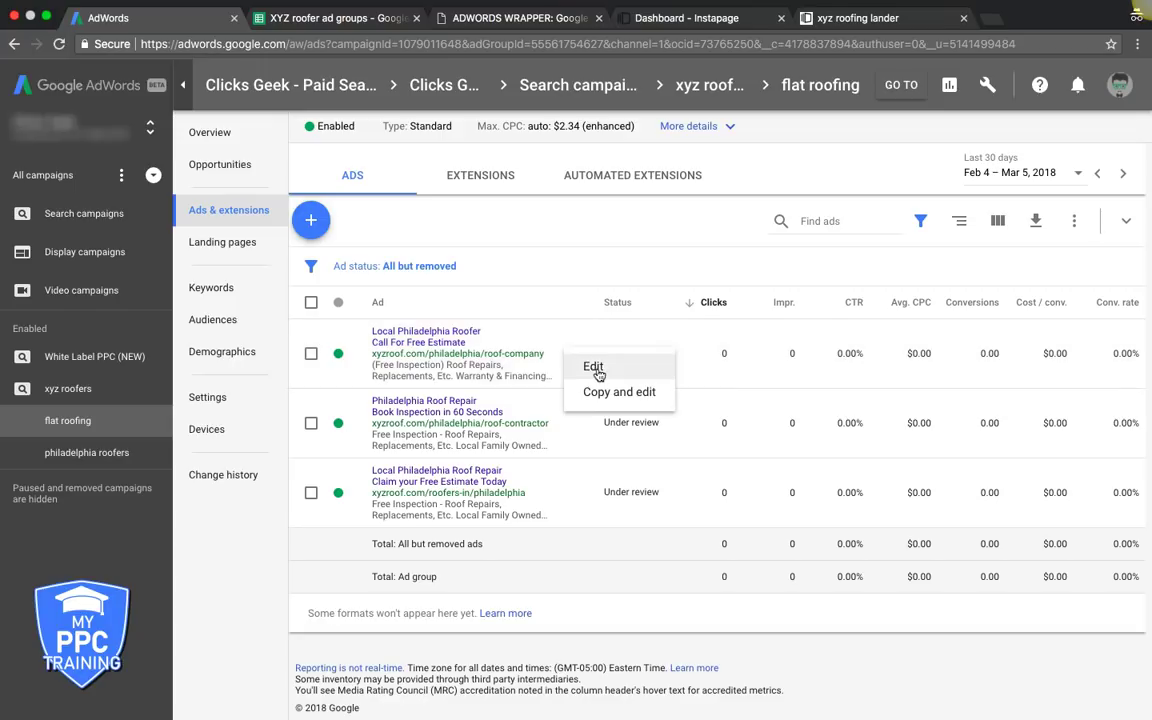
{"action": "left_click", "coordinate": [598, 367]}
{"action": "left_click", "coordinate": [467, 405]}
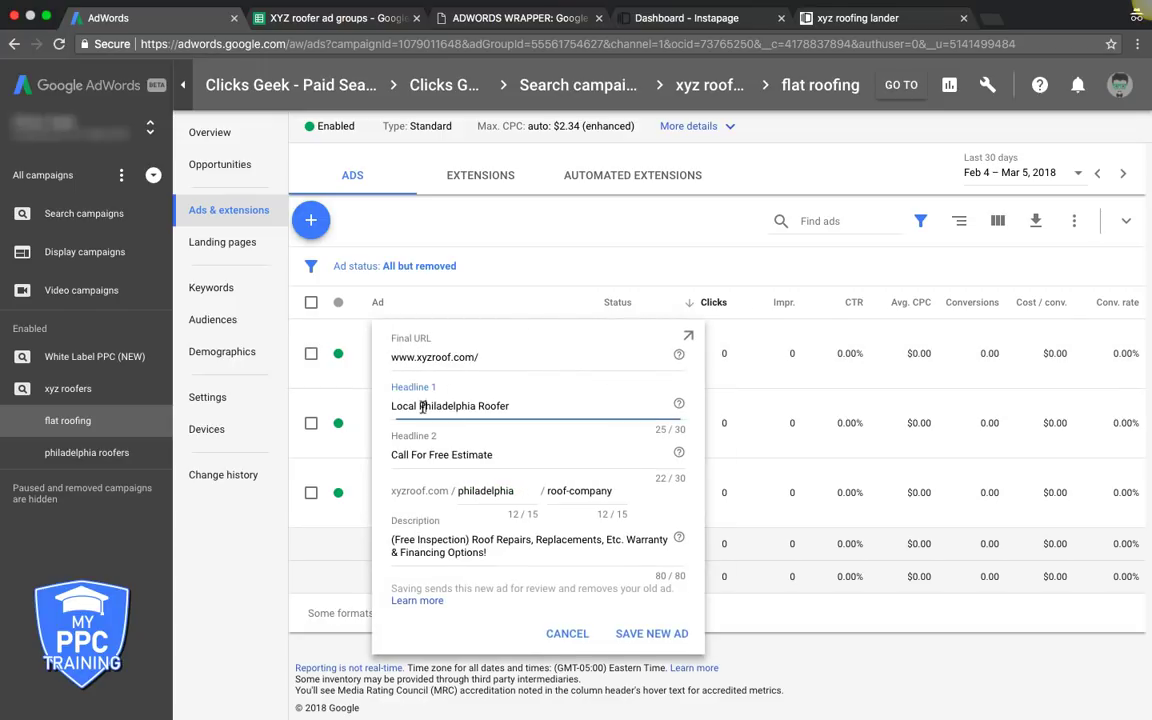
{"action": "left_click_drag", "start_coordinate": [476, 405], "coordinate": [420, 406]}
{"action": "type", "text": "Flat"}
{"action": "left_click", "coordinate": [477, 404]}
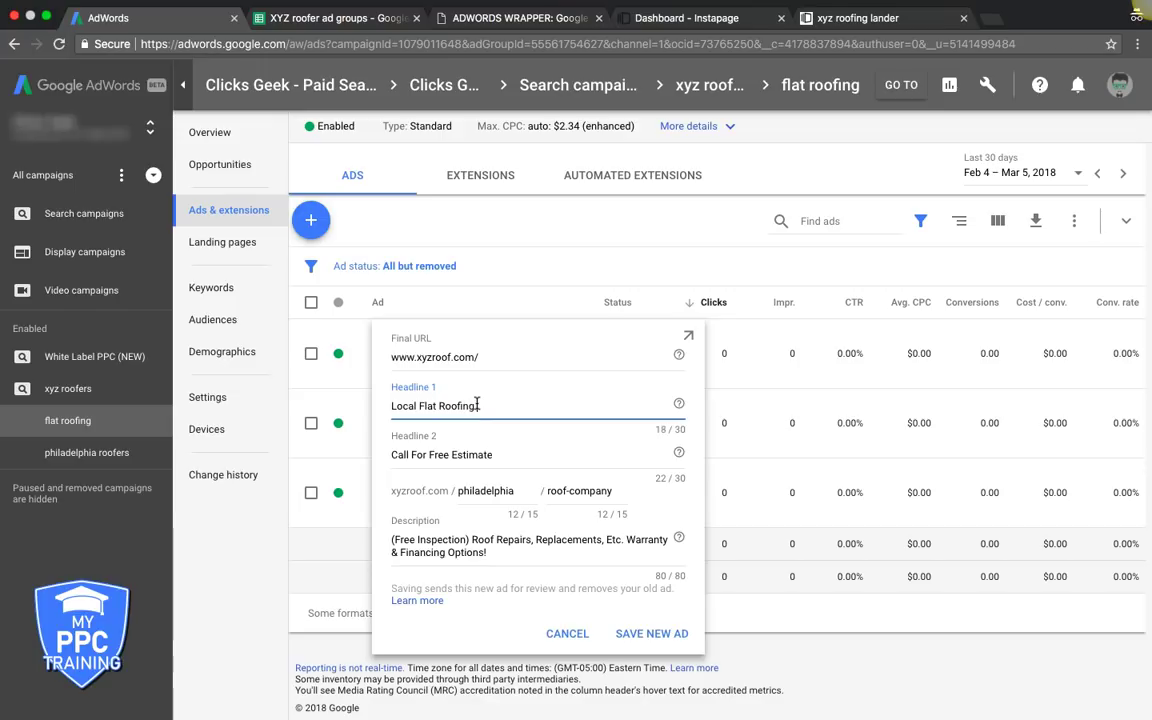
{"action": "type", "text": "ing Company"}
{"action": "double_click", "coordinate": [489, 490]}
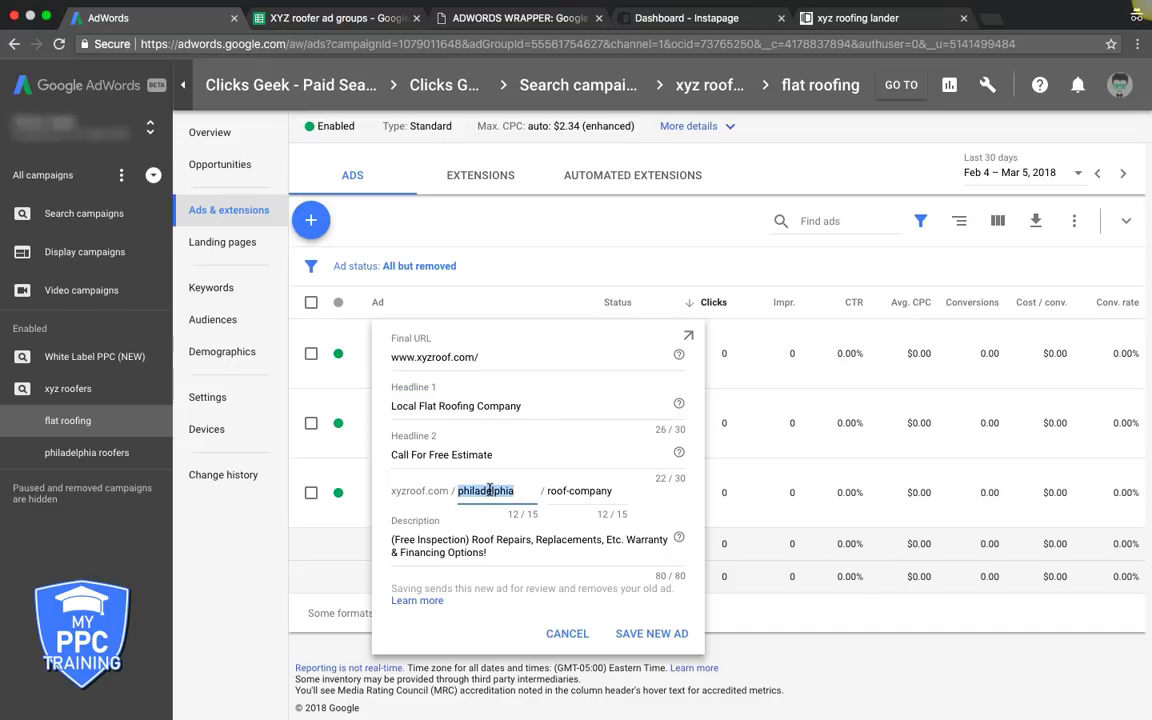
{"action": "type", "text": "flat"}
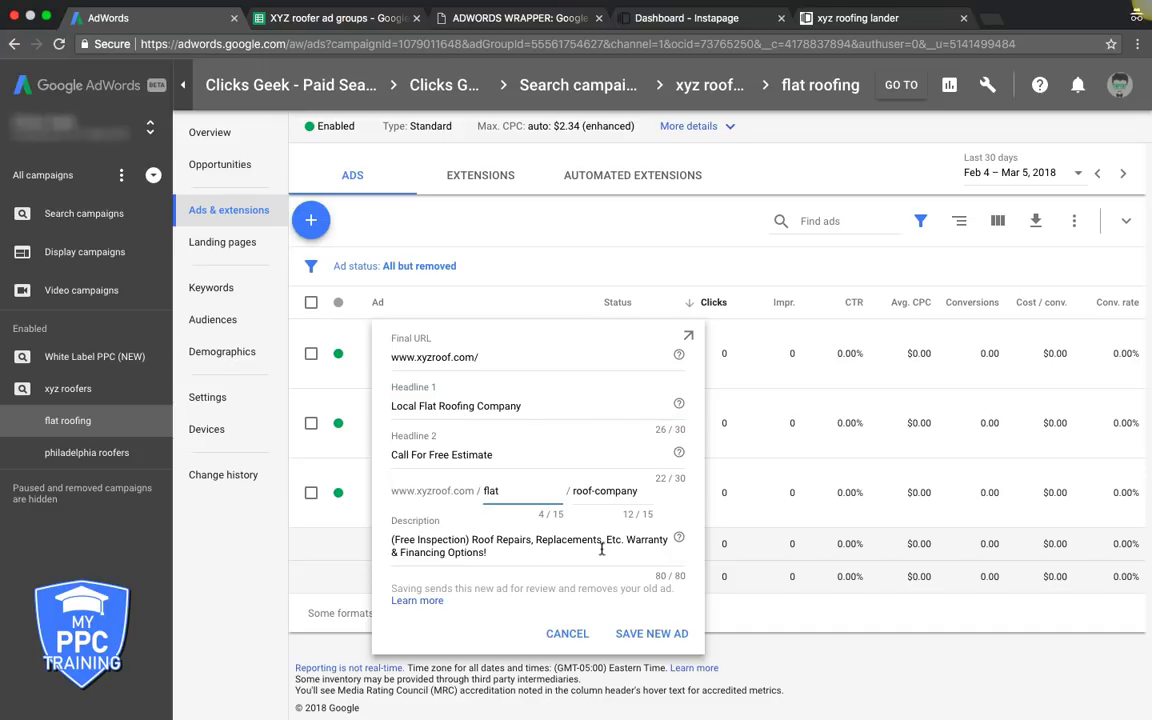
{"action": "left_click", "coordinate": [656, 633]}
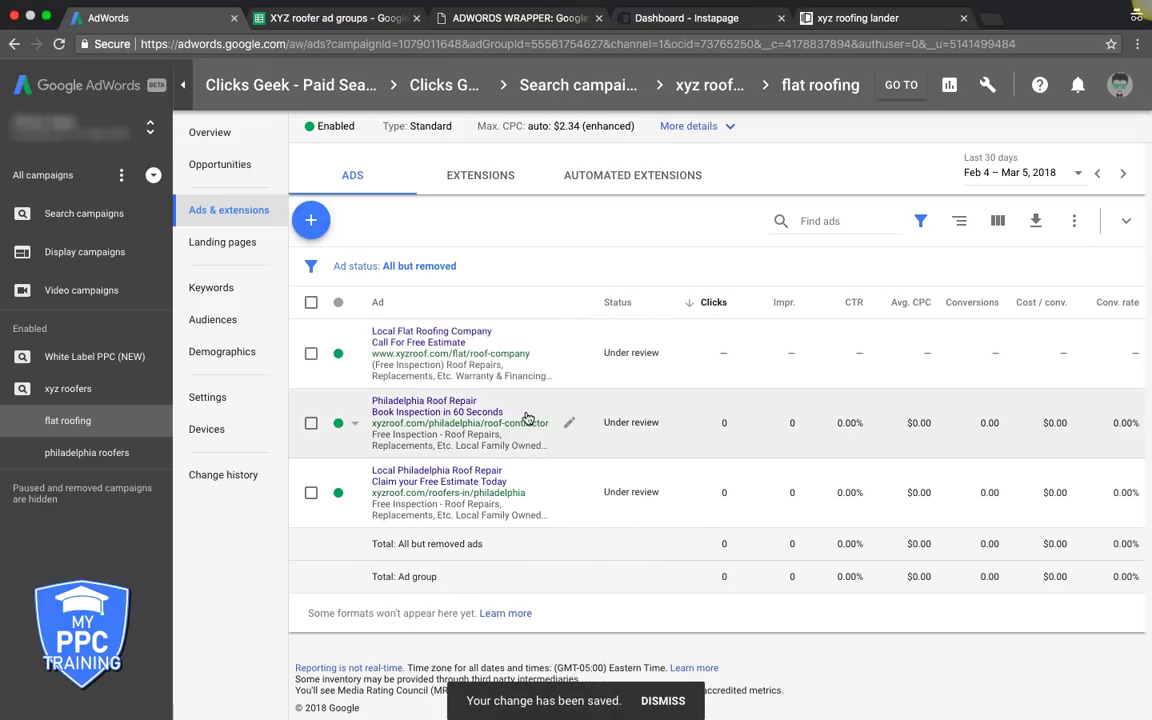
Edit the "Philadelphia Roof Repair" ad: set Headline 1 to "Philadelphia Flat Roof Repair" and the first display path to "flat", and save it
{"action": "left_click", "coordinate": [568, 423]}
{"action": "left_click", "coordinate": [596, 436]}
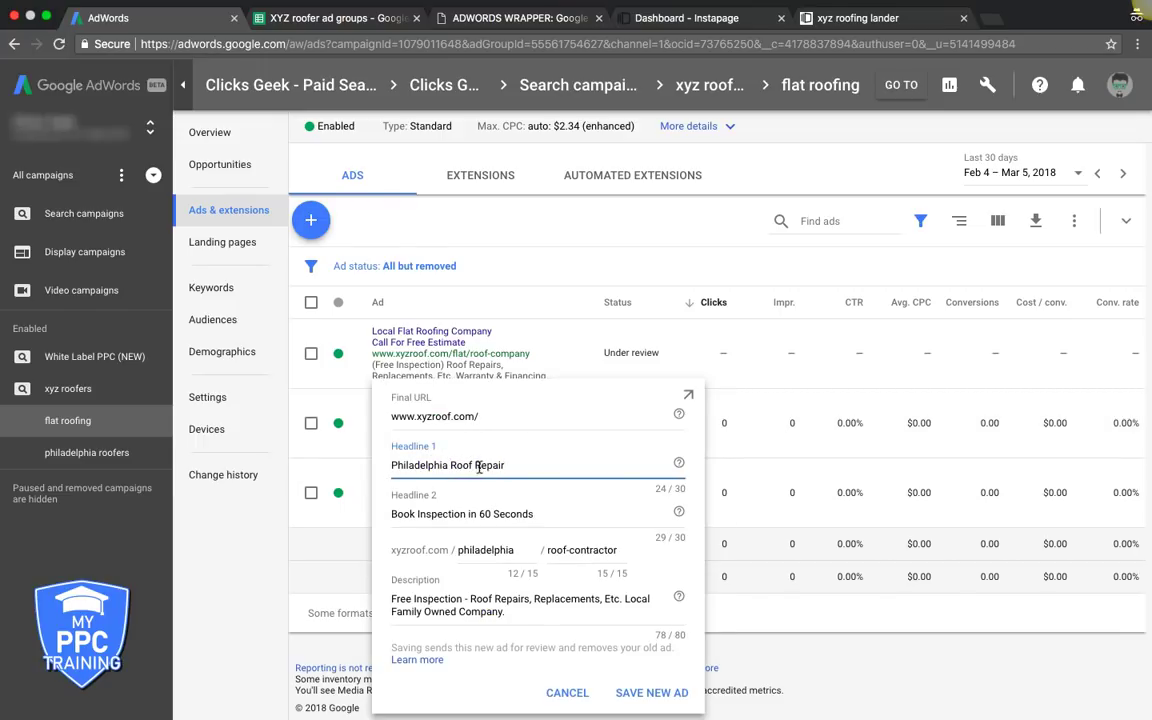
{"action": "type", "text": "Flat"}
{"action": "left_click_drag", "start_coordinate": [448, 465], "coordinate": [387, 467]}
{"action": "left_click", "coordinate": [415, 467]}
{"action": "double_click", "coordinate": [494, 552]}
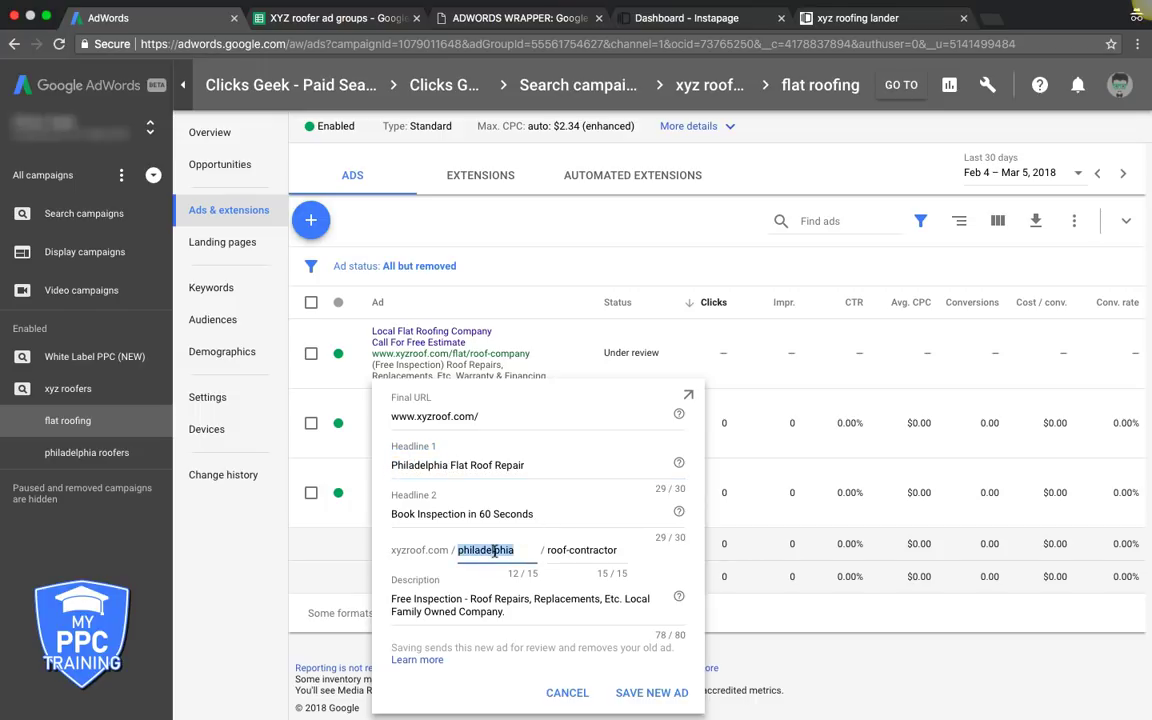
{"action": "type", "text": "flat"}
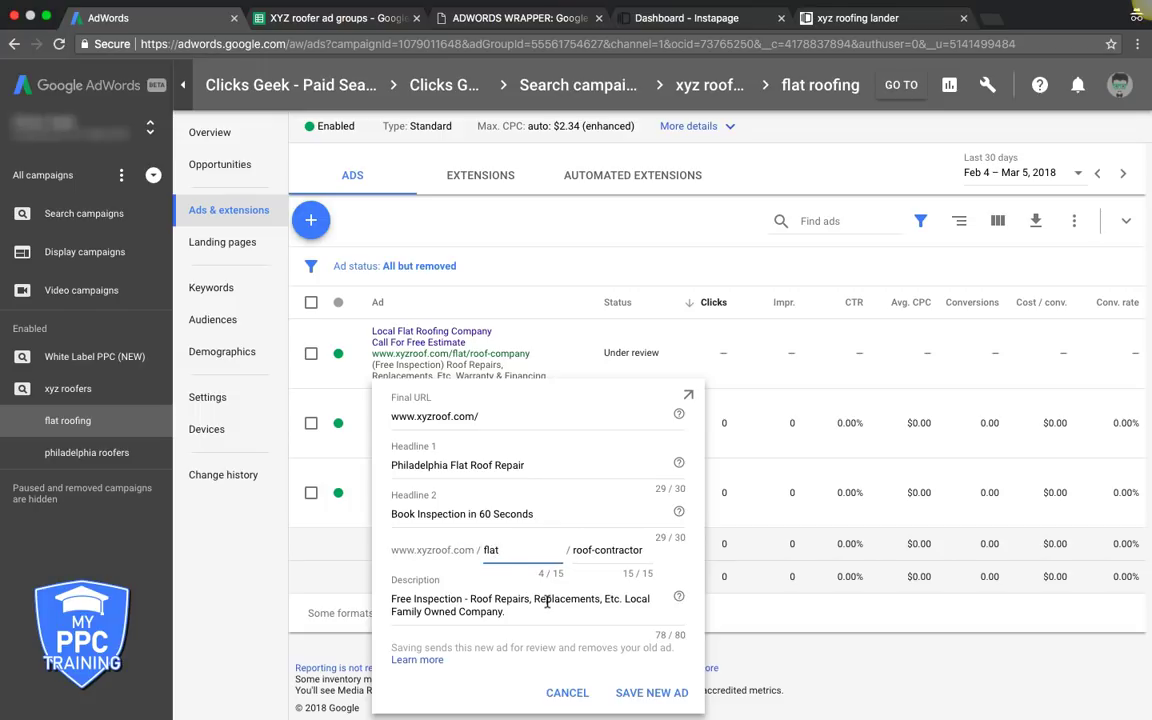
{"action": "left_click", "coordinate": [645, 695]}
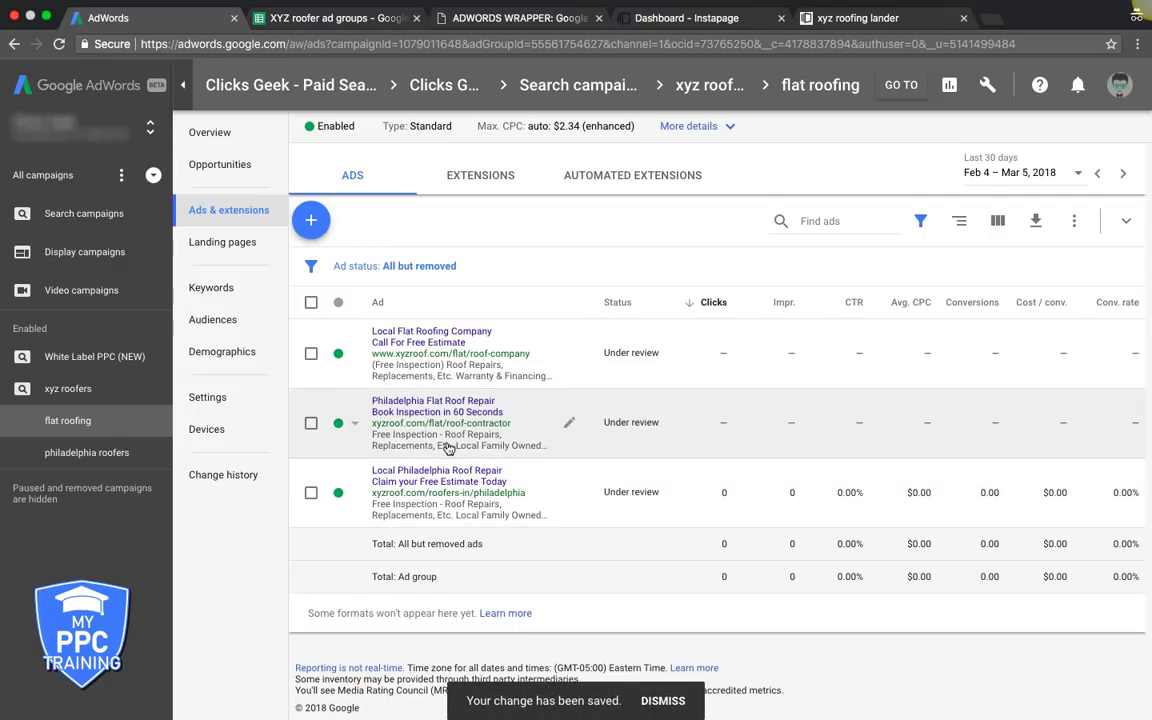
Change the Philadelphia Flat Roof Repair ad's description to "Free Inspection - Flat Roof Repairs, Replacements, Etc. Local Family Owned." and save it
{"action": "left_click", "coordinate": [568, 423]}
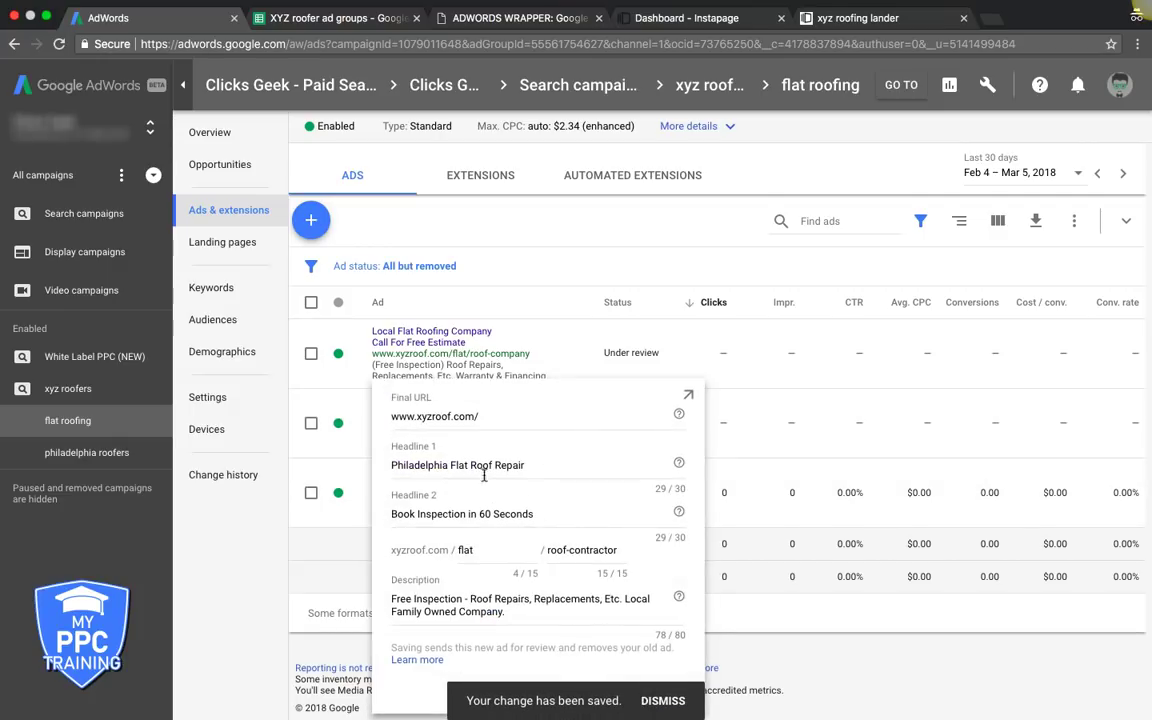
{"action": "left_click", "coordinate": [462, 612]}
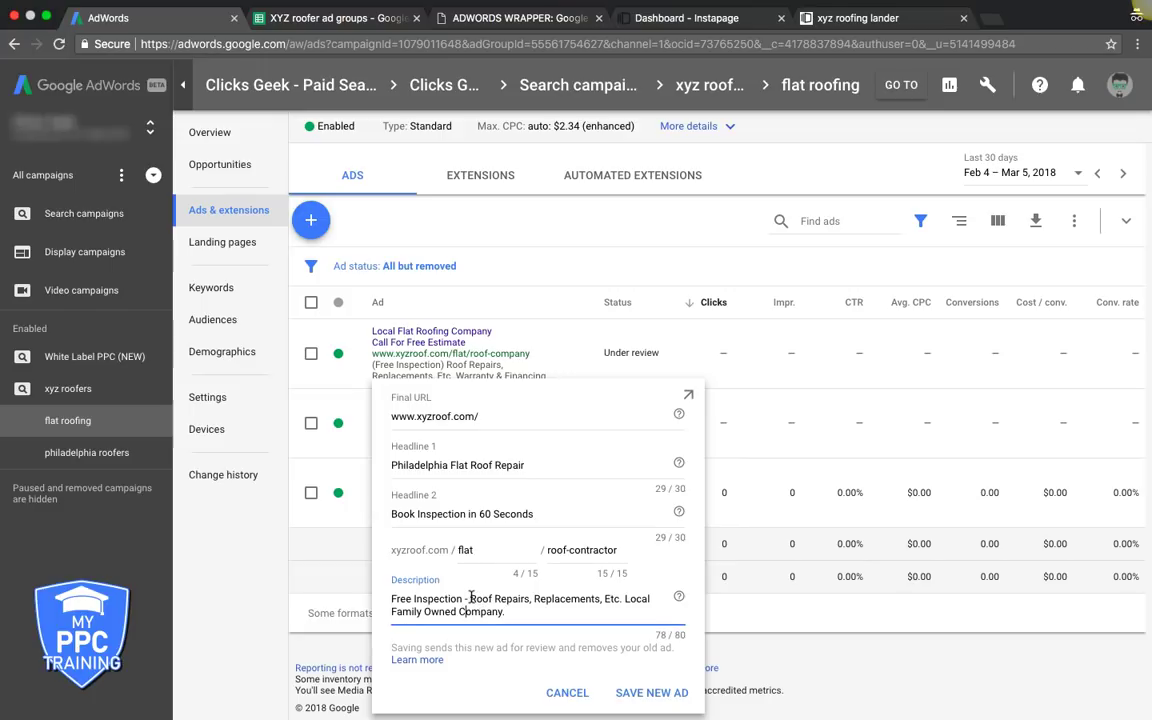
{"action": "type", "text": "F"}
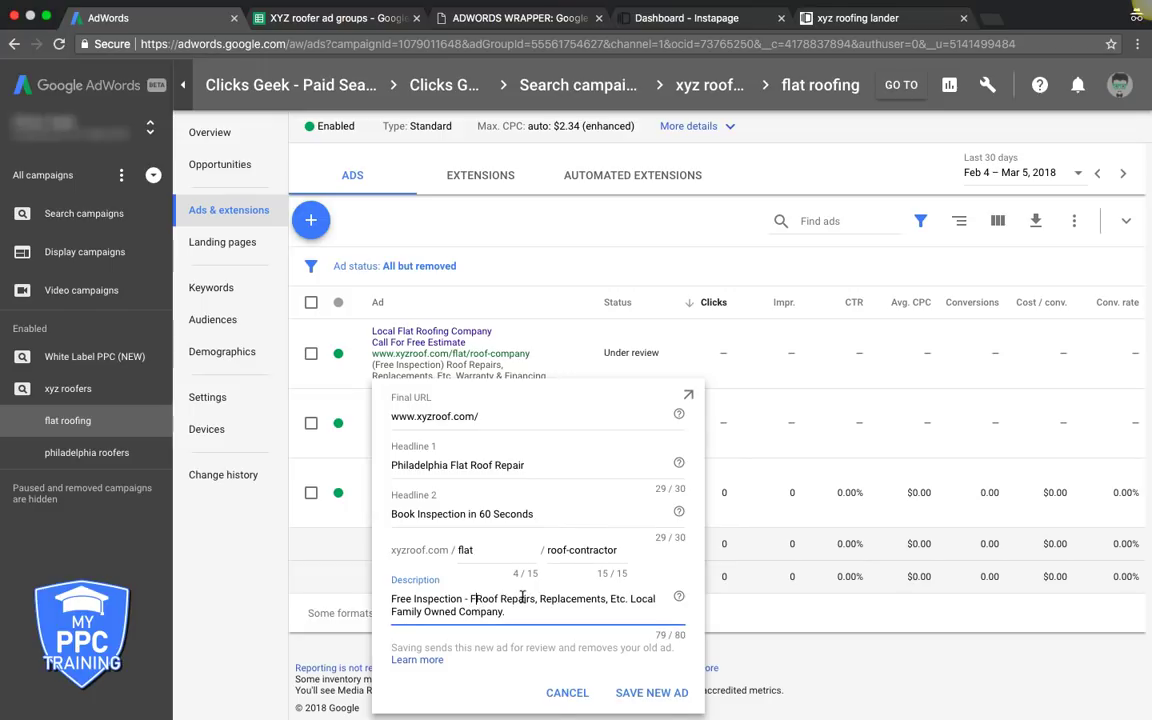
{"action": "type", "text": "lat"}
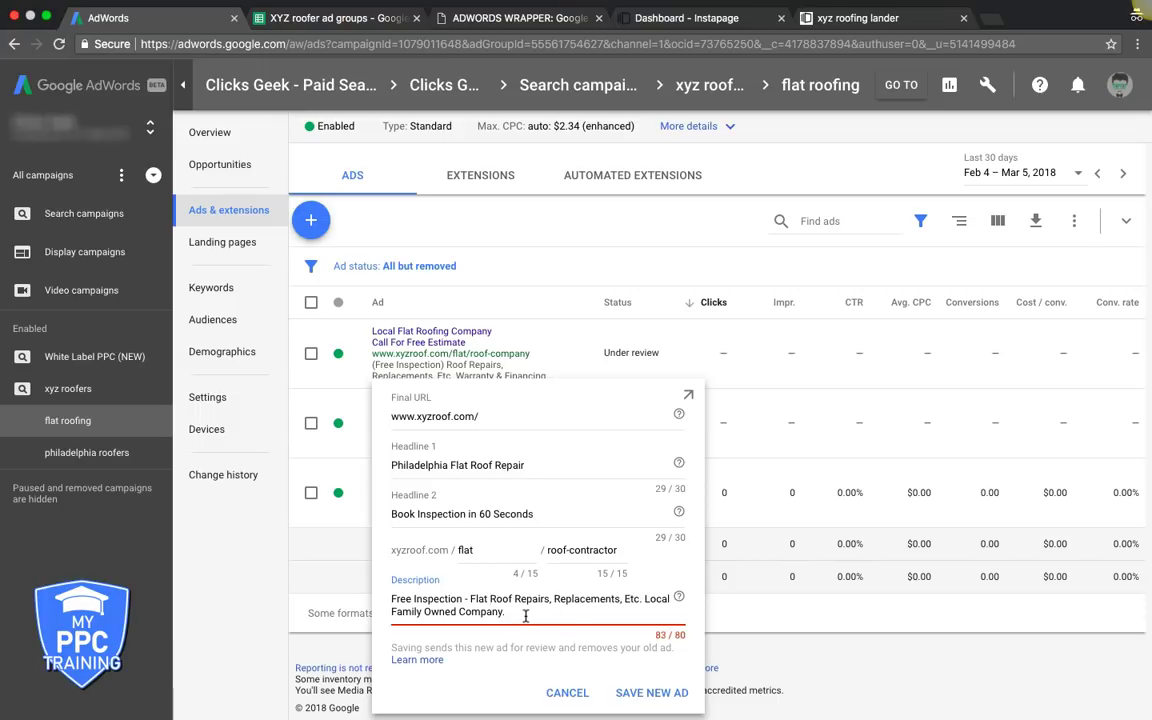
{"action": "left_click", "coordinate": [527, 614]}
{"action": "key", "text": "BackSpace"}
{"action": "key", "text": "BackSpace"}
{"action": "key", "text": "BackSpace"}
{"action": "key", "text": "BackSpace"}
{"action": "key", "text": "BackSpace"}
{"action": "key", "text": "BackSpace"}
{"action": "key", "text": "BackSpace"}
{"action": "key", "text": "BackSpace"}
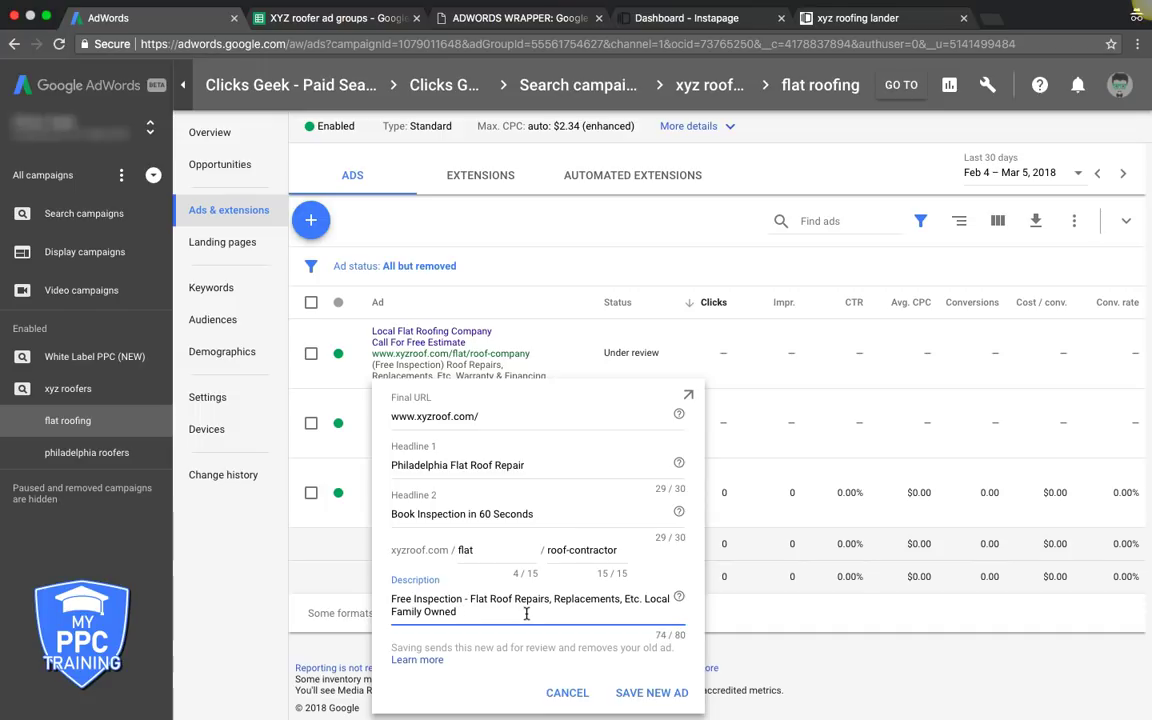
{"action": "left_click", "coordinate": [651, 692]}
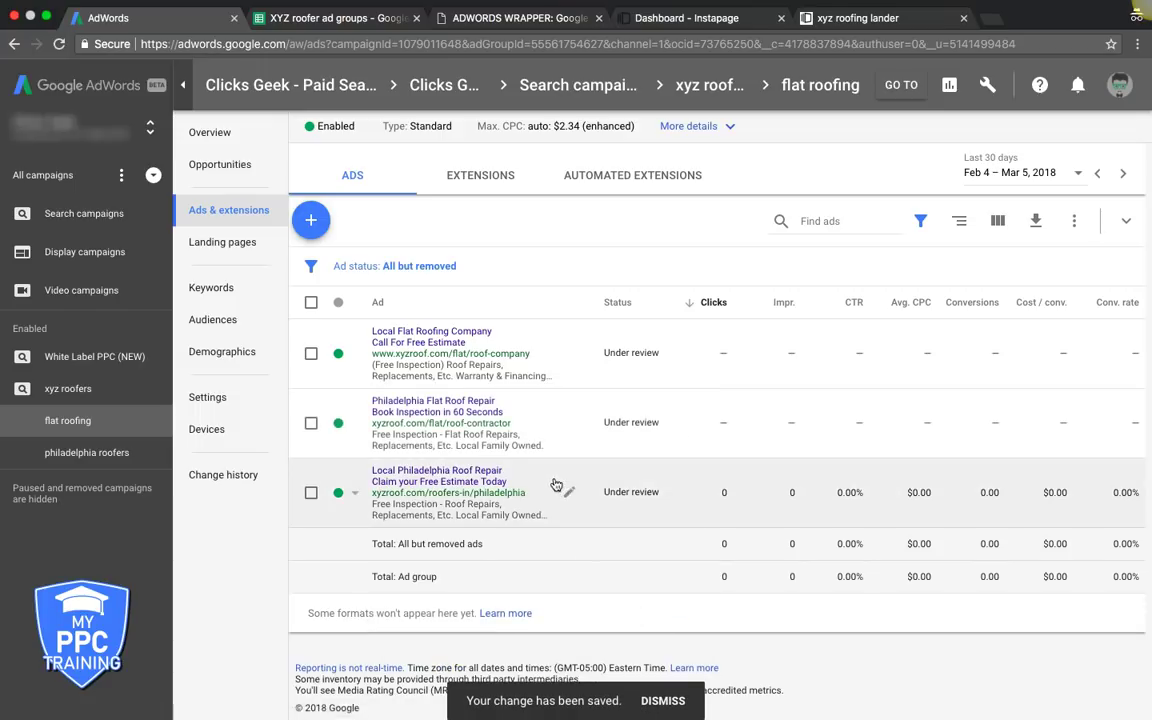
Edit the "Local Philadelphia Roof Repair" ad: set Headline 1 to "Flat Roof Repair" and the display path to flat/roof, and save it
{"action": "left_click", "coordinate": [568, 493]}
{"action": "left_click", "coordinate": [596, 504]}
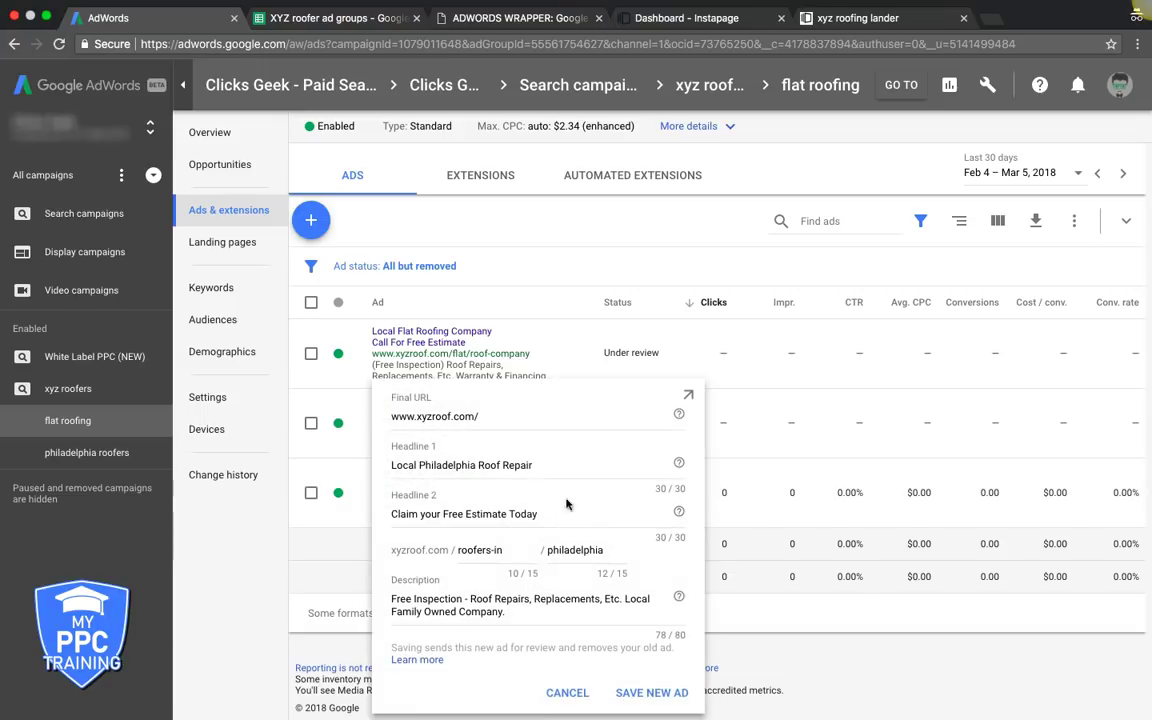
{"action": "left_click", "coordinate": [477, 462]}
{"action": "left_click_drag", "start_coordinate": [477, 468], "coordinate": [371, 469]}
{"action": "type", "text": "Flat"}
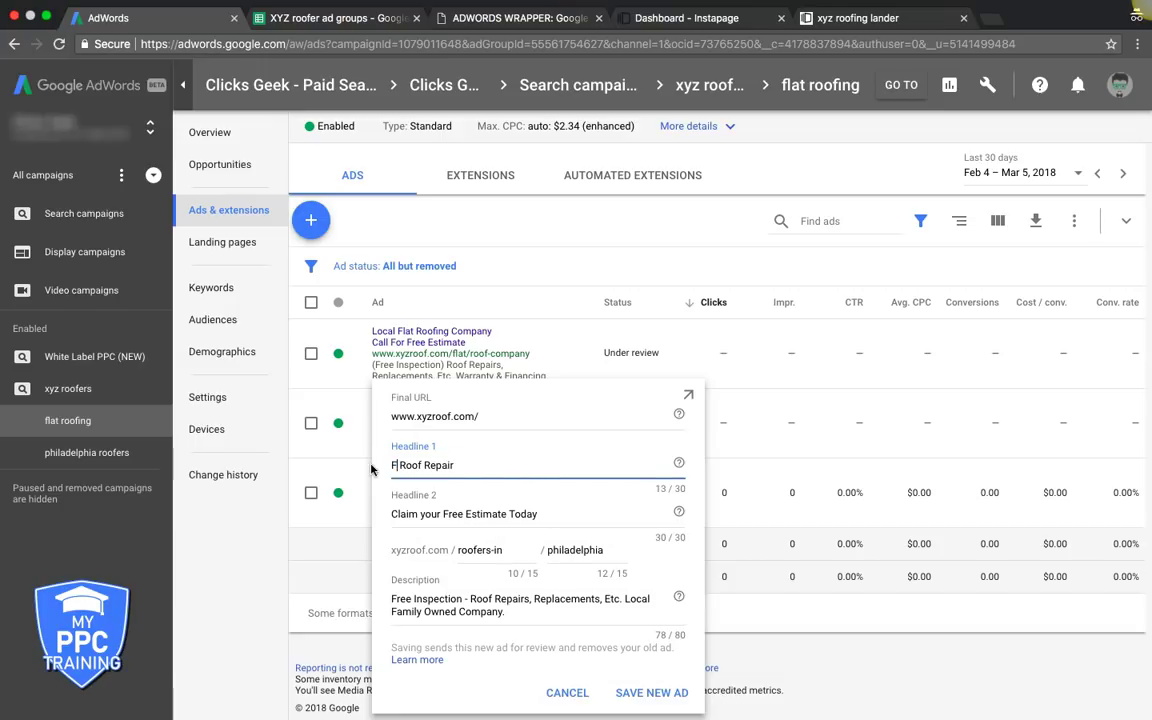
{"action": "triple_click", "coordinate": [476, 549]}
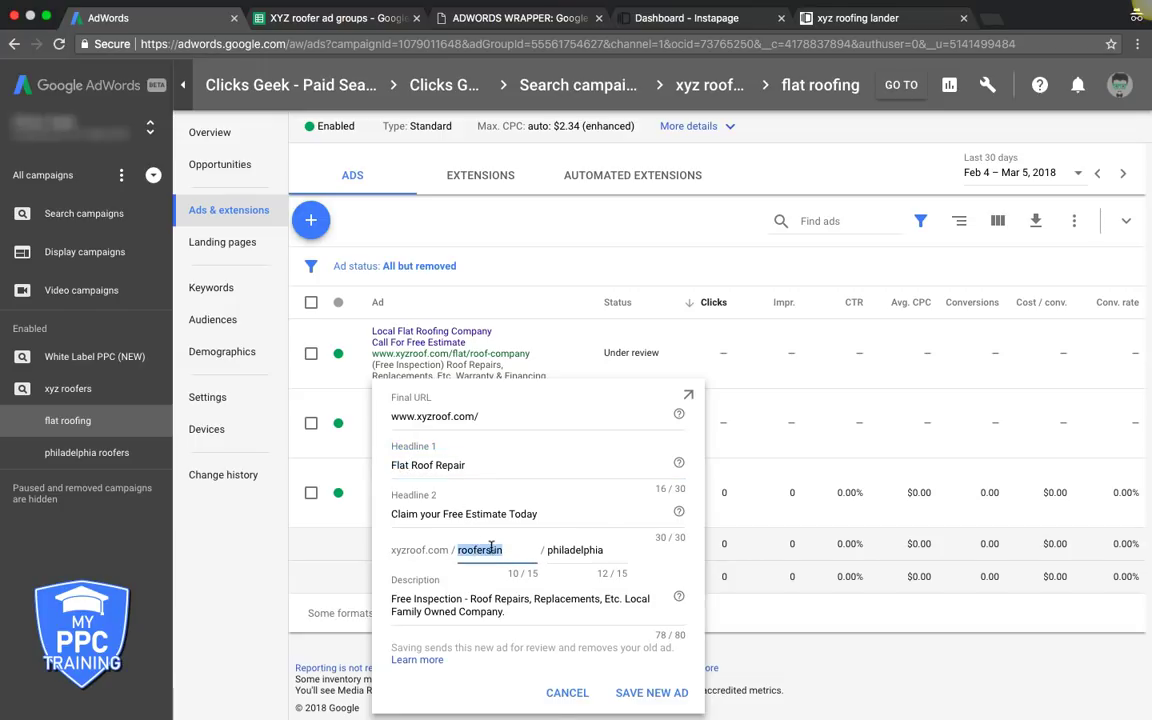
{"action": "type", "text": "flat"}
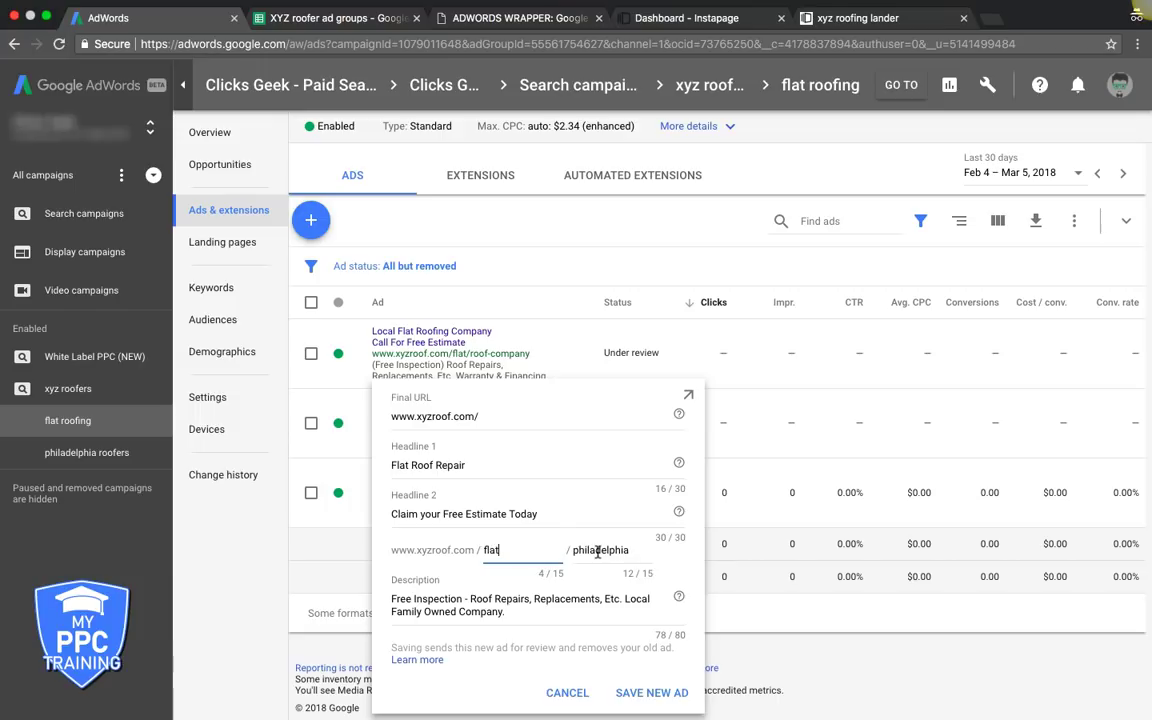
{"action": "double_click", "coordinate": [598, 550]}
{"action": "type", "text": "roof"}
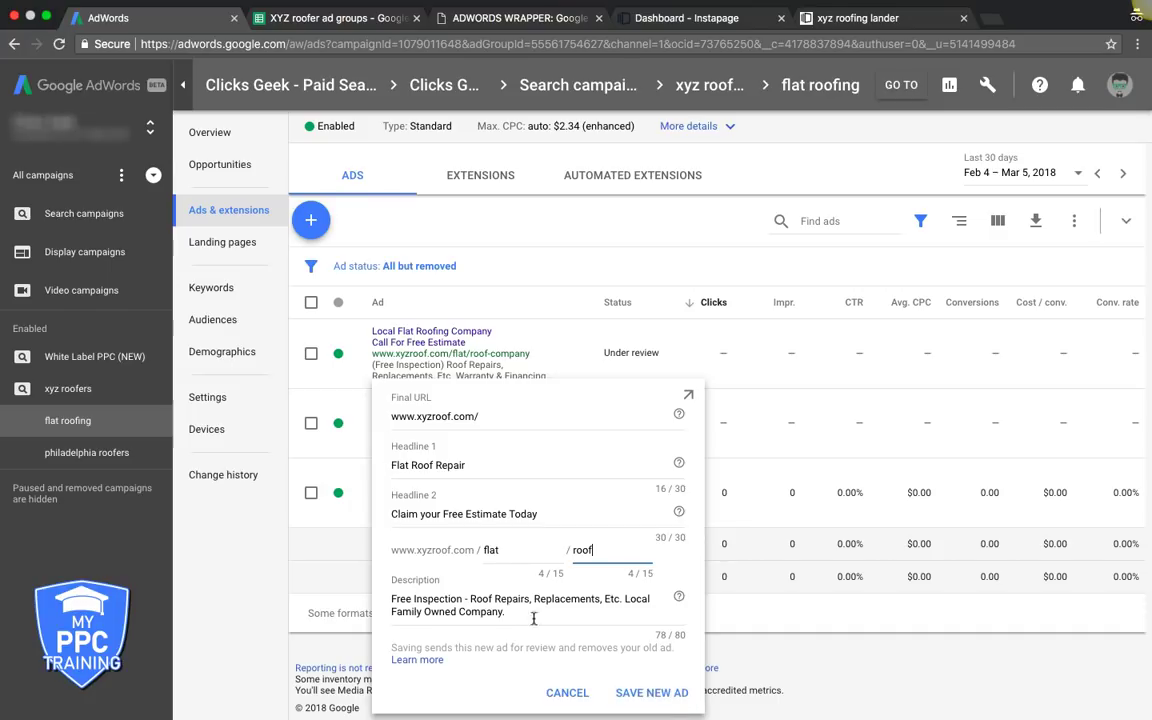
{"action": "left_click", "coordinate": [650, 693]}
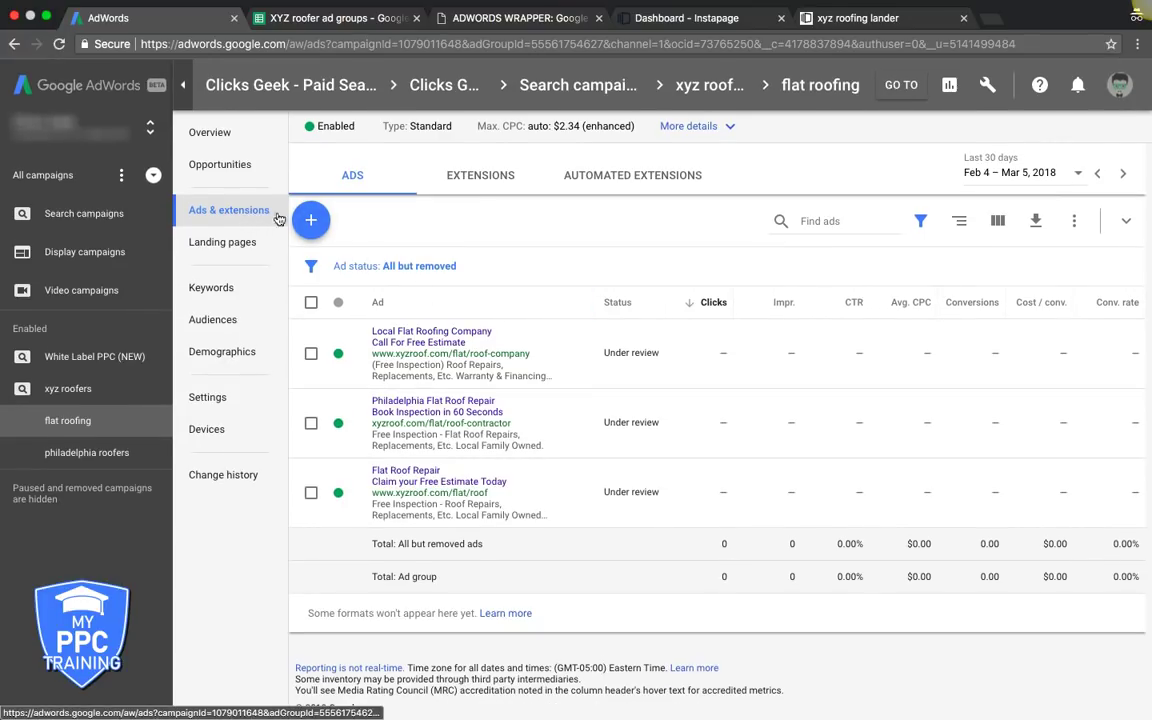
Duplicate the flat roofing ad group within the xyz roofers campaign
{"action": "left_click", "coordinate": [70, 389]}
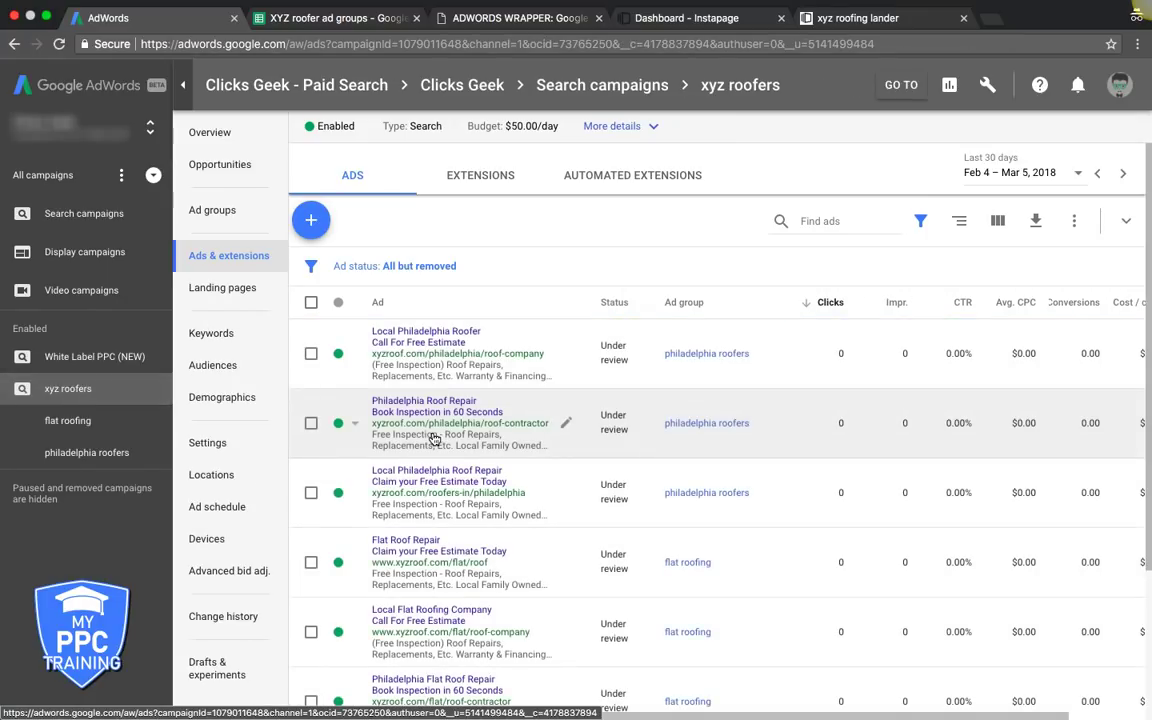
{"action": "left_click", "coordinate": [214, 210]}
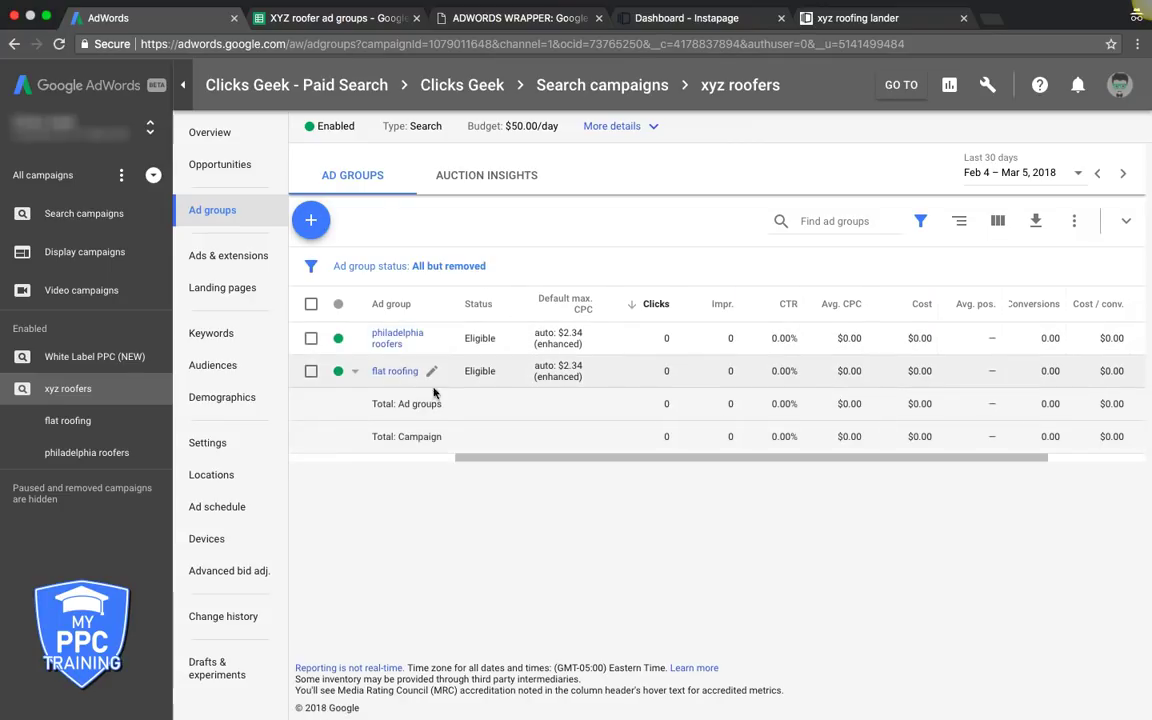
{"action": "left_click", "coordinate": [311, 371]}
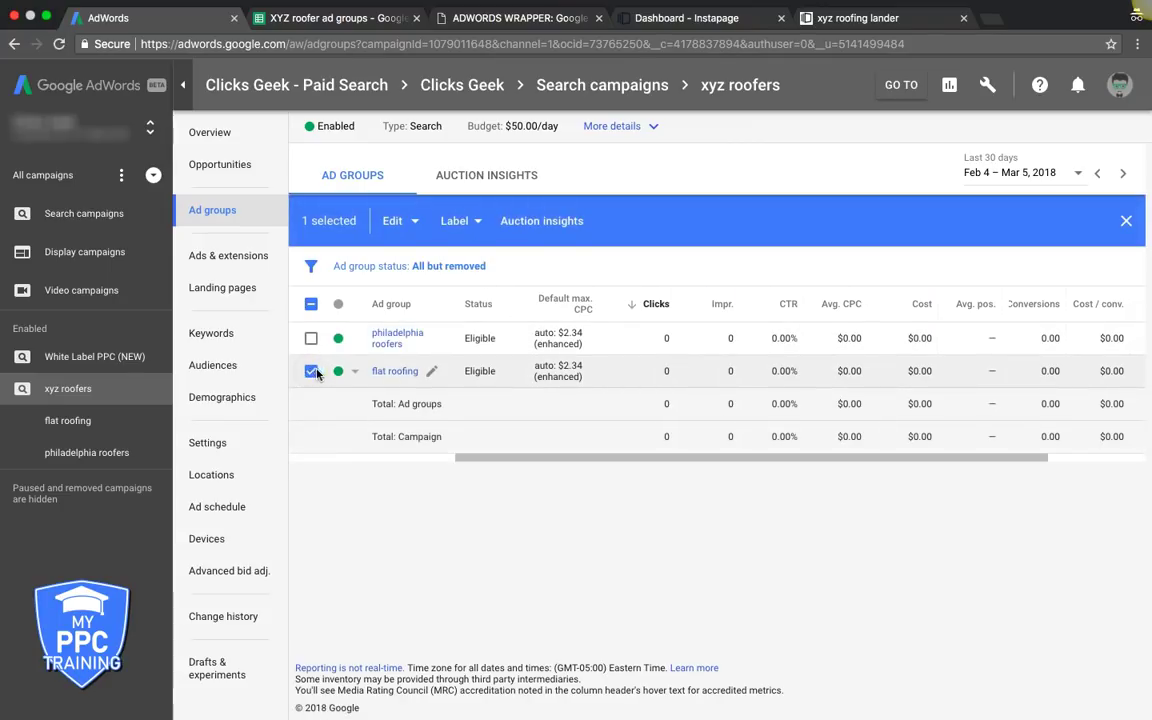
{"action": "left_click", "coordinate": [397, 224]}
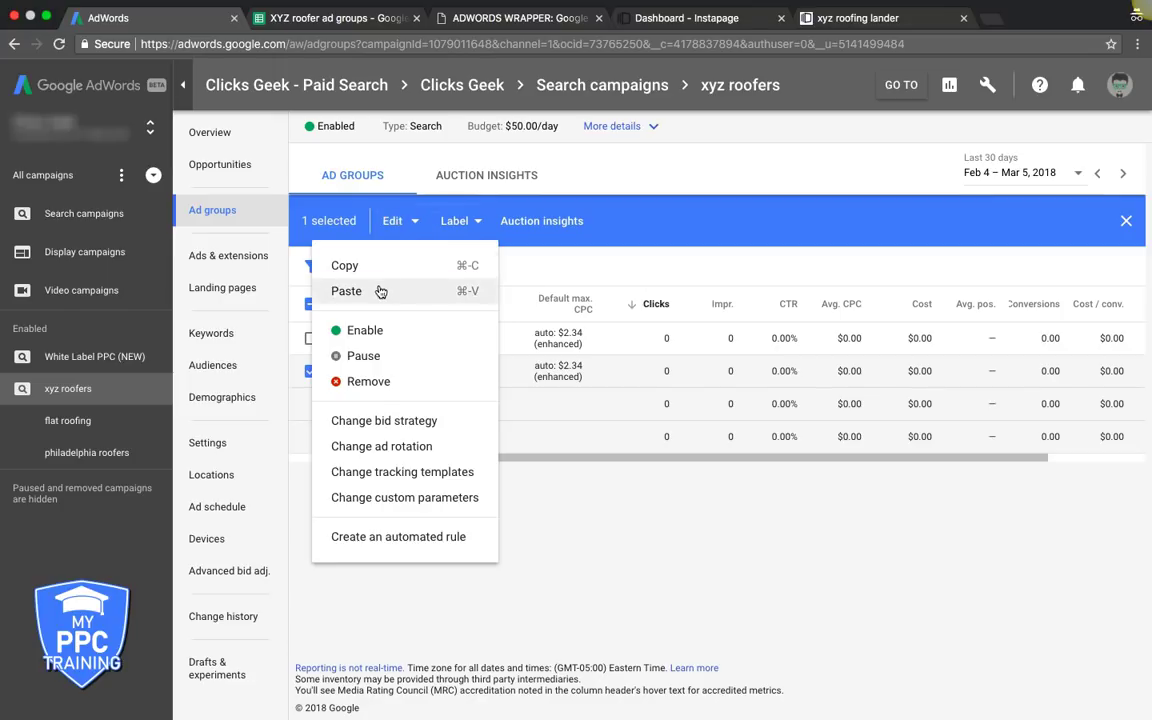
{"action": "left_click", "coordinate": [380, 265]}
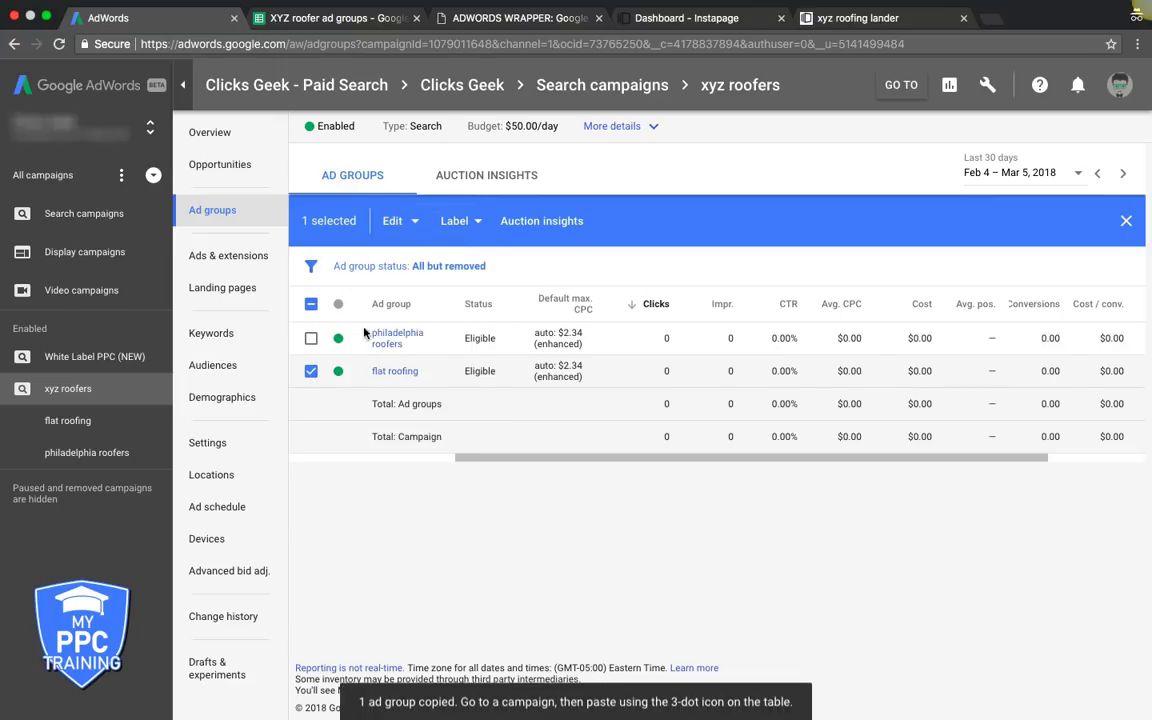
{"action": "left_click", "coordinate": [401, 222]}
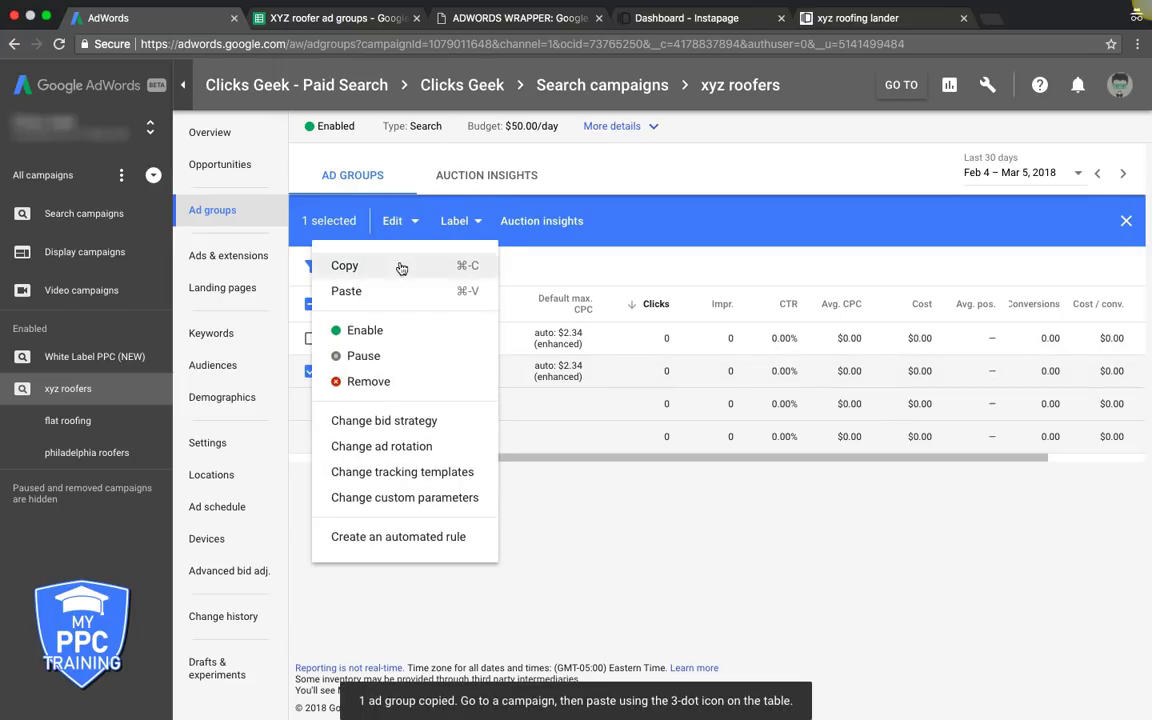
{"action": "left_click", "coordinate": [362, 293]}
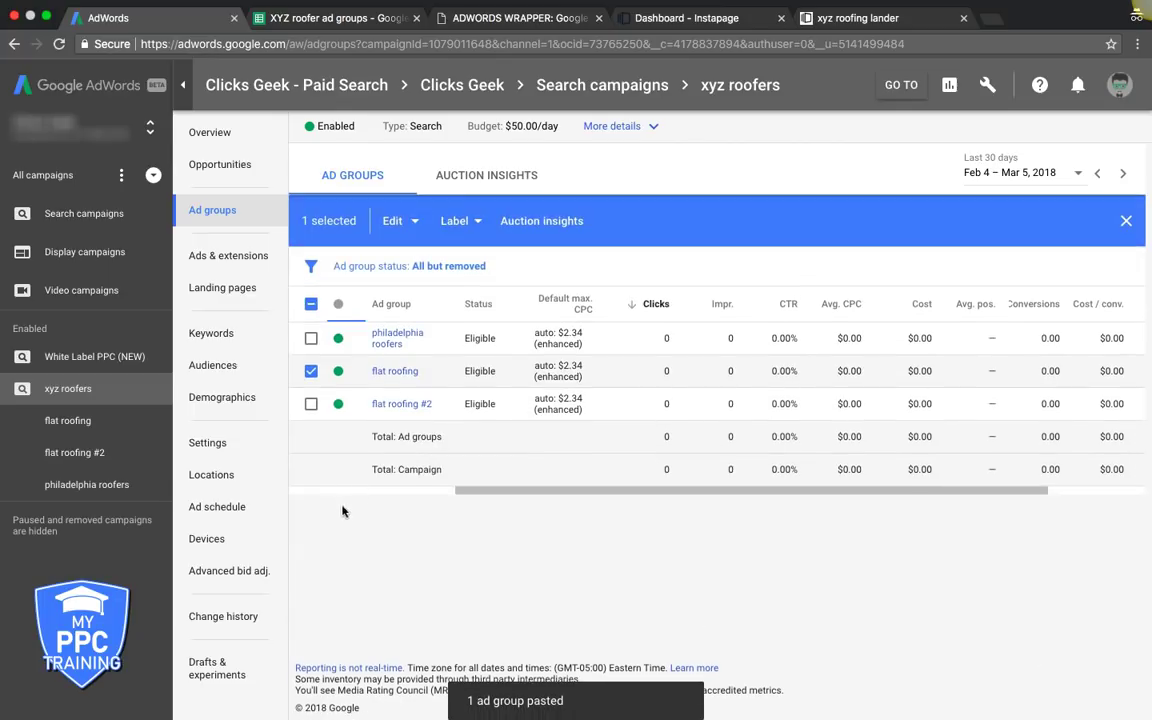
{"action": "left_click", "coordinate": [310, 370]}
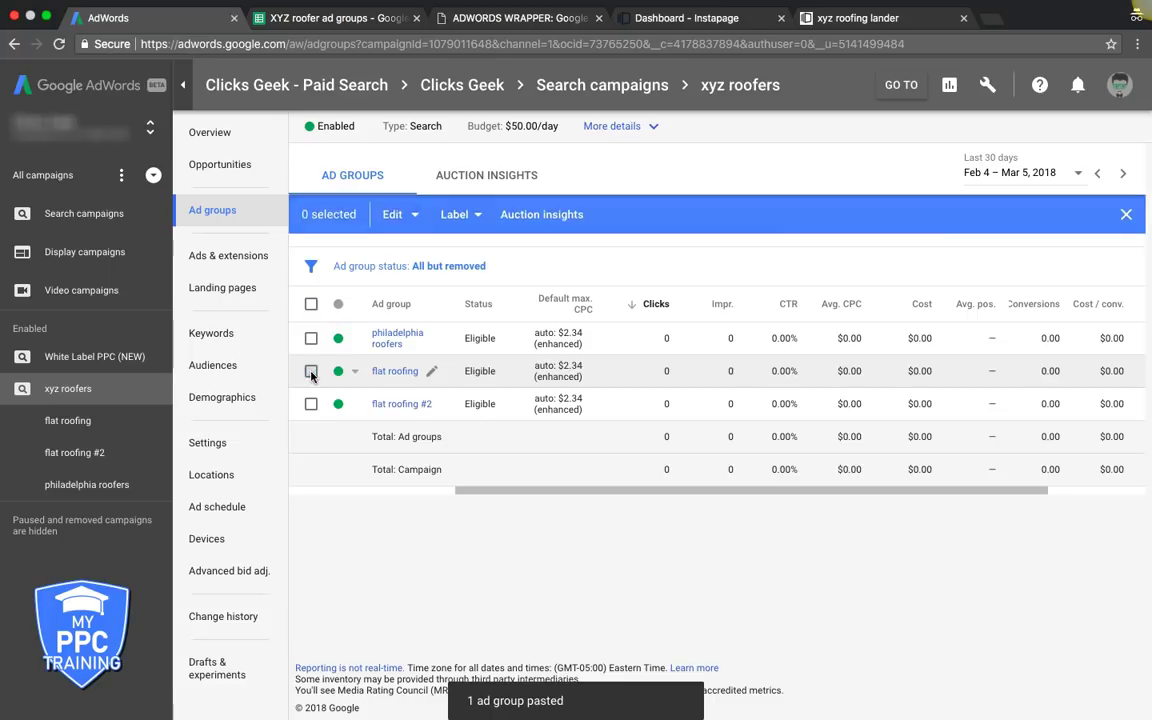
Copy the seven Commercial Roofers keywords, from "commercial roof repair" to "commercial roofing specialist", from the XYZ roofer ad groups spreadsheet and return to AdWords
{"action": "left_click", "coordinate": [310, 22]}
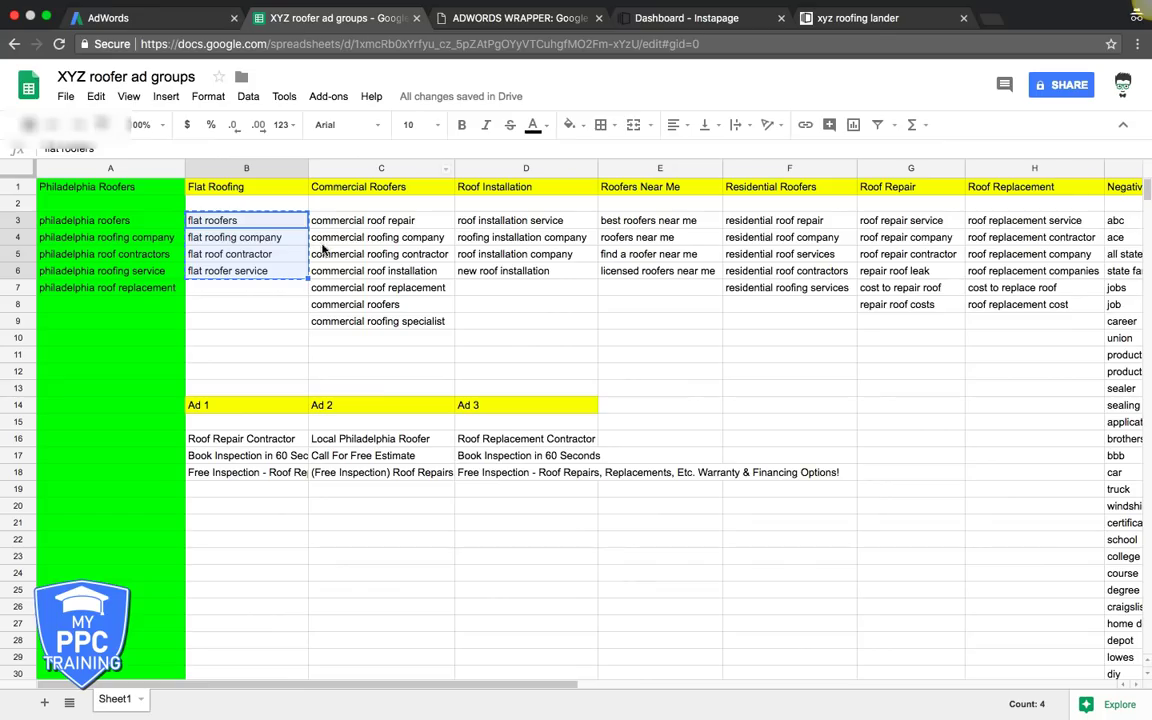
{"action": "left_click", "coordinate": [346, 222]}
{"action": "left_click_drag", "start_coordinate": [346, 222], "coordinate": [355, 323]}
{"action": "key", "text": "ctrl+c"}
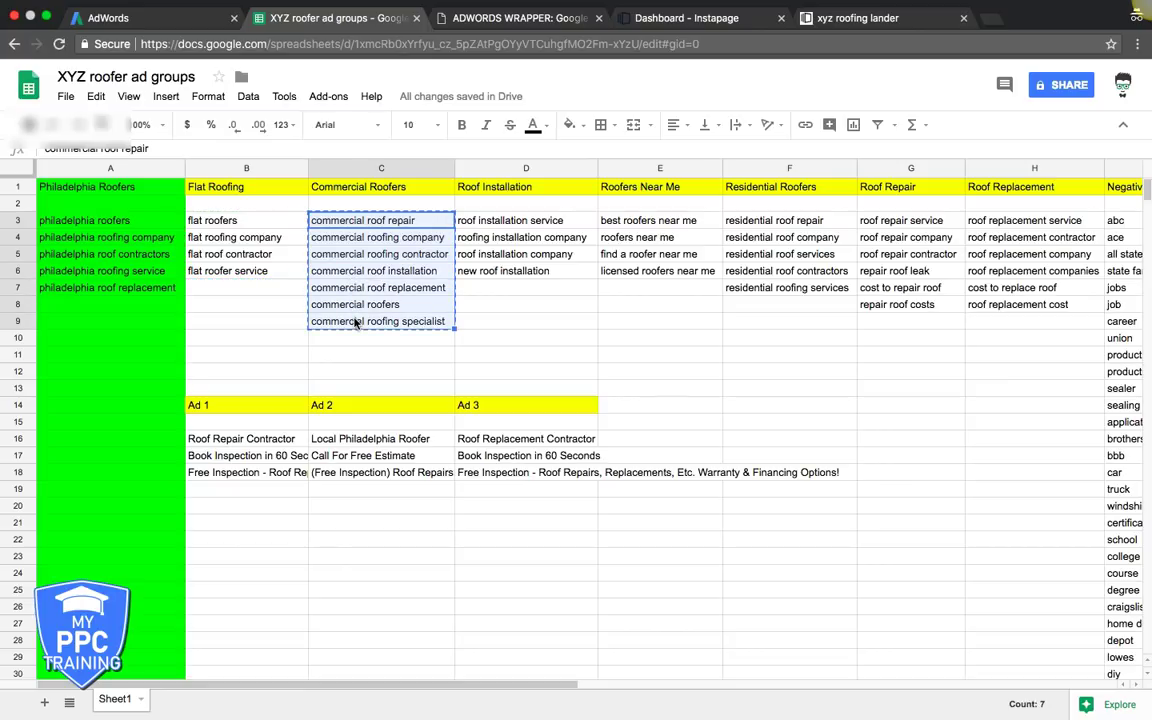
{"action": "left_click", "coordinate": [130, 20]}
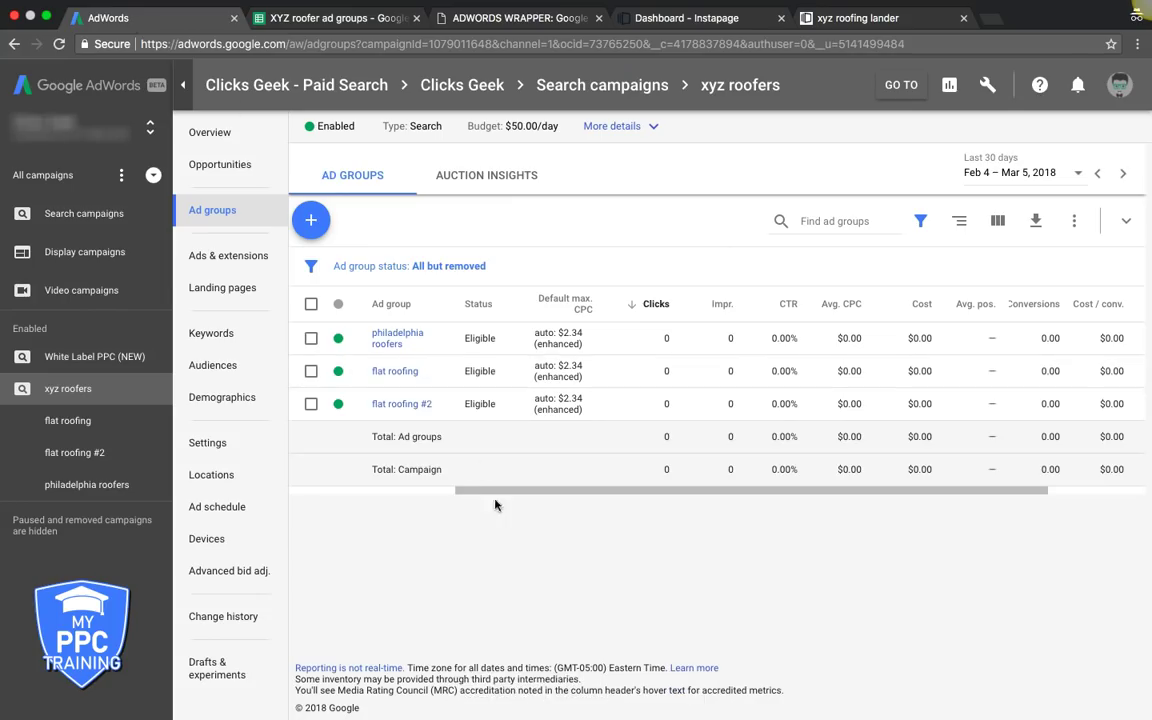
Rename the flat roofing #2 ad group to "commercial roofers" and save it
{"action": "left_click", "coordinate": [450, 405]}
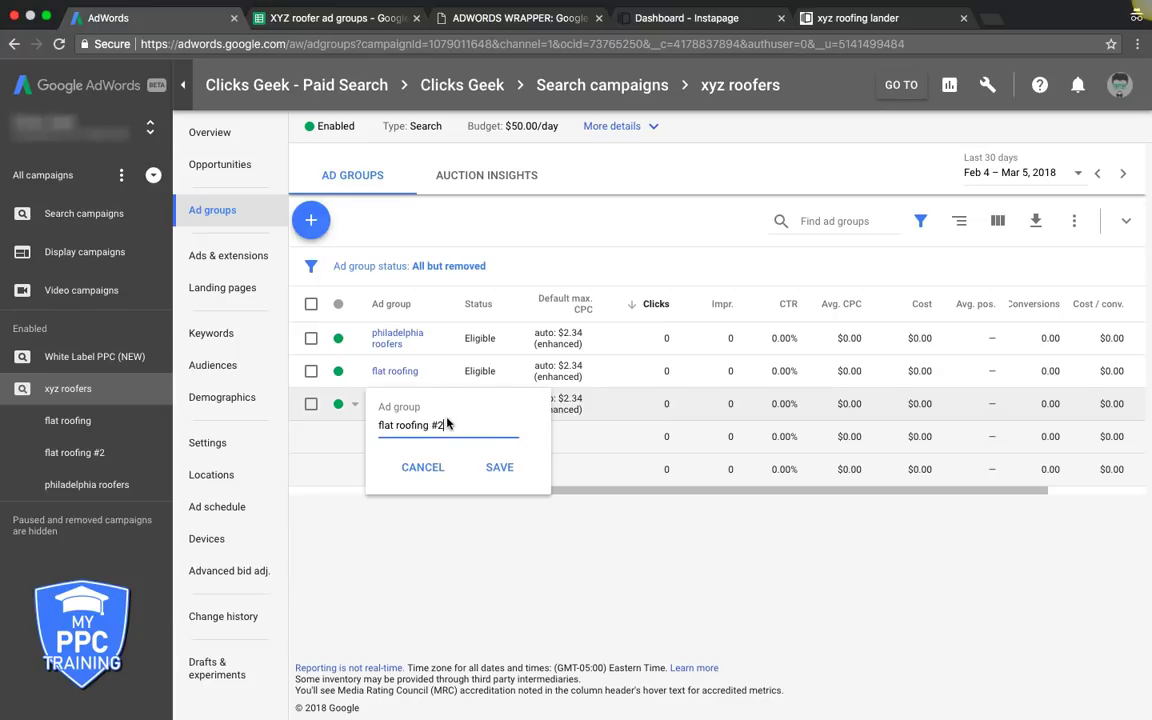
{"action": "triple_click", "coordinate": [422, 427]}
{"action": "type", "text": "commeci"}
{"action": "key", "text": "BackSpace"}
{"action": "key", "text": "BackSpace"}
{"action": "type", "text": "rcial roofers"}
{"action": "left_click", "coordinate": [503, 468]}
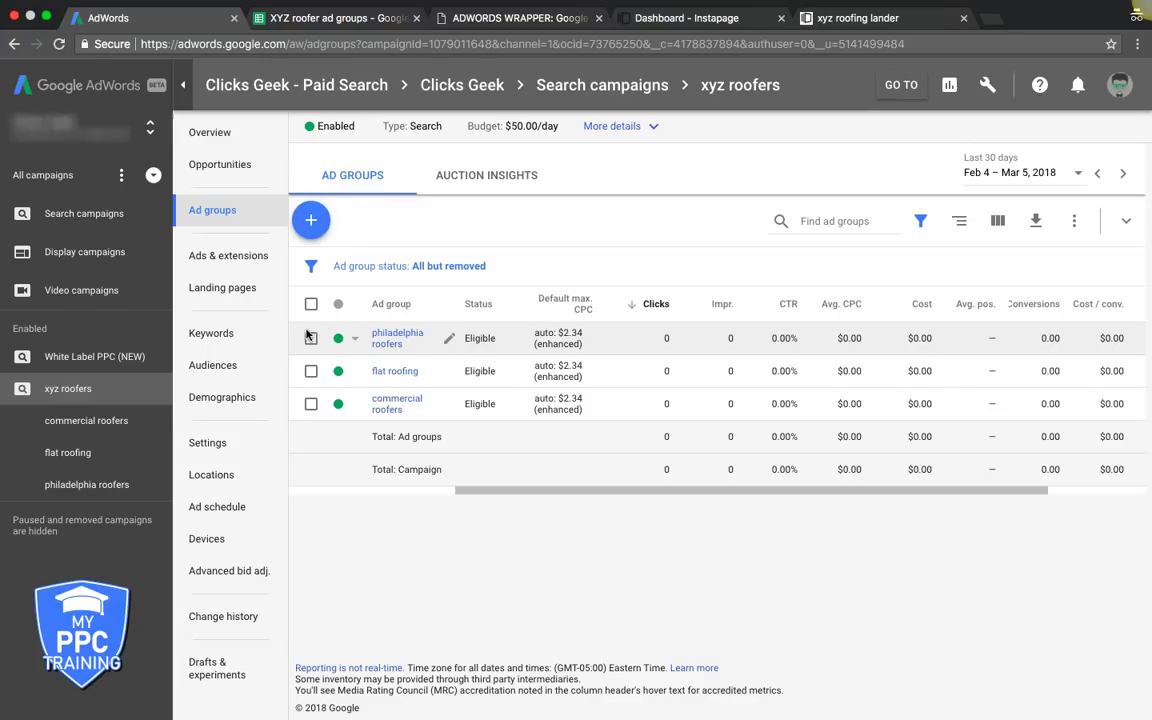
Open the device bid adjustments of the xyz roofers campaign
{"action": "left_click", "coordinate": [207, 540]}
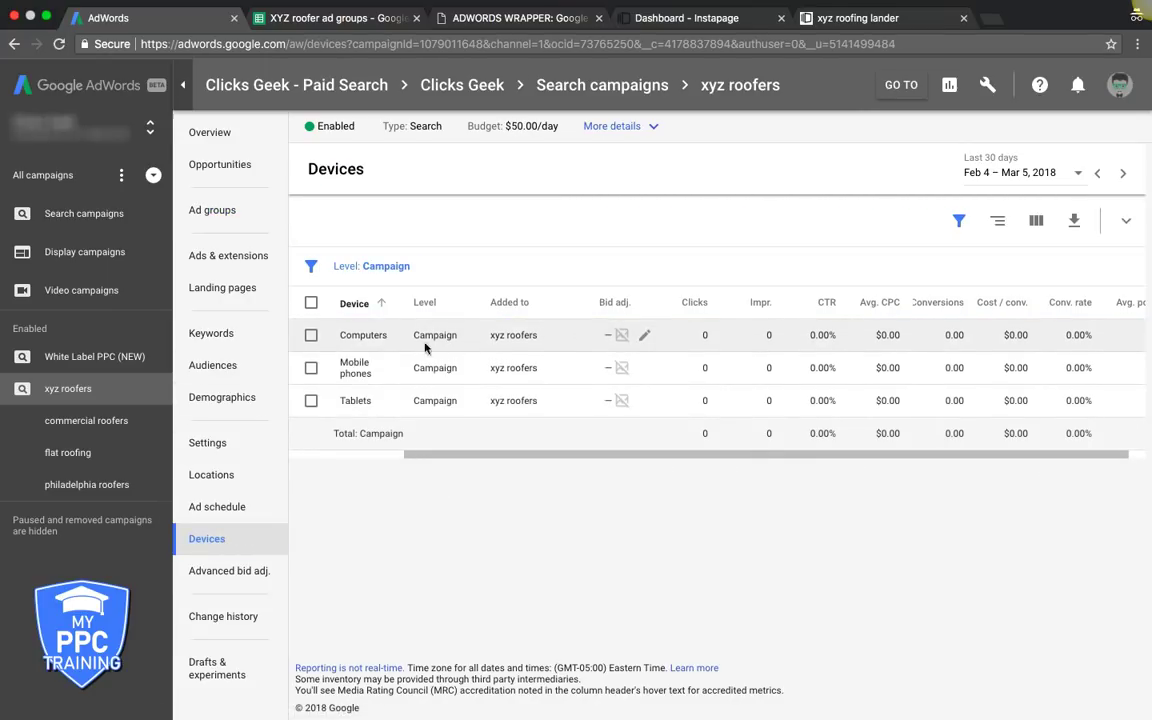
{"action": "left_click", "coordinate": [644, 335]}
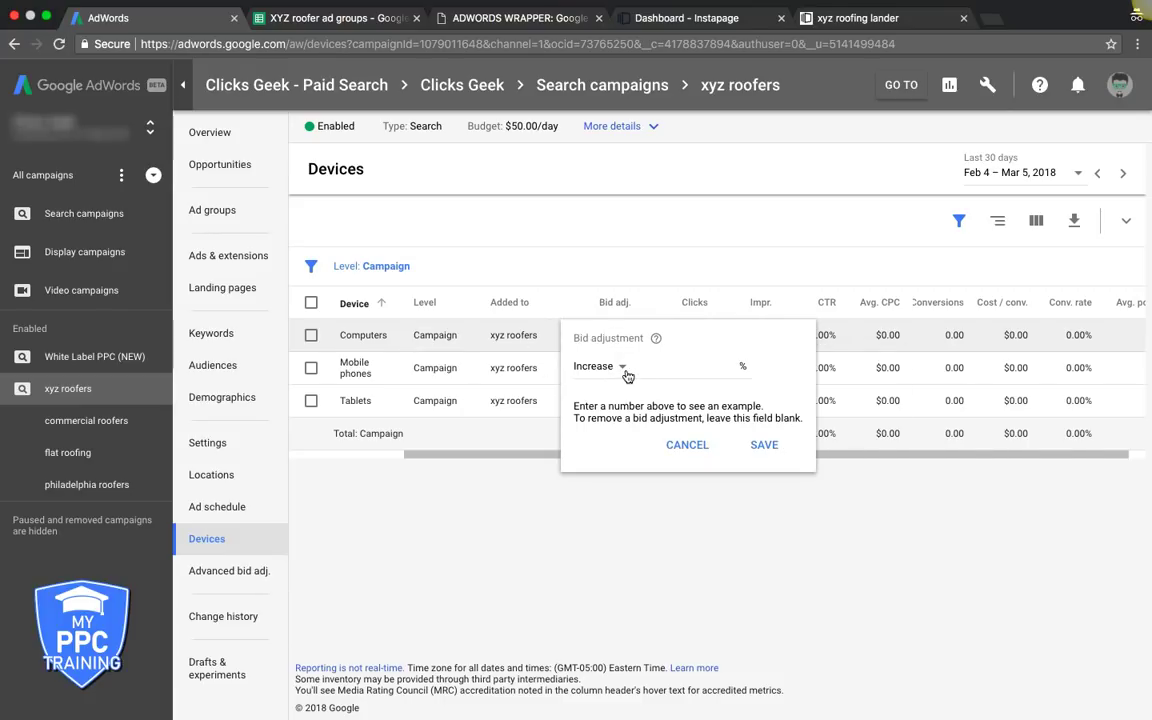
{"action": "left_click", "coordinate": [674, 368]}
{"action": "left_click", "coordinate": [687, 445]}
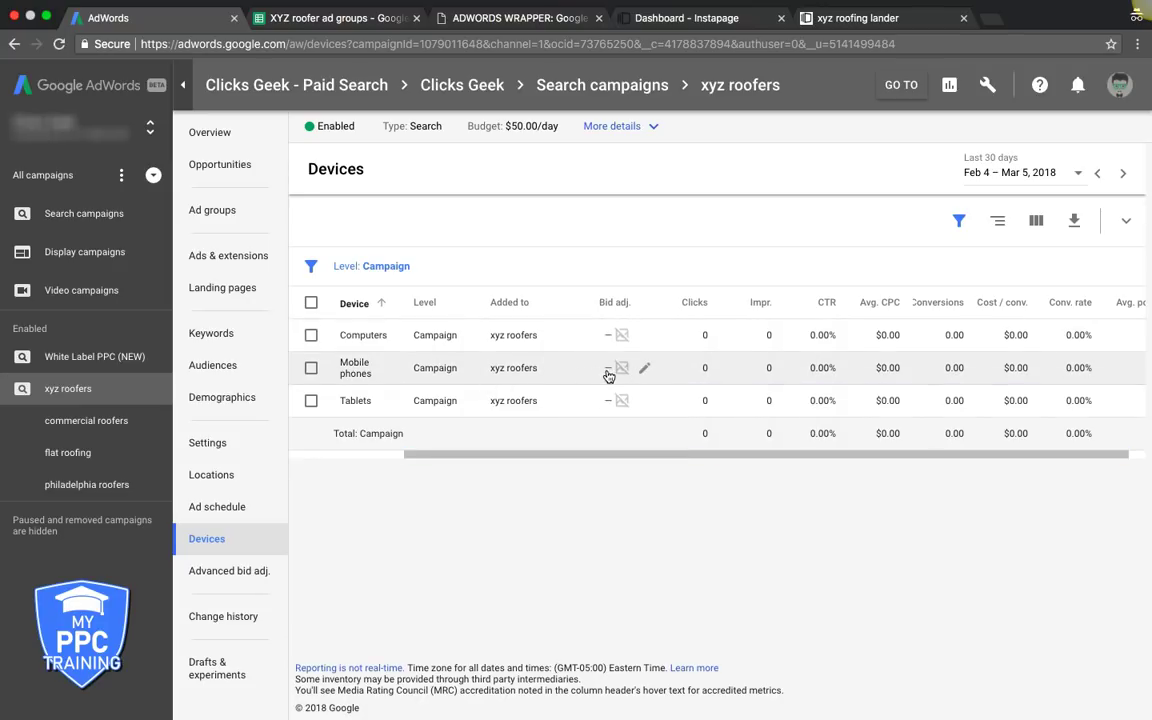
Set the mobile phones bid adjustment to an increase of 10% and save it
{"action": "left_click", "coordinate": [641, 370]}
{"action": "left_click", "coordinate": [685, 397]}
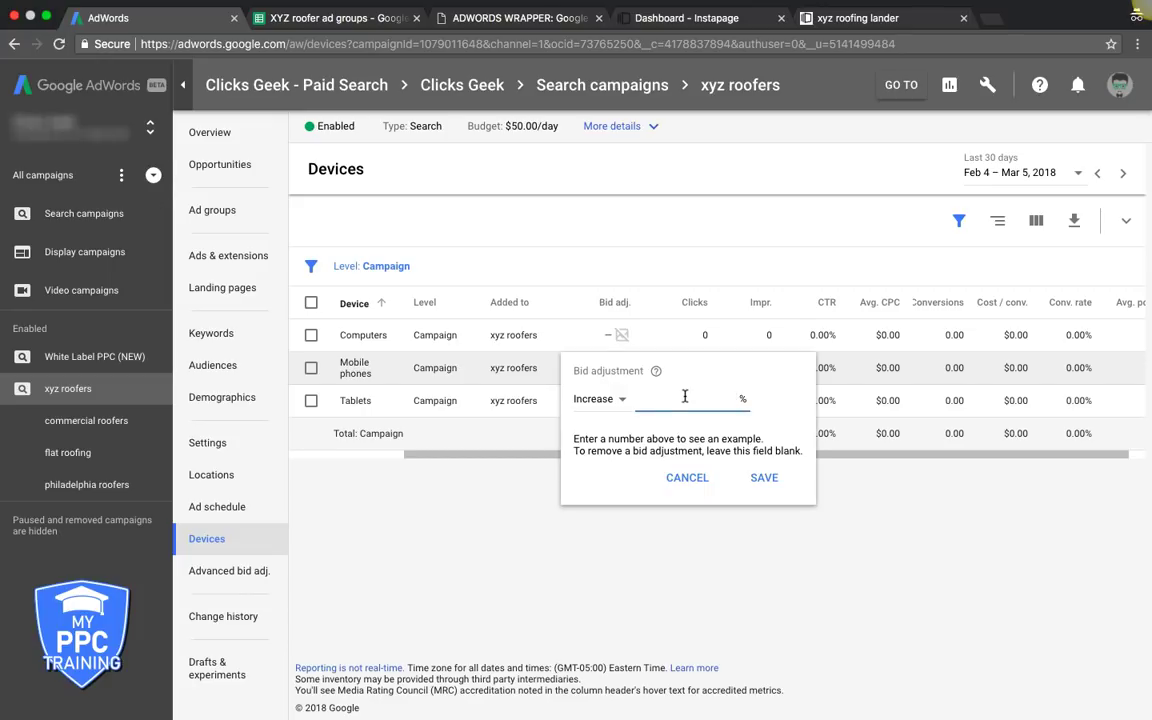
{"action": "type", "text": "10"}
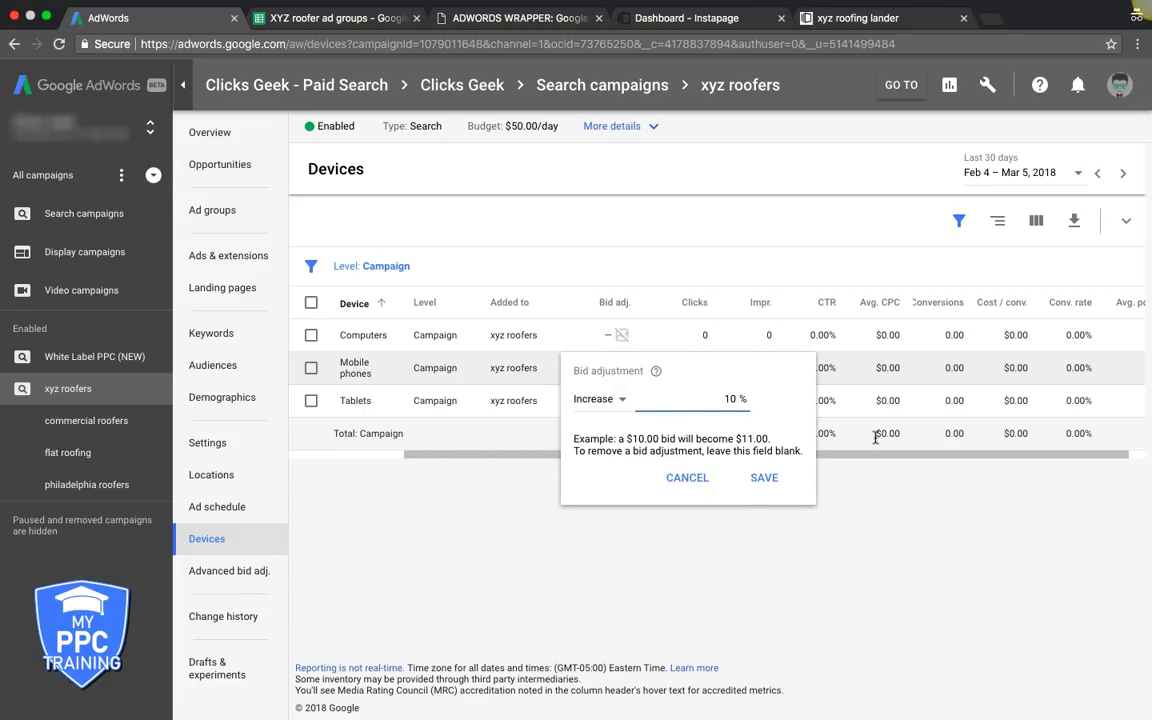
{"action": "left_click", "coordinate": [767, 480]}
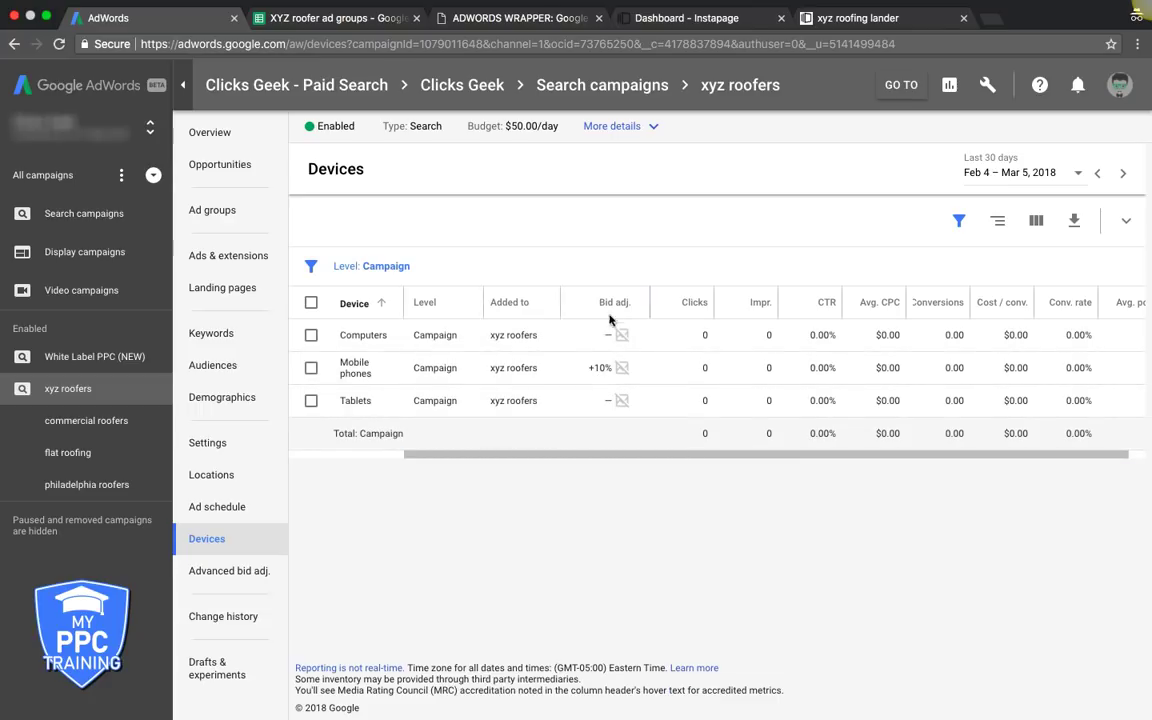
Set the computers bid adjustment to a decrease of 10% and save it
{"action": "left_click", "coordinate": [608, 336]}
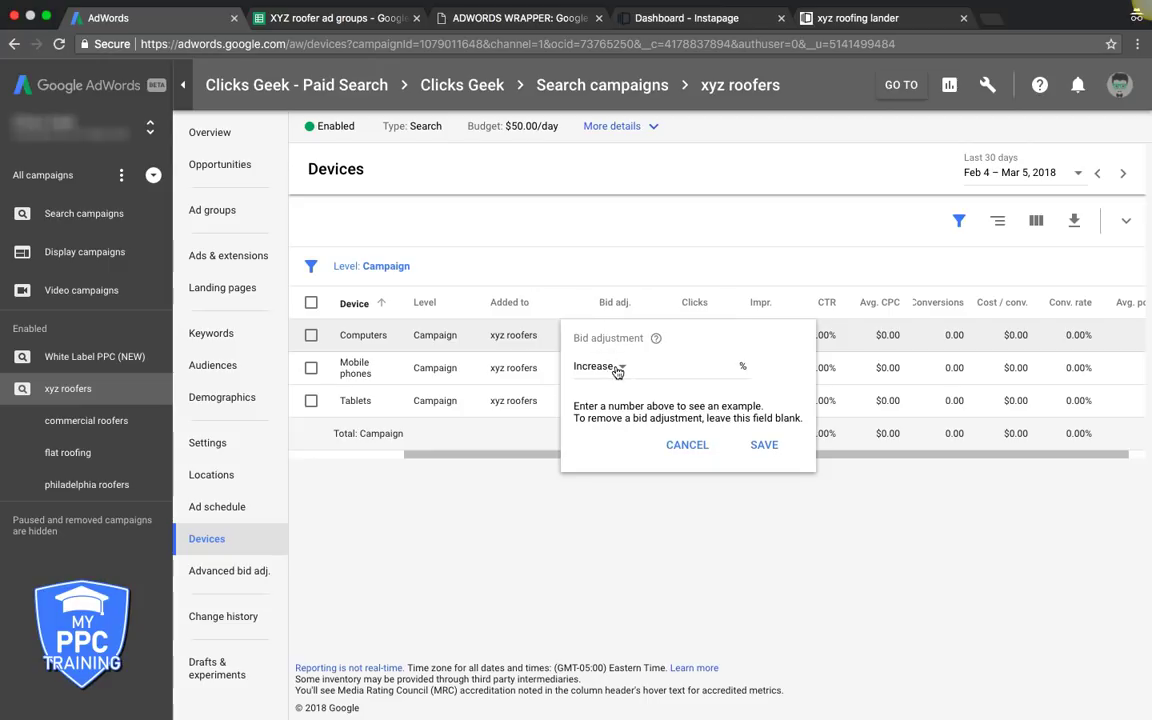
{"action": "left_click", "coordinate": [618, 368]}
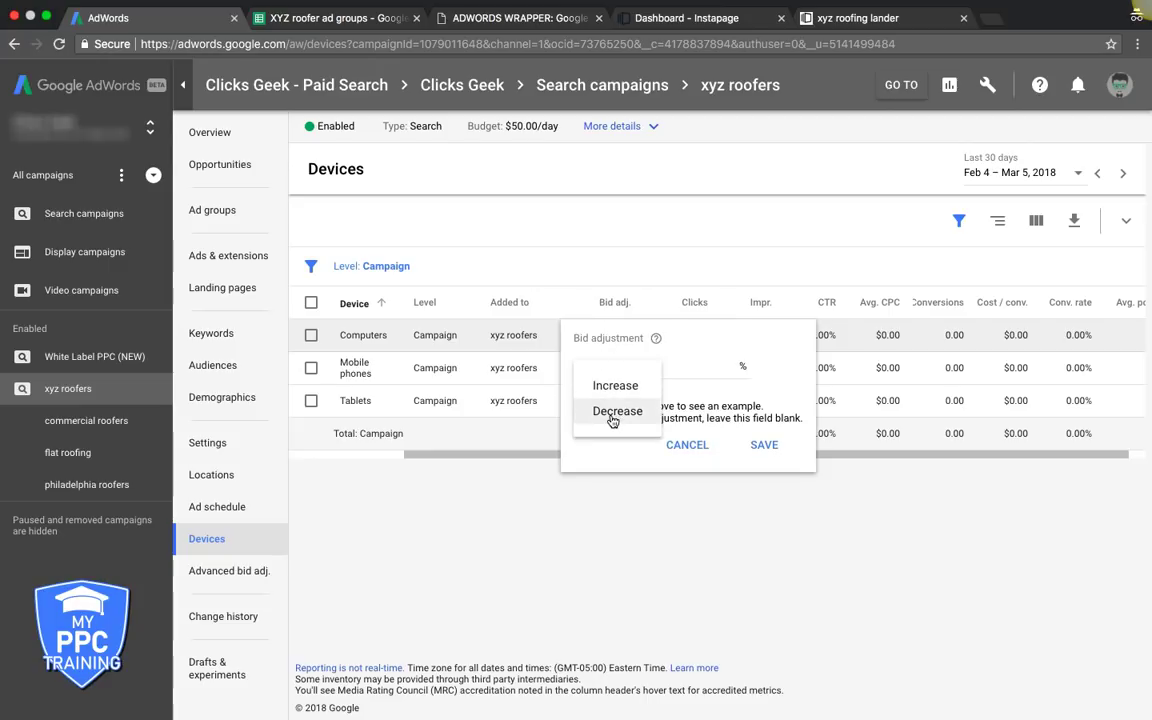
{"action": "left_click", "coordinate": [612, 418]}
{"action": "left_click", "coordinate": [682, 362]}
{"action": "type", "text": "10"}
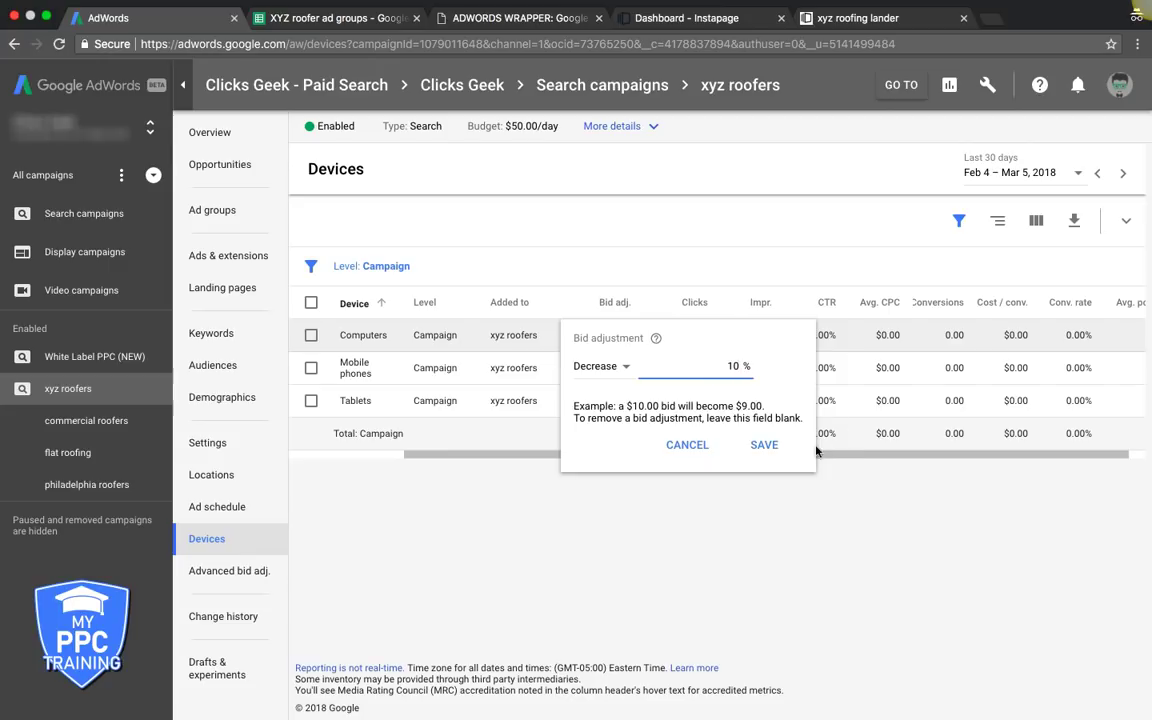
{"action": "left_click", "coordinate": [763, 444]}
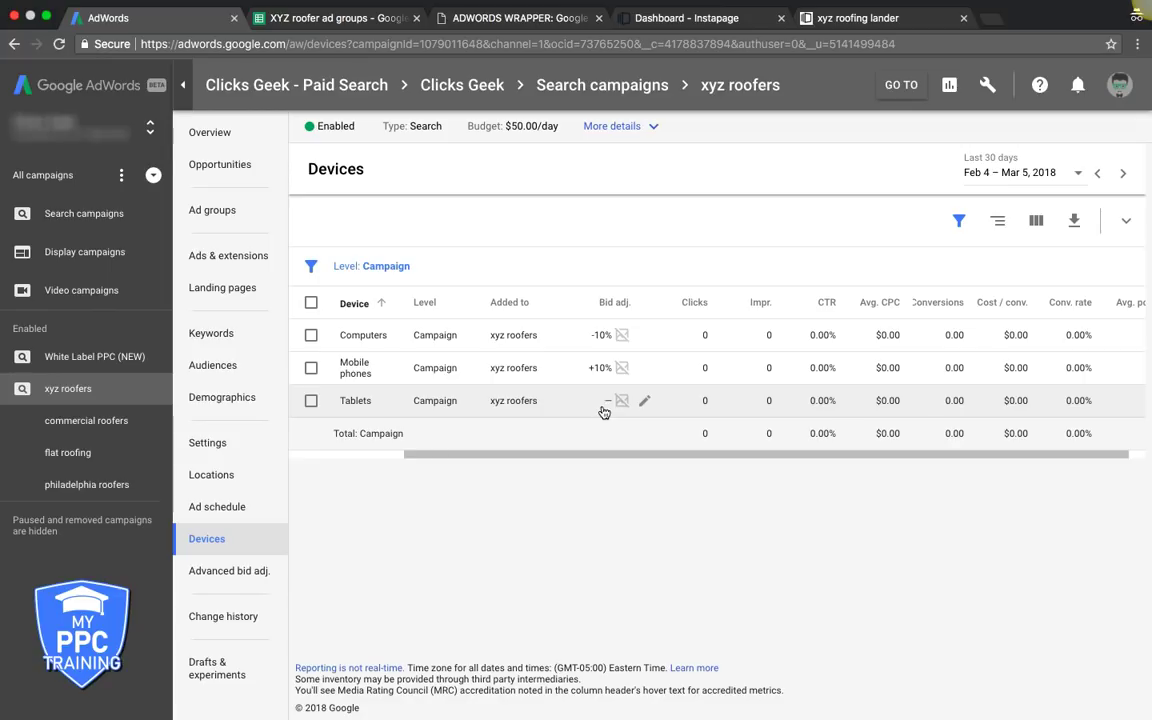
{"action": "mouse_move", "coordinate": [617, 411]}
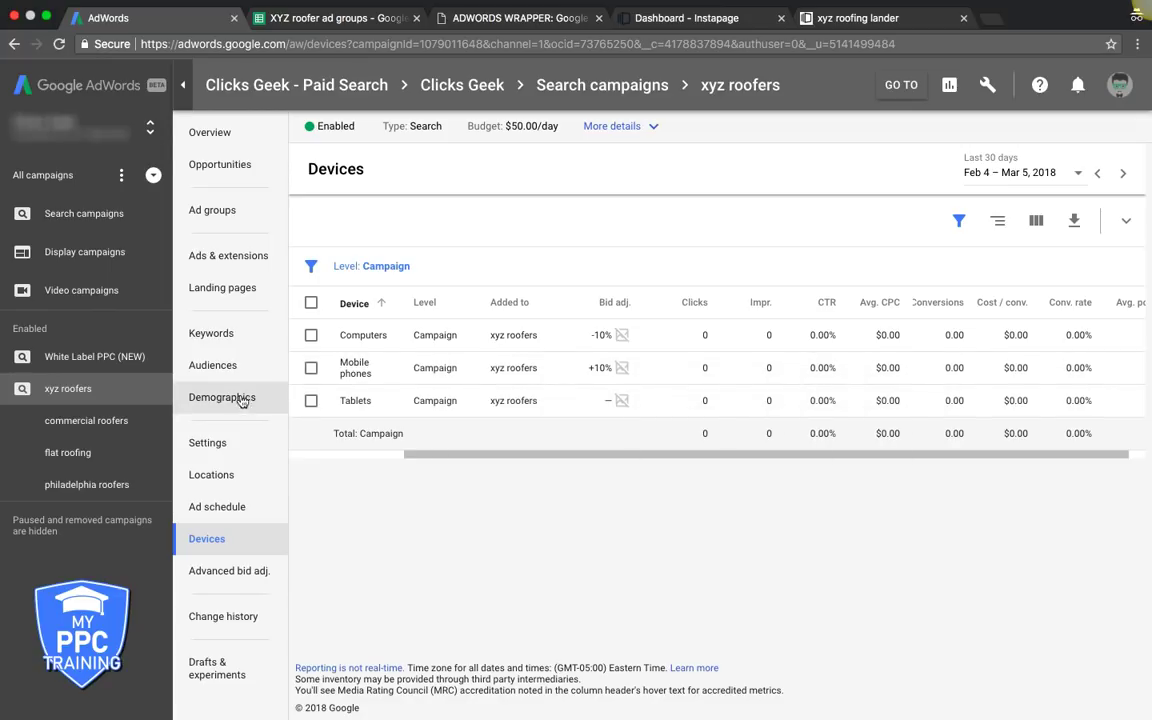
{"action": "left_click", "coordinate": [212, 336]}
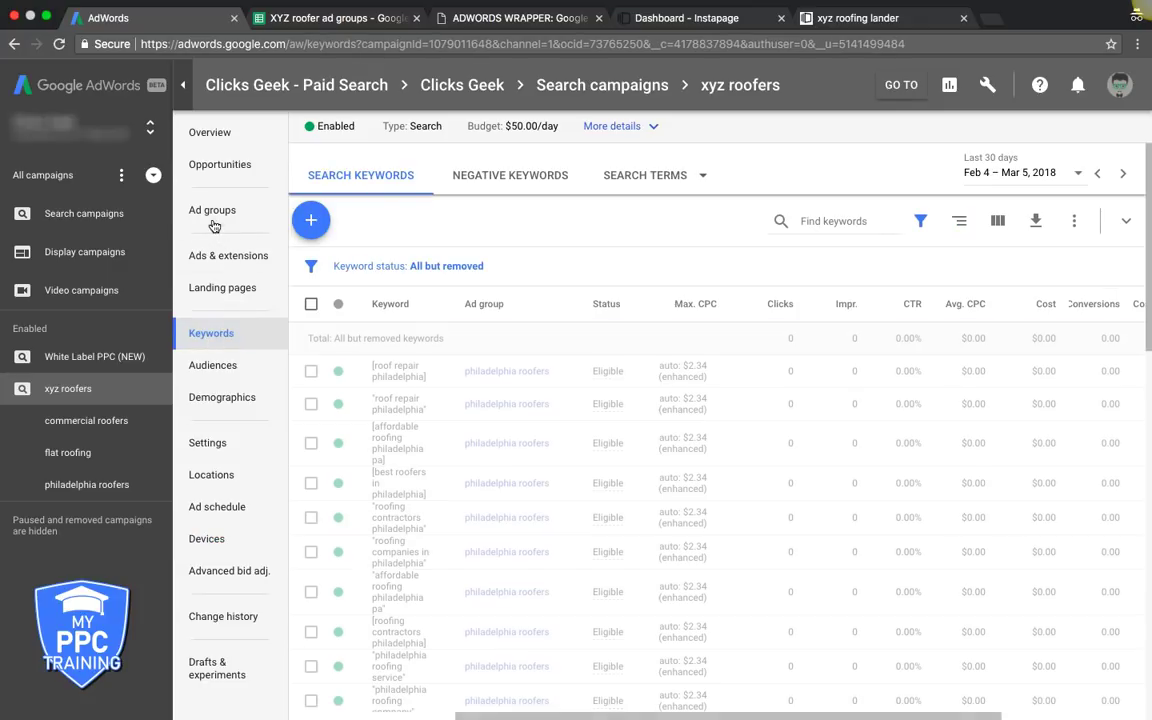
{"action": "left_click", "coordinate": [213, 224]}
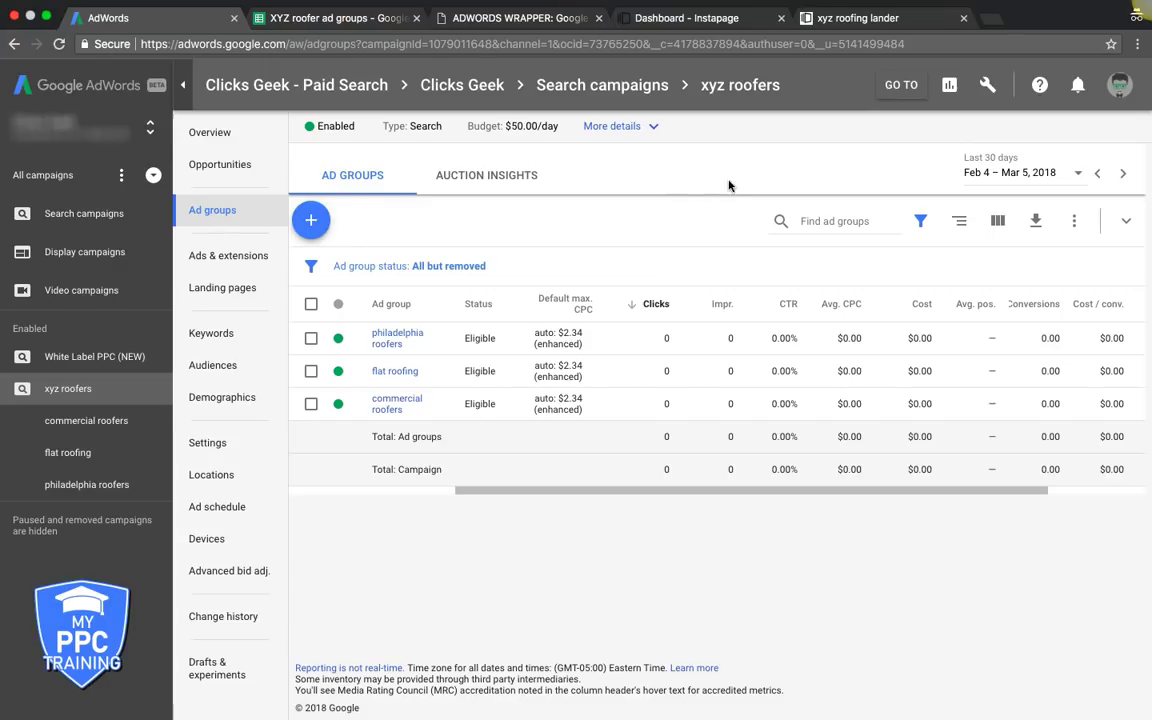
Start a new conversion action of the Website kind in the account's conversion tracking
{"action": "left_click", "coordinate": [990, 88]}
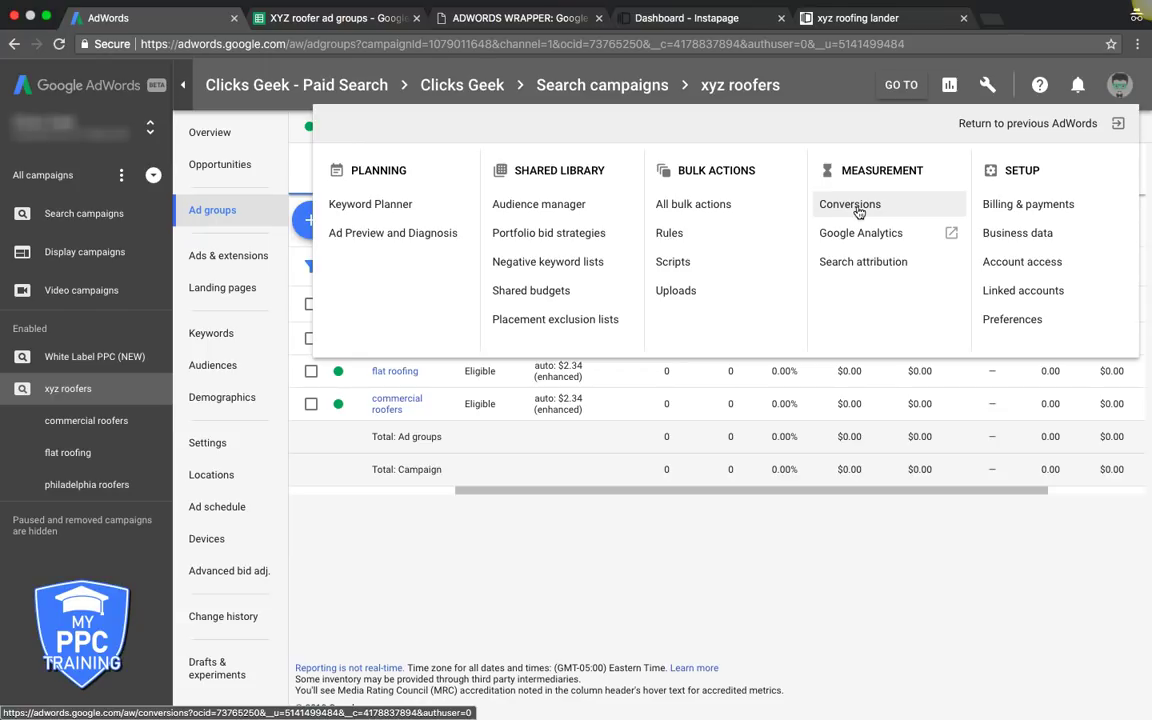
{"action": "left_click", "coordinate": [859, 213]}
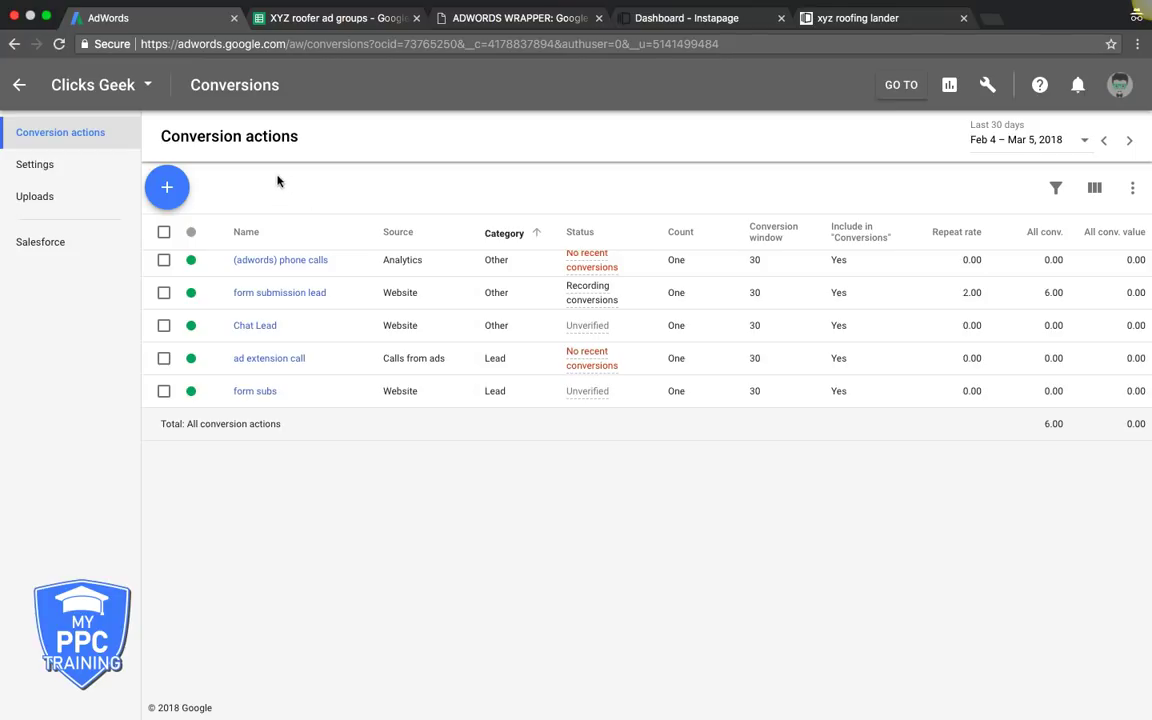
{"action": "left_click", "coordinate": [170, 194]}
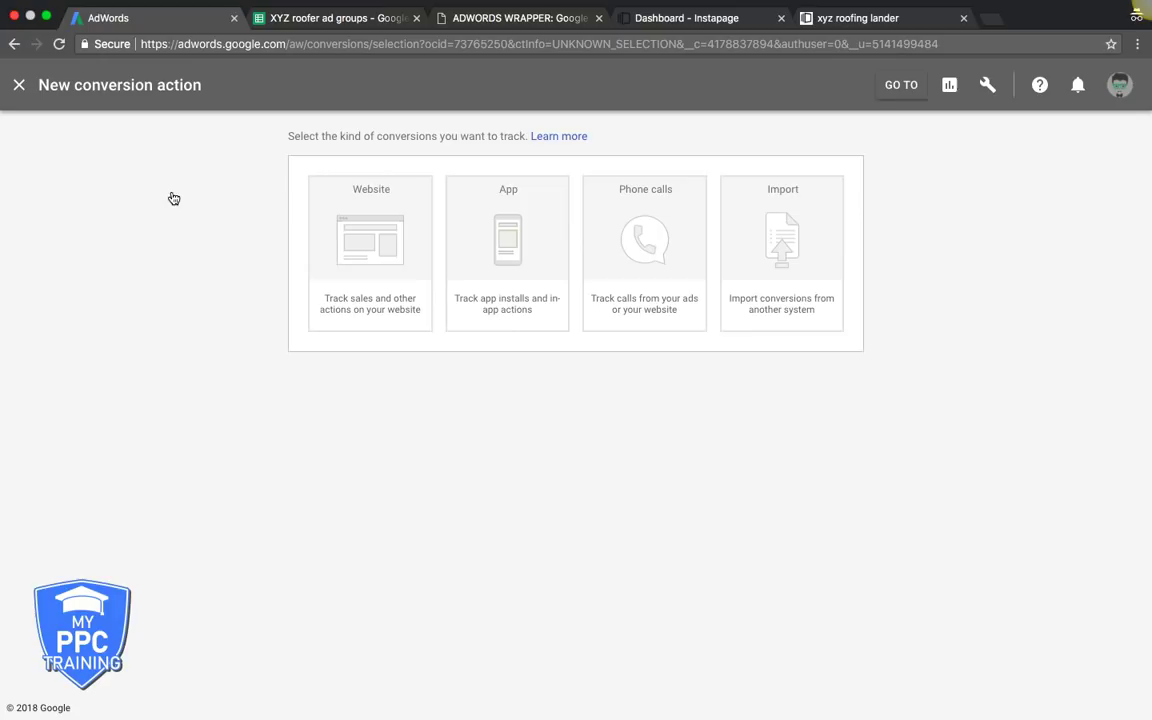
{"action": "left_click", "coordinate": [360, 239]}
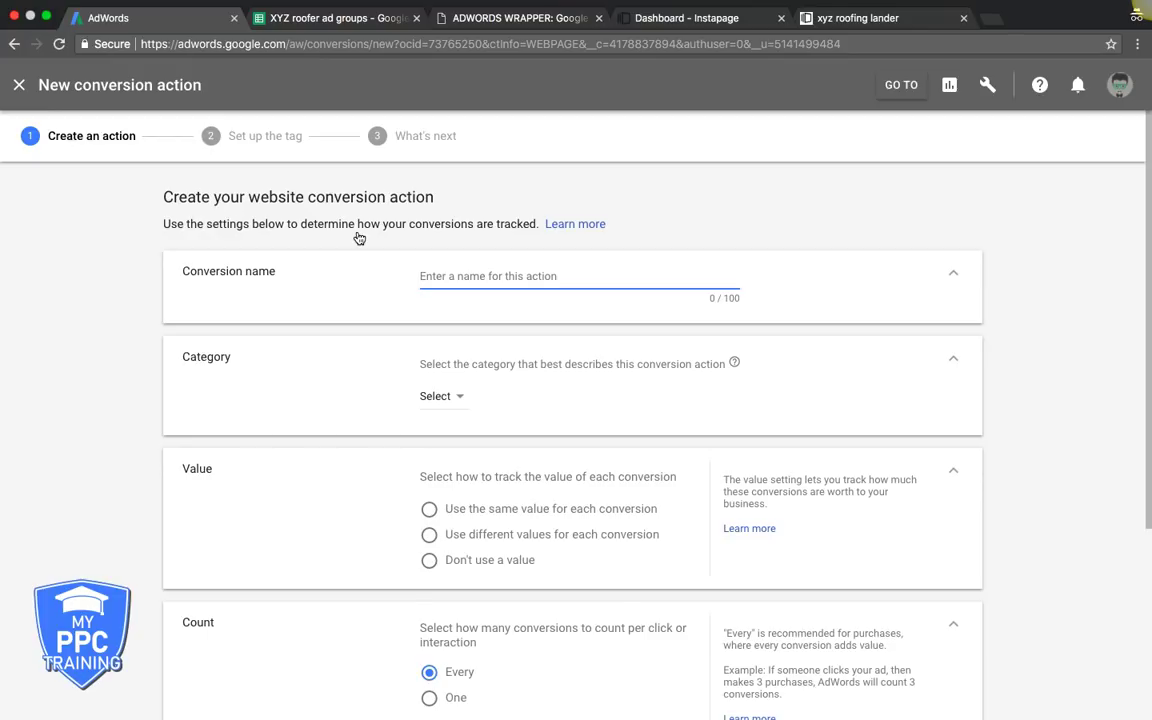
Name the website conversion action "website form leads" and set its category to Lead
{"action": "type", "text": "websi"}
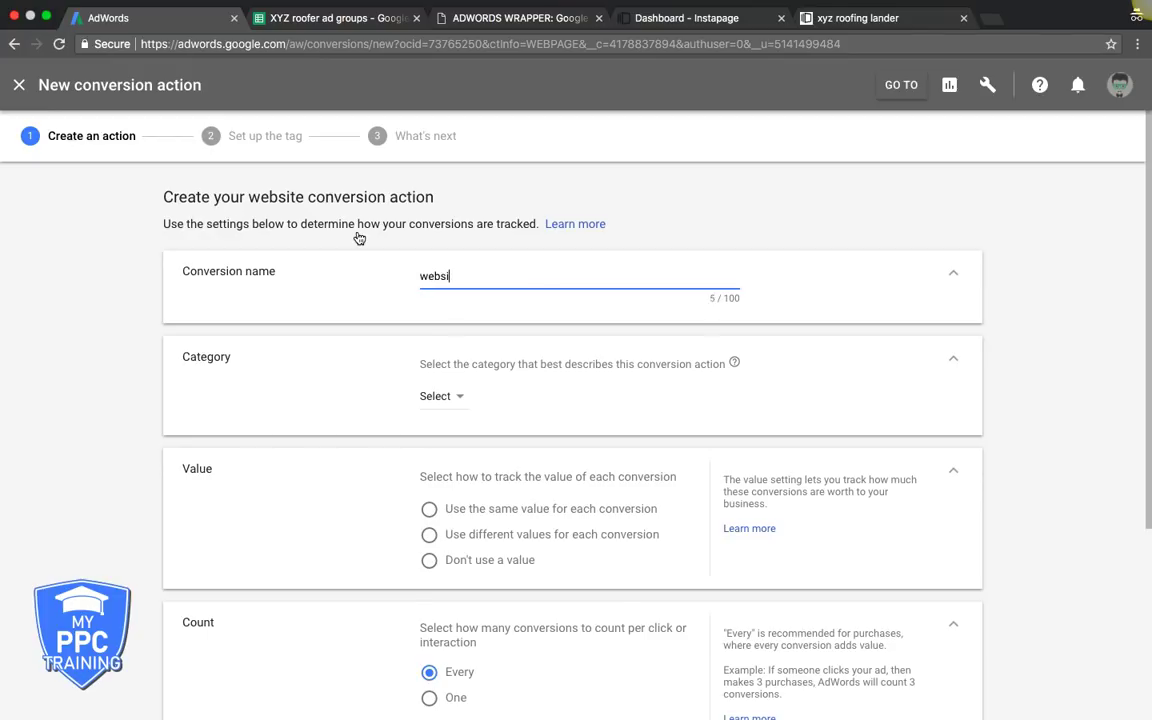
{"action": "type", "text": "te form leads"}
{"action": "left_click", "coordinate": [442, 397]}
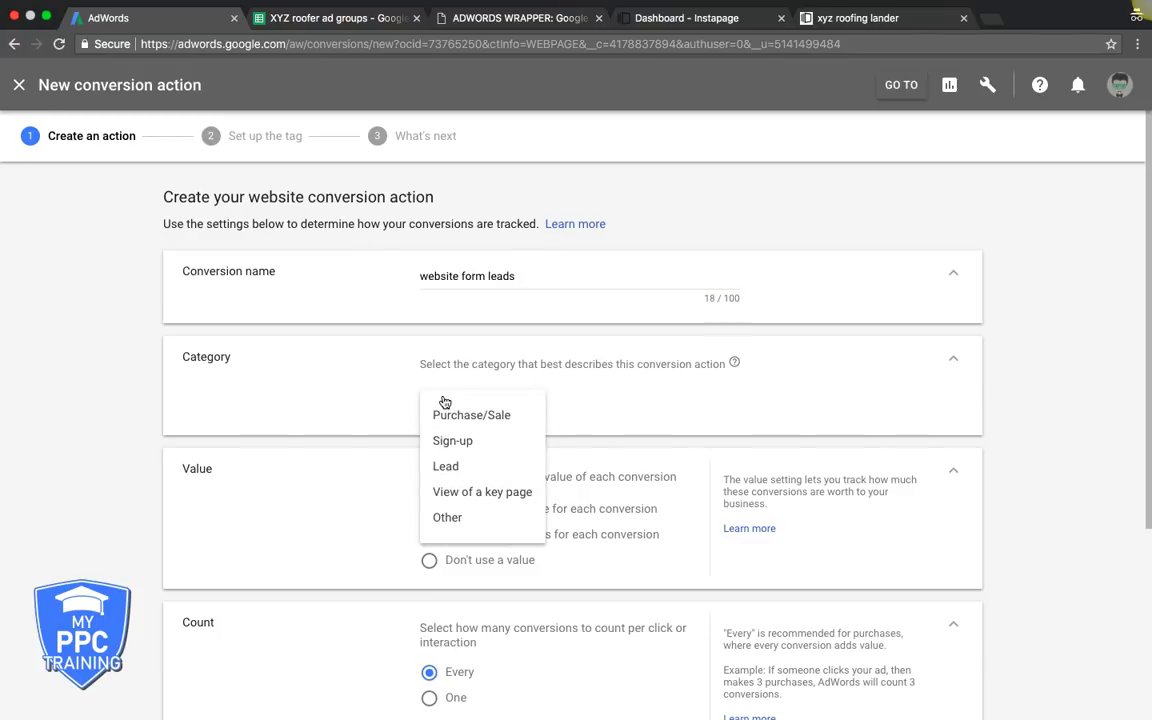
{"action": "left_click", "coordinate": [445, 460]}
Set the conversion action's value option to "Don't use a value"
{"action": "scroll", "coordinate": [334, 383], "scroll_direction": "down", "scroll_amount": 3}
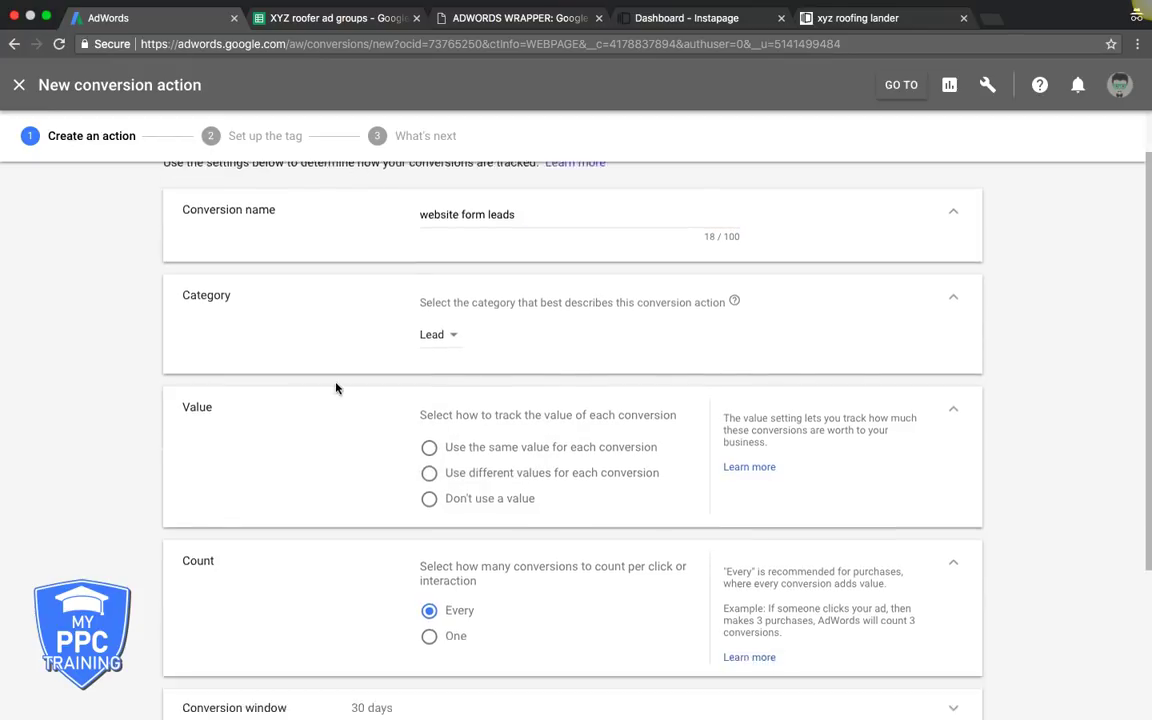
{"action": "left_click", "coordinate": [431, 419]}
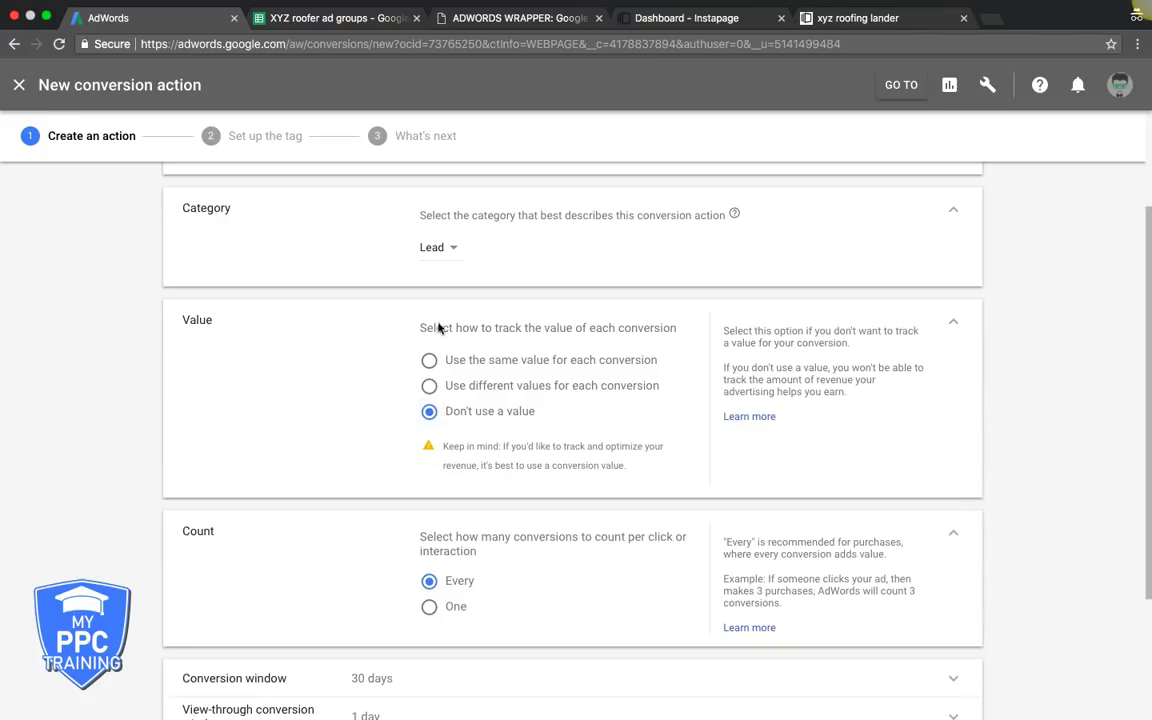
{"action": "scroll", "coordinate": [267, 342], "scroll_direction": "down", "scroll_amount": 3}
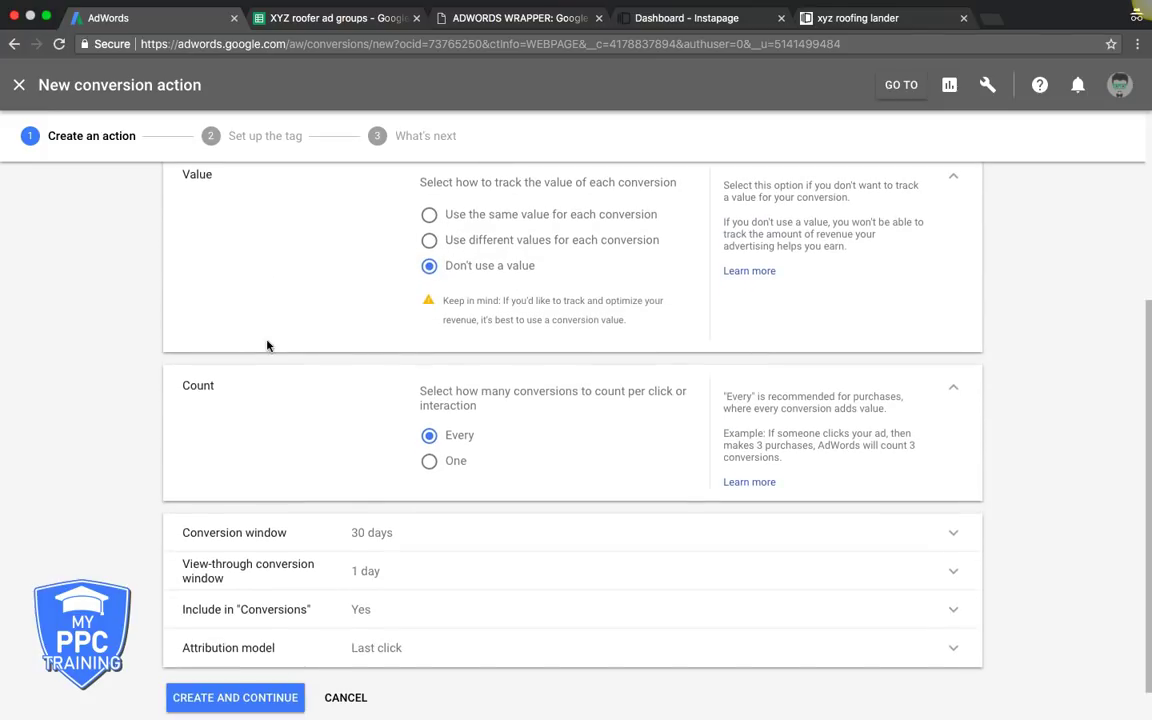
Set the conversion count to One and create the website form leads conversion action
{"action": "left_click", "coordinate": [429, 462]}
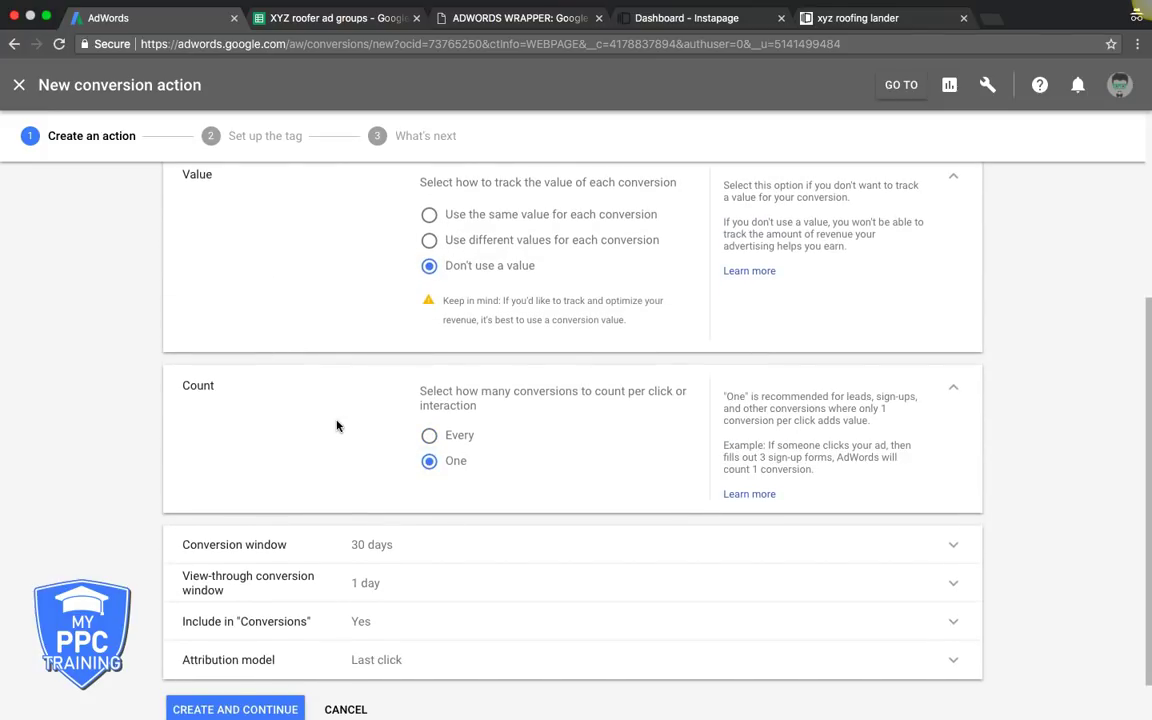
{"action": "scroll", "coordinate": [334, 424], "scroll_direction": "down", "scroll_amount": 1}
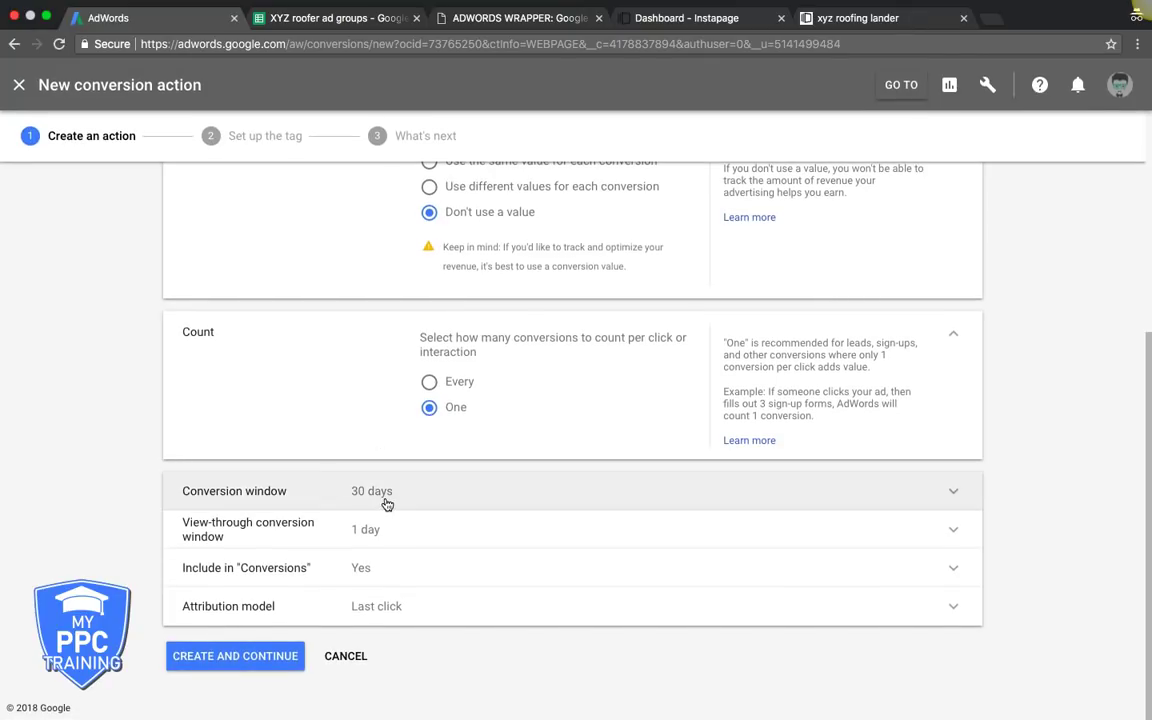
{"action": "left_click", "coordinate": [222, 656]}
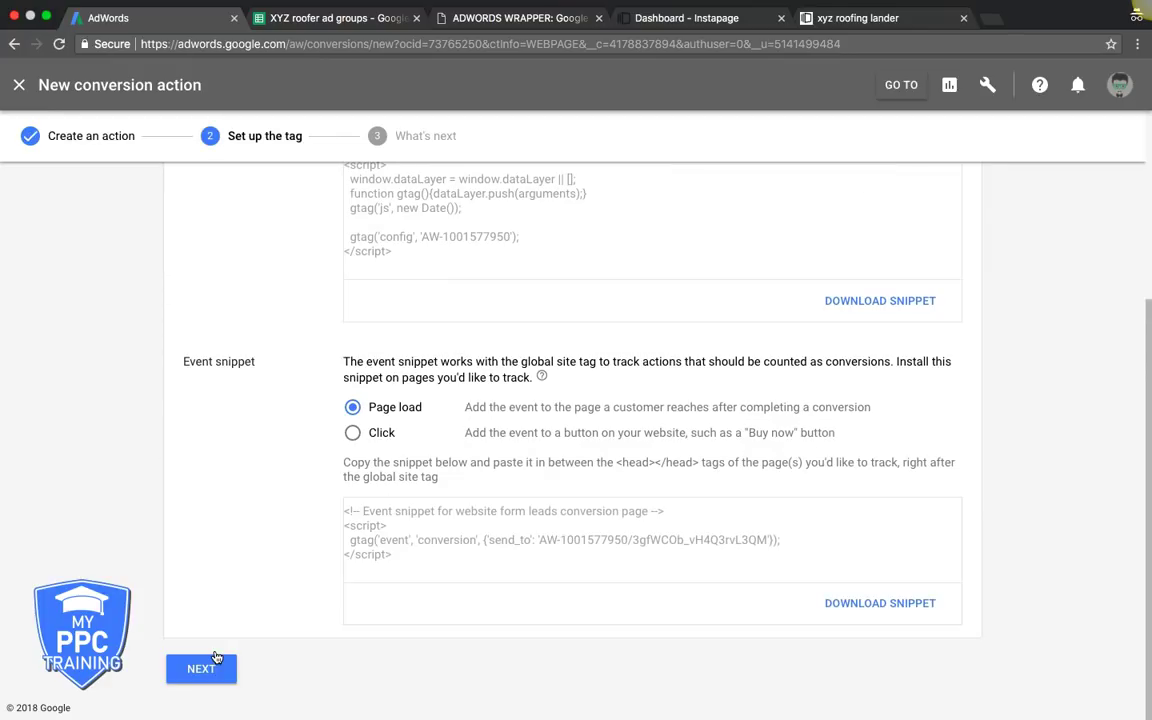
Copy the full global site tag code from the tag setup instructions
{"action": "scroll", "coordinate": [280, 383], "scroll_direction": "up", "scroll_amount": 5}
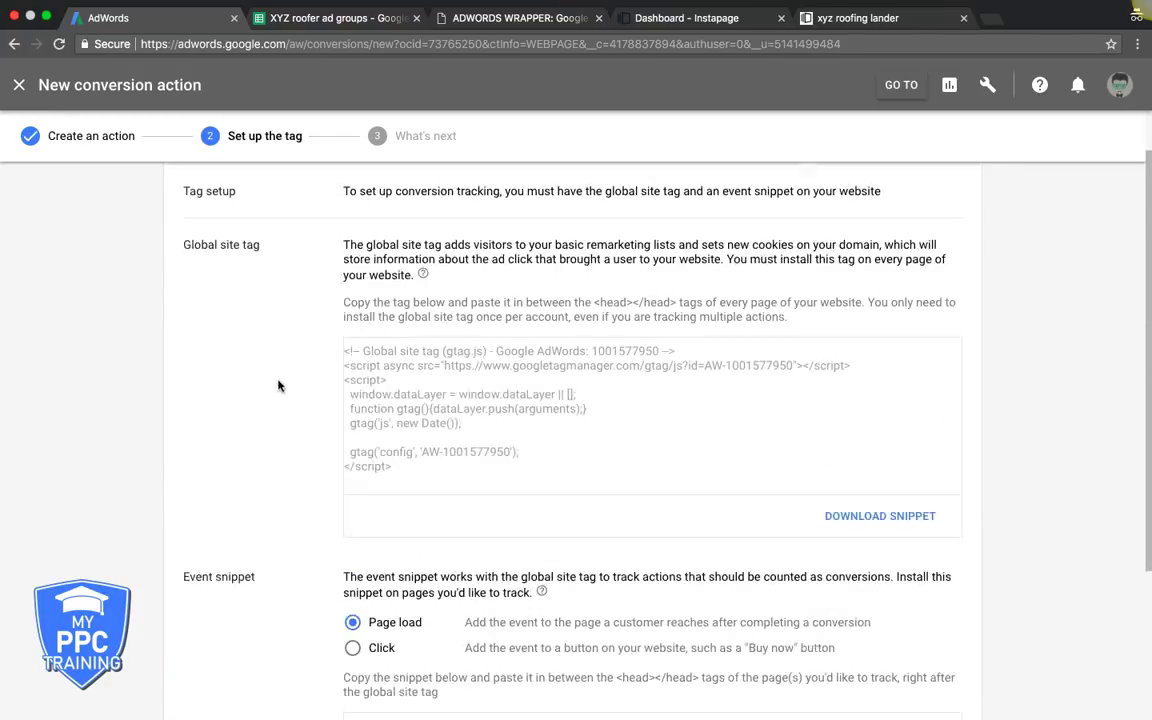
{"action": "scroll", "coordinate": [279, 386], "scroll_direction": "up", "scroll_amount": 1}
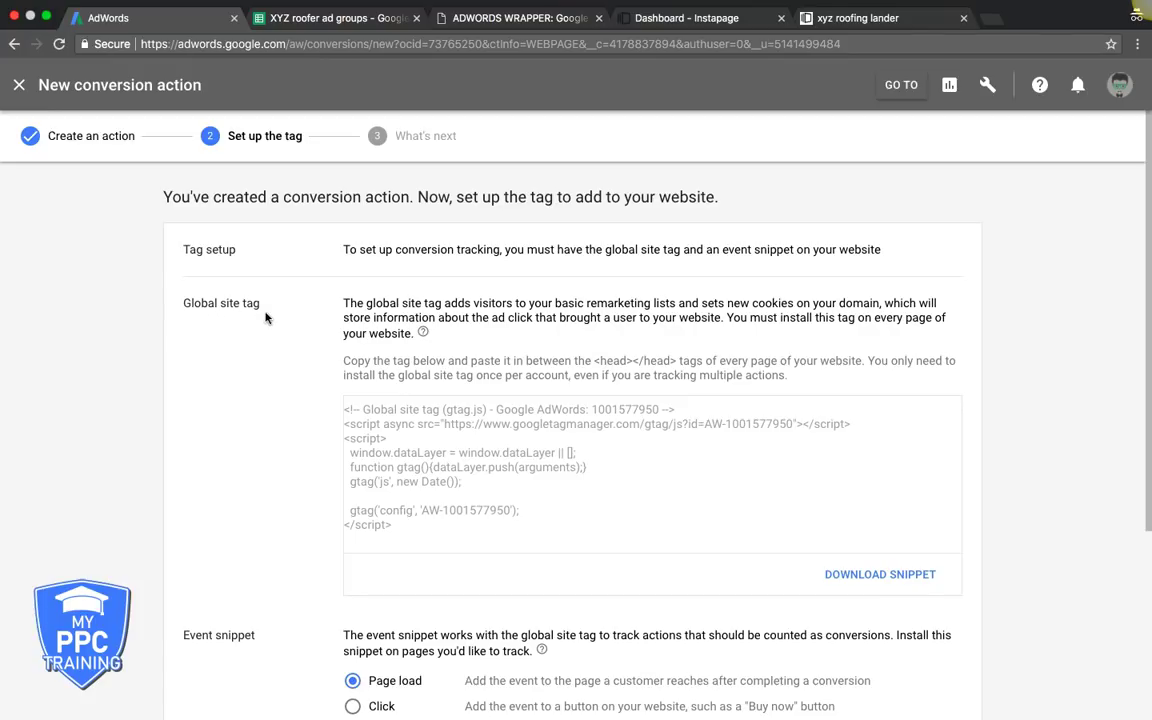
{"action": "left_click", "coordinate": [383, 433]}
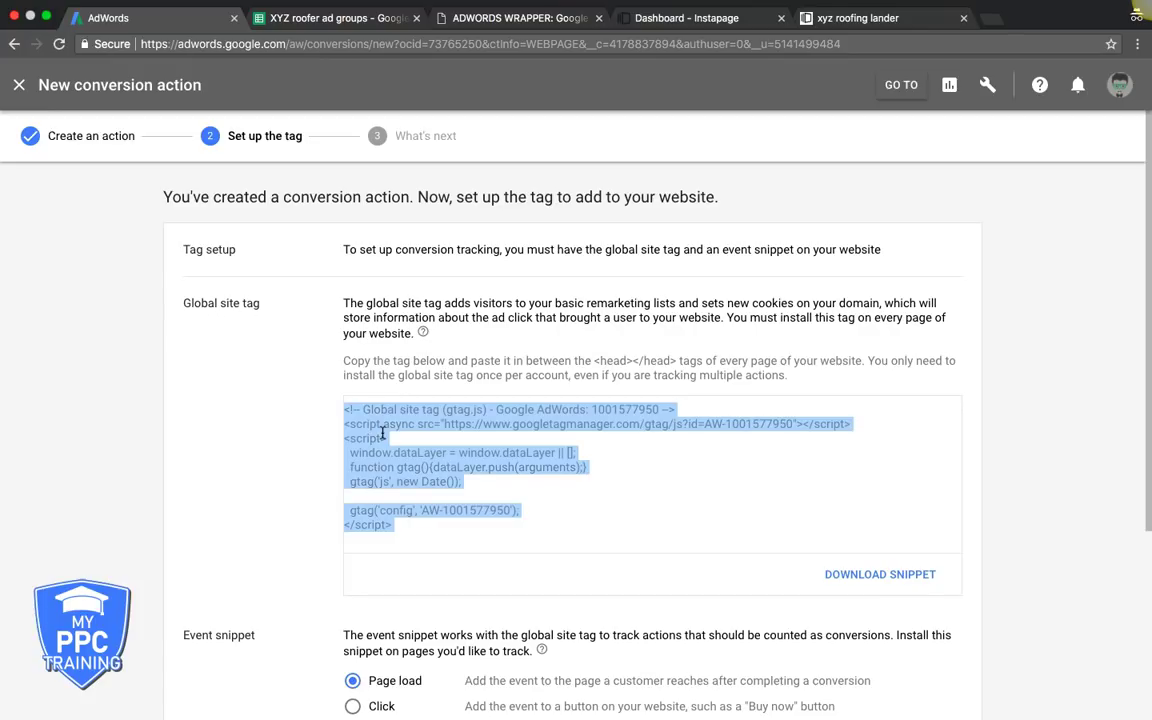
{"action": "left_click", "coordinate": [312, 433]}
{"action": "scroll", "coordinate": [280, 432], "scroll_direction": "down", "scroll_amount": 5}
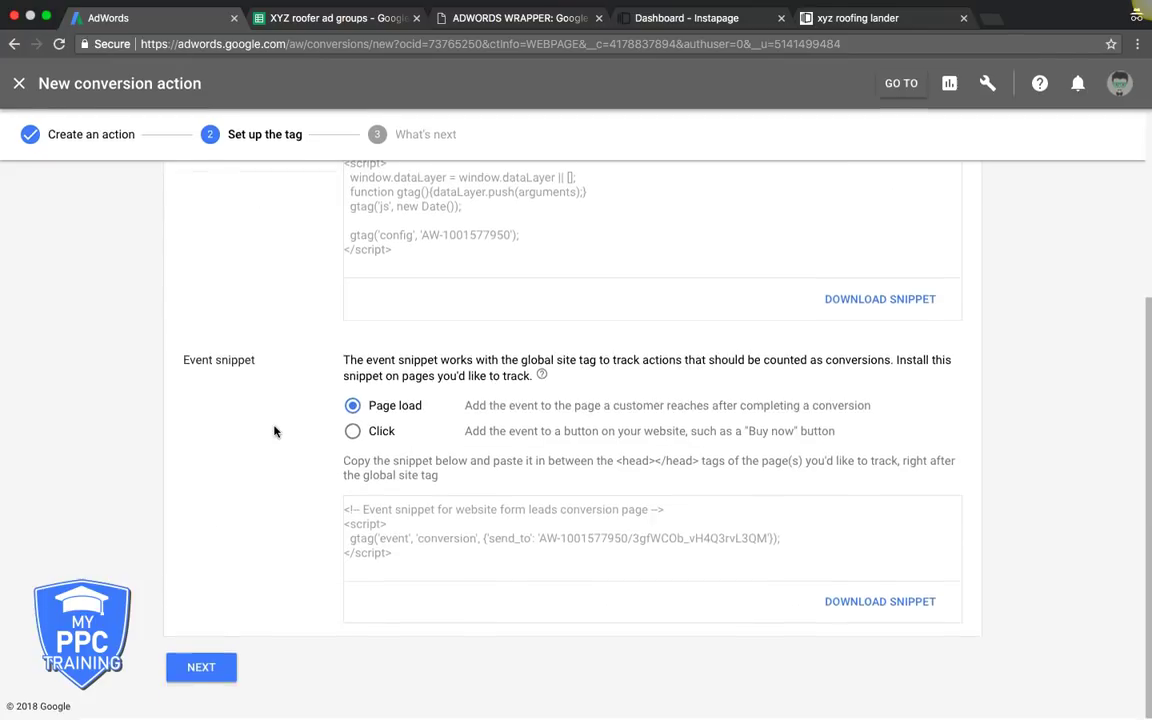
{"action": "scroll", "coordinate": [263, 363], "scroll_direction": "up", "scroll_amount": 5}
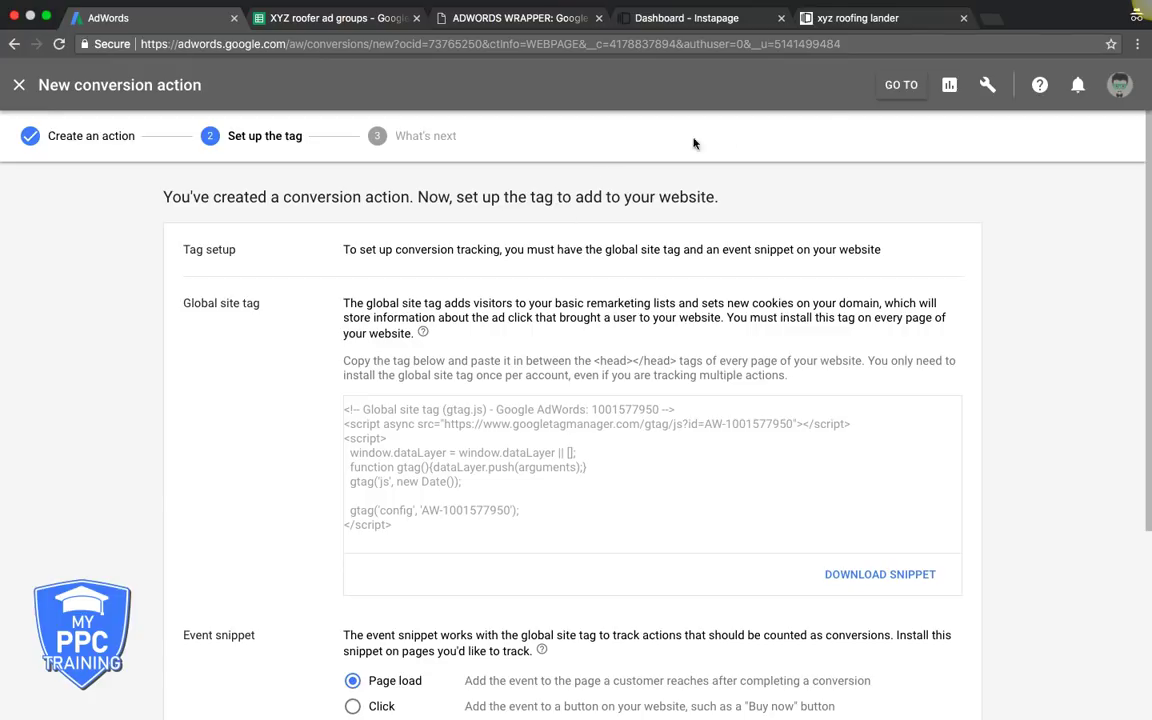
Switch to Instapage and paste the global site tag into the head HTML of the xyz roofing lander page
{"action": "left_click", "coordinate": [695, 19]}
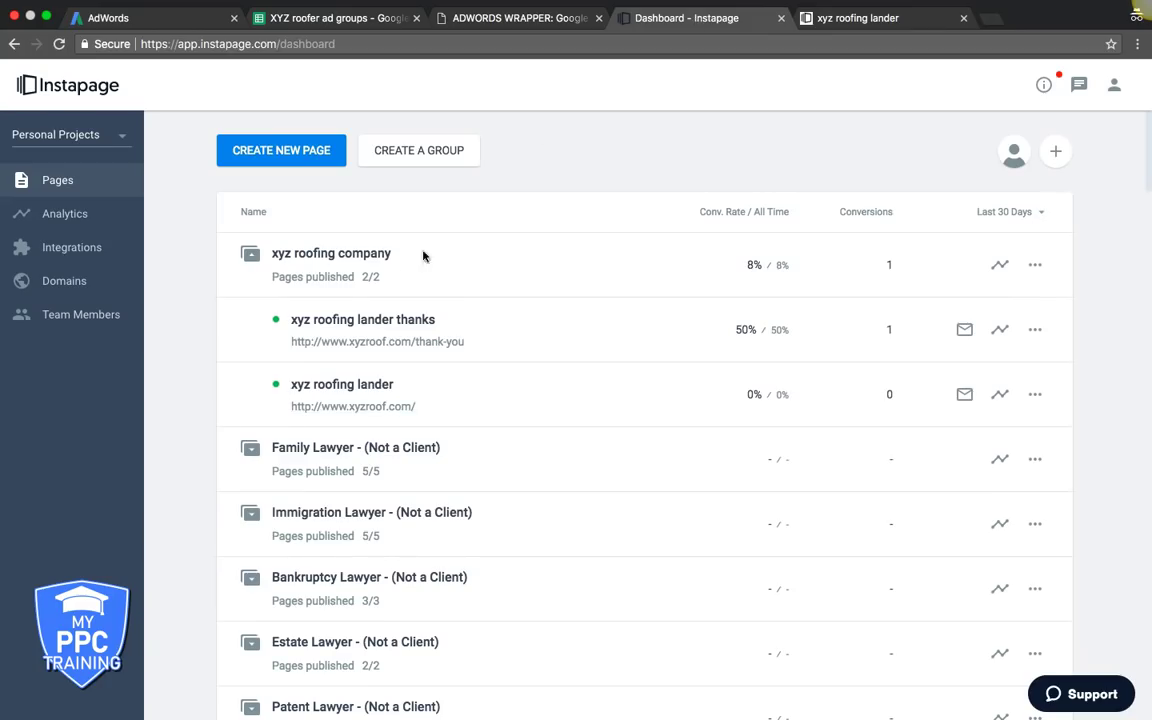
{"action": "left_click", "coordinate": [373, 393]}
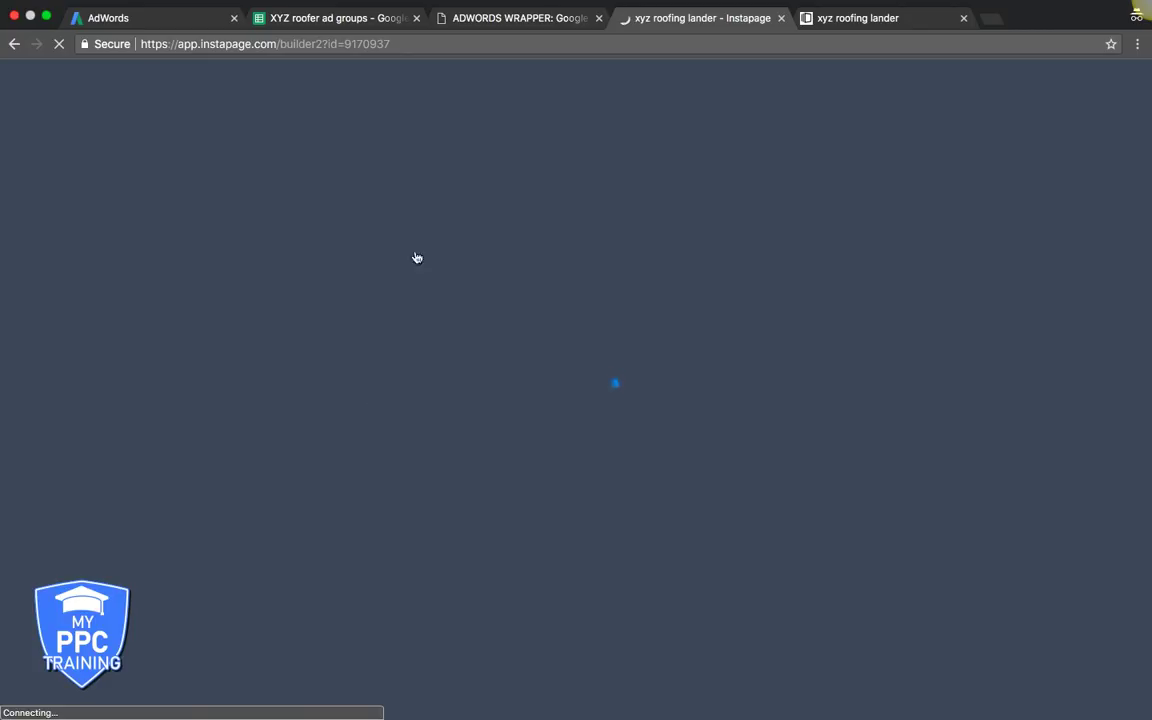
{"action": "left_click", "coordinate": [143, 24]}
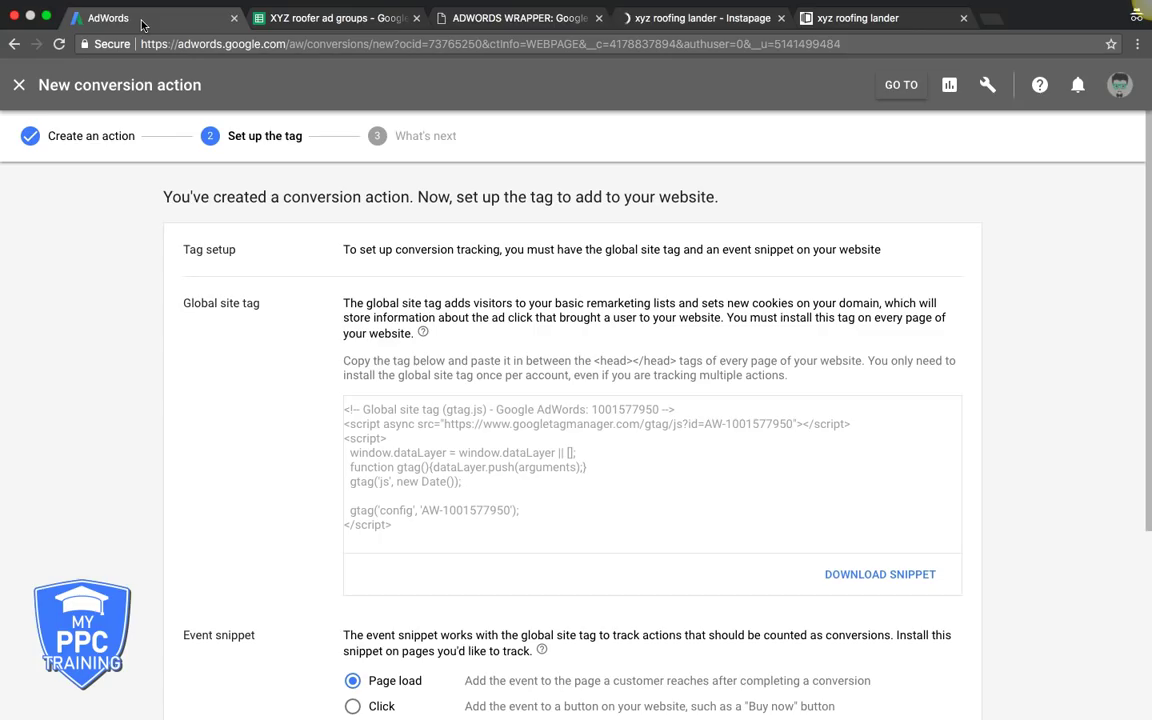
{"action": "left_click", "coordinate": [700, 18]}
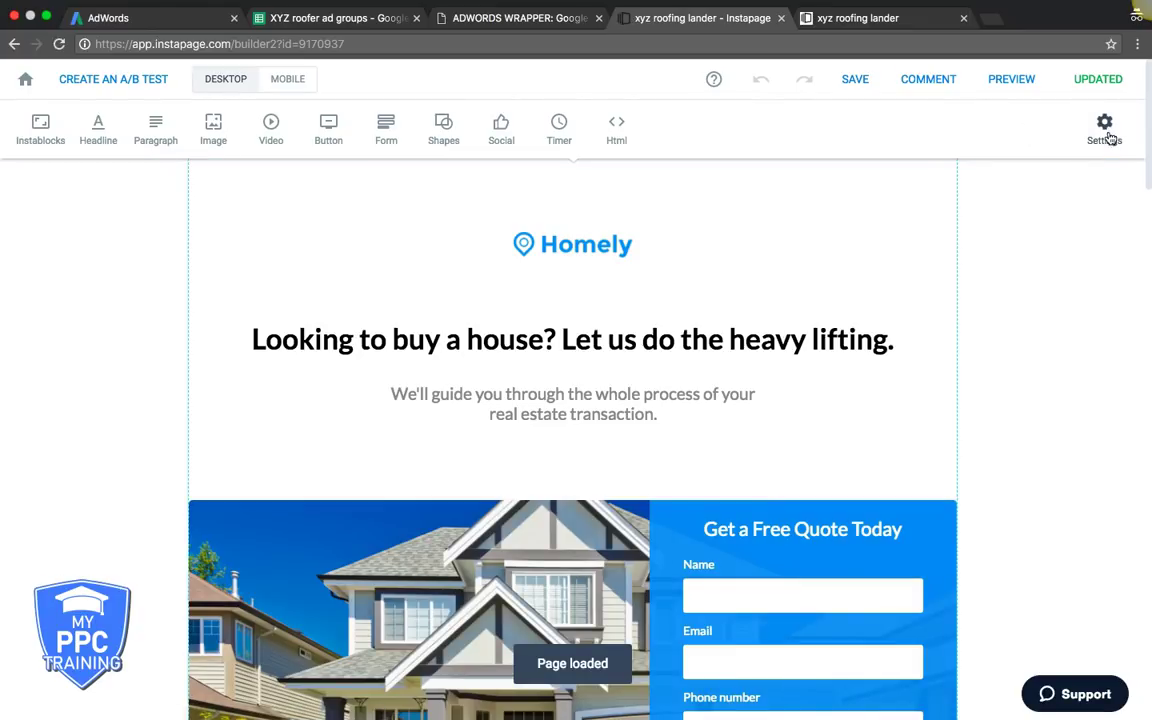
{"action": "left_click", "coordinate": [1105, 141]}
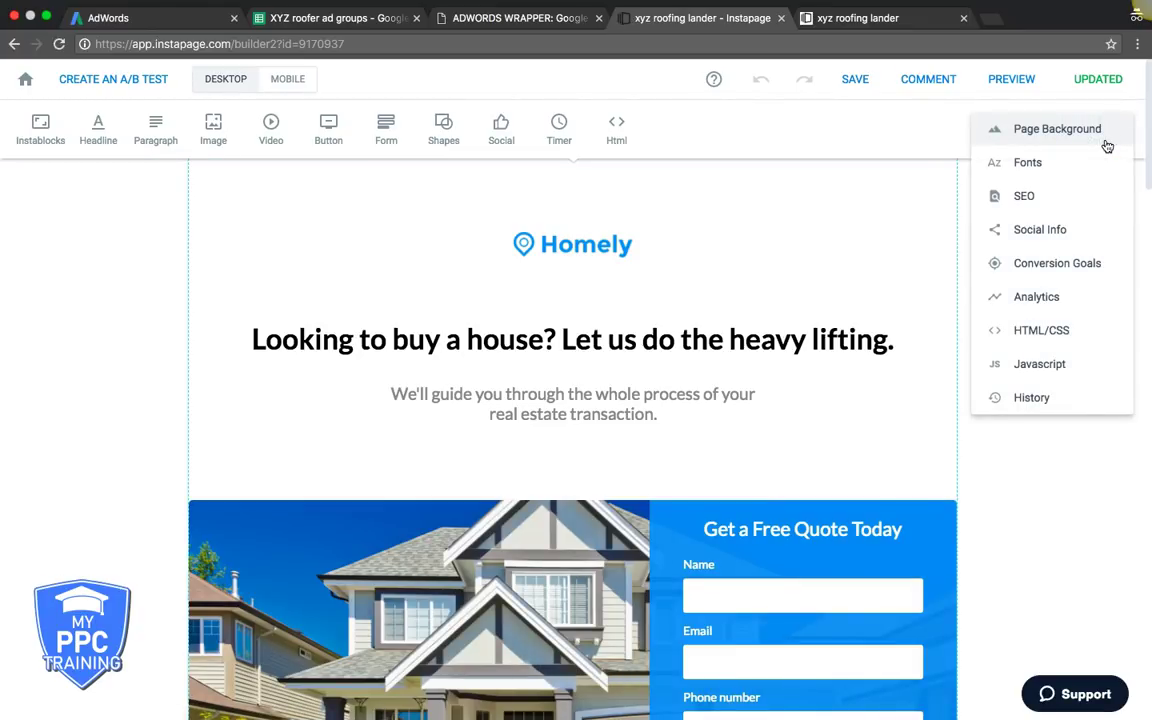
{"action": "left_click", "coordinate": [1036, 335]}
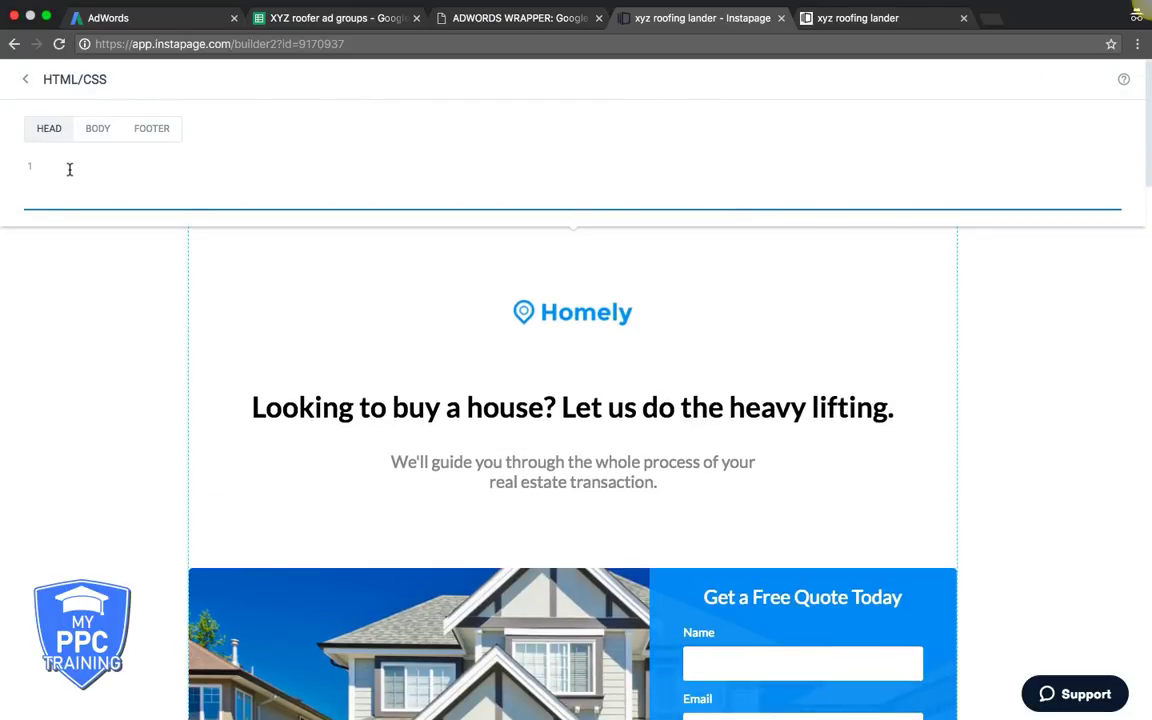
{"action": "key", "text": "super+v"}
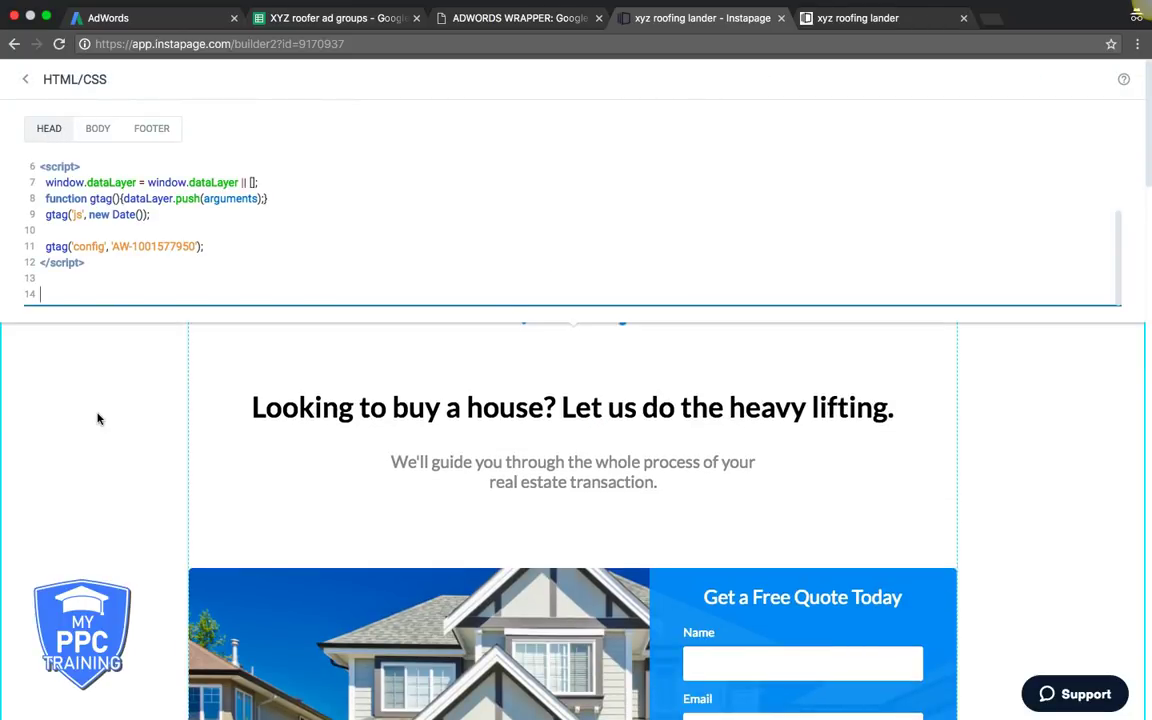
Save the xyz roofing lander page, update its live version and return to the Instapage dashboard
{"action": "left_click", "coordinate": [88, 372]}
{"action": "left_click", "coordinate": [860, 86]}
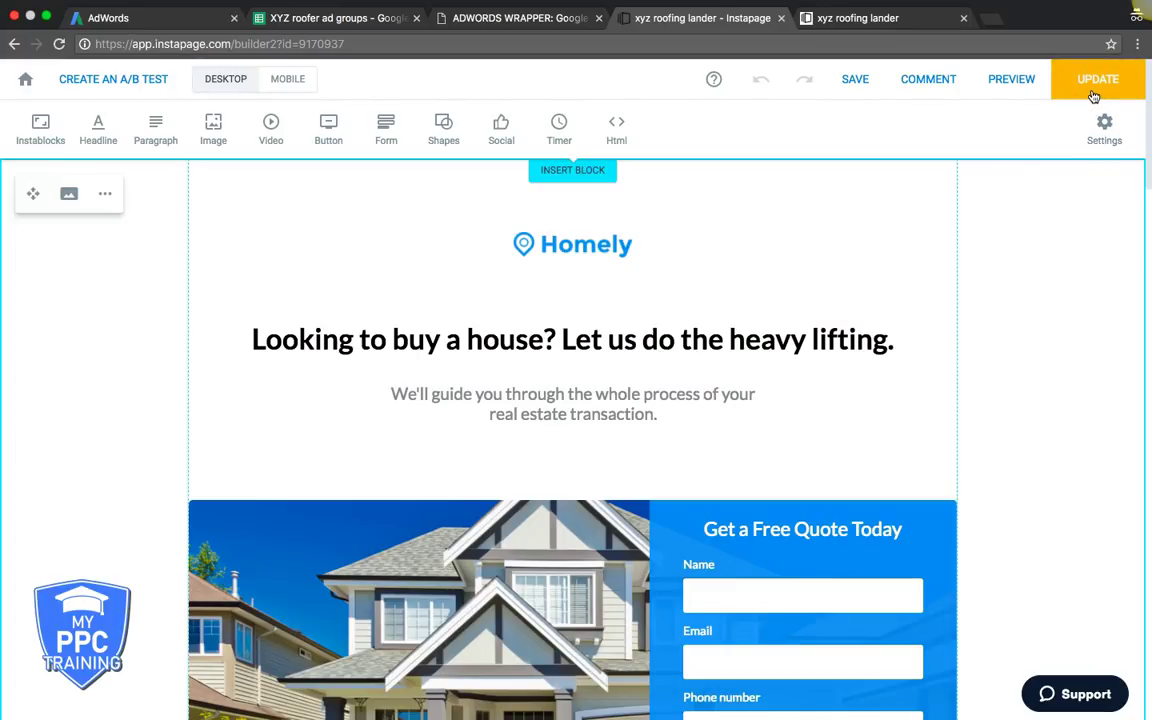
{"action": "left_click", "coordinate": [1094, 96]}
{"action": "left_click", "coordinate": [707, 438]}
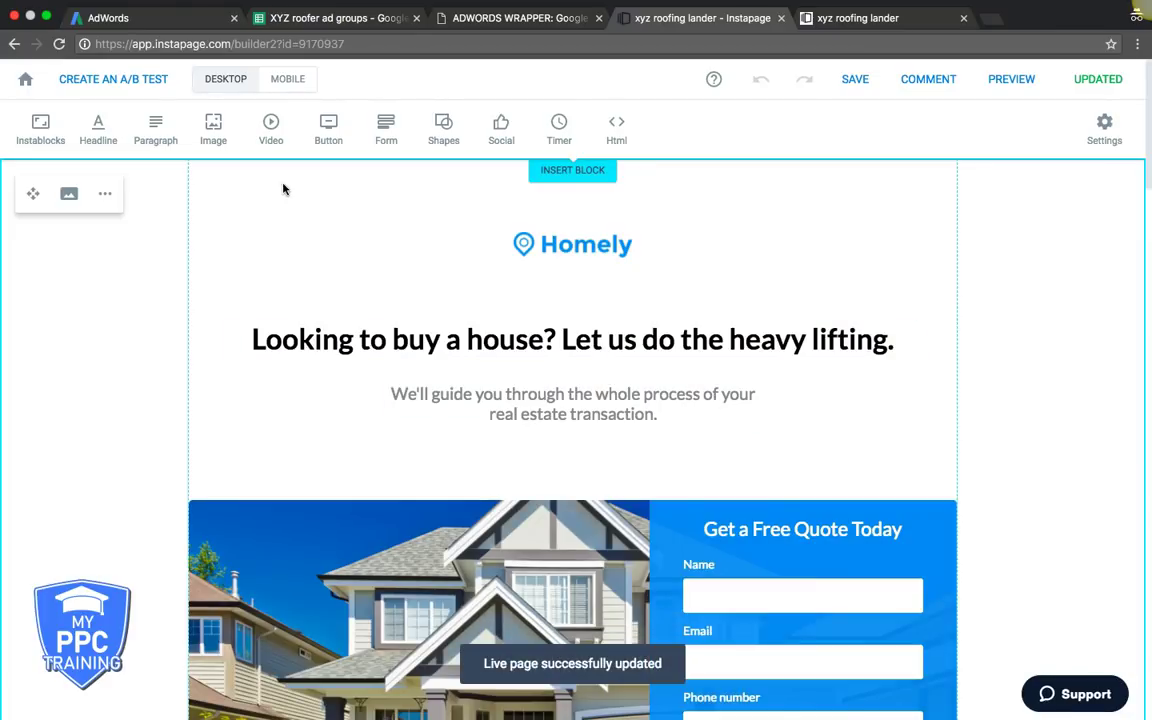
{"action": "left_click", "coordinate": [25, 85]}
Switch back to AdWords, set the event snippet to Page load and copy its code
{"action": "left_click", "coordinate": [152, 19]}
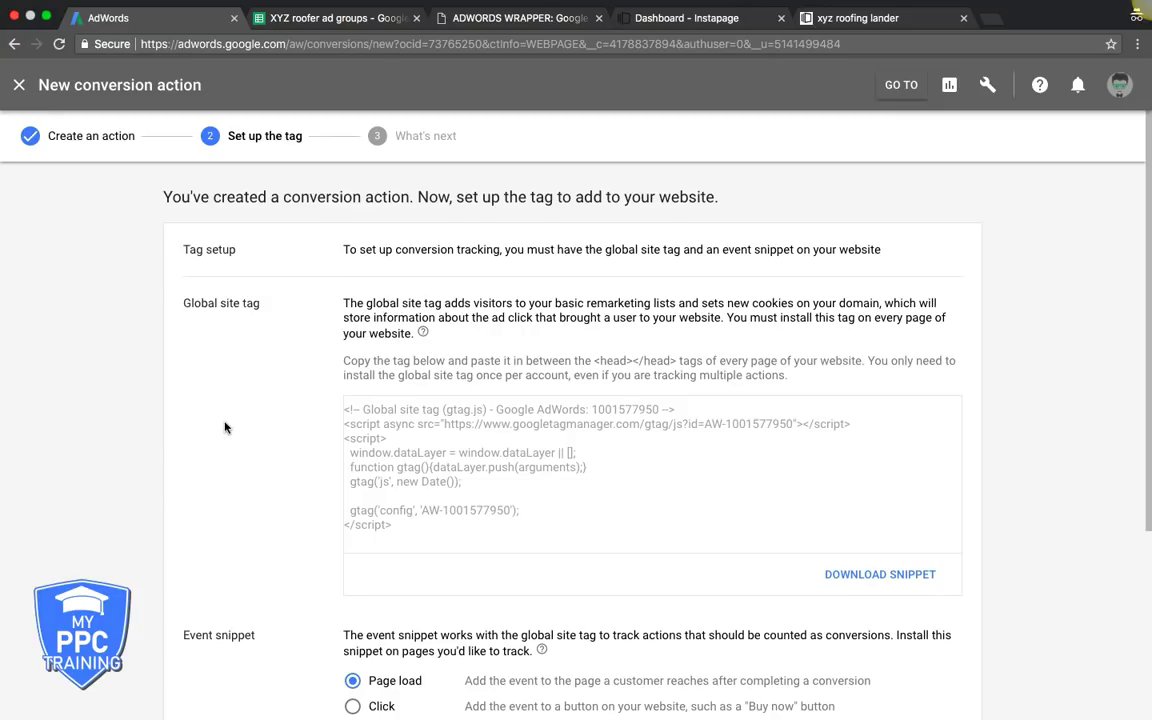
{"action": "scroll", "coordinate": [224, 428], "scroll_direction": "down", "scroll_amount": 5}
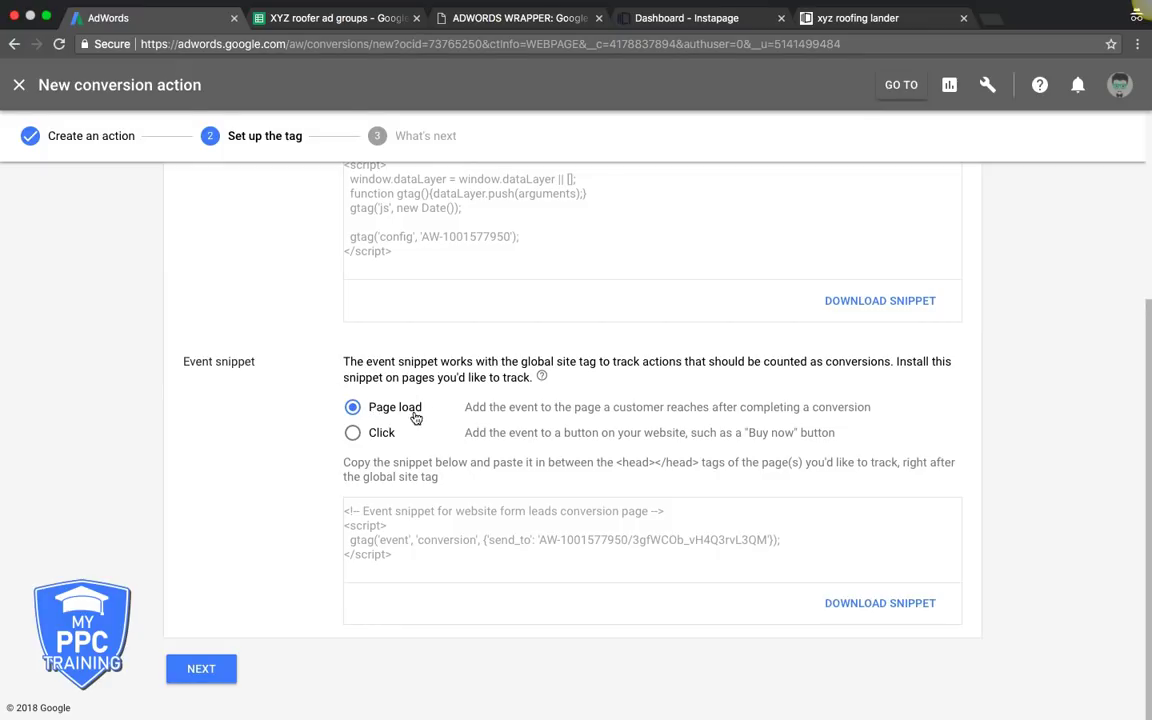
{"action": "left_click", "coordinate": [356, 432]}
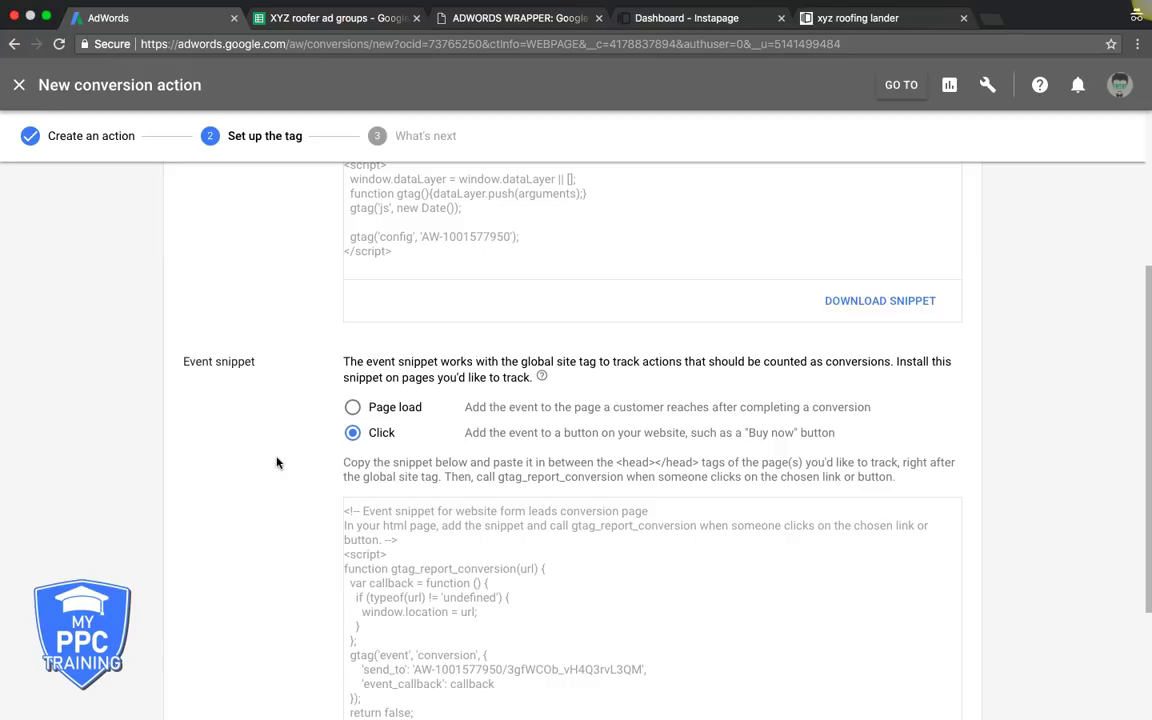
{"action": "left_click", "coordinate": [353, 408]}
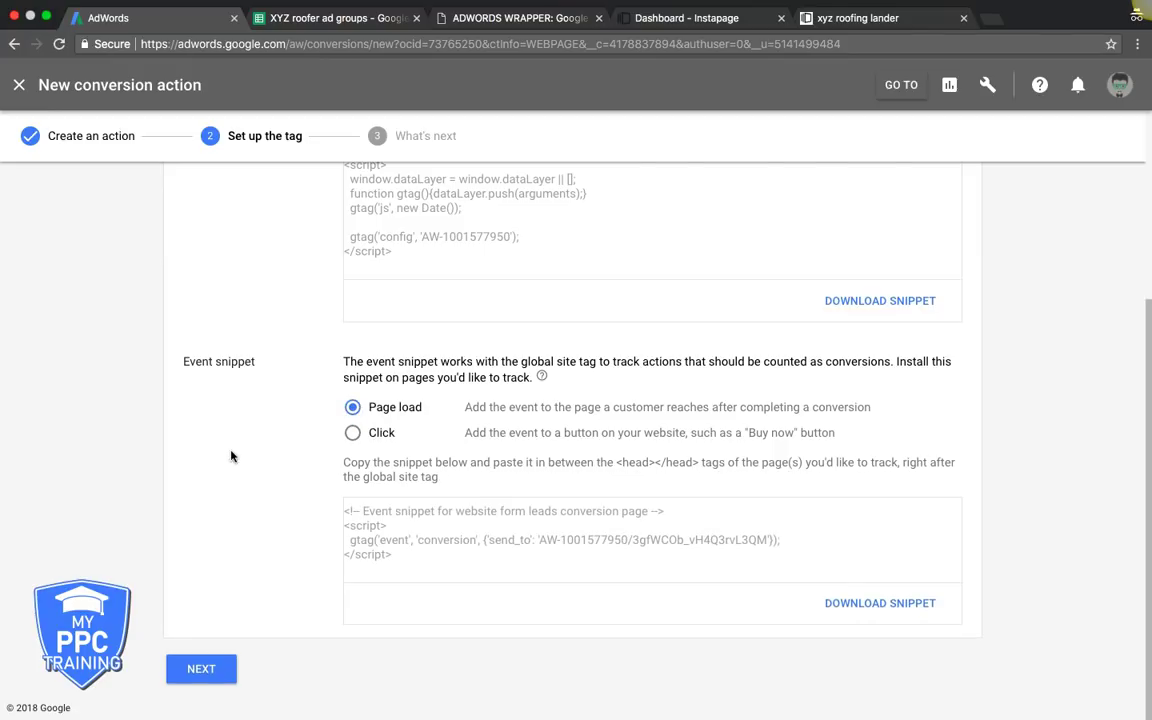
{"action": "left_click", "coordinate": [373, 525]}
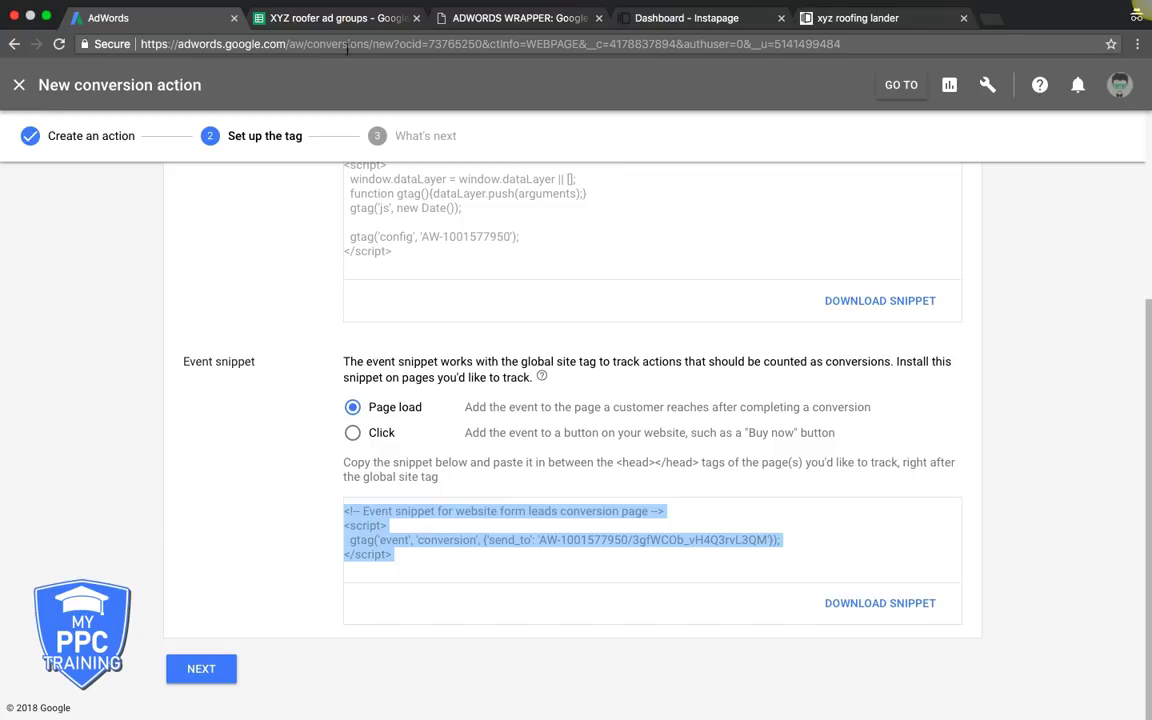
Switch to Instapage and paste the event snippet into the head HTML of the xyz roofing lander thanks page
{"action": "left_click", "coordinate": [643, 31]}
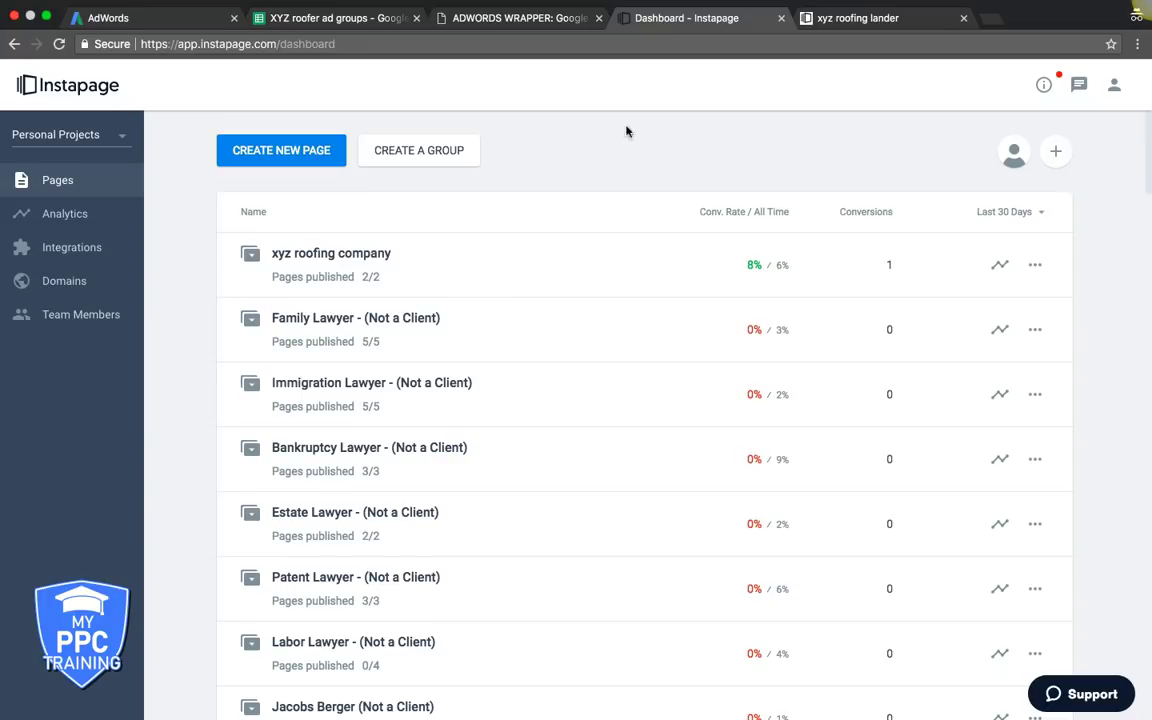
{"action": "left_click", "coordinate": [230, 240]}
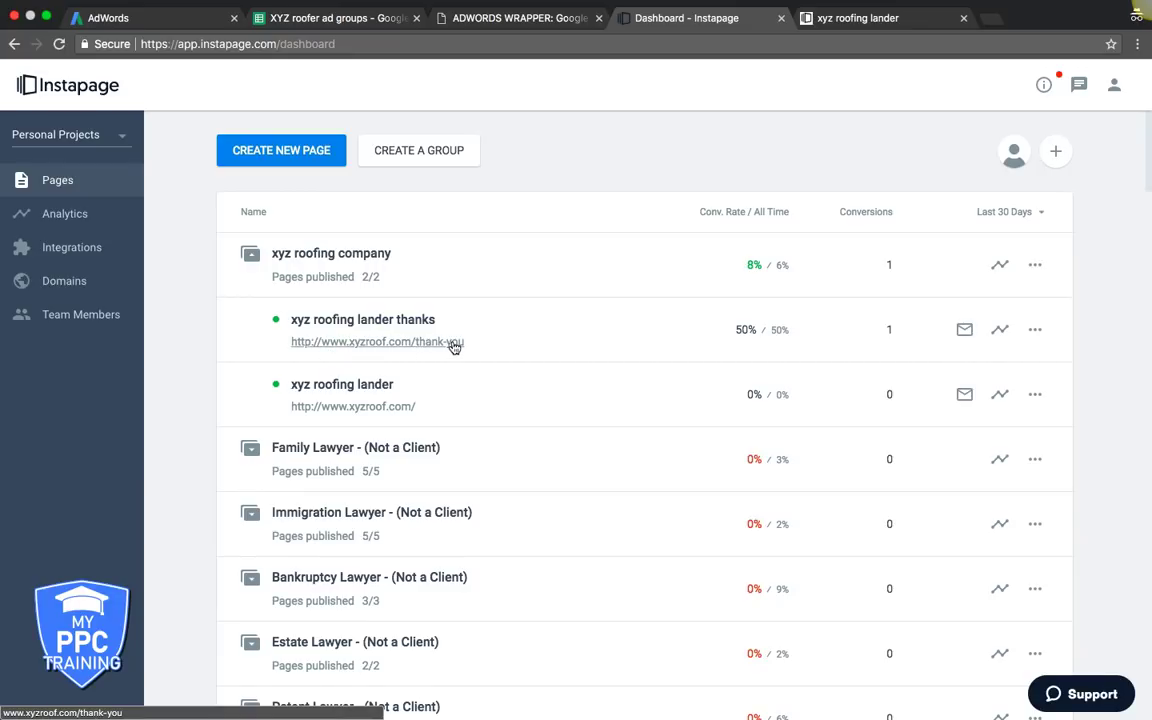
{"action": "left_click", "coordinate": [379, 328]}
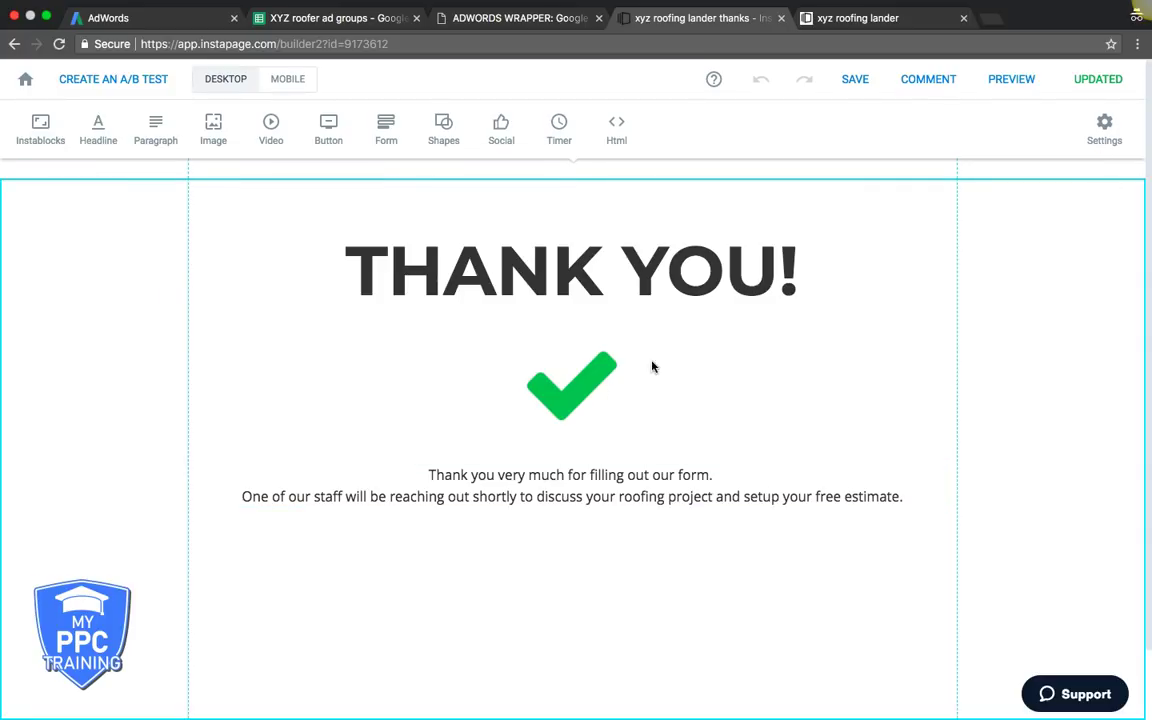
{"action": "left_click", "coordinate": [1105, 133]}
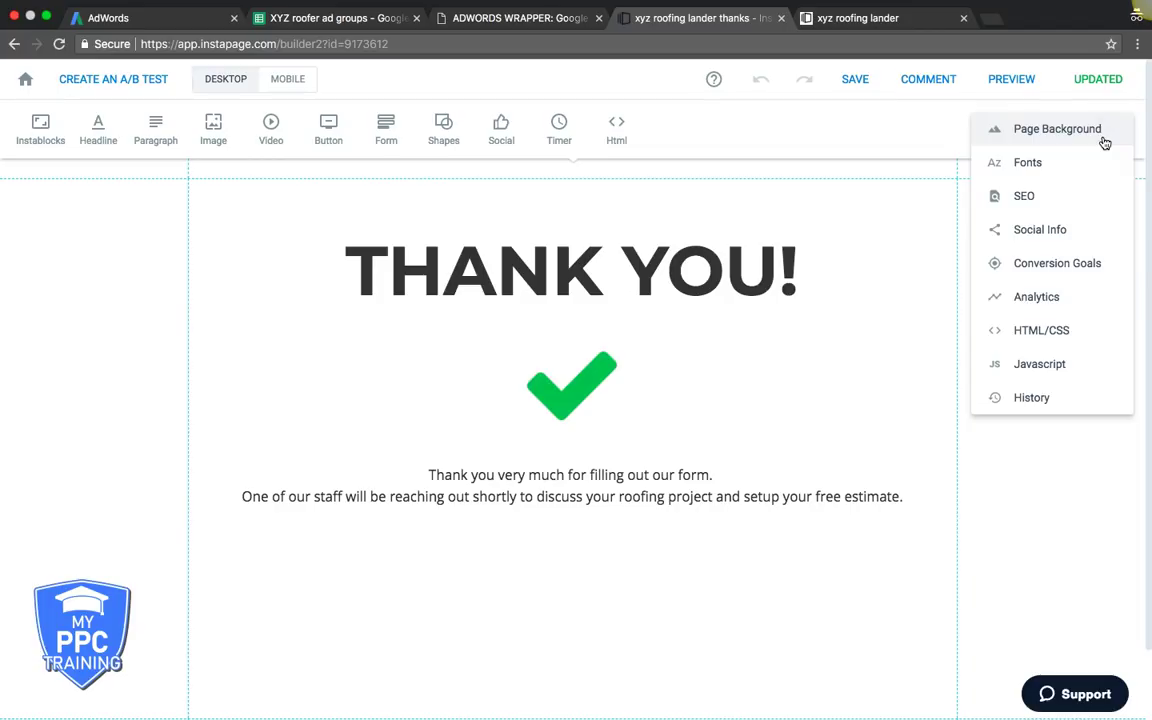
{"action": "left_click", "coordinate": [158, 22]}
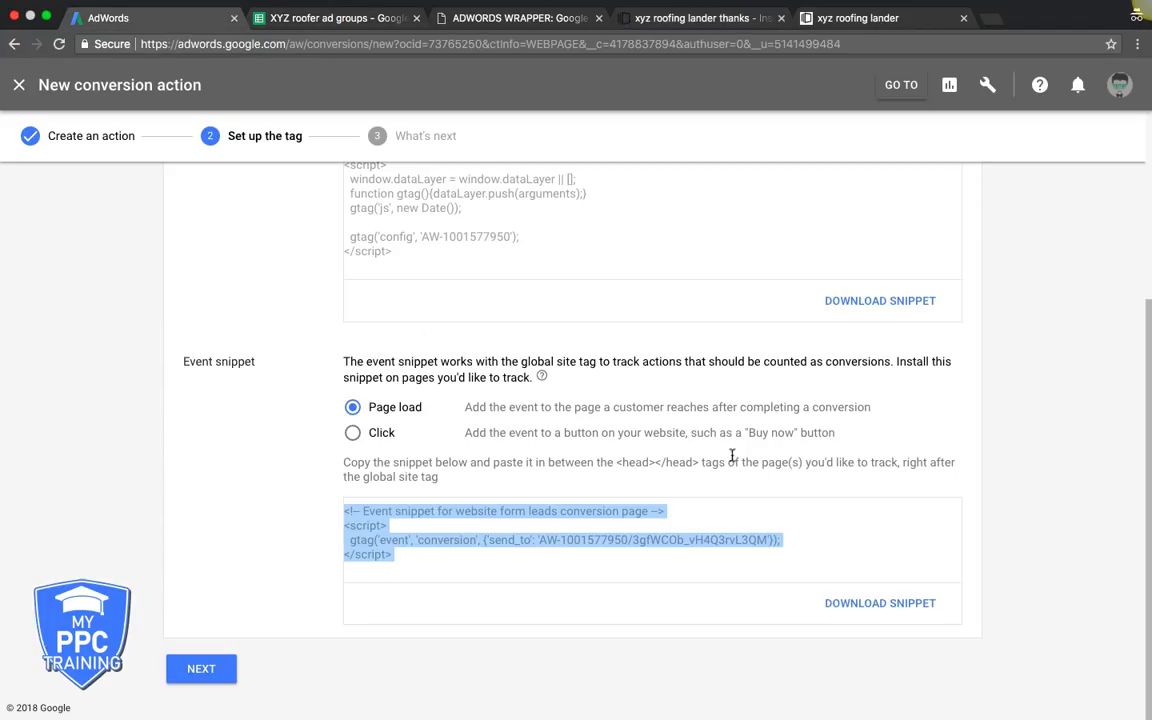
{"action": "left_click", "coordinate": [669, 22]}
{"action": "left_click", "coordinate": [1036, 329]}
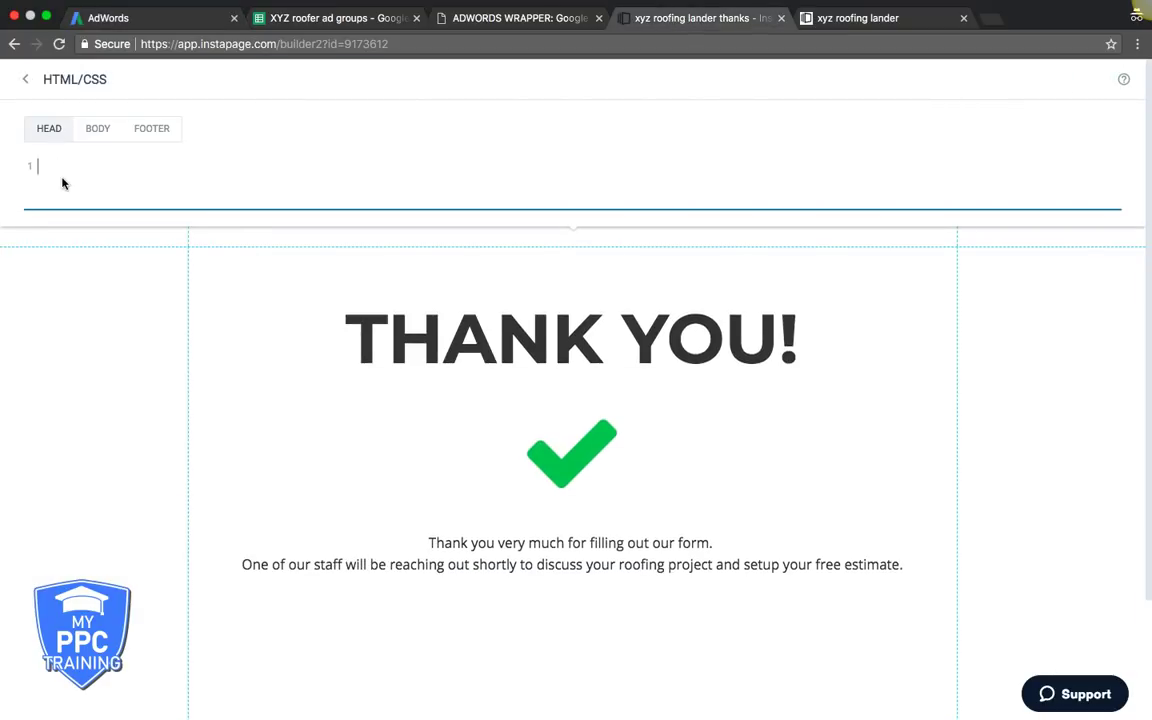
{"action": "key", "text": "super+v"}
Save the xyz roofing lander thanks page and update its live version
{"action": "left_click", "coordinate": [70, 494]}
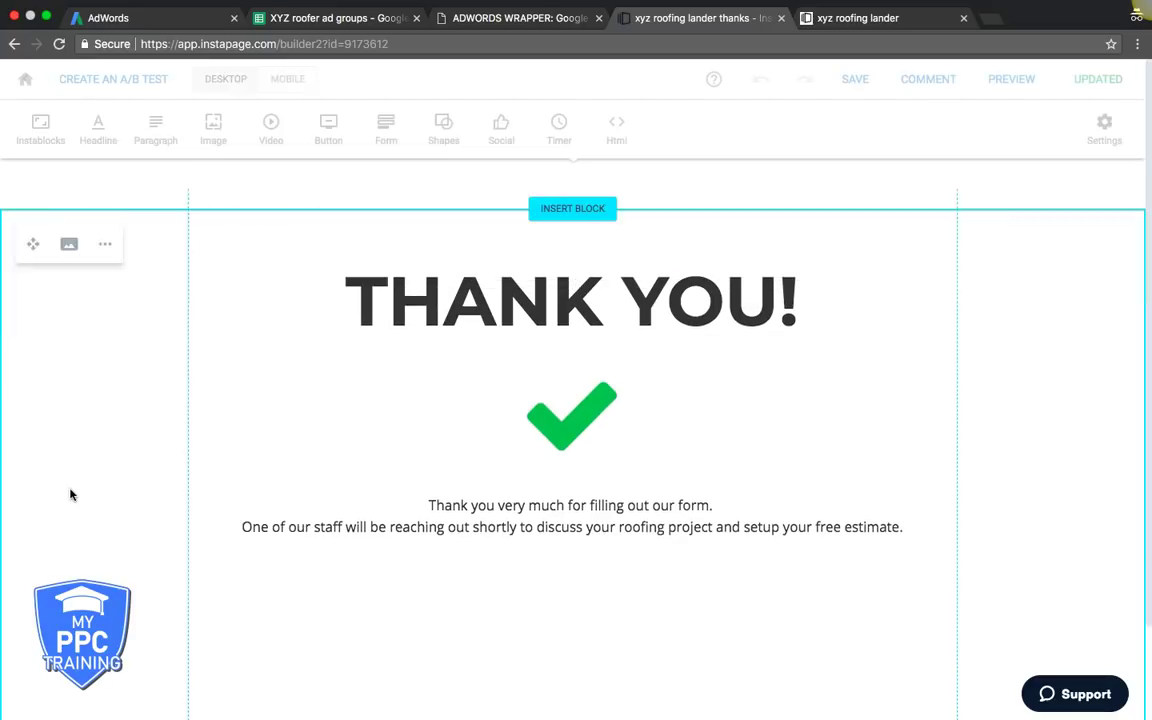
{"action": "left_click", "coordinate": [857, 90]}
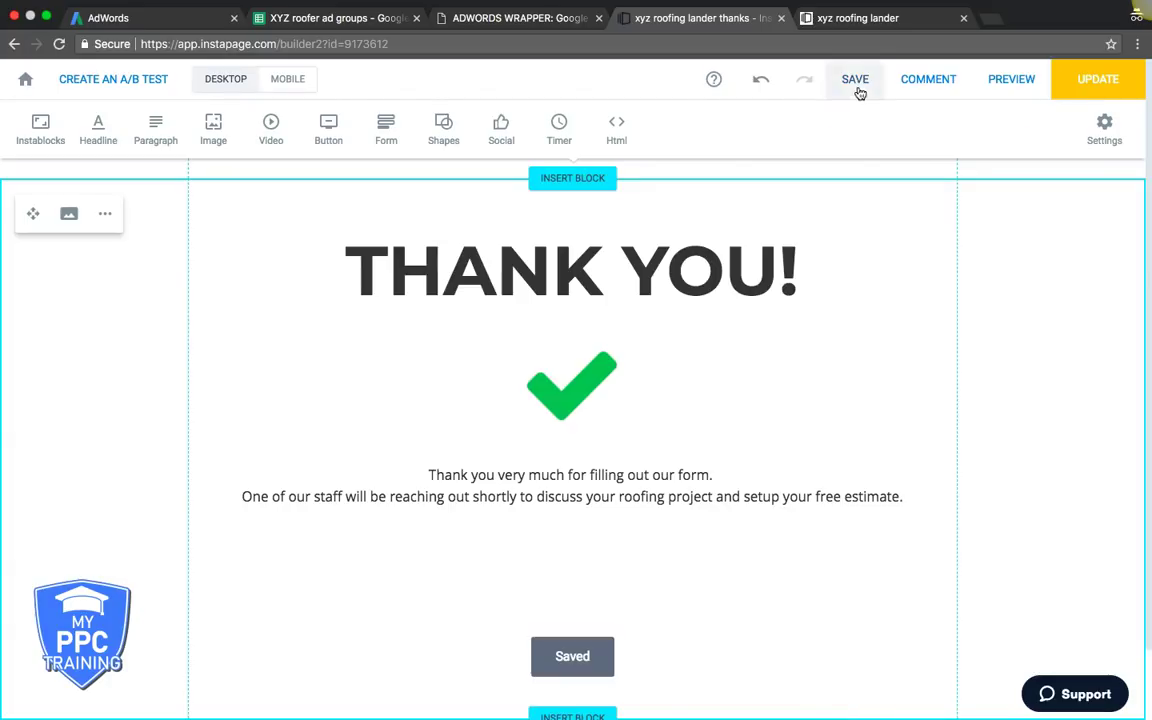
{"action": "left_click", "coordinate": [1095, 80]}
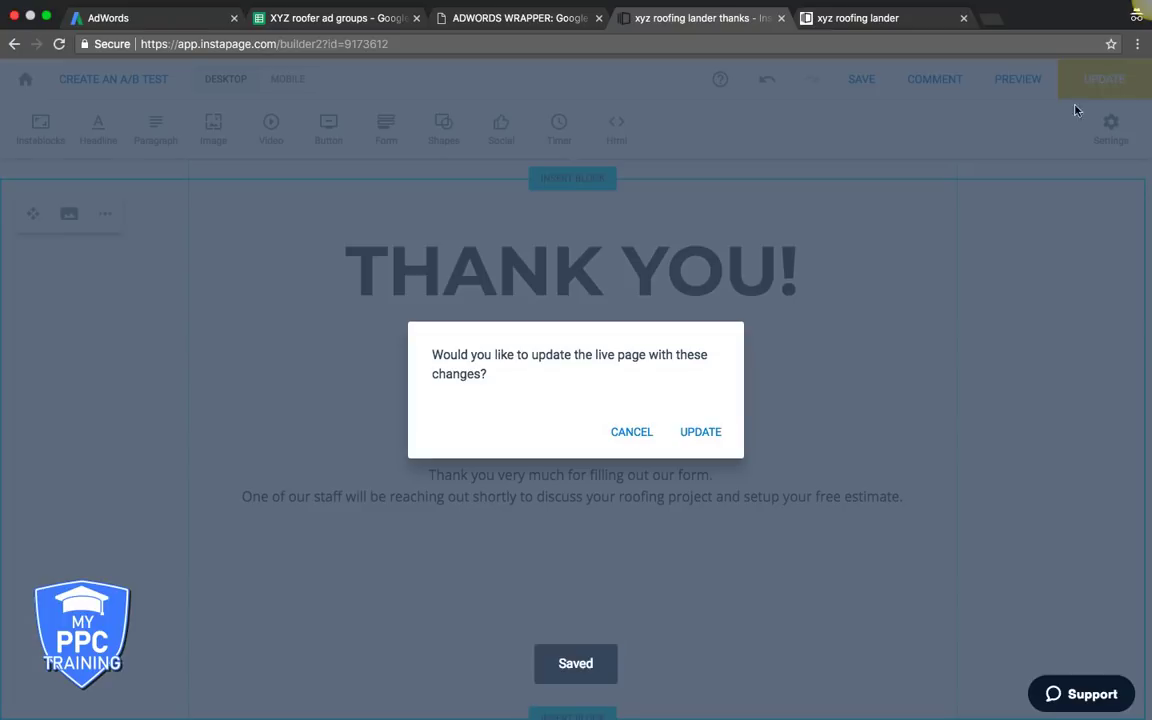
{"action": "left_click", "coordinate": [703, 432]}
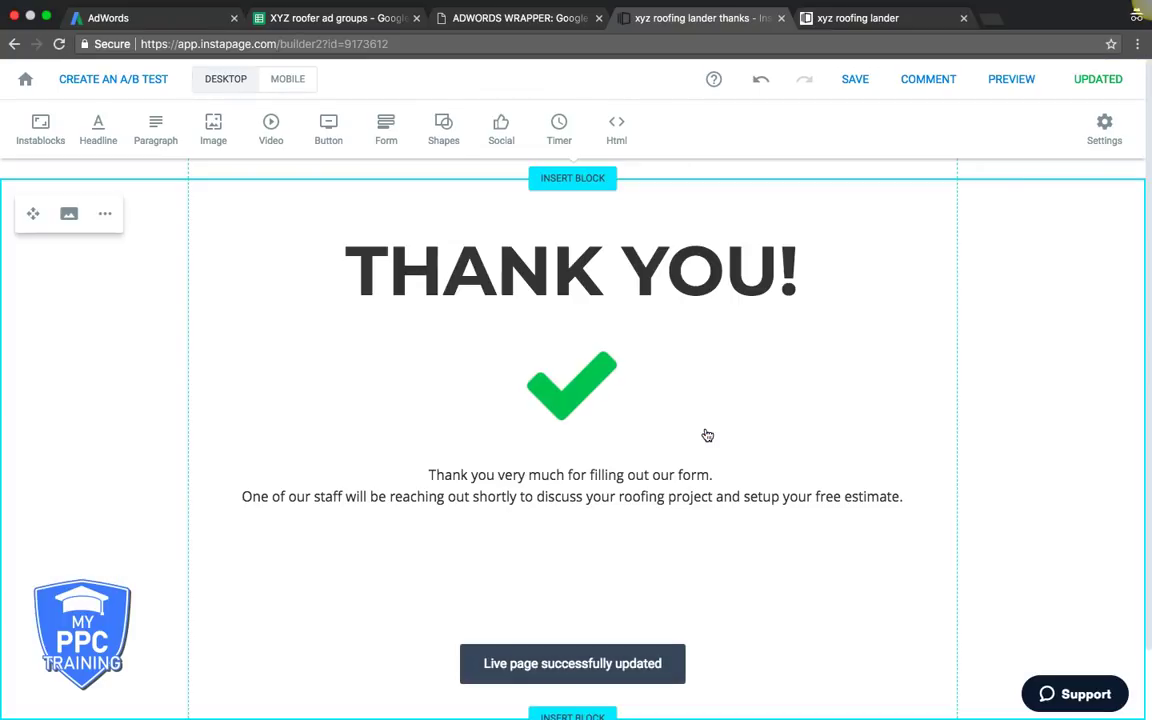
Switch back to AdWords and finish the website form leads conversion setup, returning to the conversion actions list
{"action": "left_click", "coordinate": [165, 28]}
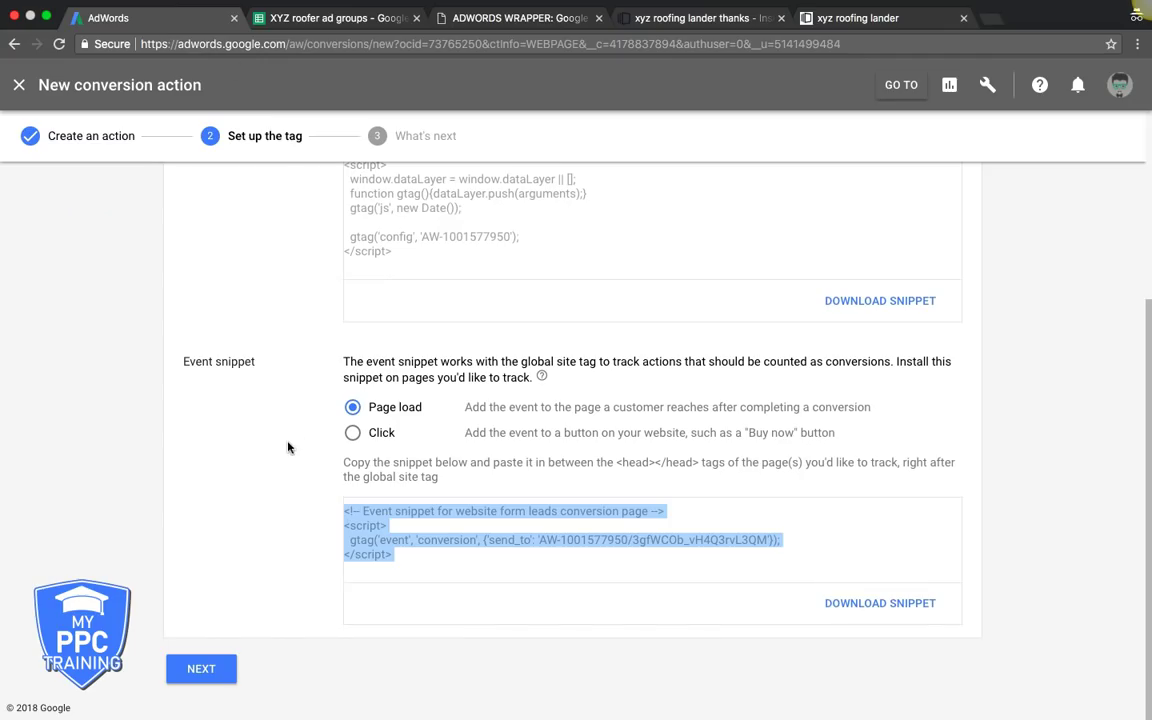
{"action": "left_click", "coordinate": [201, 669]}
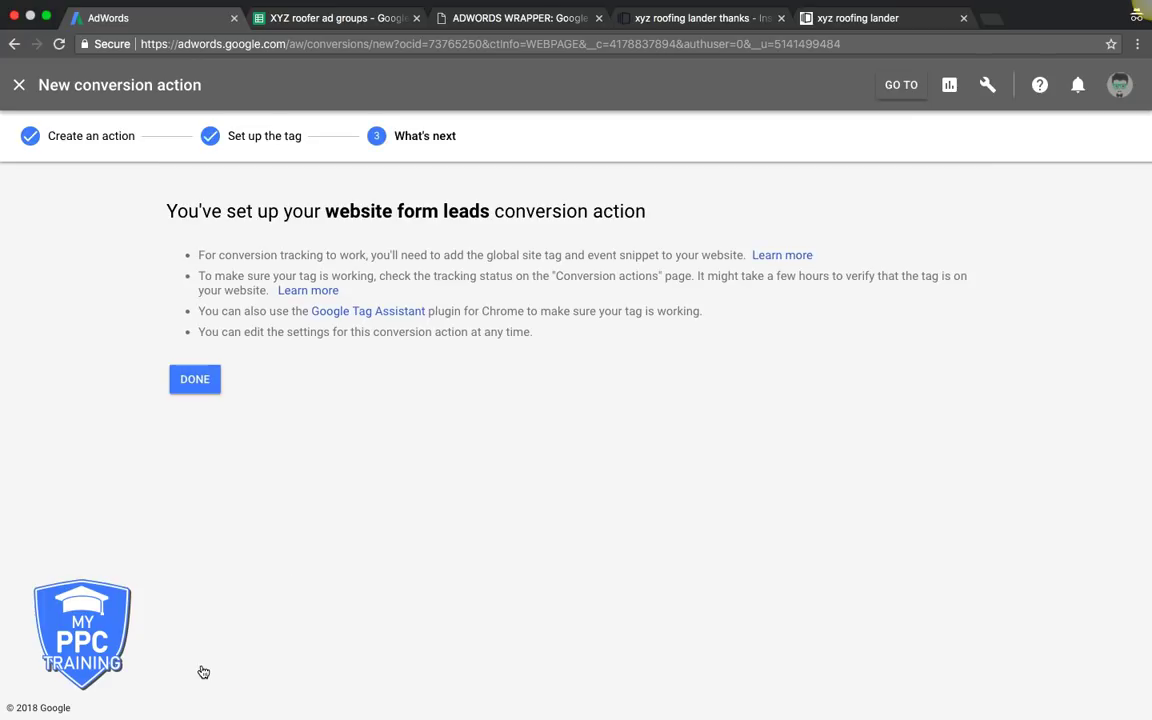
{"action": "left_click", "coordinate": [176, 379]}
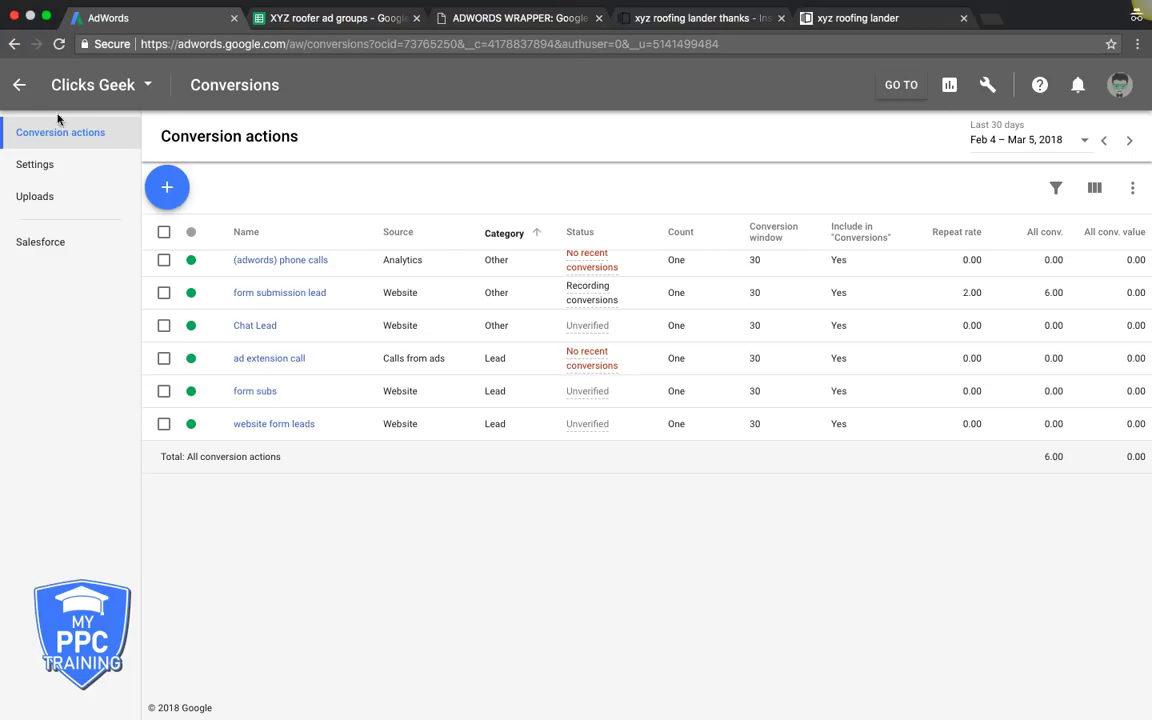
Leave the conversion actions and open the ad extensions of the xyz roofers campaign
{"action": "left_click", "coordinate": [22, 85]}
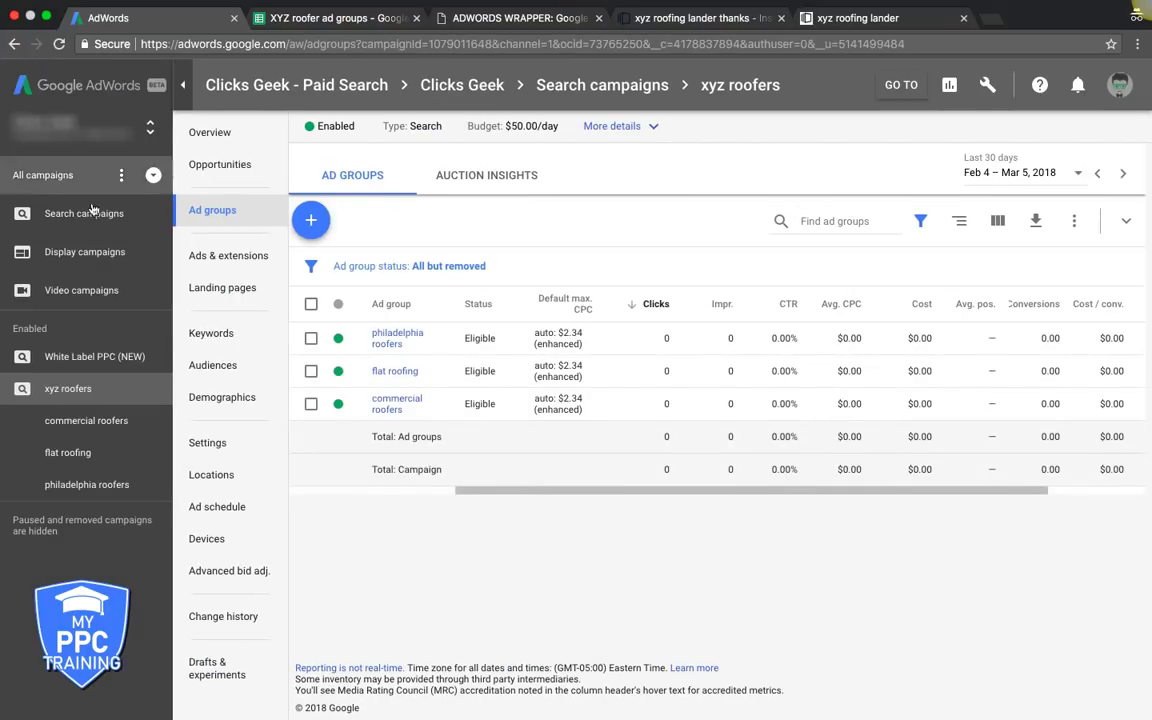
{"action": "left_click", "coordinate": [70, 394]}
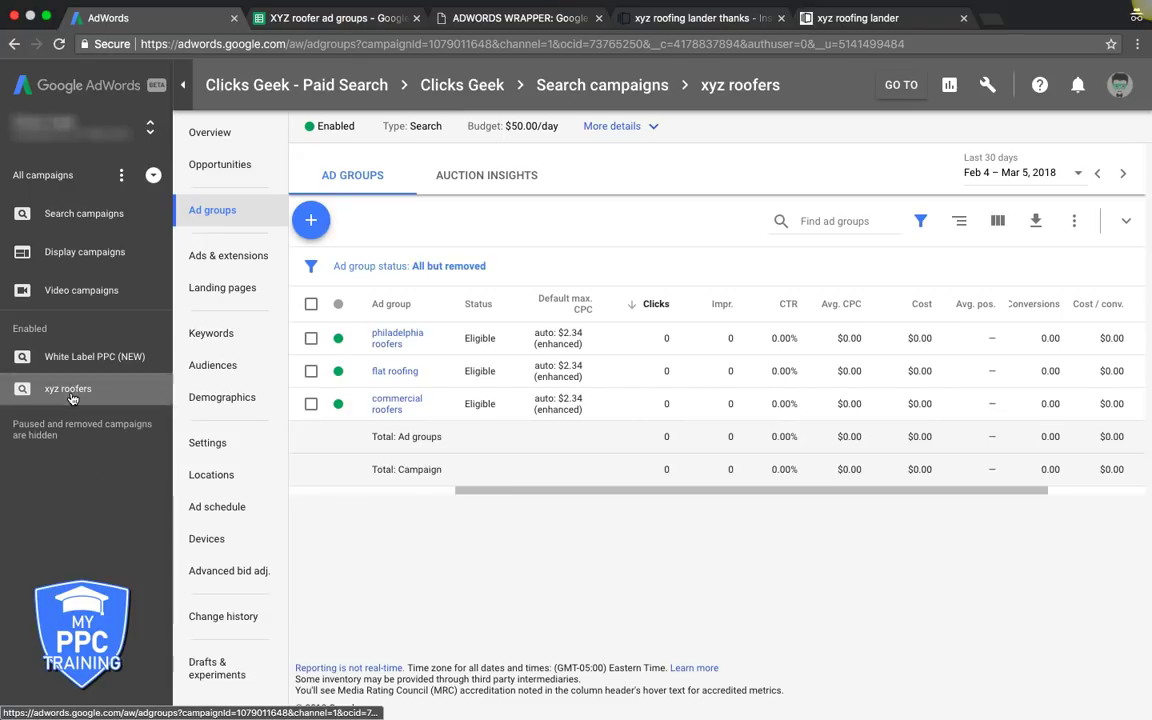
{"action": "left_click", "coordinate": [211, 134]}
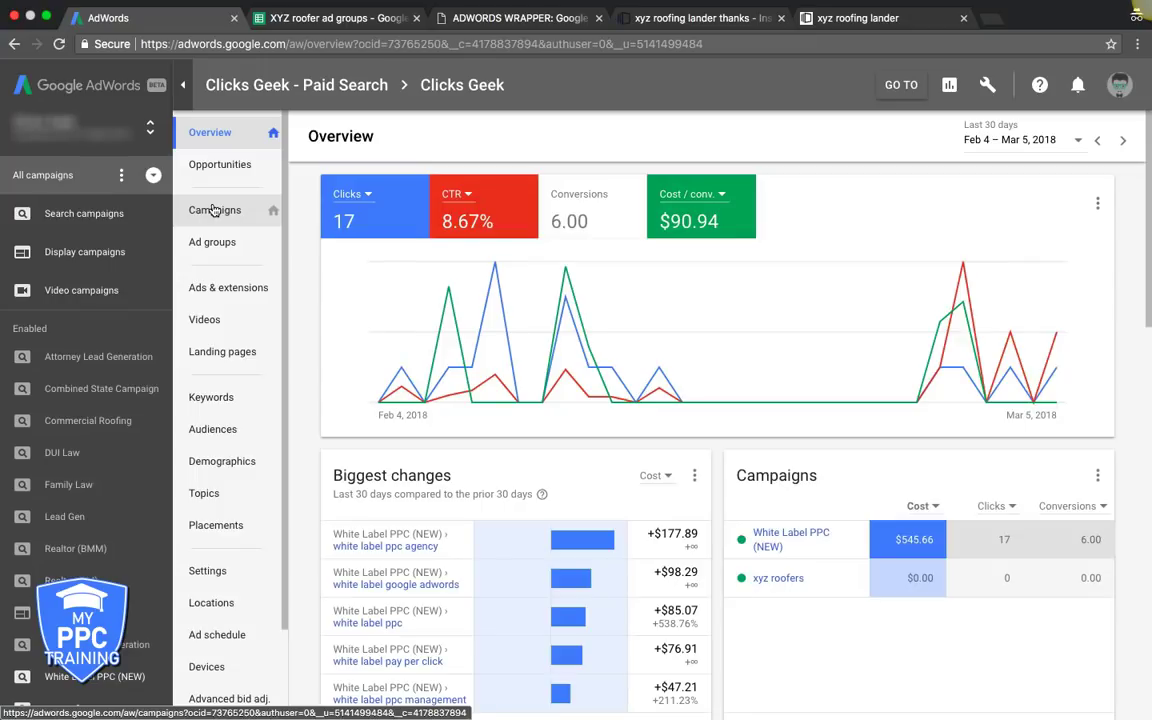
{"action": "left_click", "coordinate": [213, 210]}
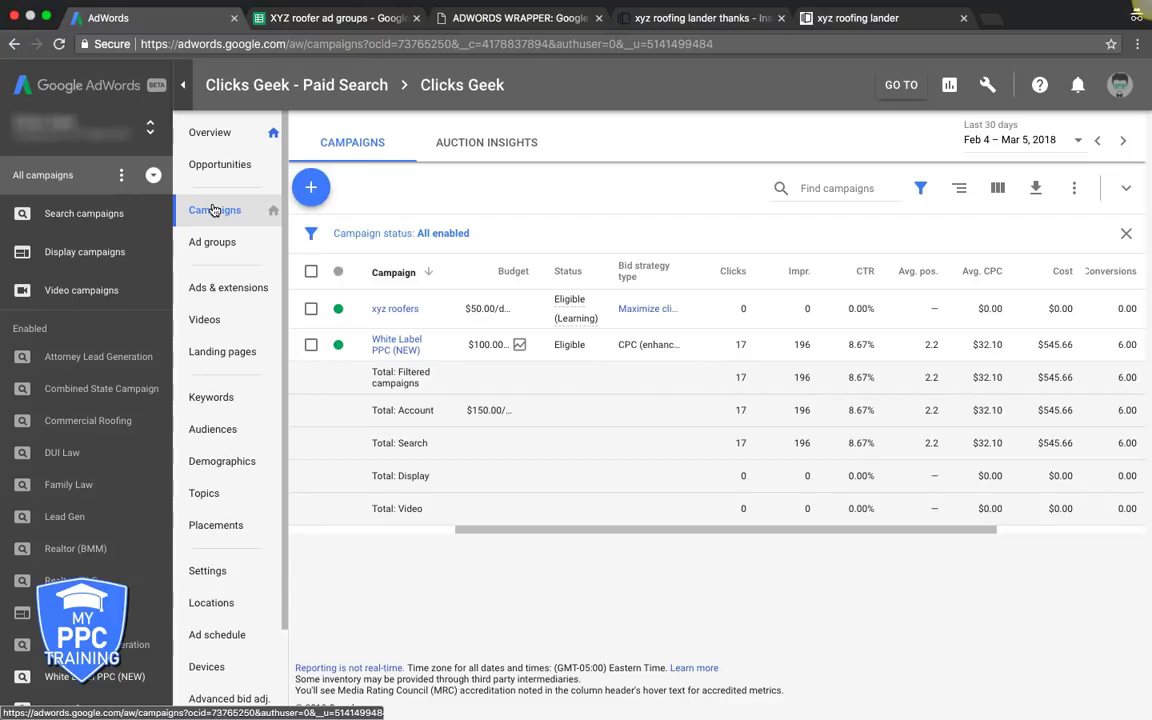
{"action": "left_click", "coordinate": [394, 312]}
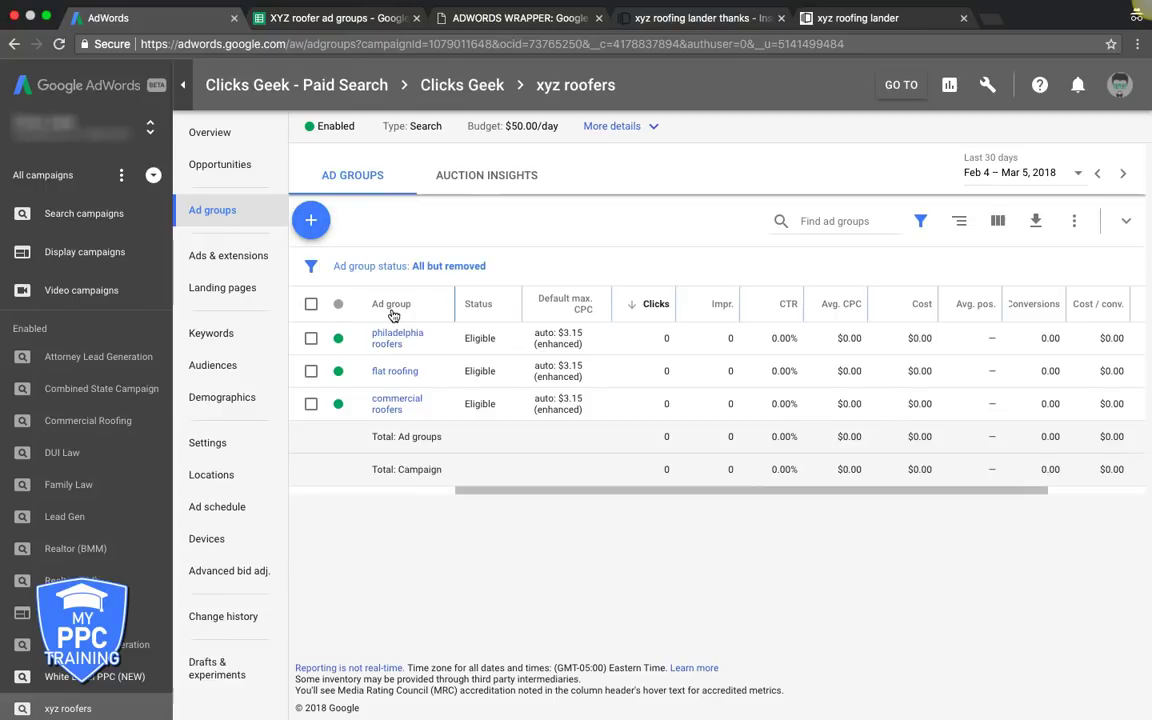
{"action": "left_click", "coordinate": [210, 256]}
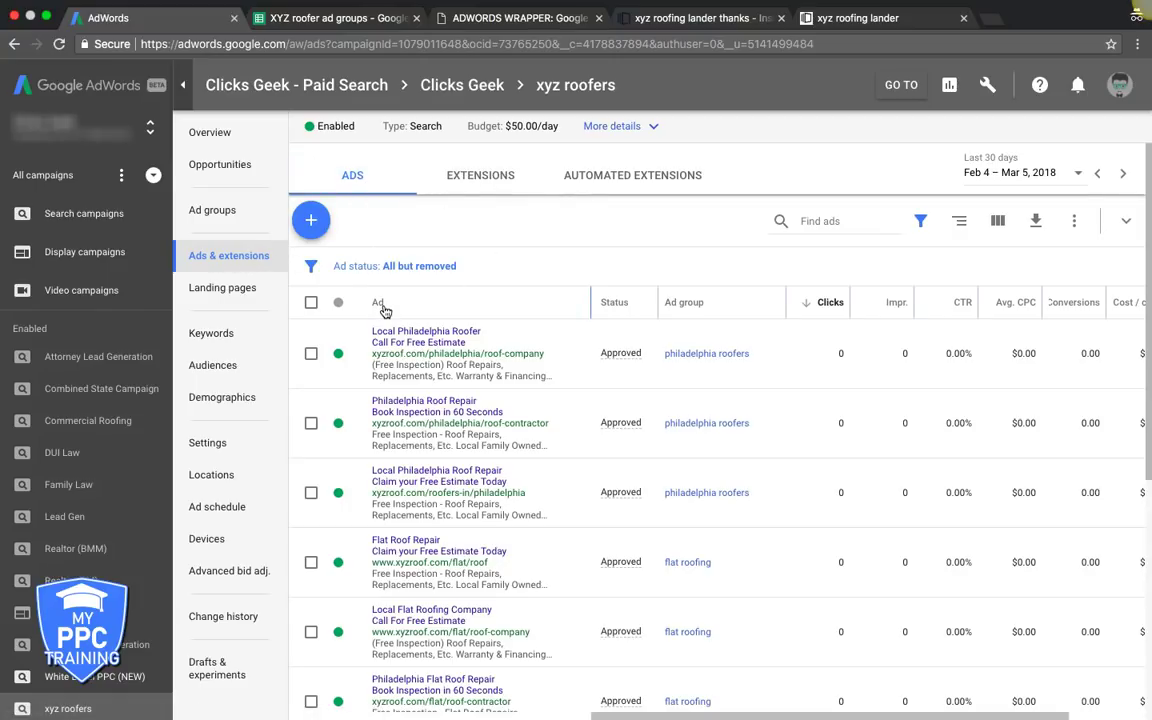
{"action": "left_click", "coordinate": [467, 182]}
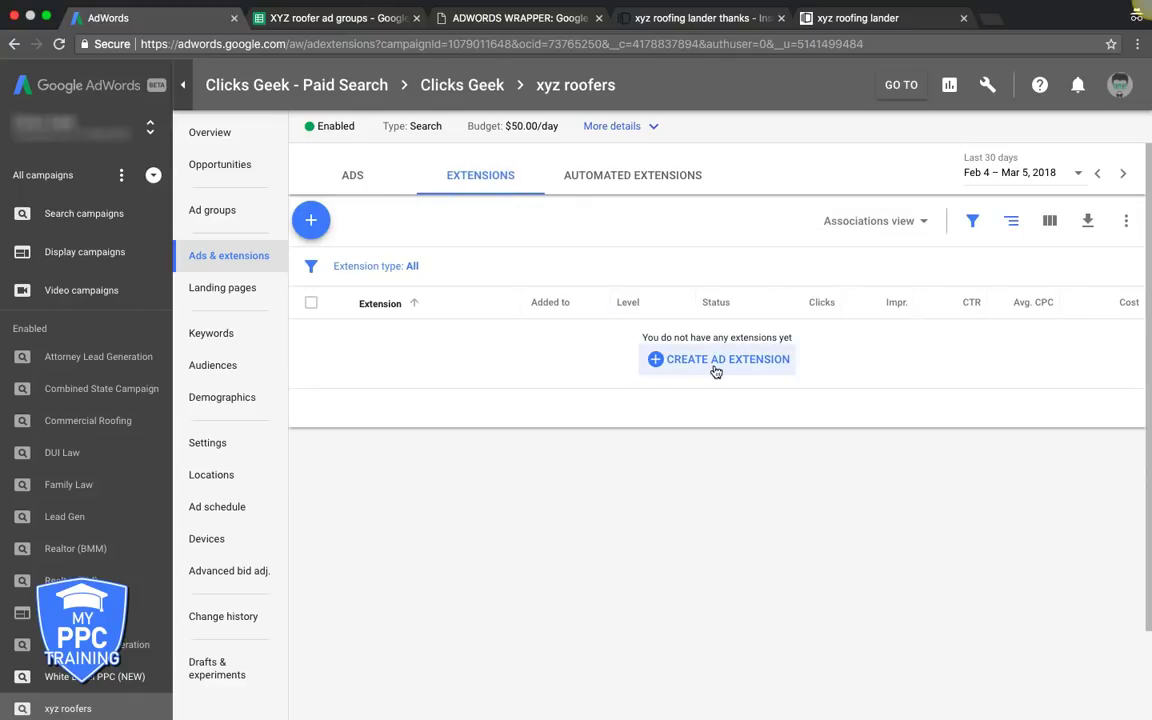
Start a new campaign-level sitelink extension for xyz roofers with the sitelink text "request a quote"
{"action": "left_click", "coordinate": [312, 228]}
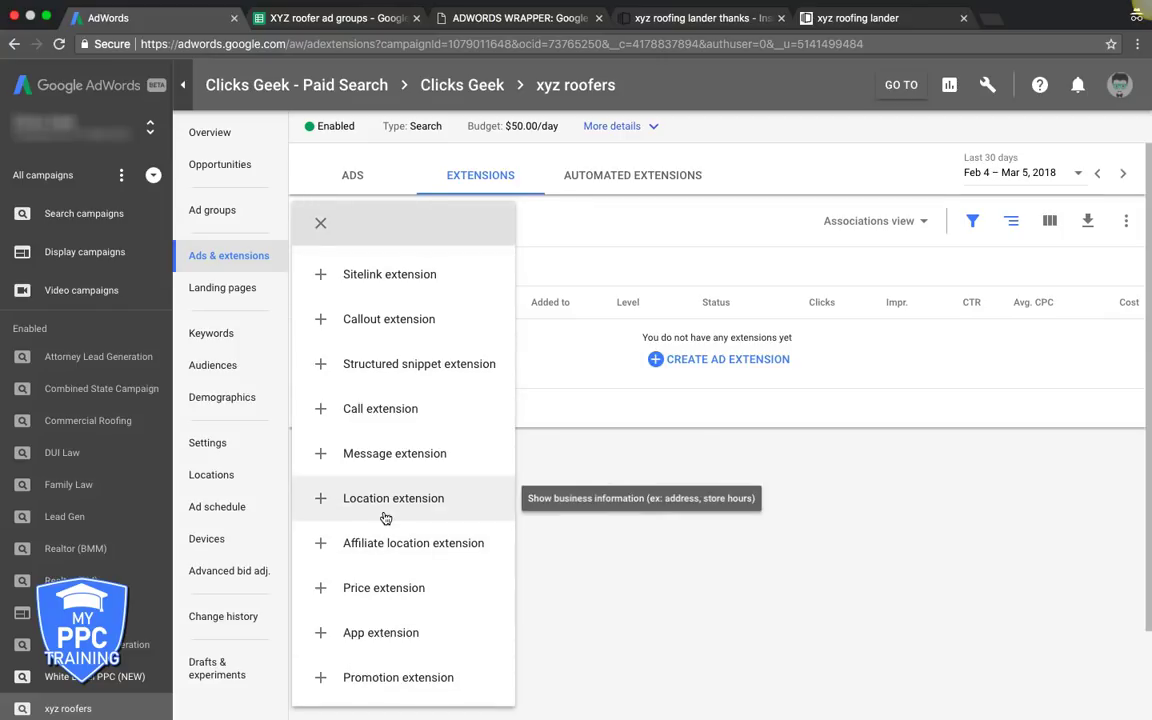
{"action": "left_click", "coordinate": [376, 289]}
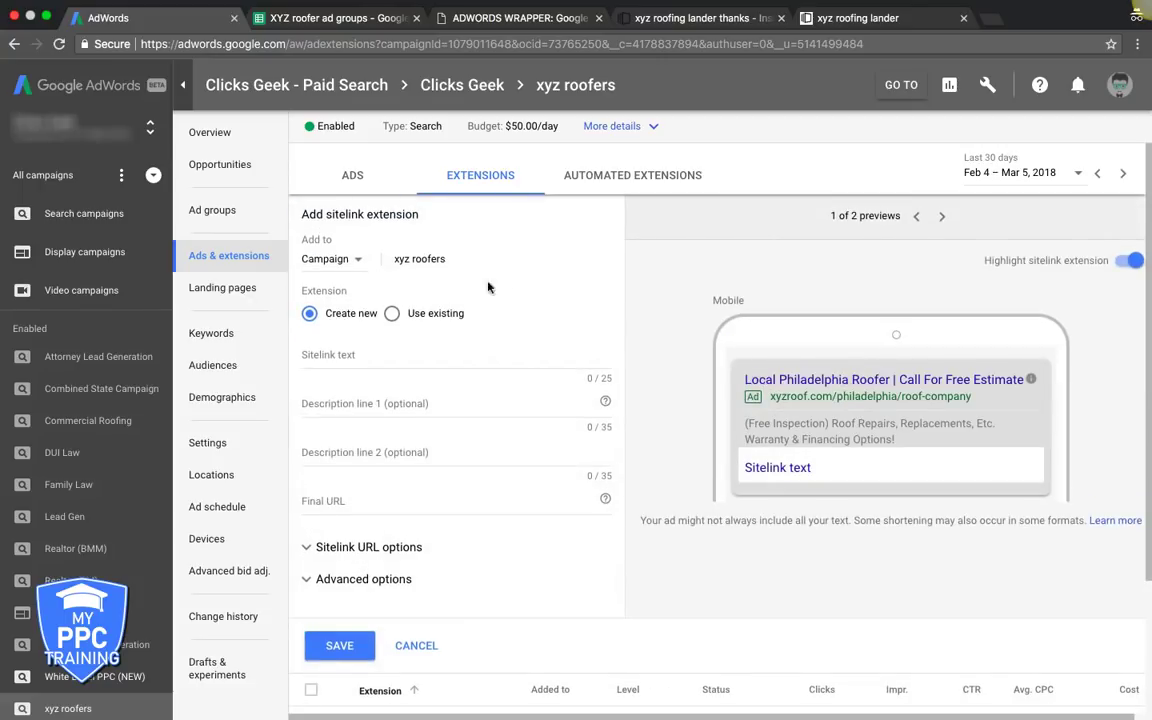
{"action": "left_click", "coordinate": [331, 264]}
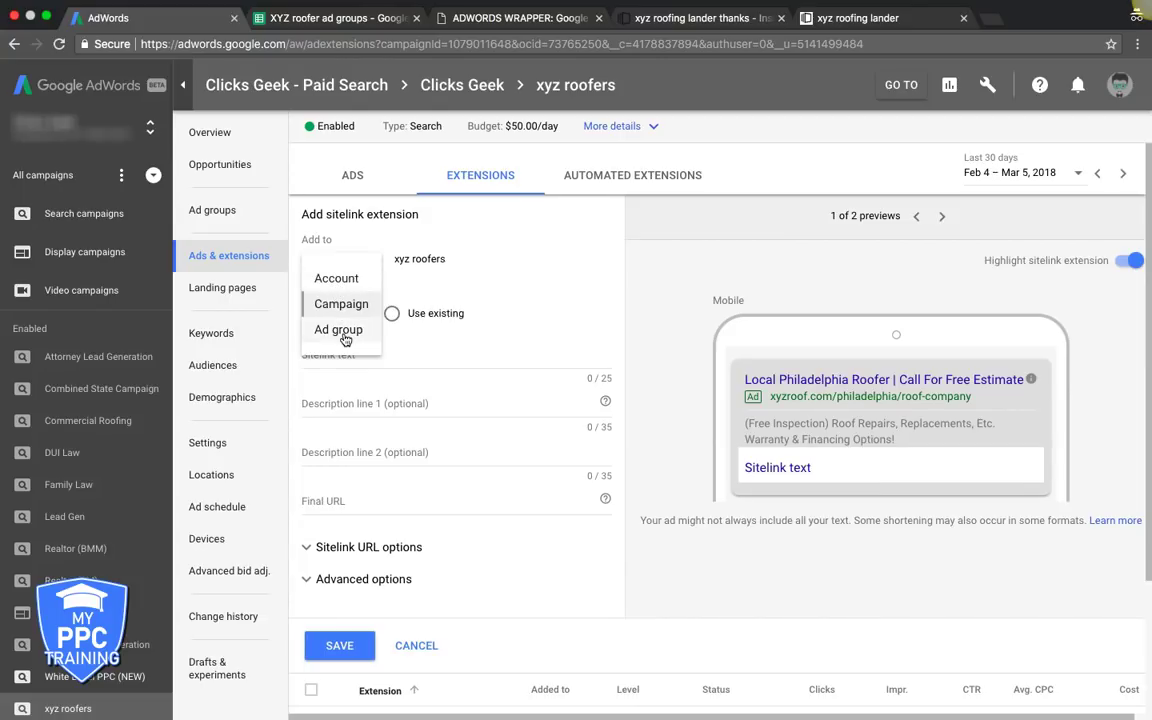
{"action": "left_click", "coordinate": [325, 303]}
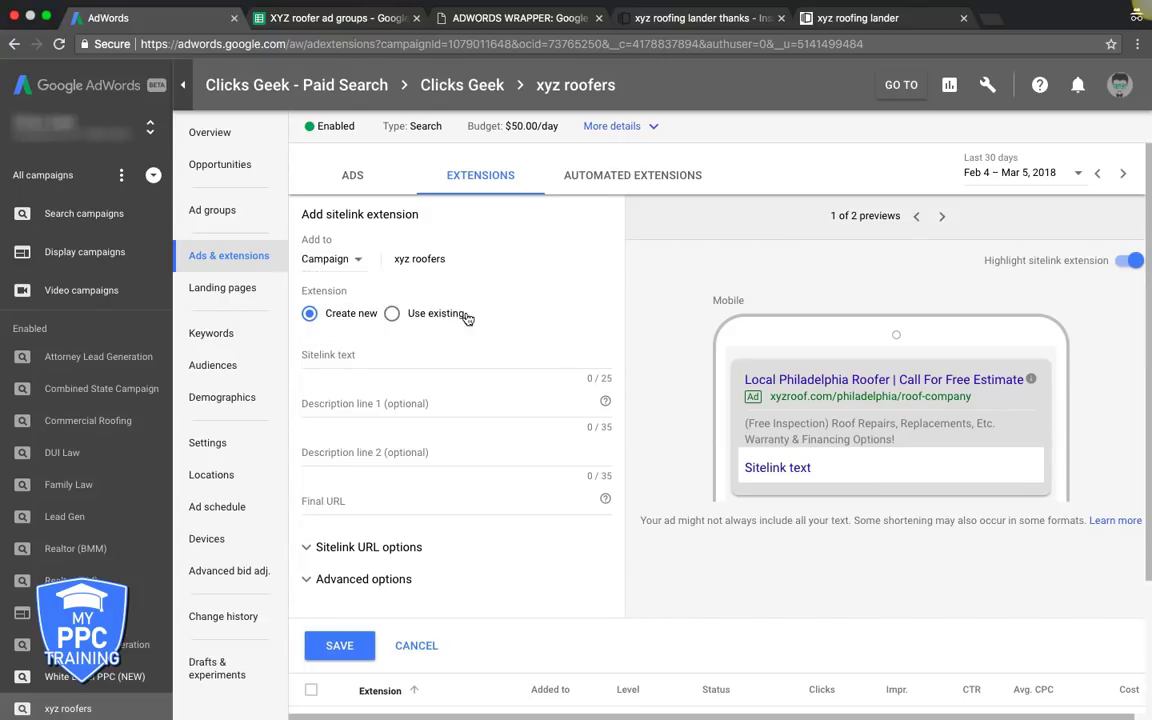
{"action": "left_click", "coordinate": [333, 357]}
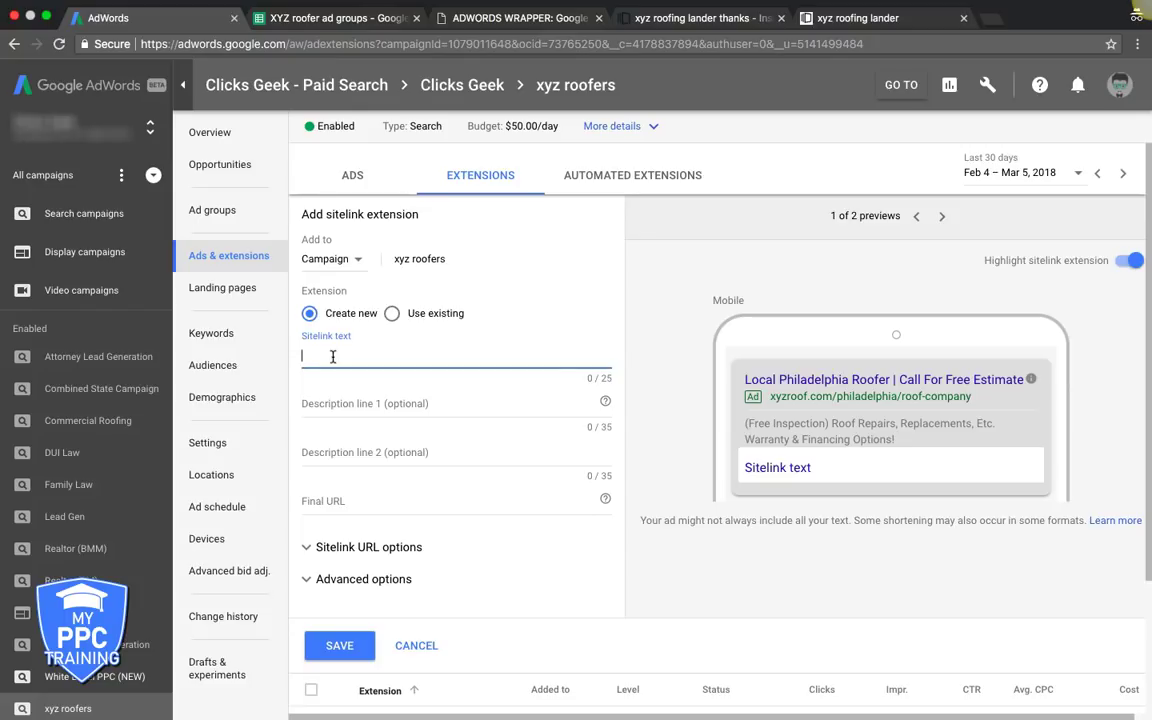
{"action": "type", "text": "request a quote"}
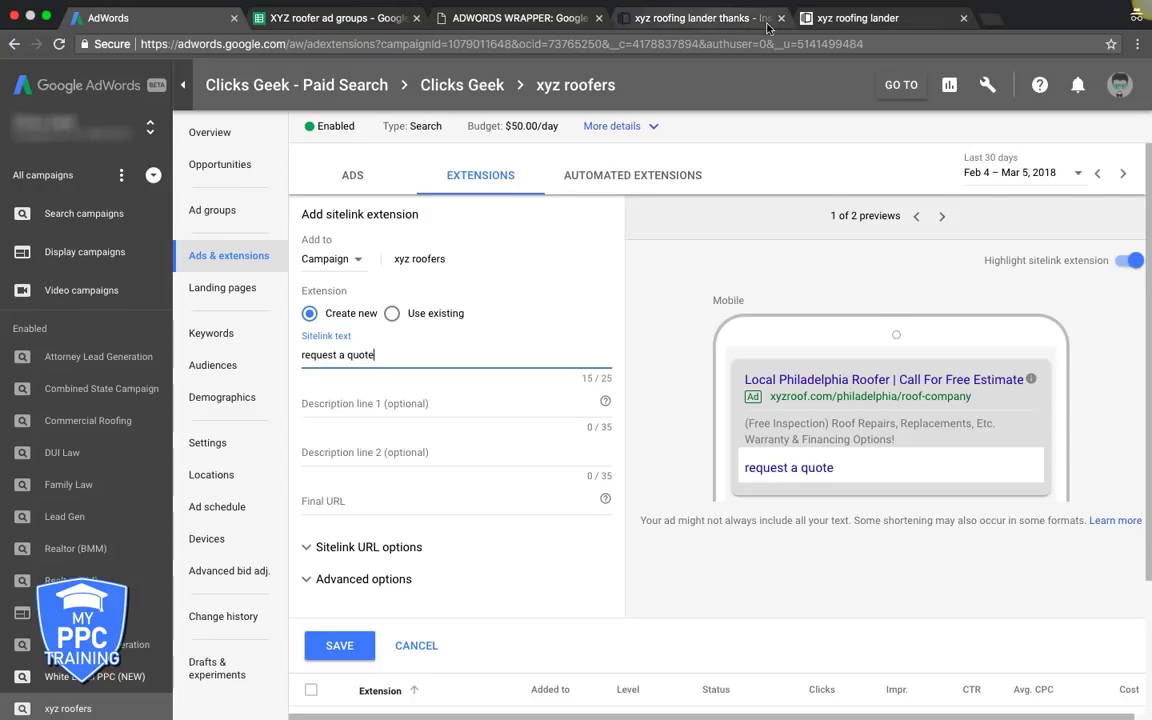
{"action": "left_click", "coordinate": [838, 28]}
{"action": "key", "text": "ctrl+c"}
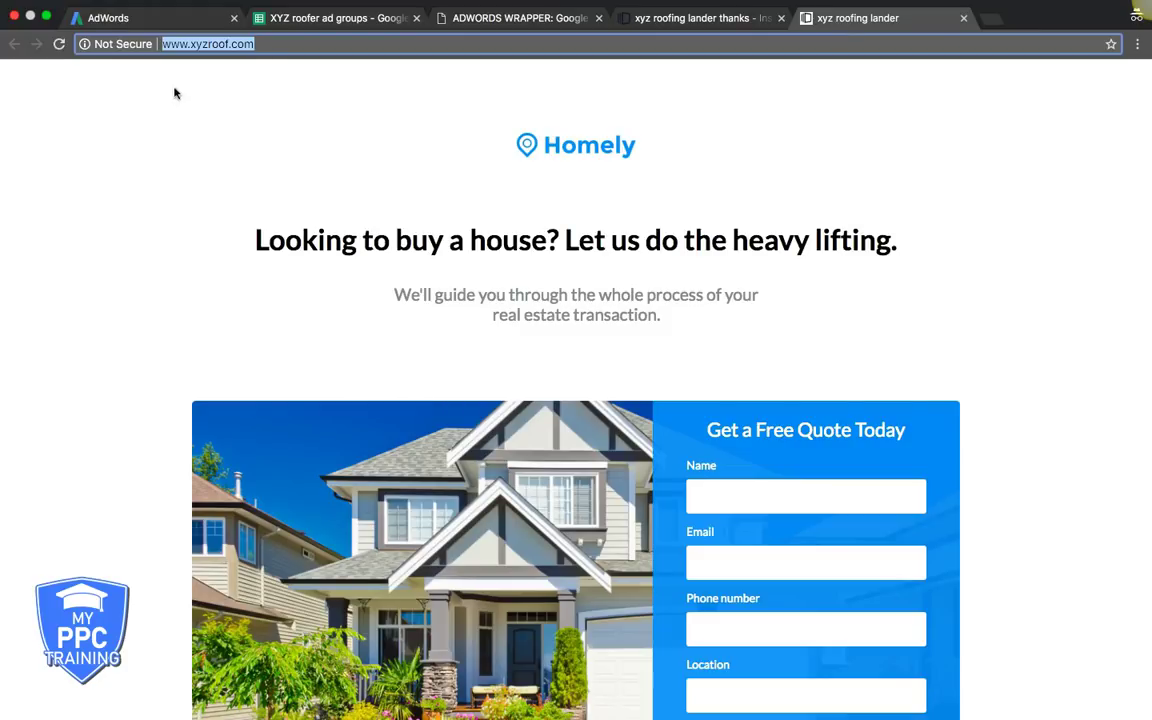
{"action": "left_click", "coordinate": [200, 18]}
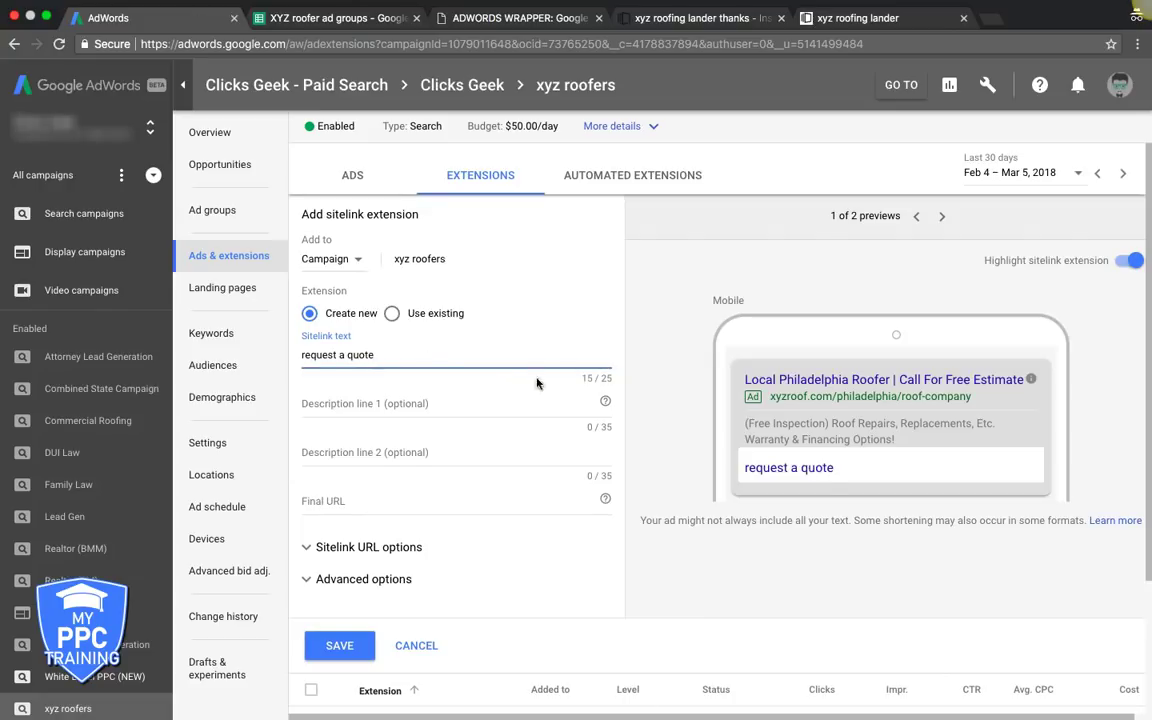
{"action": "left_click", "coordinate": [334, 500]}
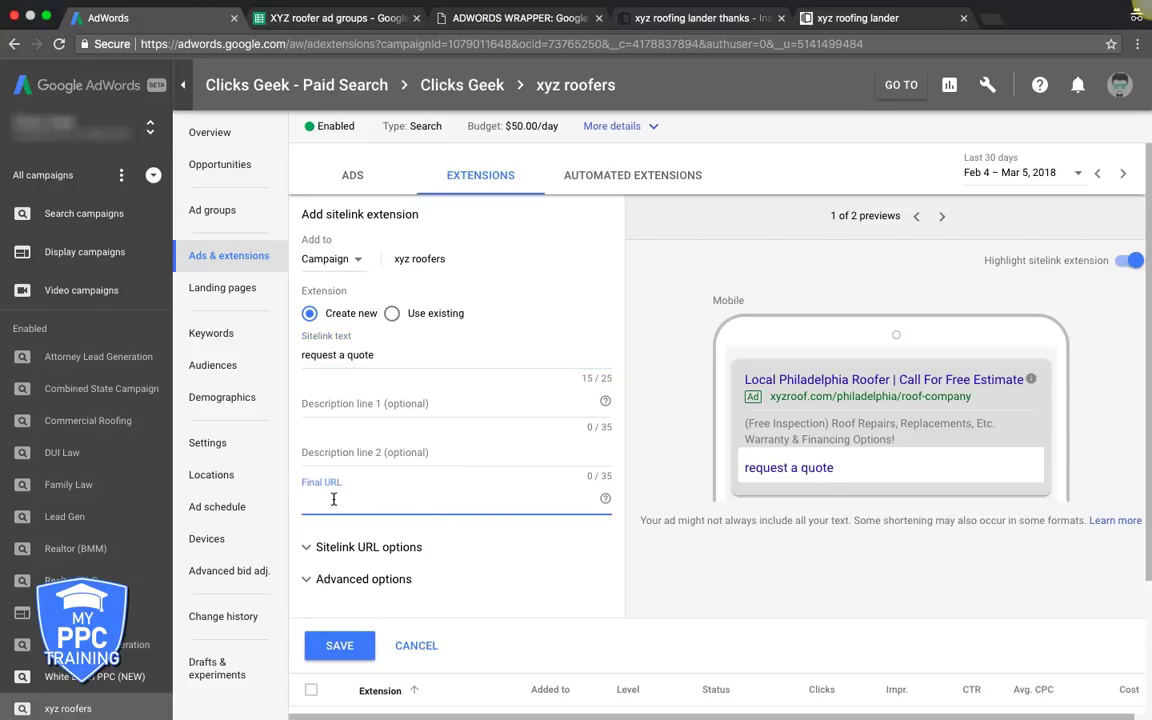
{"action": "key", "text": "ctrl+v"}
{"action": "scroll", "coordinate": [519, 338], "scroll_direction": "down", "scroll_amount": 1}
{"action": "left_click", "coordinate": [383, 482]}
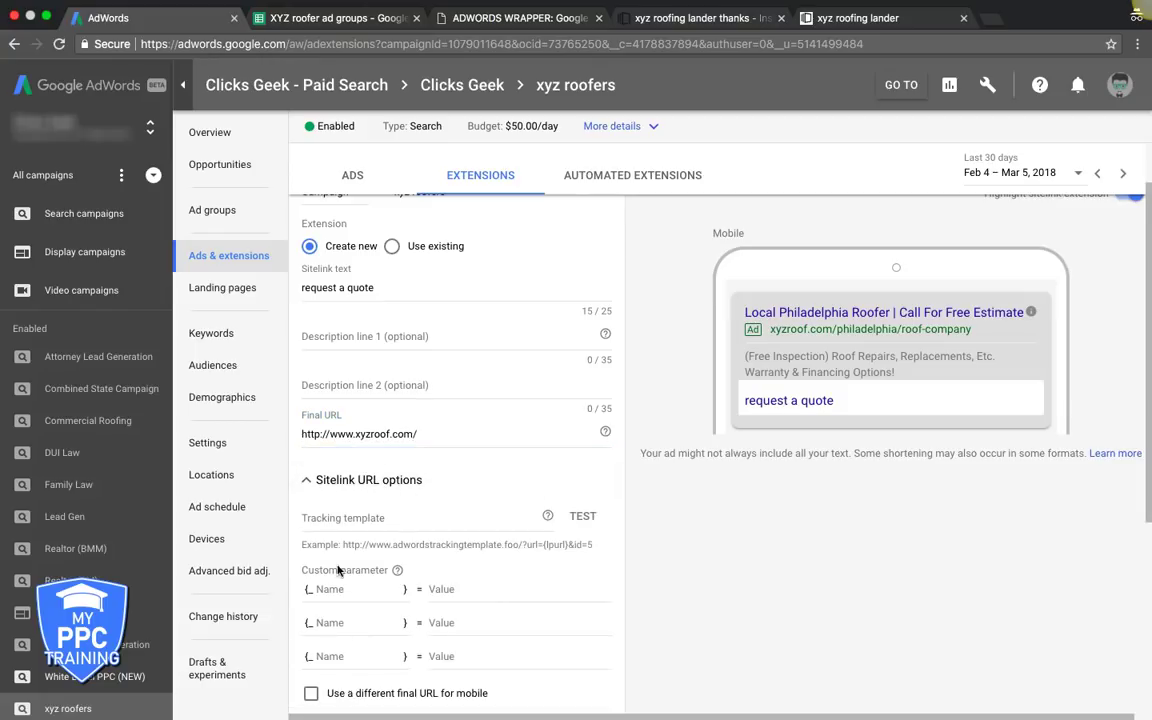
{"action": "left_click", "coordinate": [313, 479]}
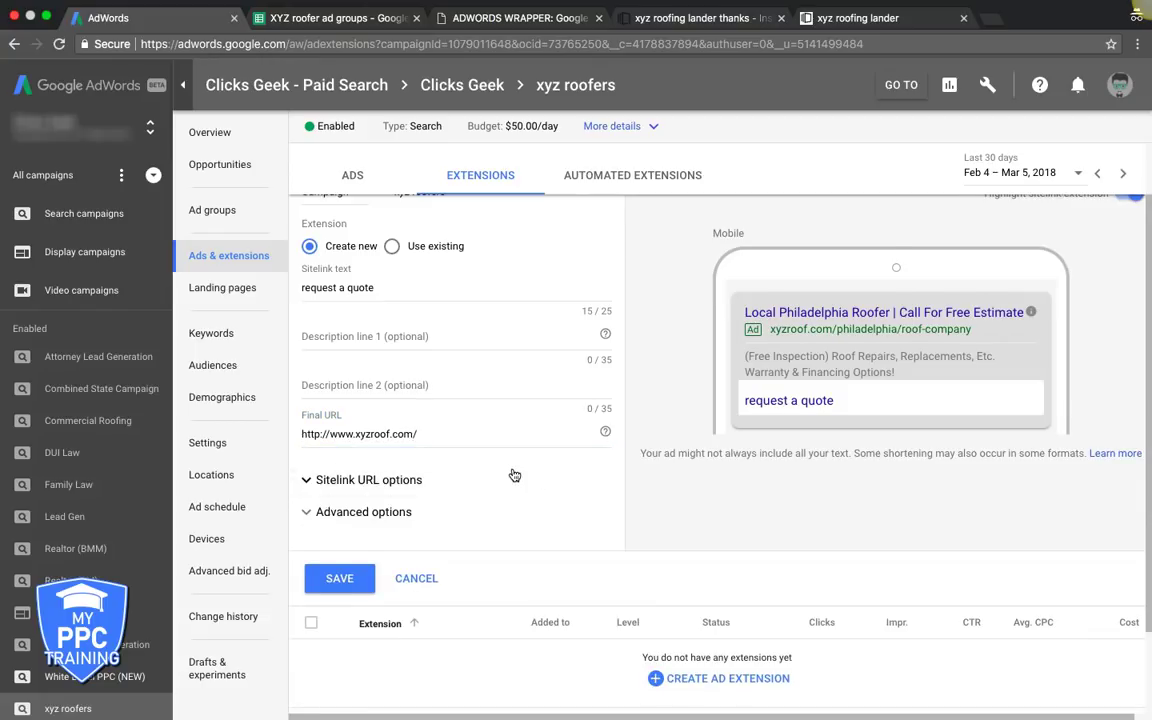
{"action": "scroll", "coordinate": [510, 460], "scroll_direction": "up", "scroll_amount": 1}
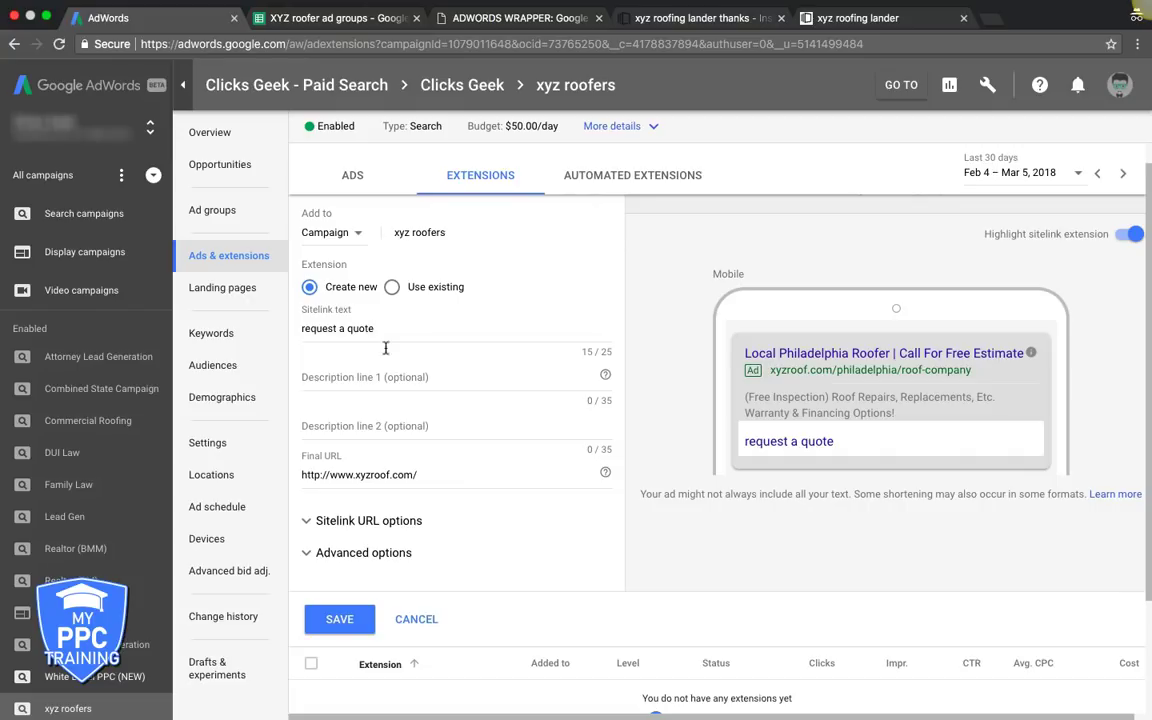
Set the sitelink's device preference to Mobile and save the extension
{"action": "left_click", "coordinate": [316, 553]}
{"action": "scroll", "coordinate": [470, 542], "scroll_direction": "down", "scroll_amount": 2}
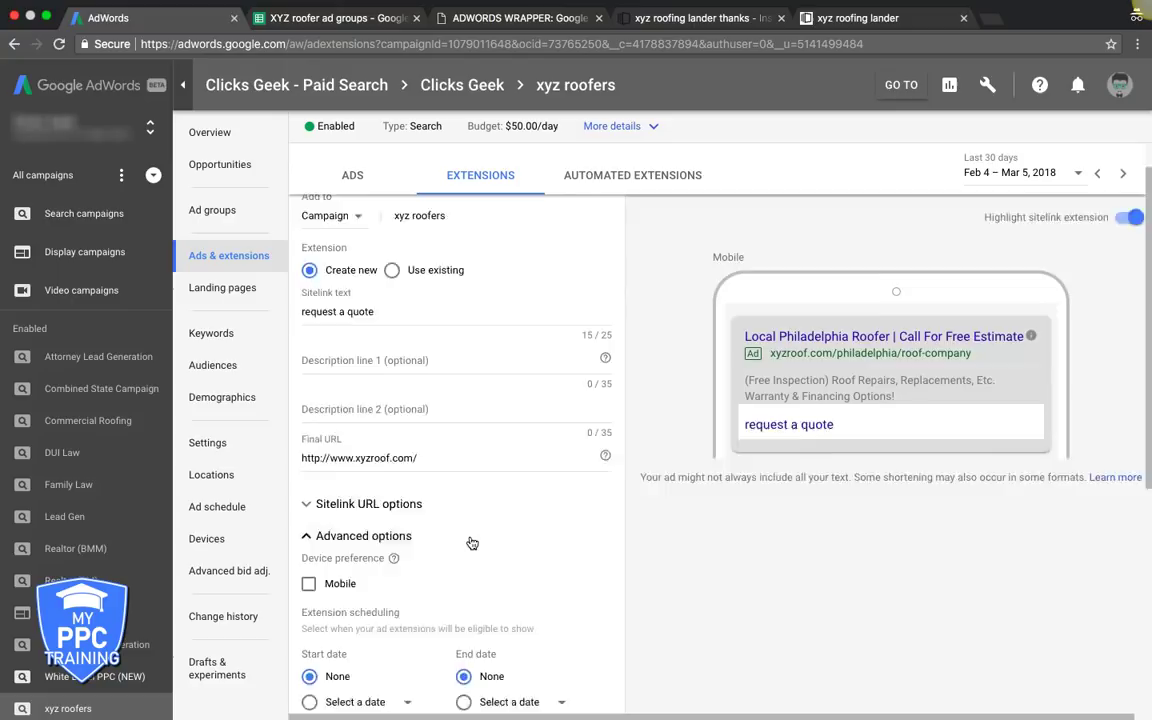
{"action": "left_click", "coordinate": [308, 513]}
{"action": "scroll", "coordinate": [424, 478], "scroll_direction": "down", "scroll_amount": 2}
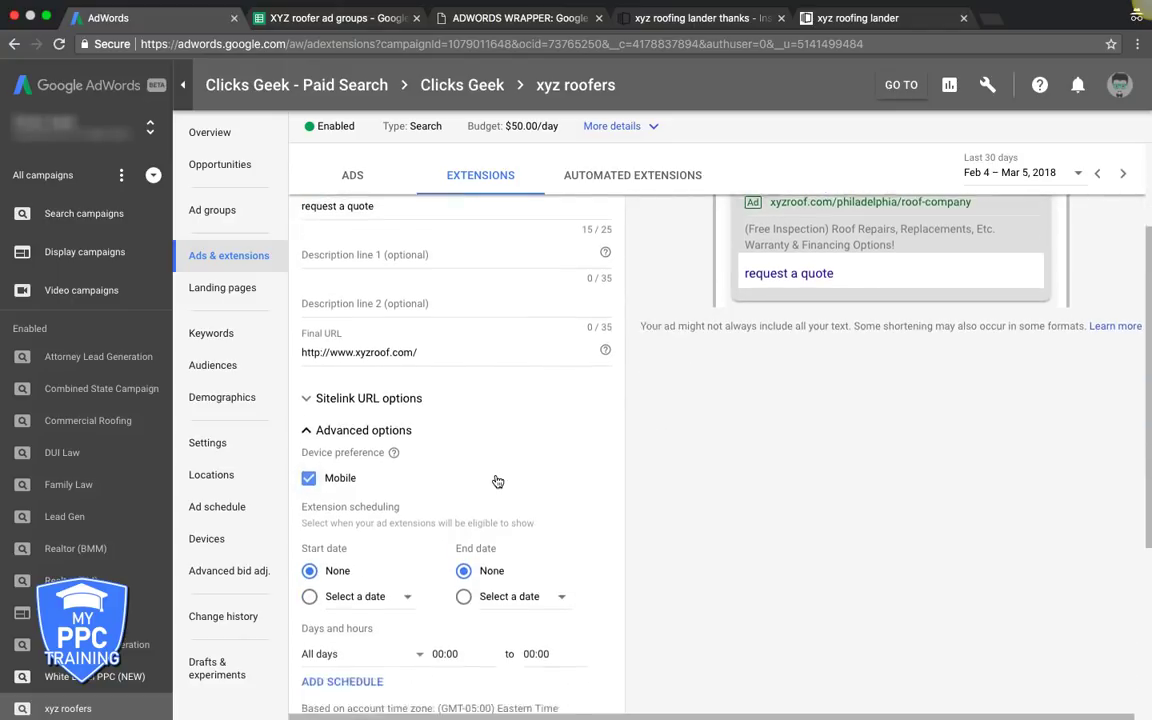
{"action": "left_click", "coordinate": [341, 696]}
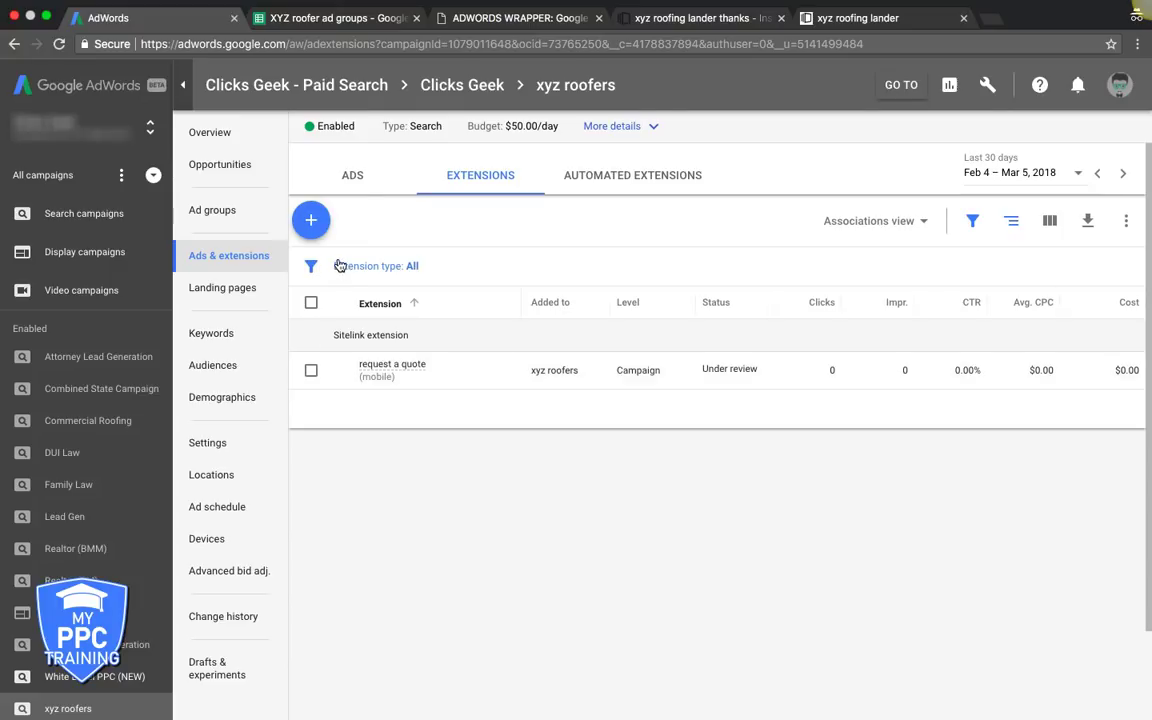
Add and save a second "request a quote" sitelink with the copied xyzroof.com address as final URL and no mobile preference
{"action": "left_click", "coordinate": [313, 228]}
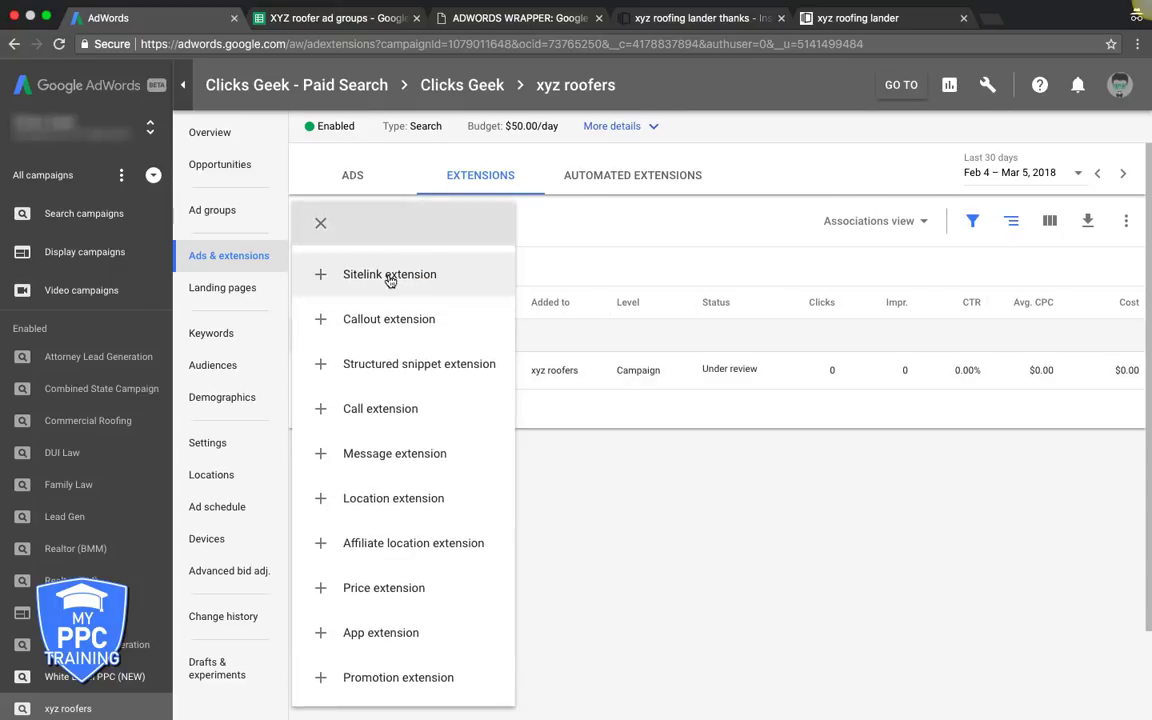
{"action": "left_click", "coordinate": [391, 276]}
{"action": "left_click", "coordinate": [307, 356]}
{"action": "type", "text": "request a quote"}
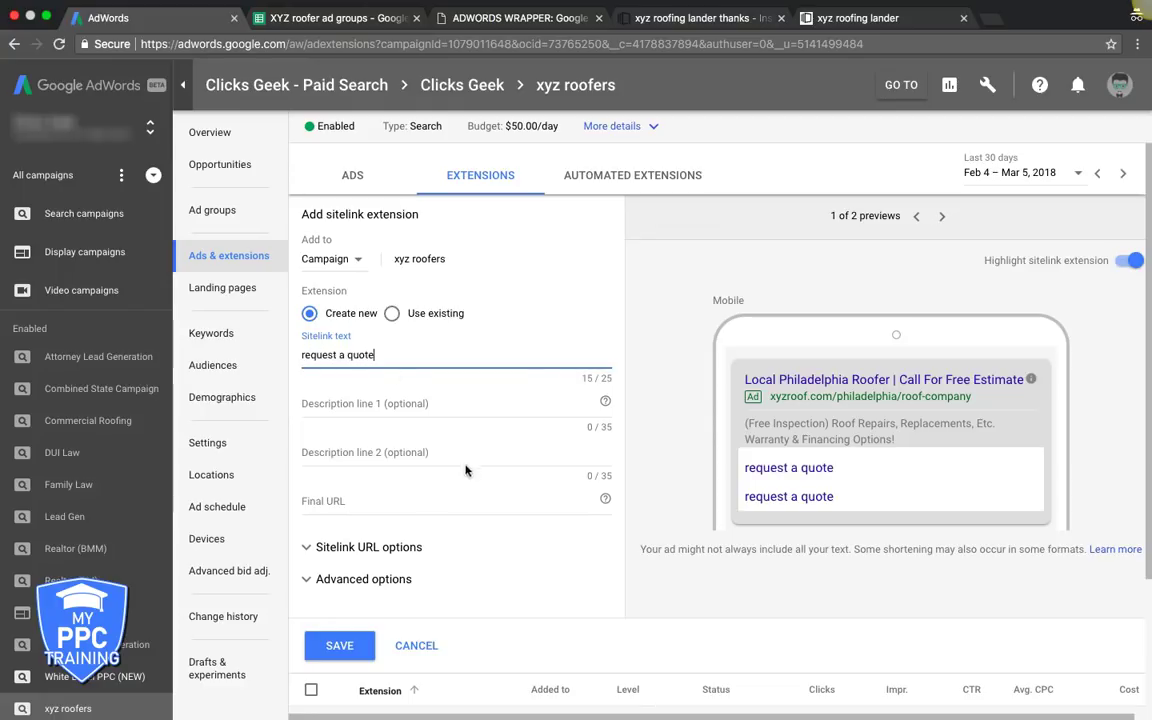
{"action": "left_click", "coordinate": [312, 580]}
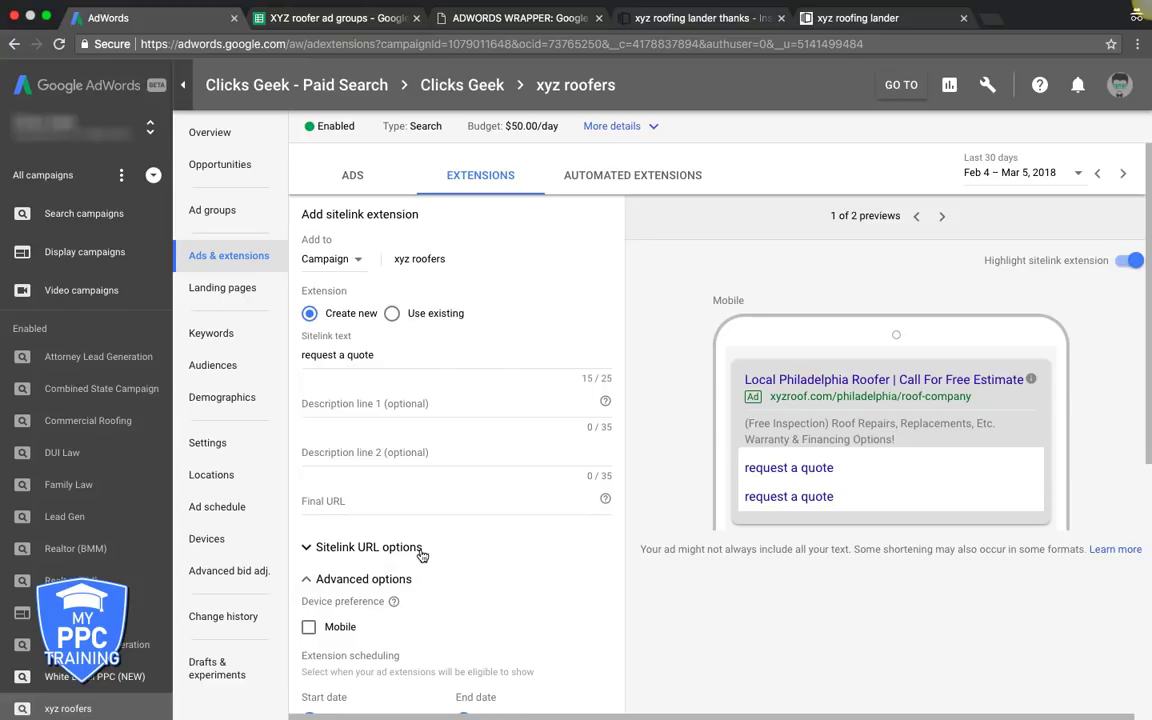
{"action": "left_click", "coordinate": [306, 579]}
{"action": "left_click", "coordinate": [340, 516]}
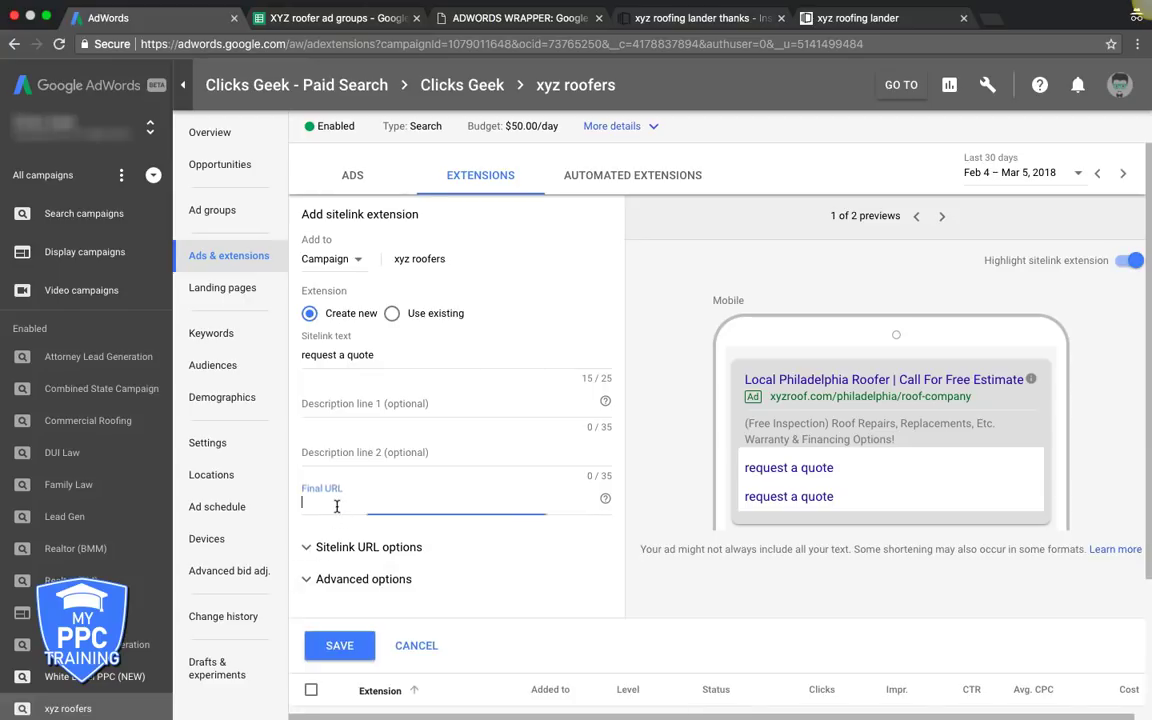
{"action": "key", "text": "super+v"}
{"action": "left_click", "coordinate": [340, 645]}
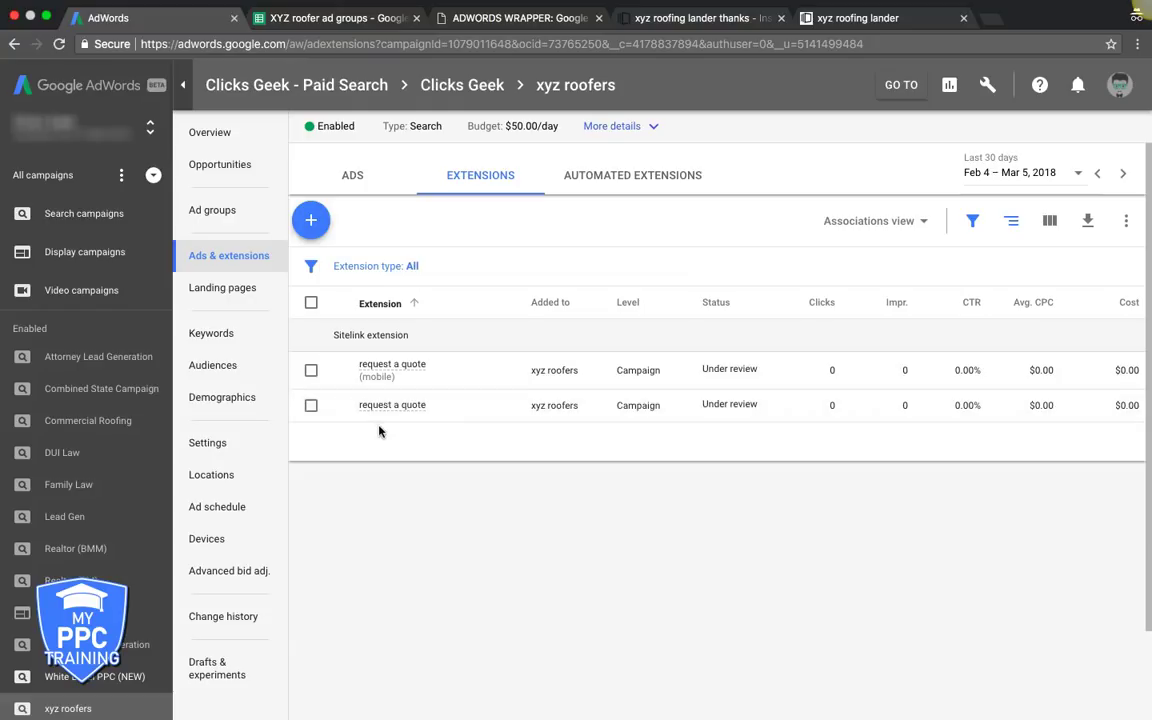
Add and save a campaign-level callout extension for xyz roofers with the text "24/7 + weekends"
{"action": "left_click", "coordinate": [321, 235]}
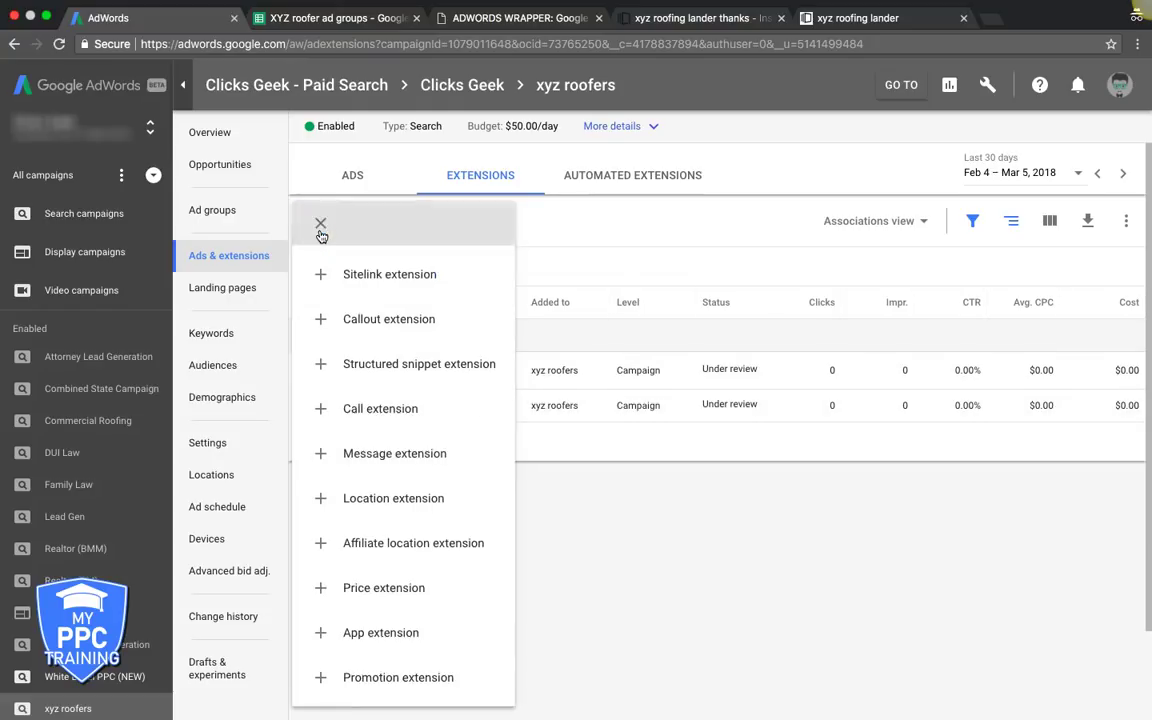
{"action": "left_click", "coordinate": [377, 328]}
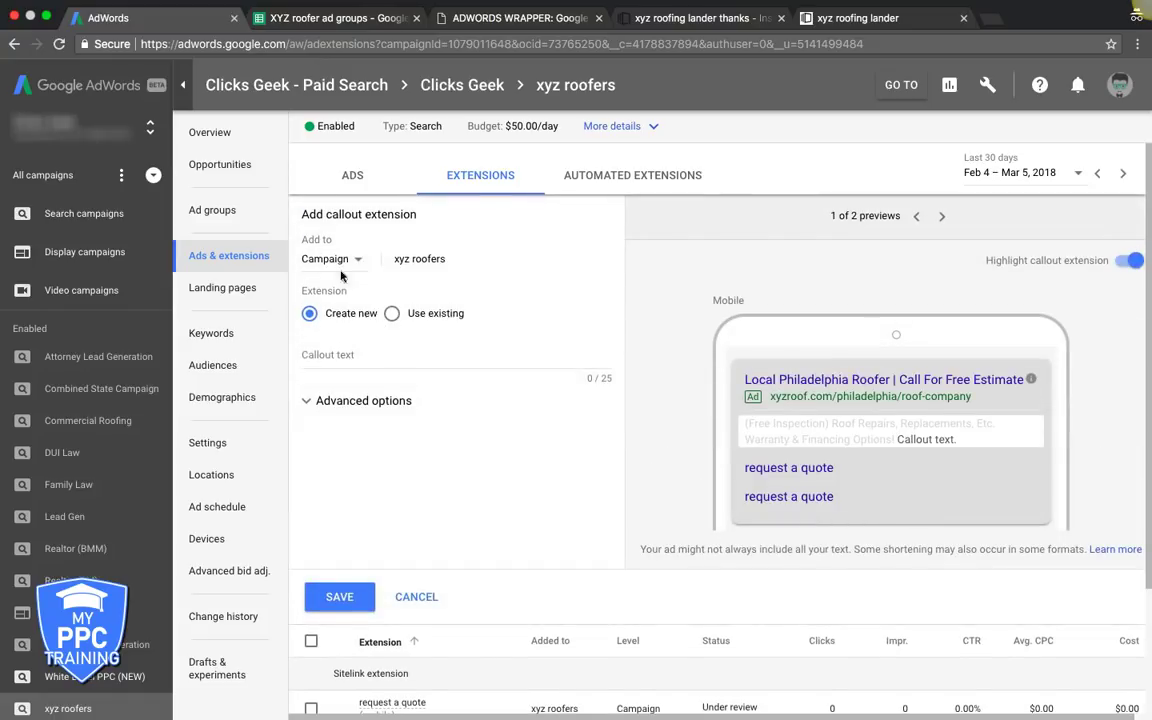
{"action": "left_click", "coordinate": [333, 262]}
{"action": "left_click", "coordinate": [340, 292]}
{"action": "left_click", "coordinate": [328, 357]}
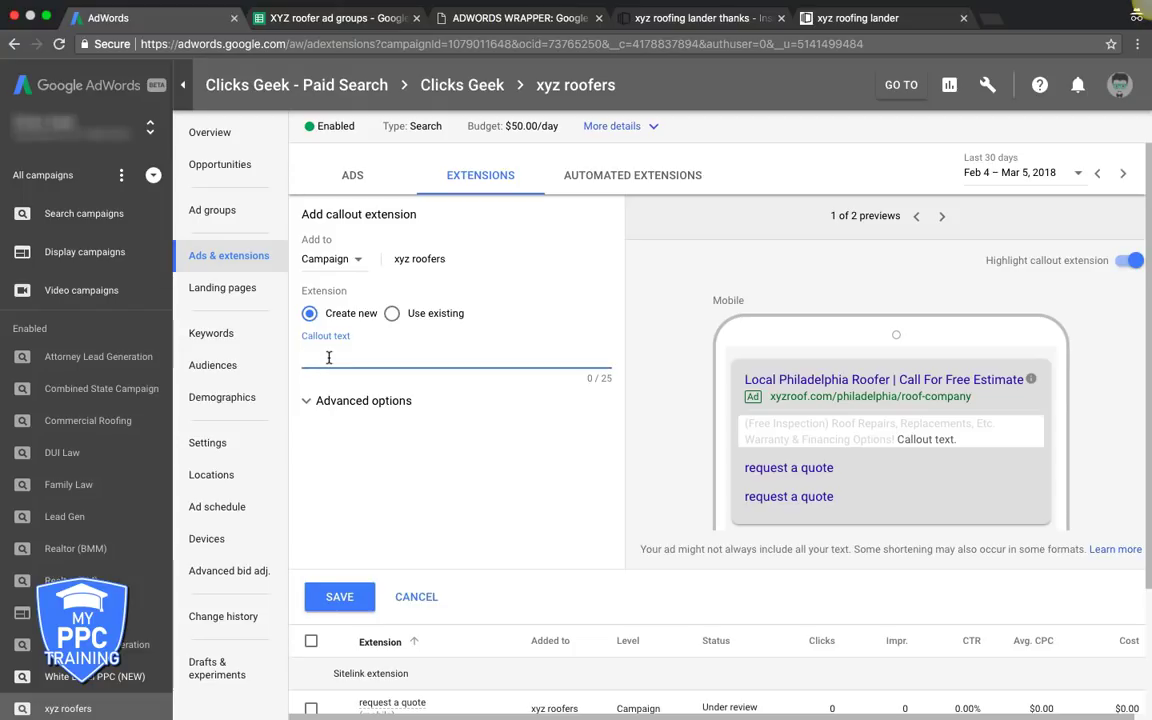
{"action": "type", "text": "24/7 + weekends"}
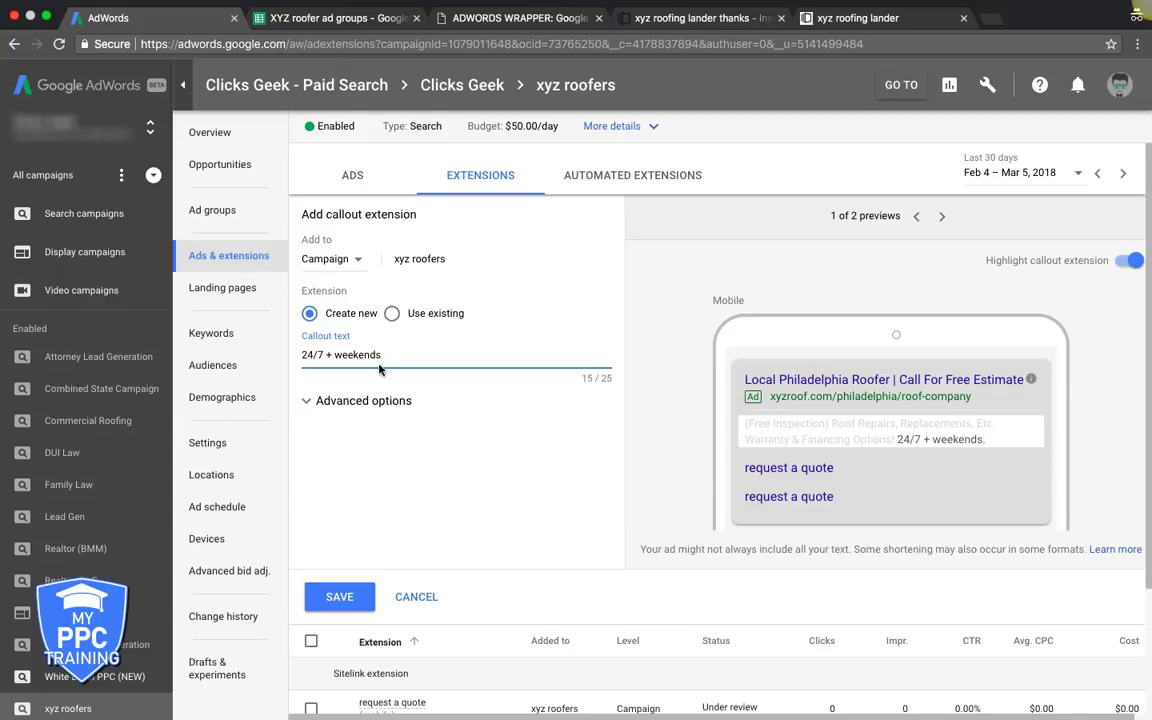
{"action": "left_click", "coordinate": [339, 598]}
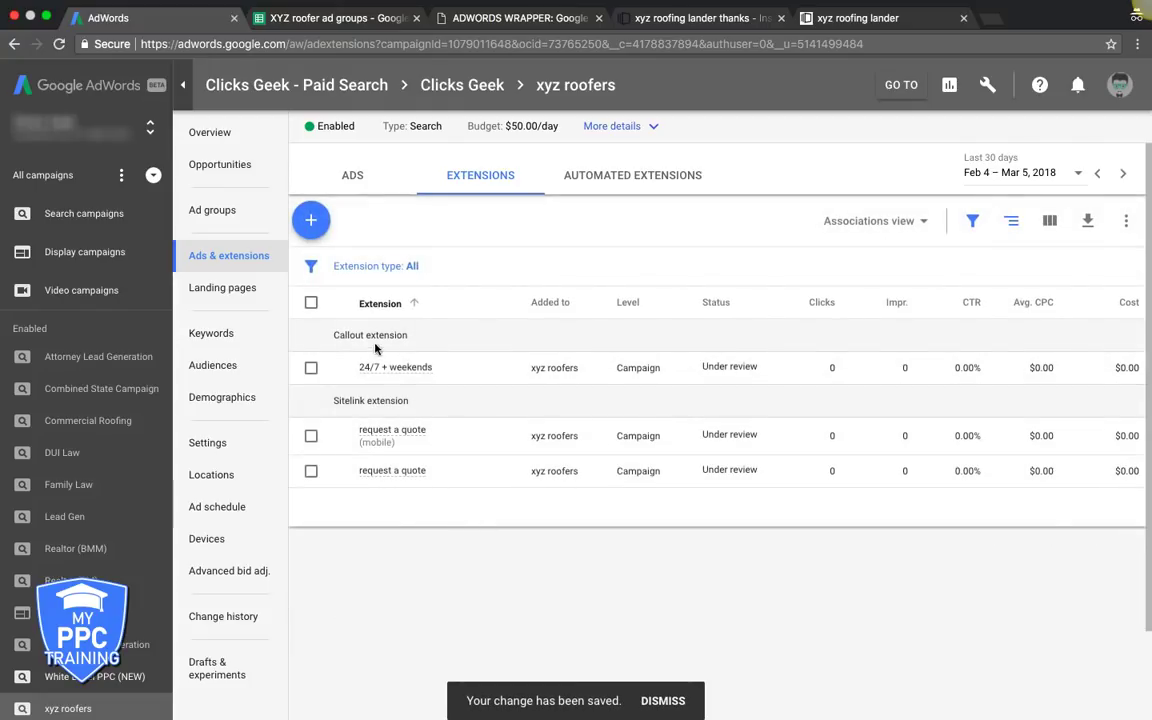
Review the header types offered for a new campaign-level structured snippet extension, then discard the extension without saving
{"action": "left_click", "coordinate": [310, 220]}
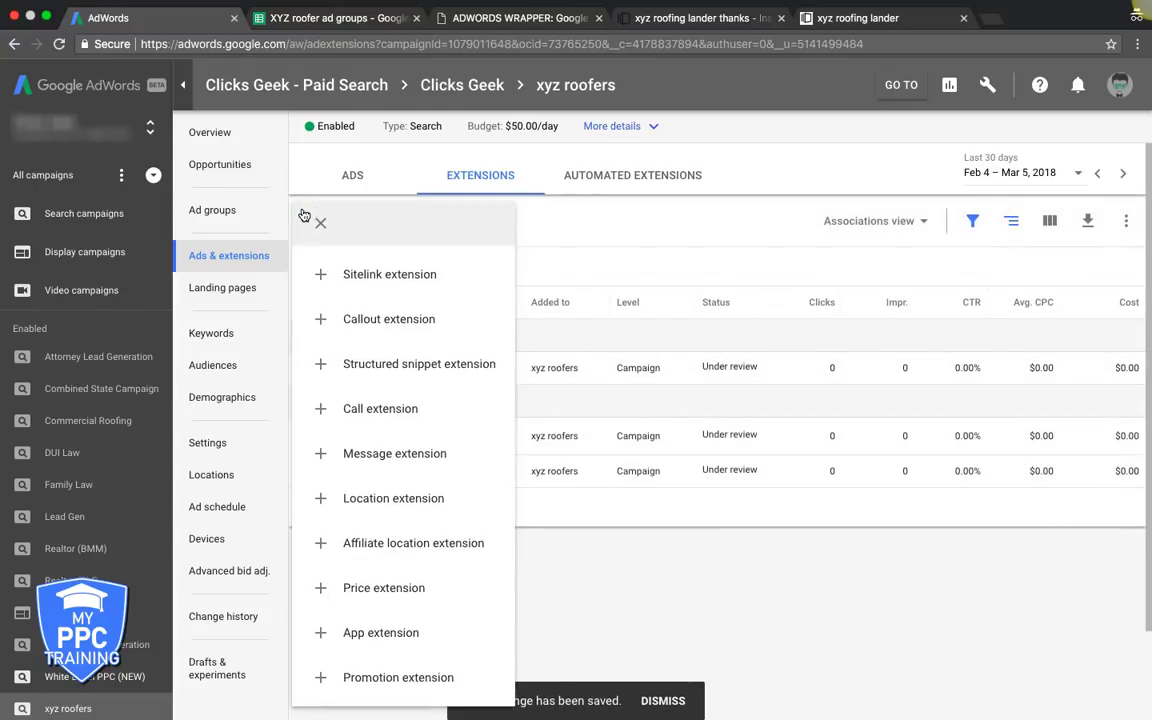
{"action": "left_click", "coordinate": [397, 366]}
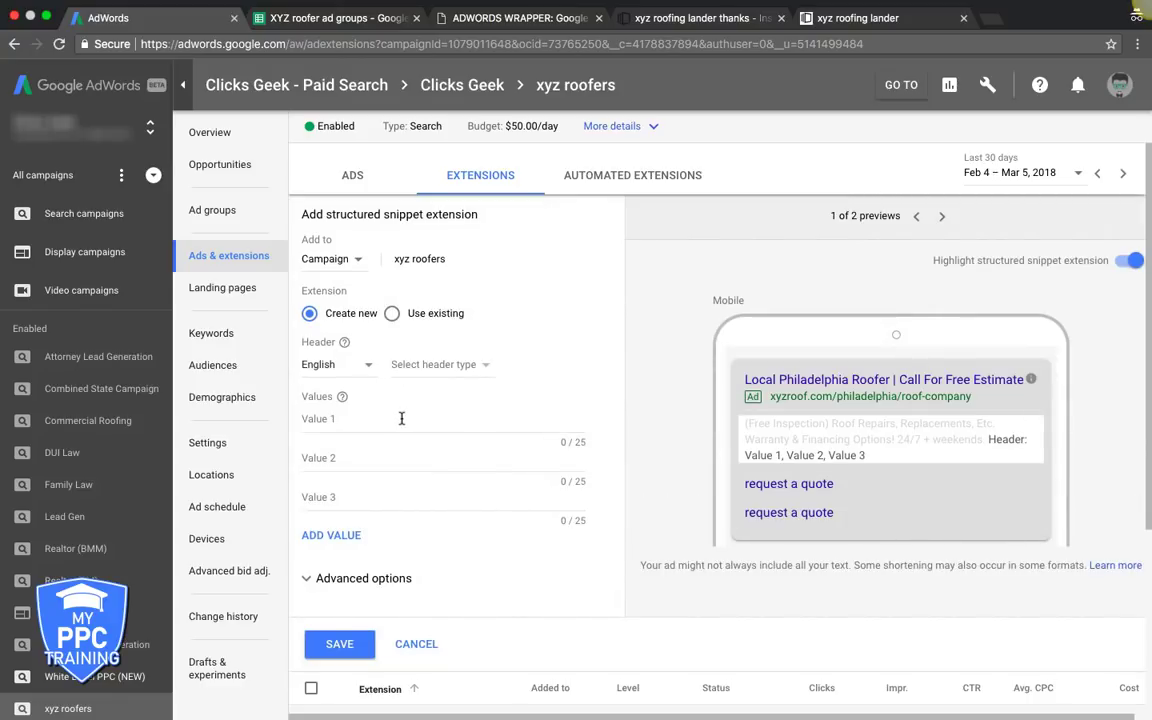
{"action": "left_click", "coordinate": [437, 366]}
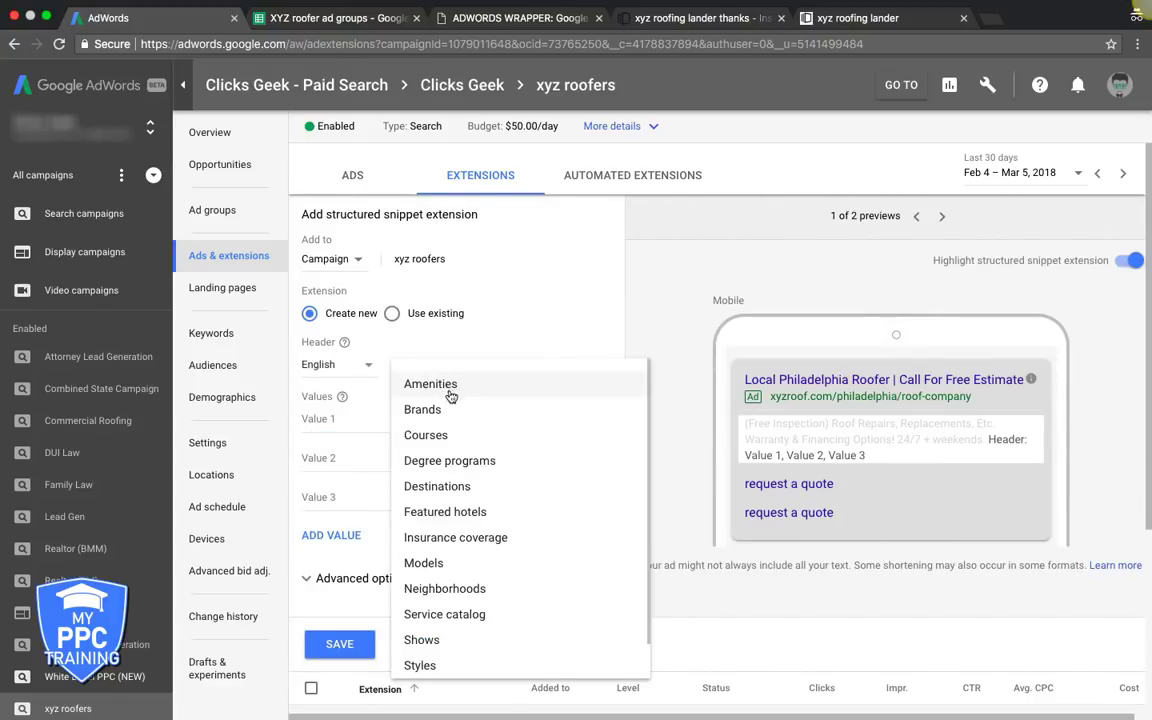
{"action": "scroll", "coordinate": [455, 532], "scroll_direction": "down", "scroll_amount": 1}
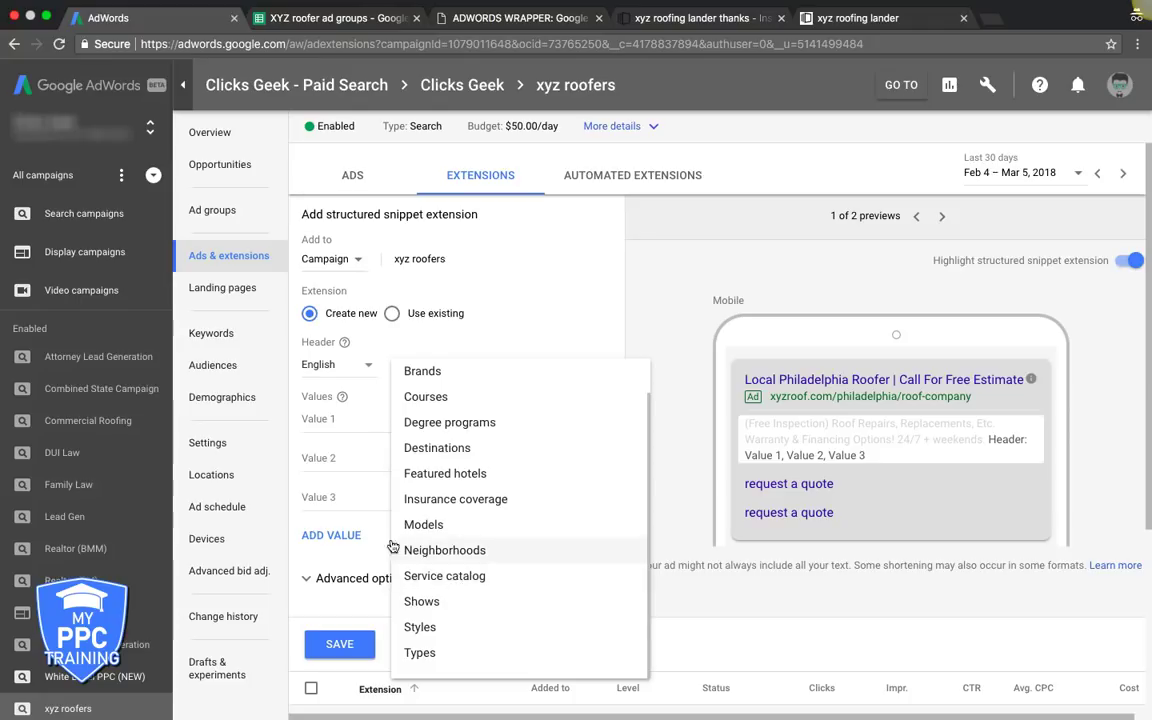
{"action": "left_click", "coordinate": [333, 535]}
{"action": "left_click", "coordinate": [412, 683]}
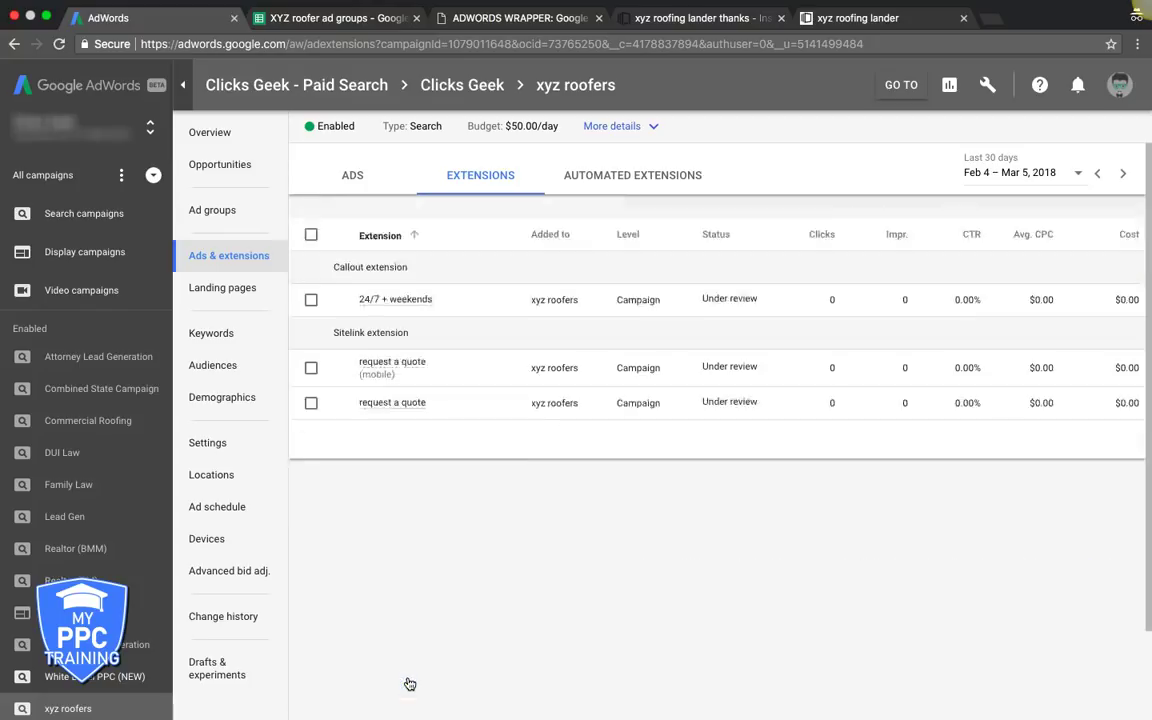
Examine the settings for a new campaign-level call extension, including call reporting and device preference, and leave it unsaved
{"action": "left_click", "coordinate": [318, 226]}
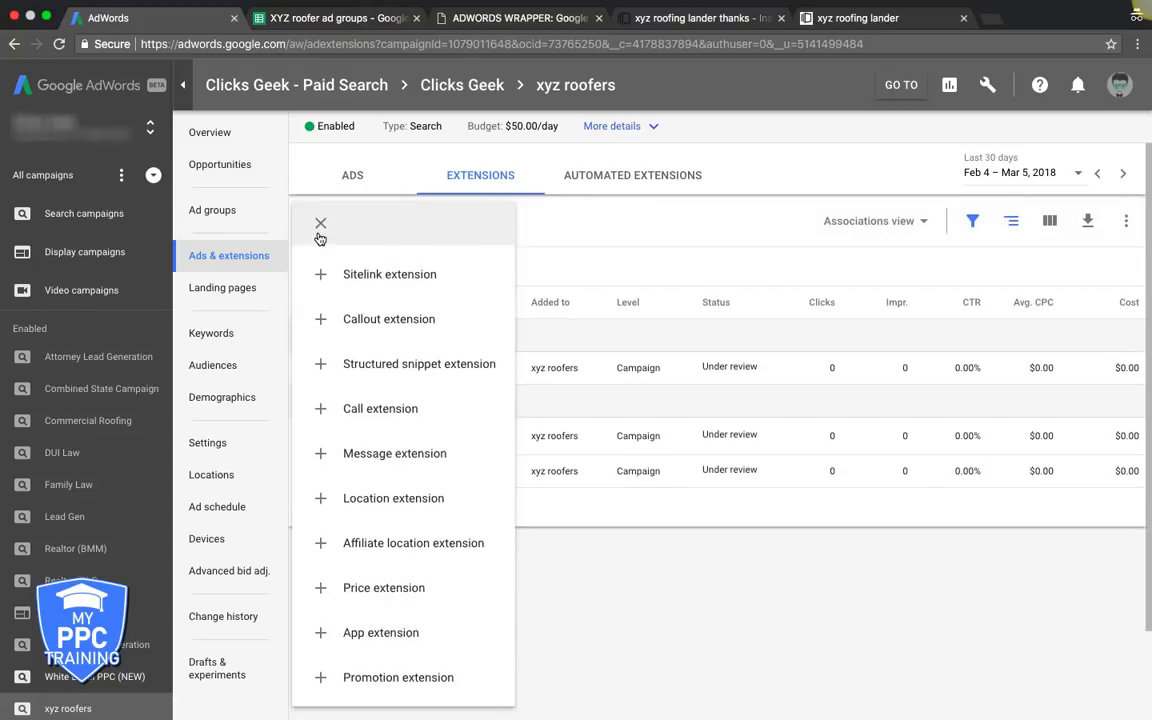
{"action": "left_click", "coordinate": [366, 417]}
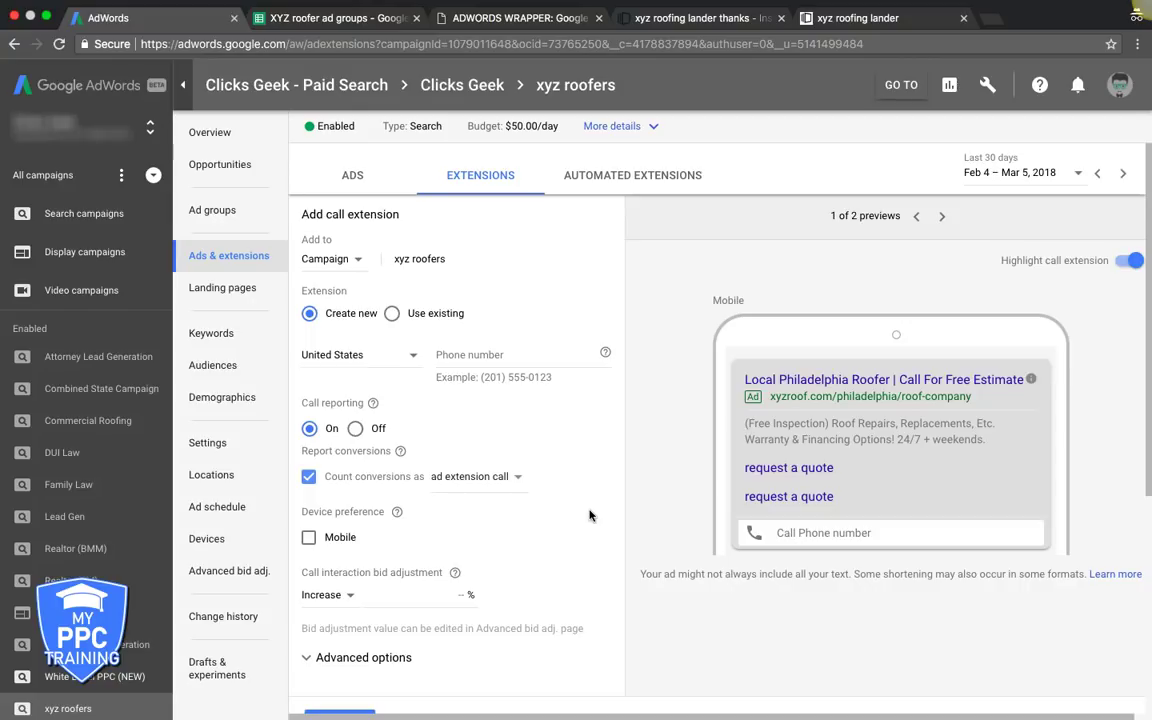
{"action": "left_click", "coordinate": [220, 262]}
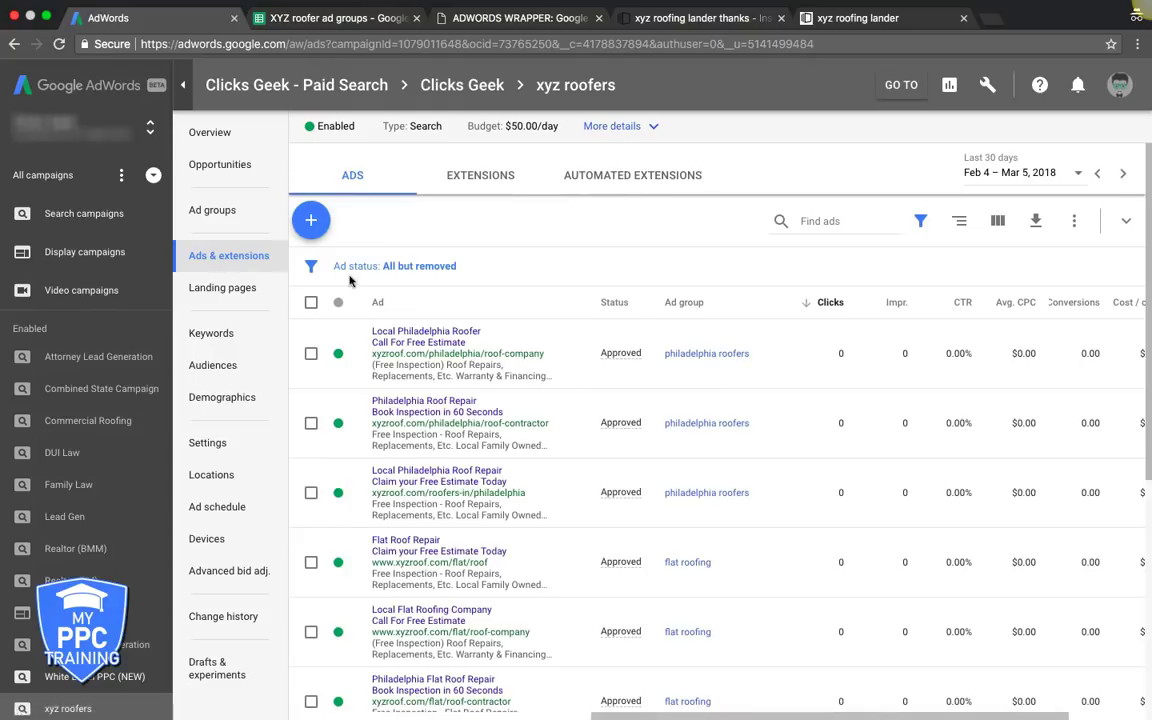
Return to the xyz roofers campaign's extensions and bring up the extension types that can be added
{"action": "left_click", "coordinate": [510, 175]}
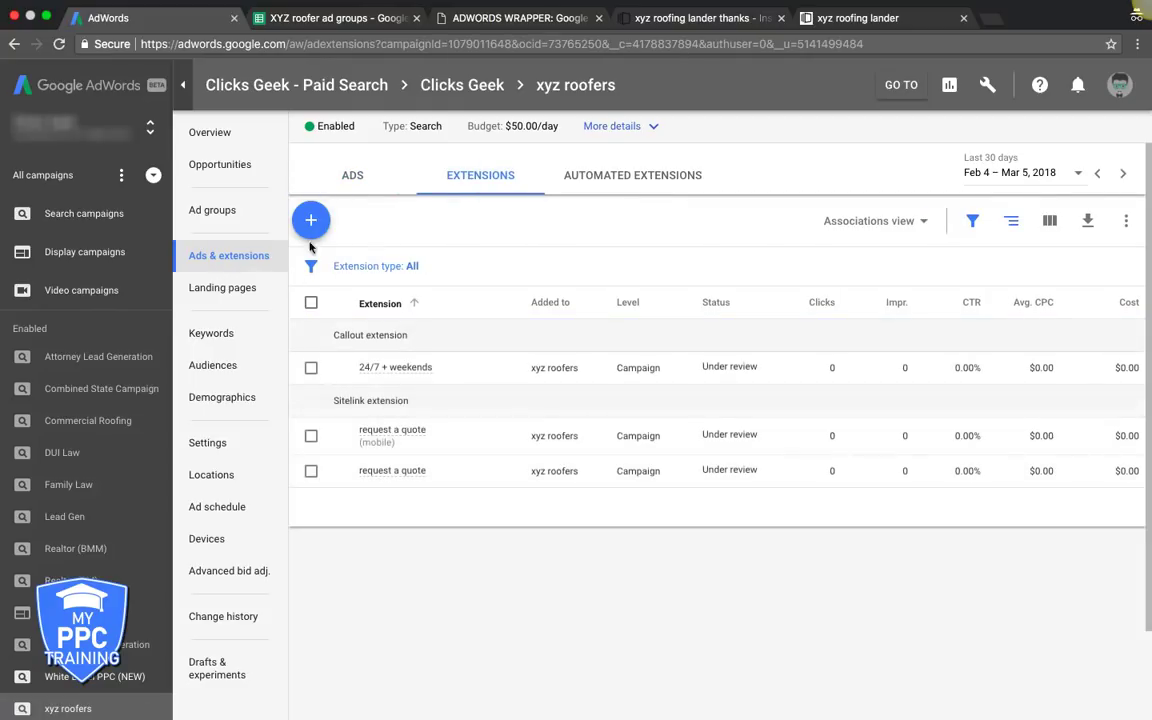
{"action": "left_click", "coordinate": [310, 222]}
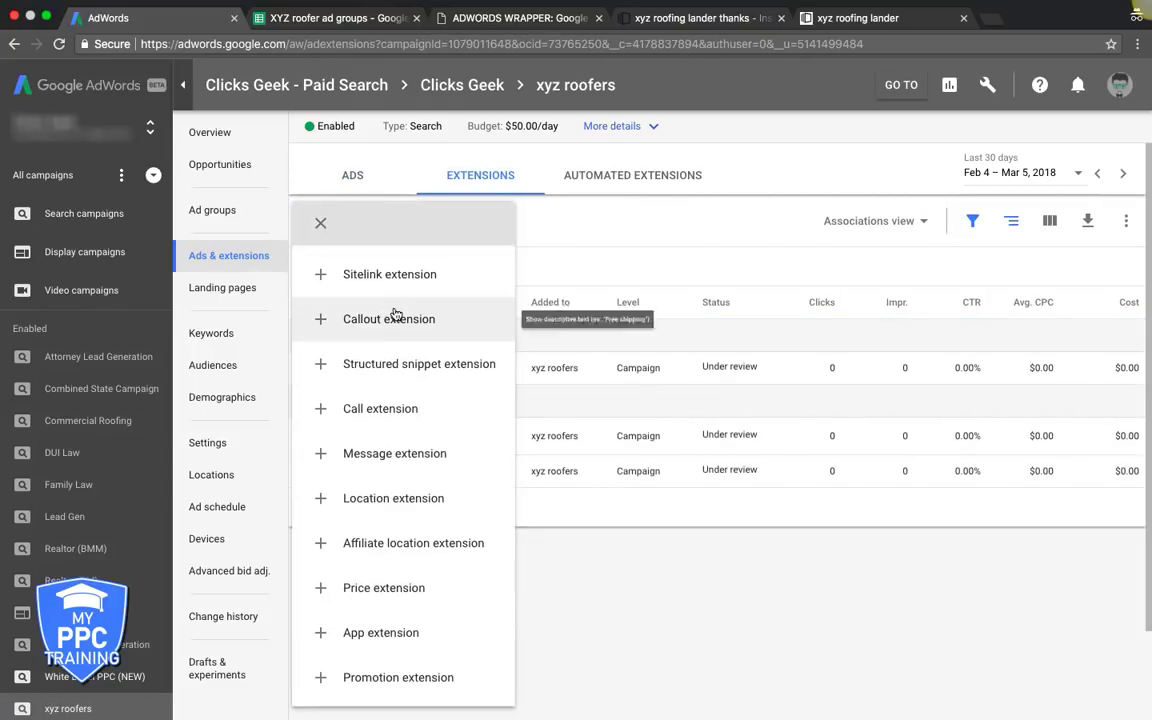